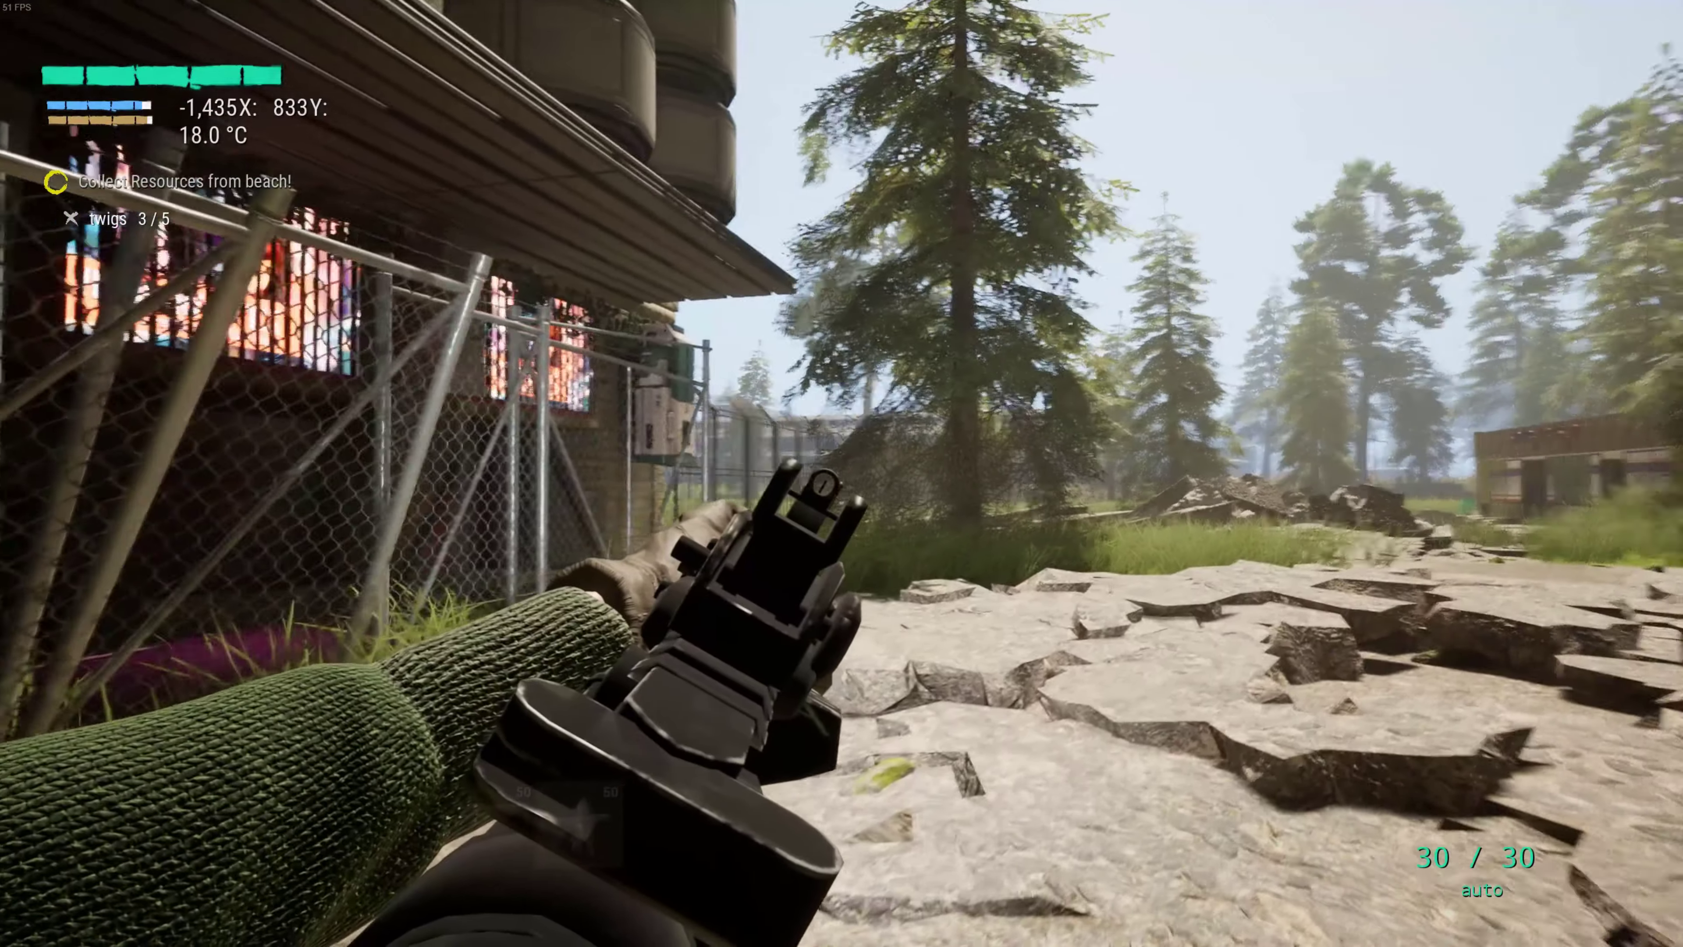
# Fire two test shots at the fence, then subscribe to Primeval Forest Studios with all notifications.
pyautogui.click(841, 474)
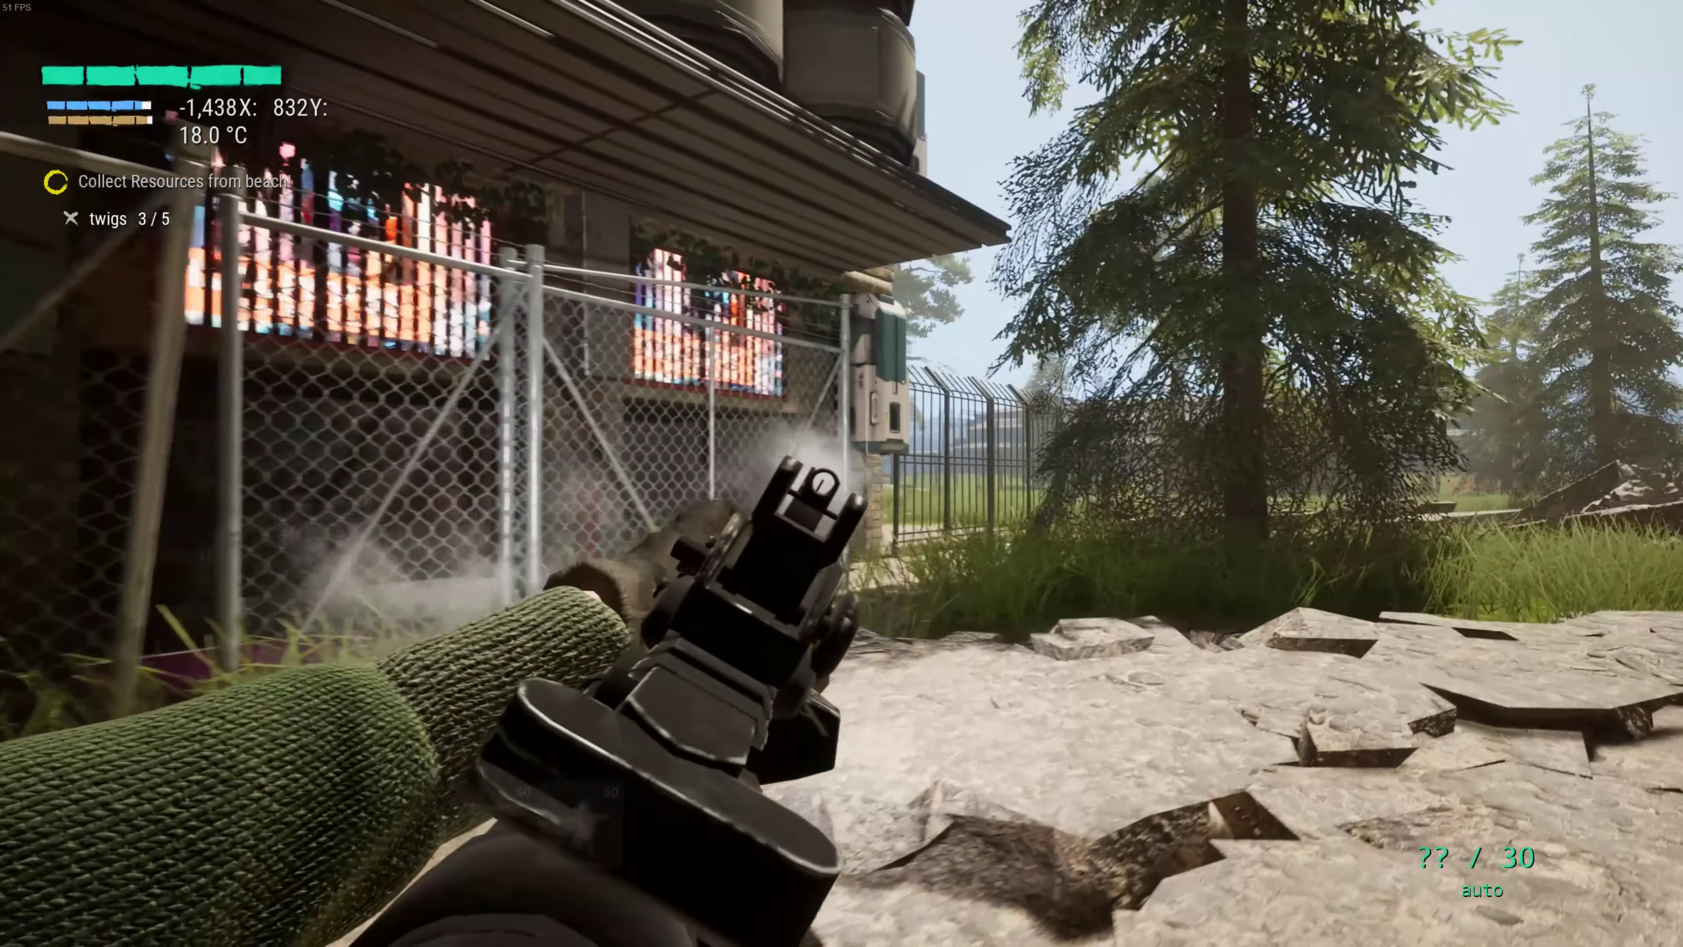
pyautogui.click(842, 473)
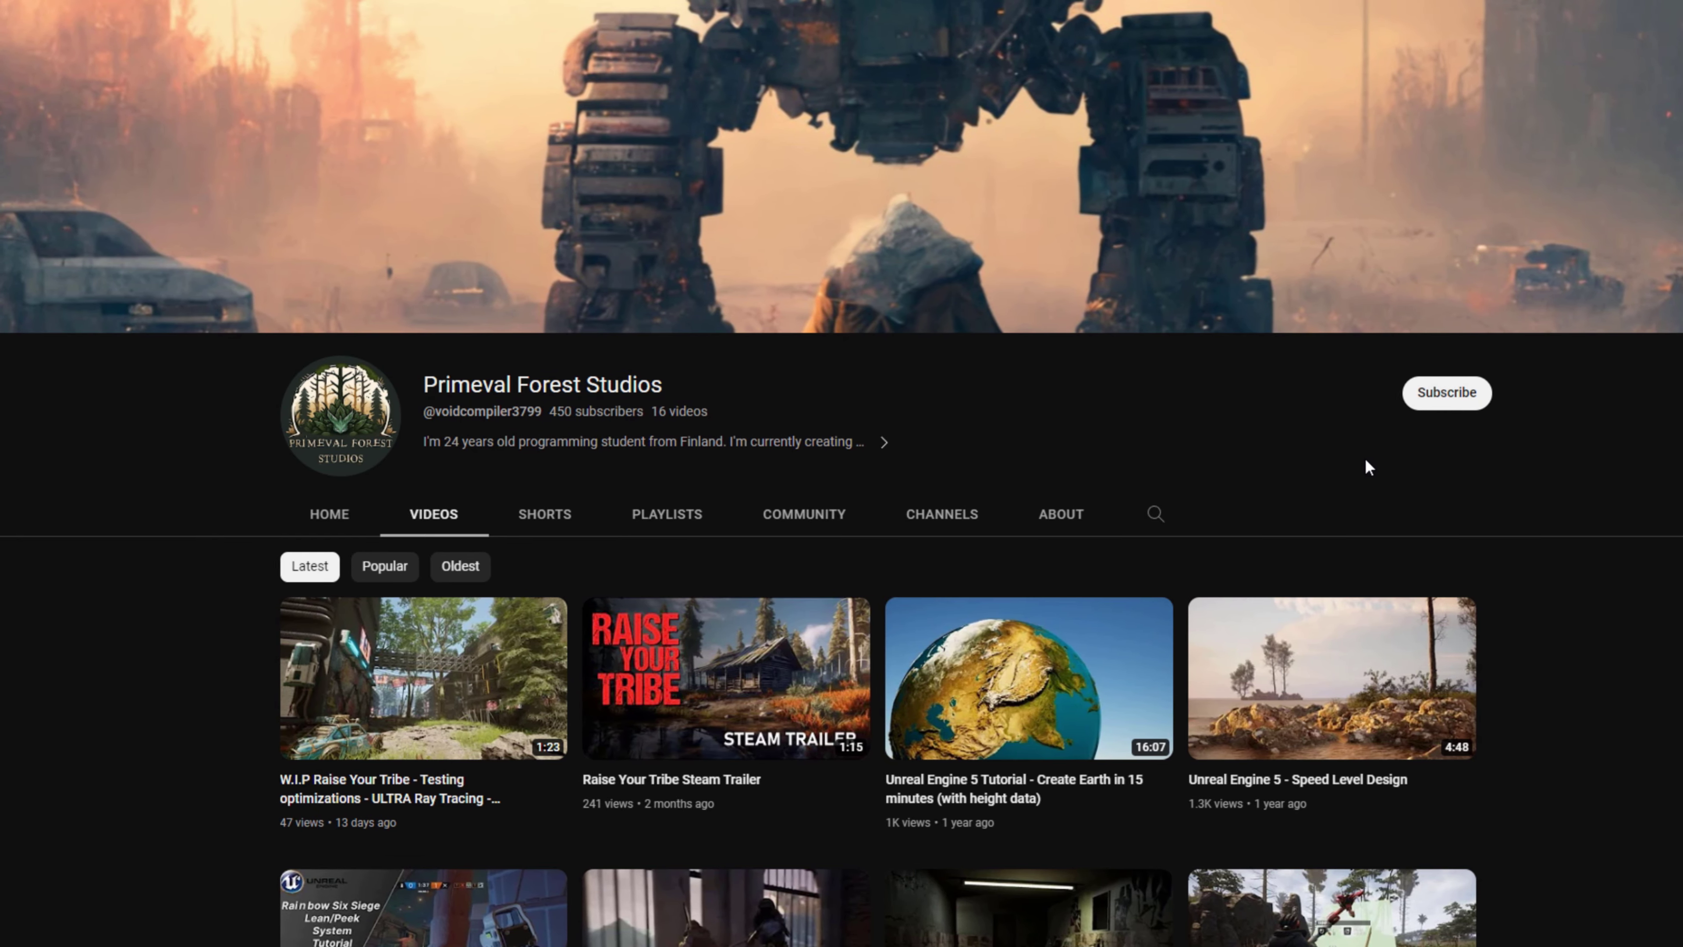
pyautogui.click(1435, 406)
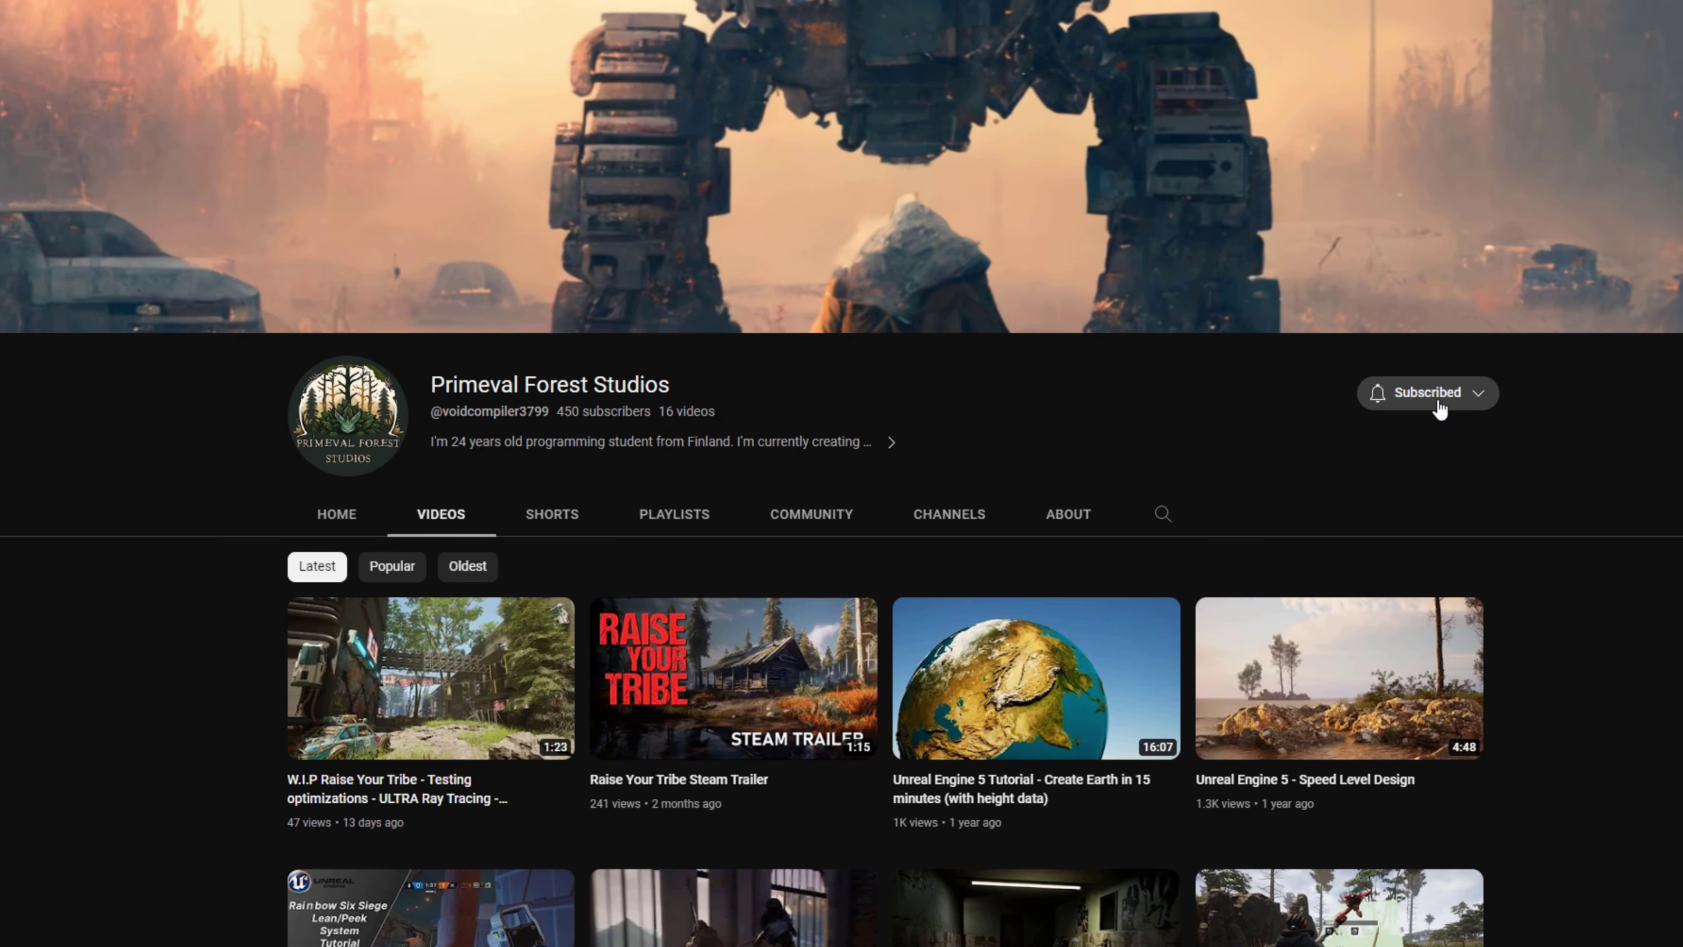
pyautogui.click(1488, 398)
pyautogui.click(1452, 430)
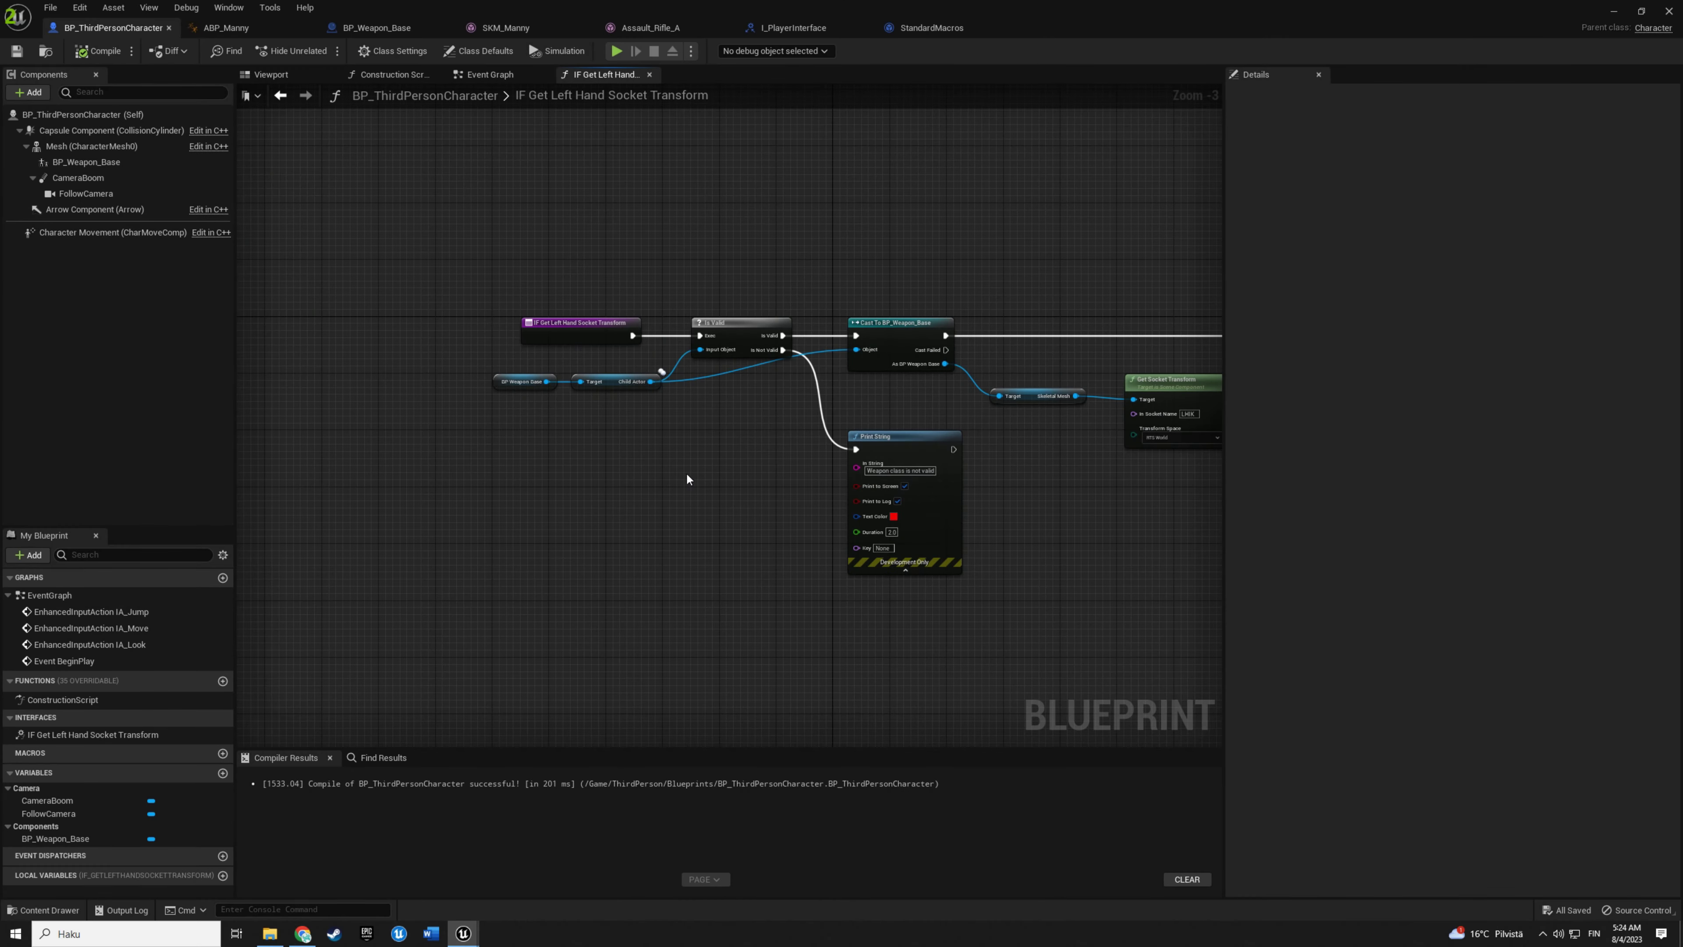
# Wire BP Weapon Base directly into Is Valid's Input Object, move Child Actor aside, and recompile.
pyautogui.scroll(3, 596, 445)
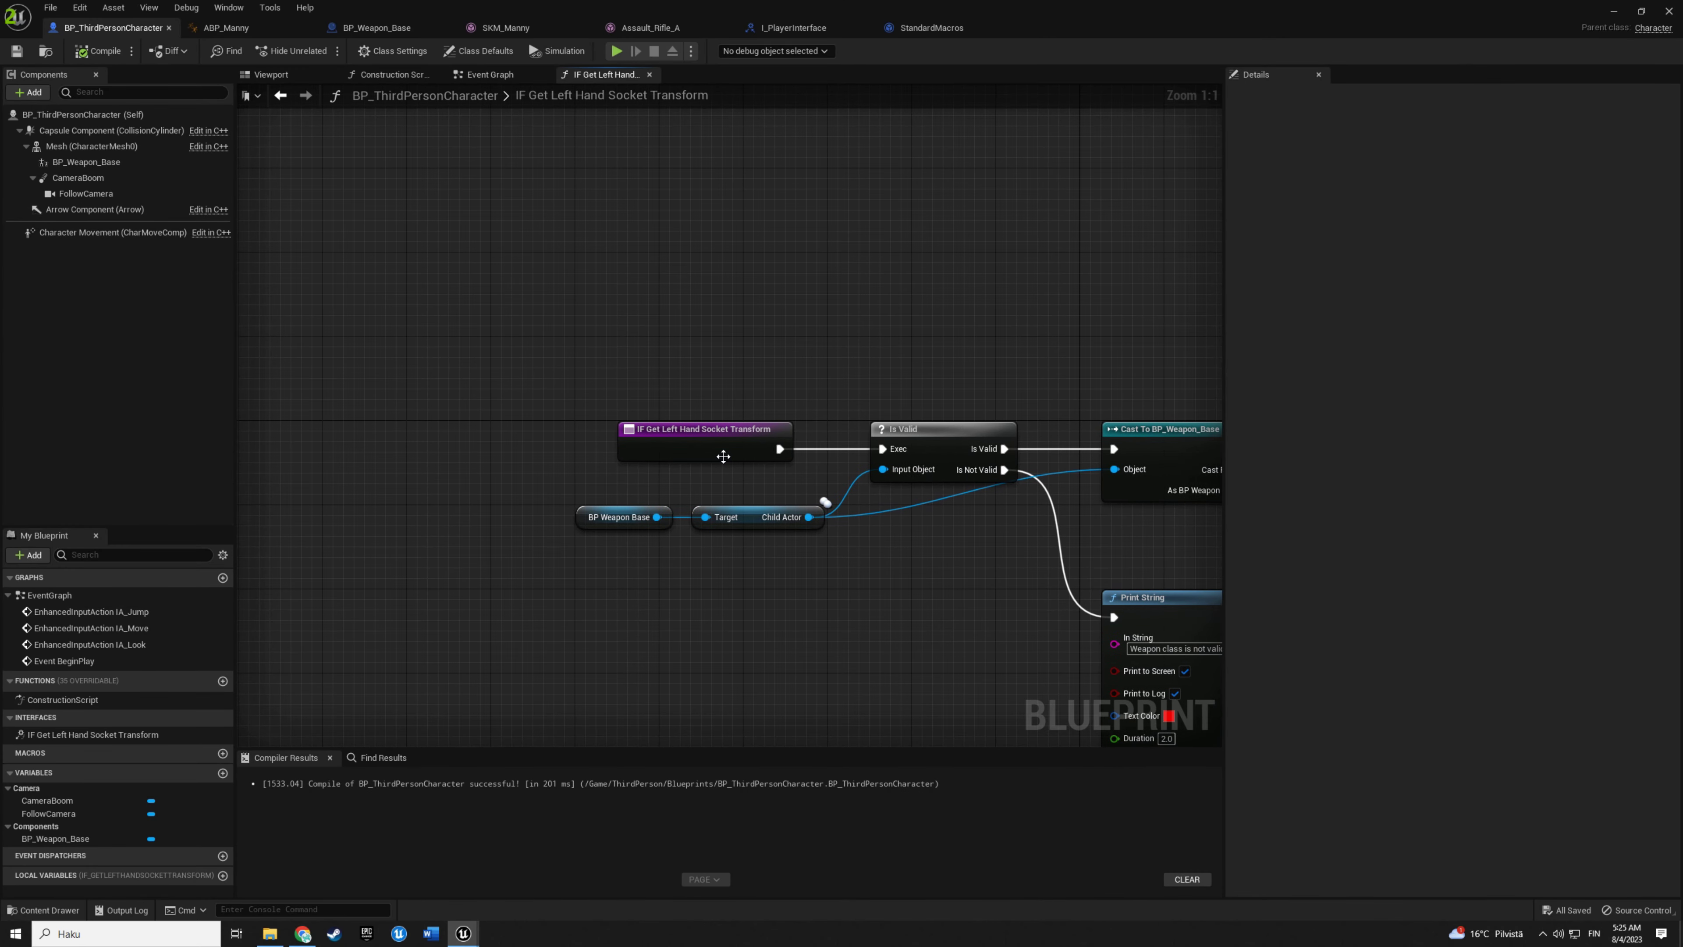
pyautogui.click(571, 458)
pyautogui.moveTo(571, 458); pyautogui.dragTo(508, 458)
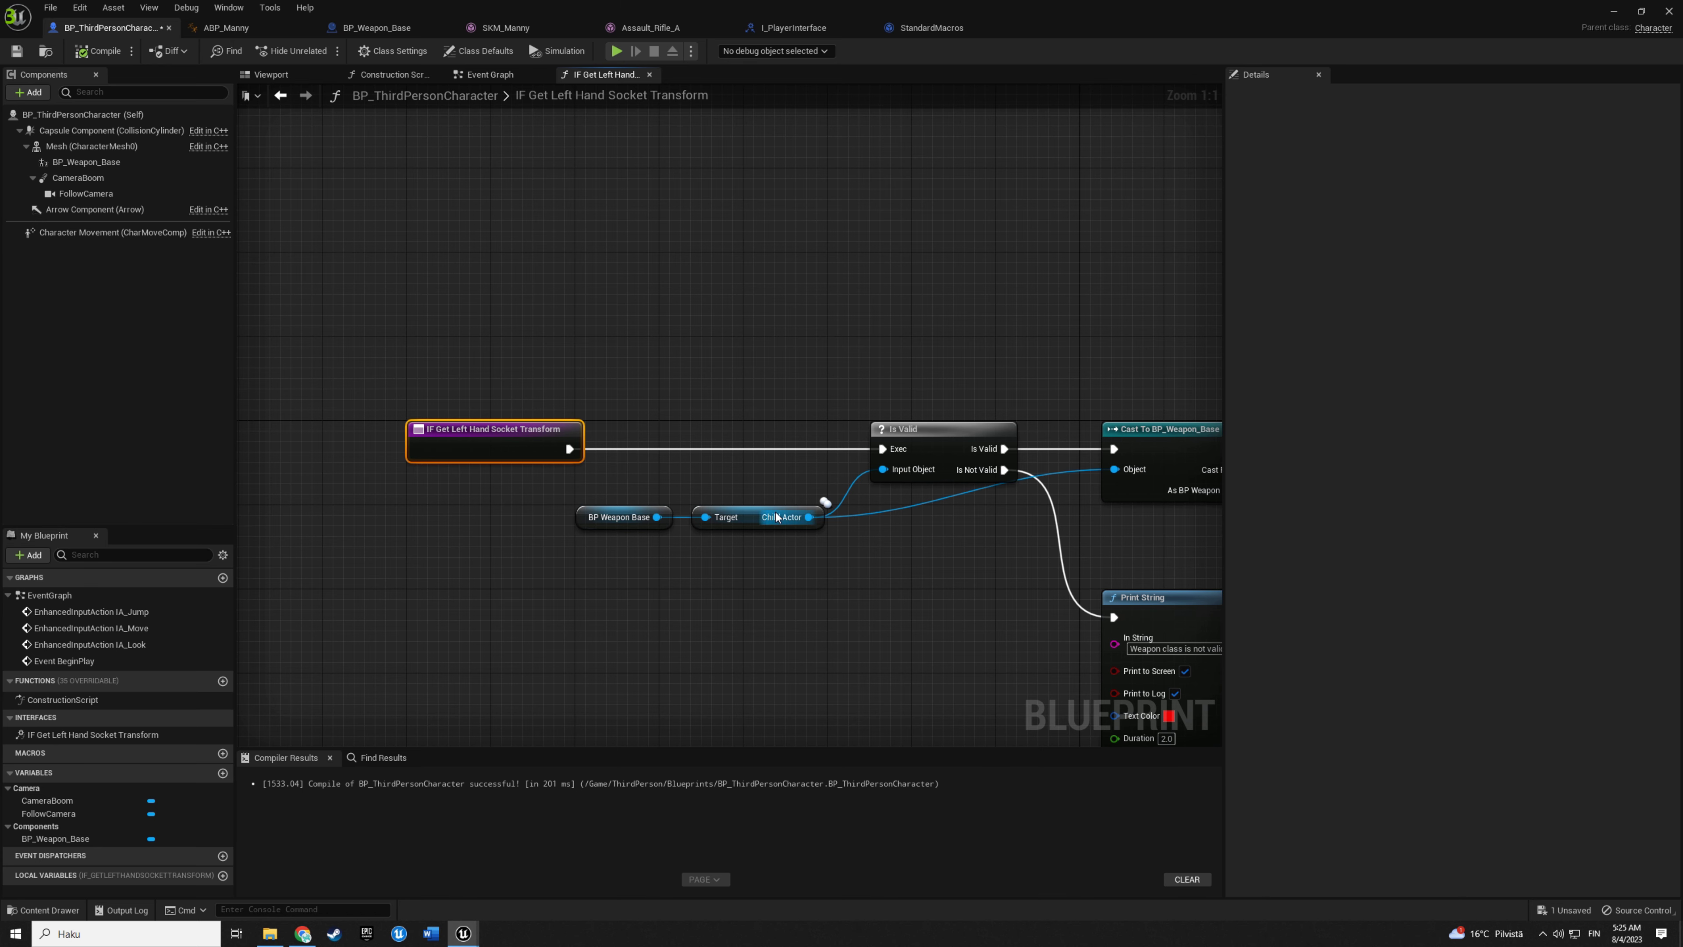
pyautogui.moveTo(656, 517); pyautogui.dragTo(883, 469)
pyautogui.moveTo(762, 521)
pyautogui.mouseDown()
pyautogui.moveTo(771, 543)
pyautogui.moveTo(876, 574)
pyautogui.mouseUp()
pyautogui.moveTo(743, 504); pyautogui.dragTo(561, 420, button='right')
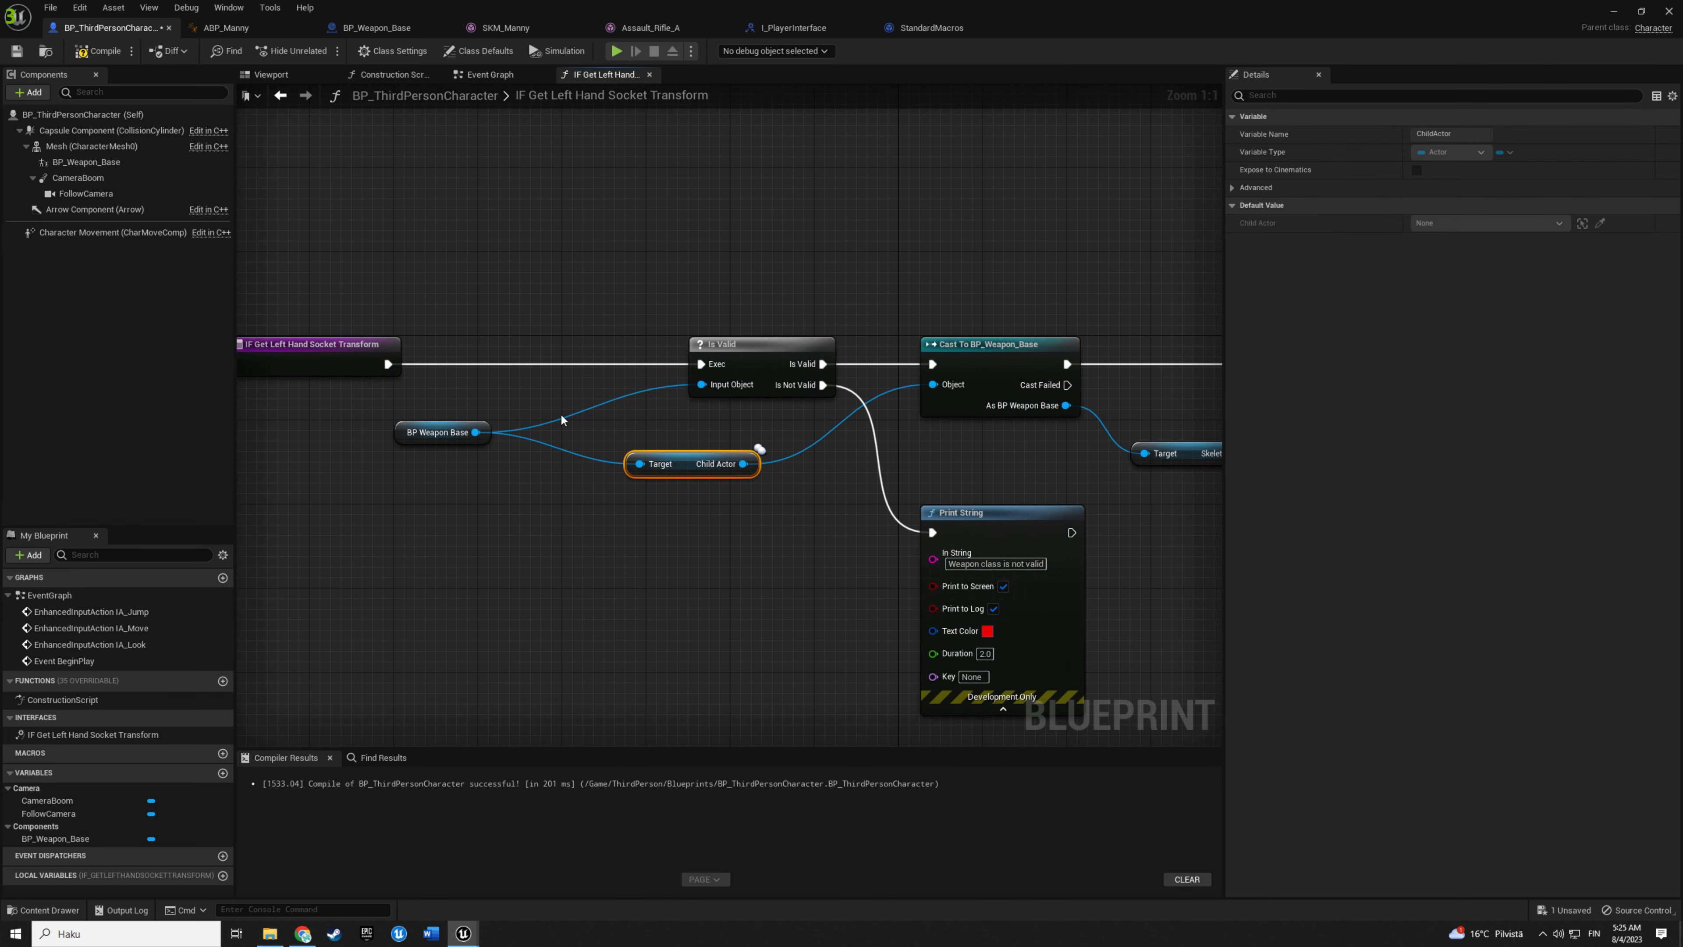
pyautogui.click(90, 57)
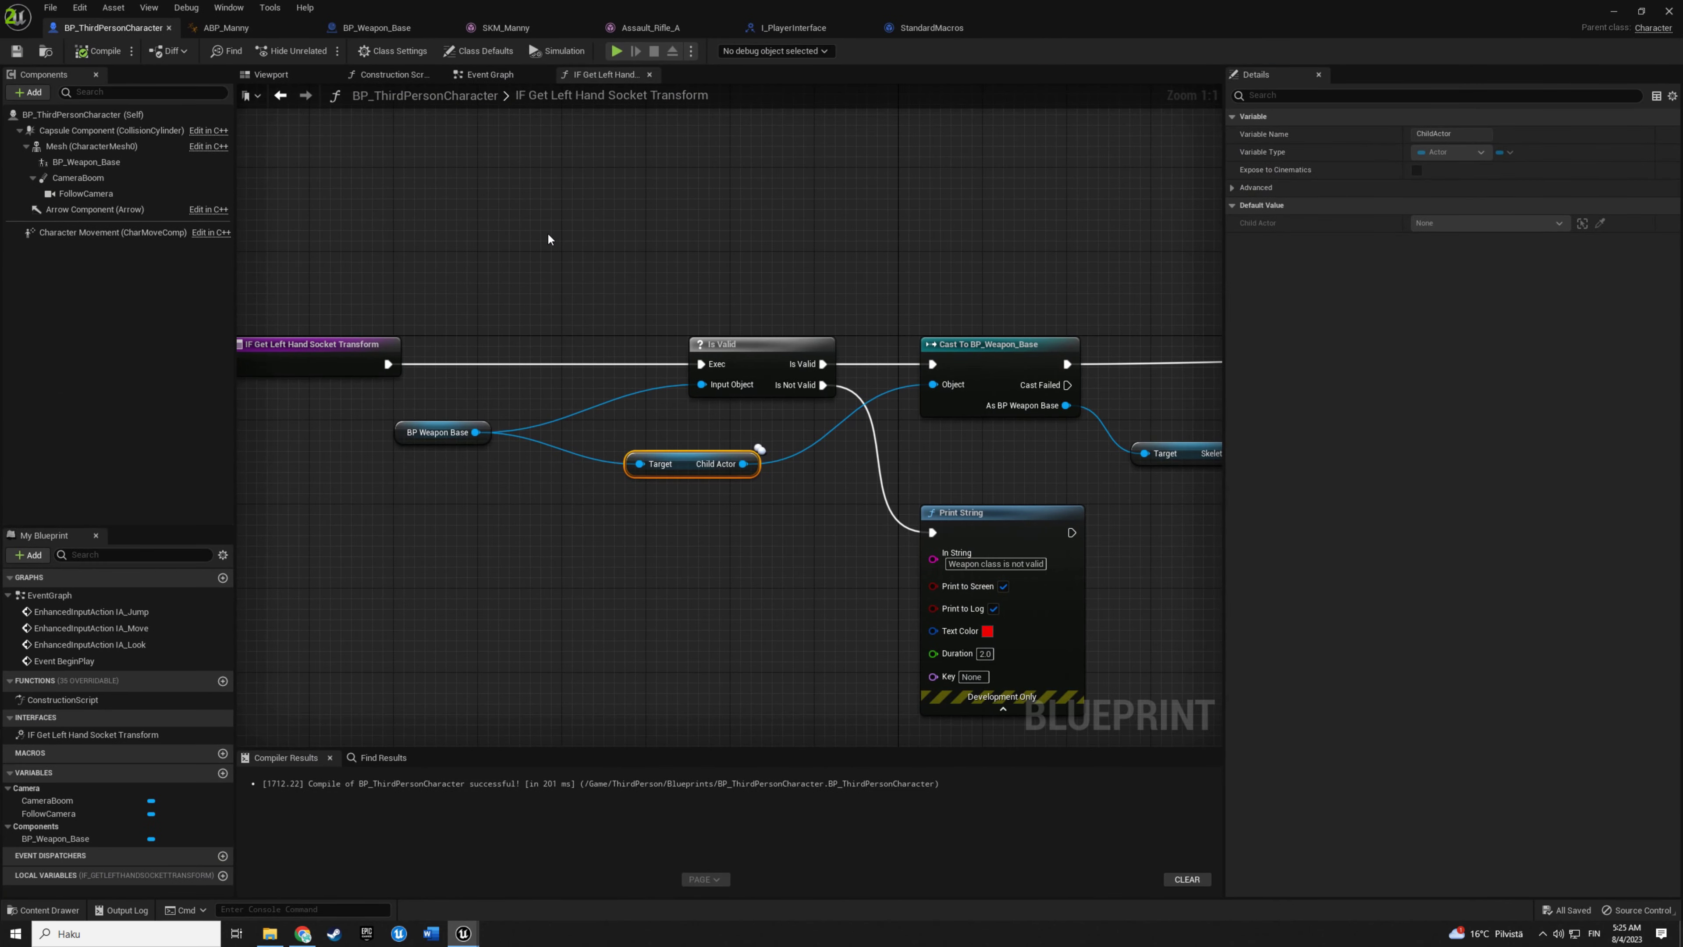
pyautogui.moveTo(548, 236); pyautogui.dragTo(588, 294, button='right')
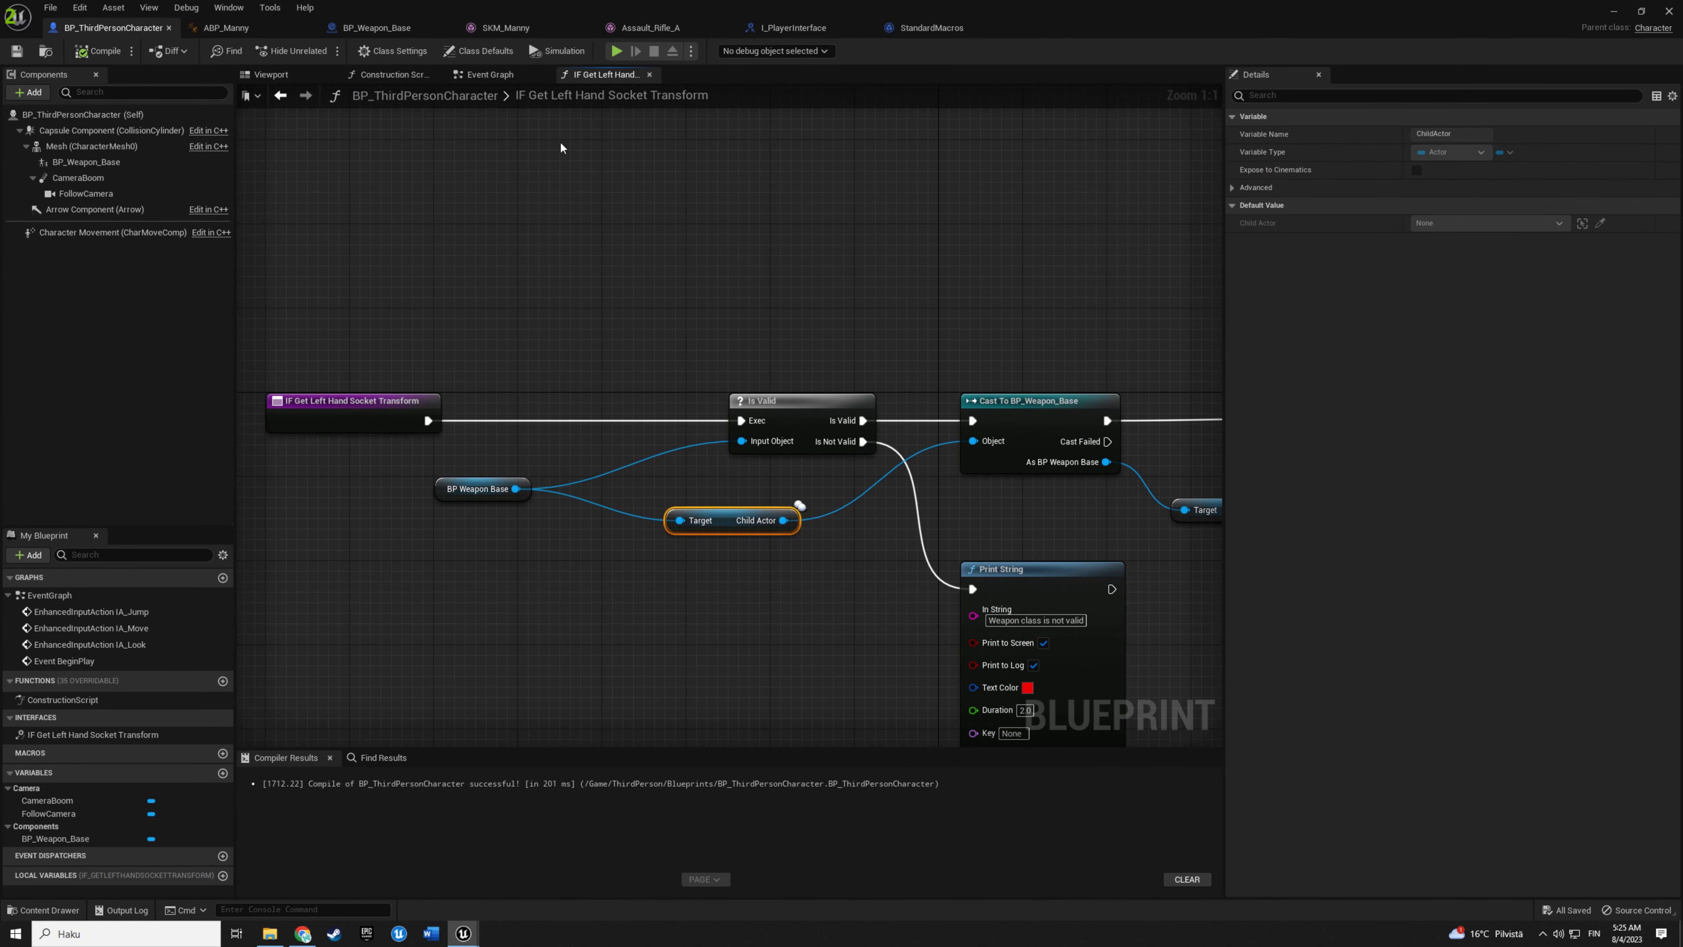
# Open the Assault_Rifle_A mesh and float its editor window over the level.
pyautogui.click(647, 35)
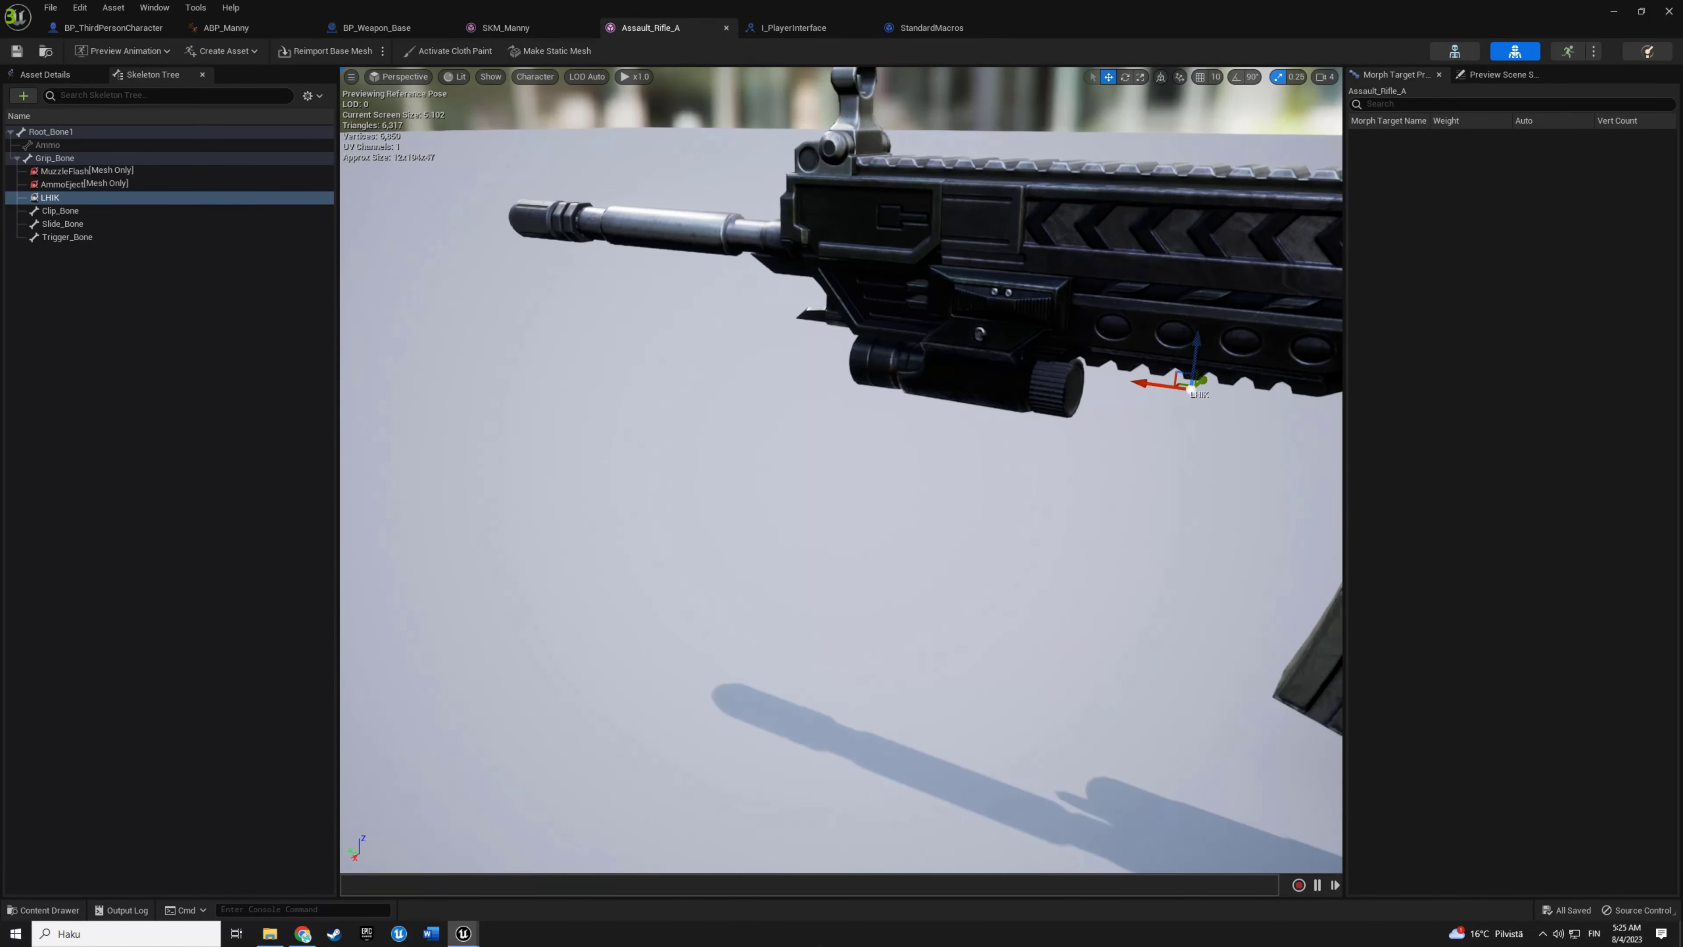
pyautogui.moveTo(838, 510); pyautogui.dragTo(994, 504)
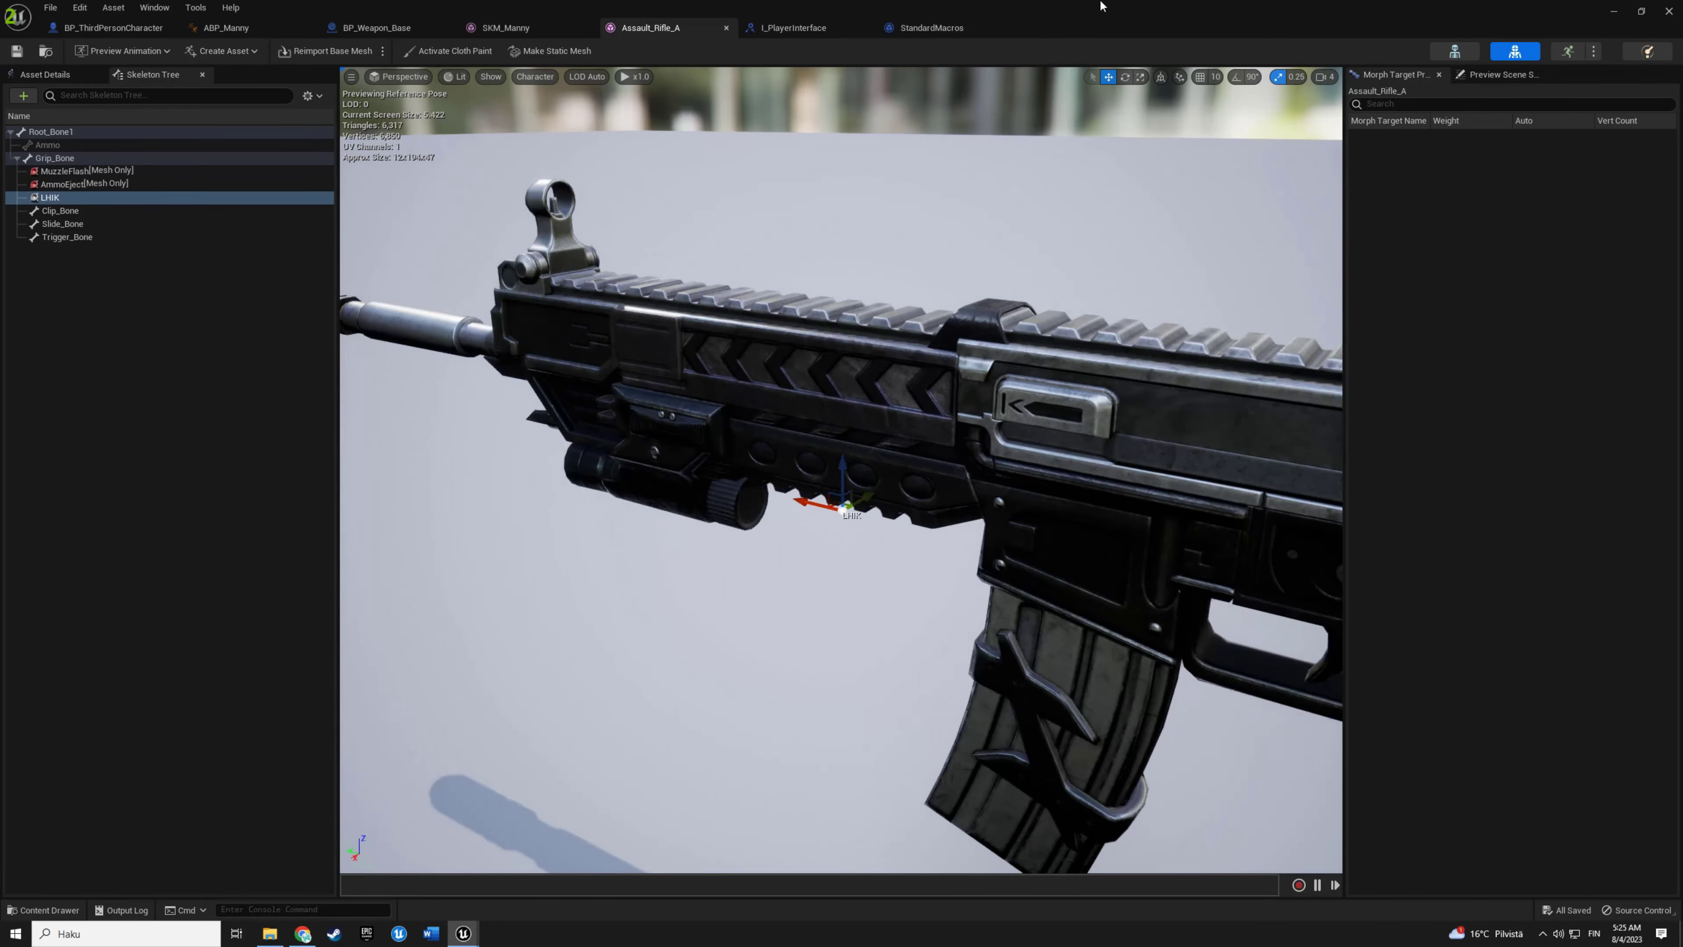
pyautogui.moveTo(909, 10)
pyautogui.mouseDown()
pyautogui.moveTo(909, 286)
pyautogui.moveTo(647, 574)
pyautogui.mouseUp()
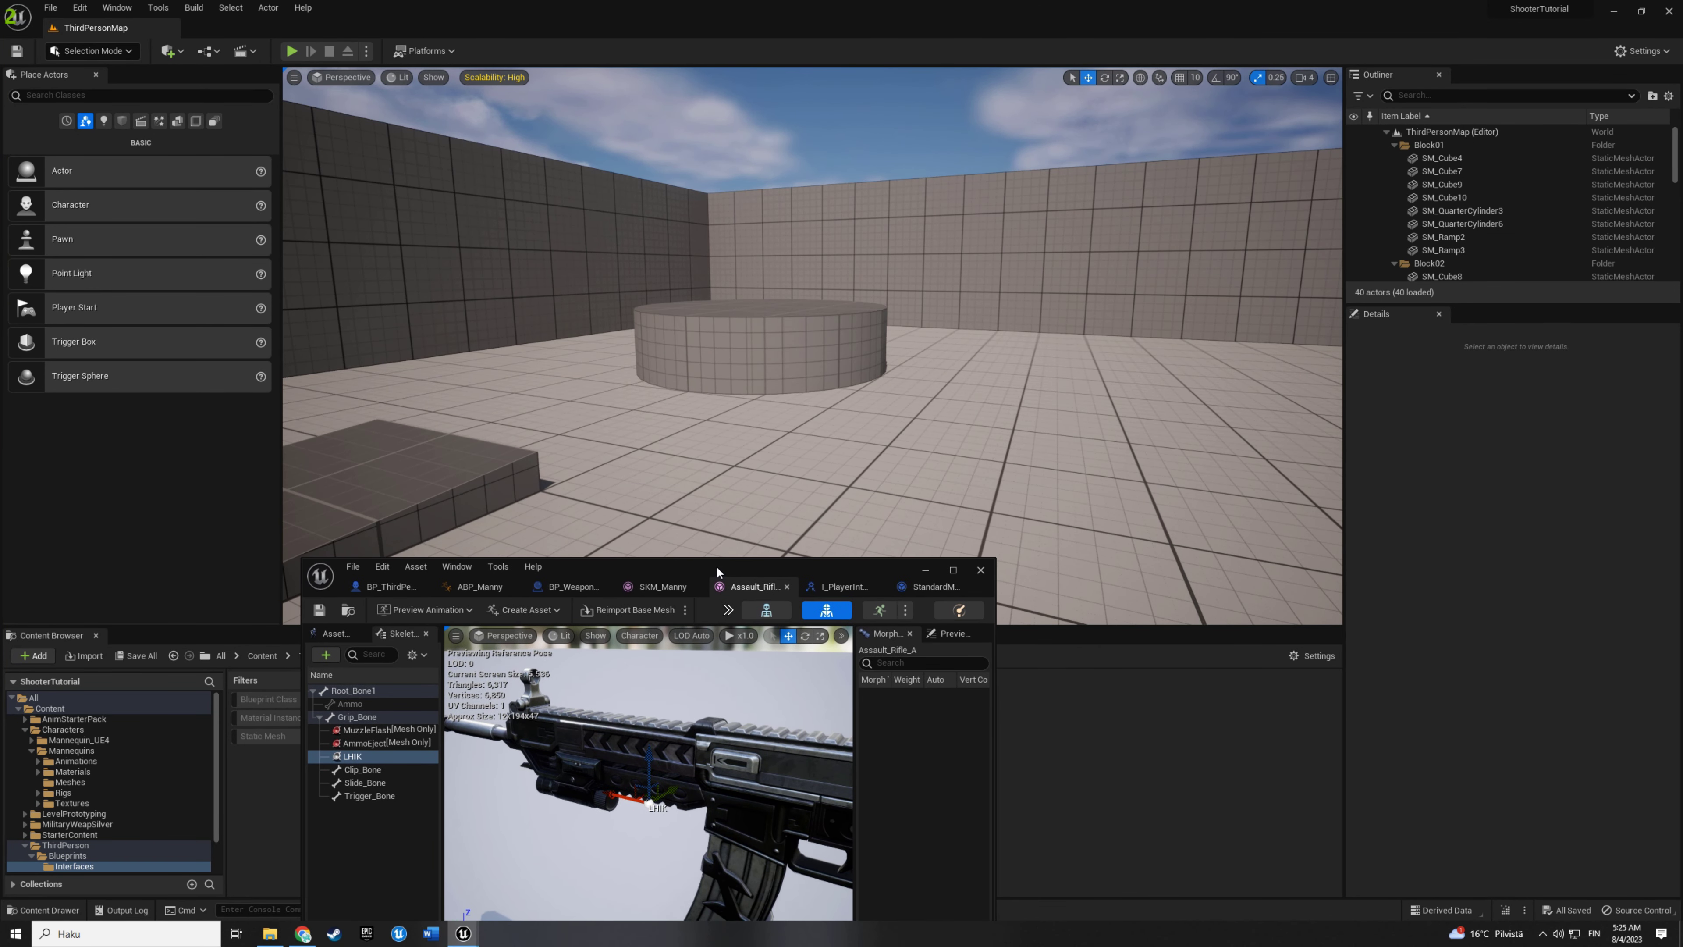
# Play in editor, free the mouse with Shift+F1, and drag the LHIK socket until the hand grips.
pyautogui.click(295, 53)
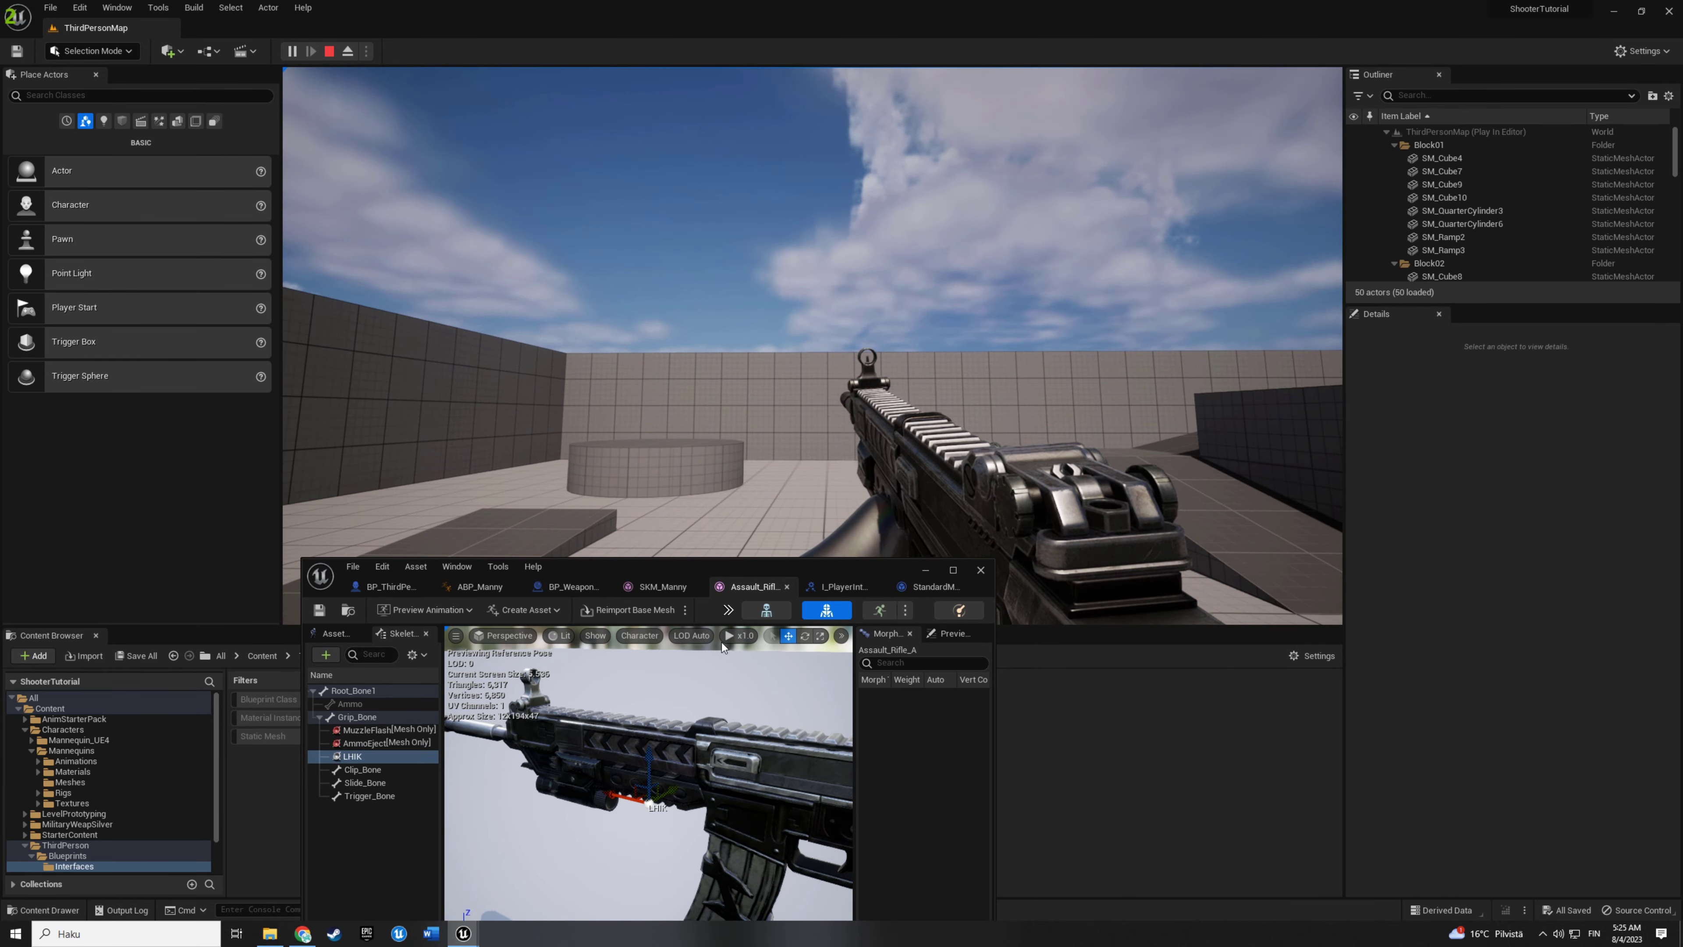
pyautogui.hotkey('shift', 'F1')
pyautogui.moveTo(673, 789)
pyautogui.mouseDown()
pyautogui.moveTo(613, 822)
pyautogui.moveTo(649, 779)
pyautogui.mouseUp()
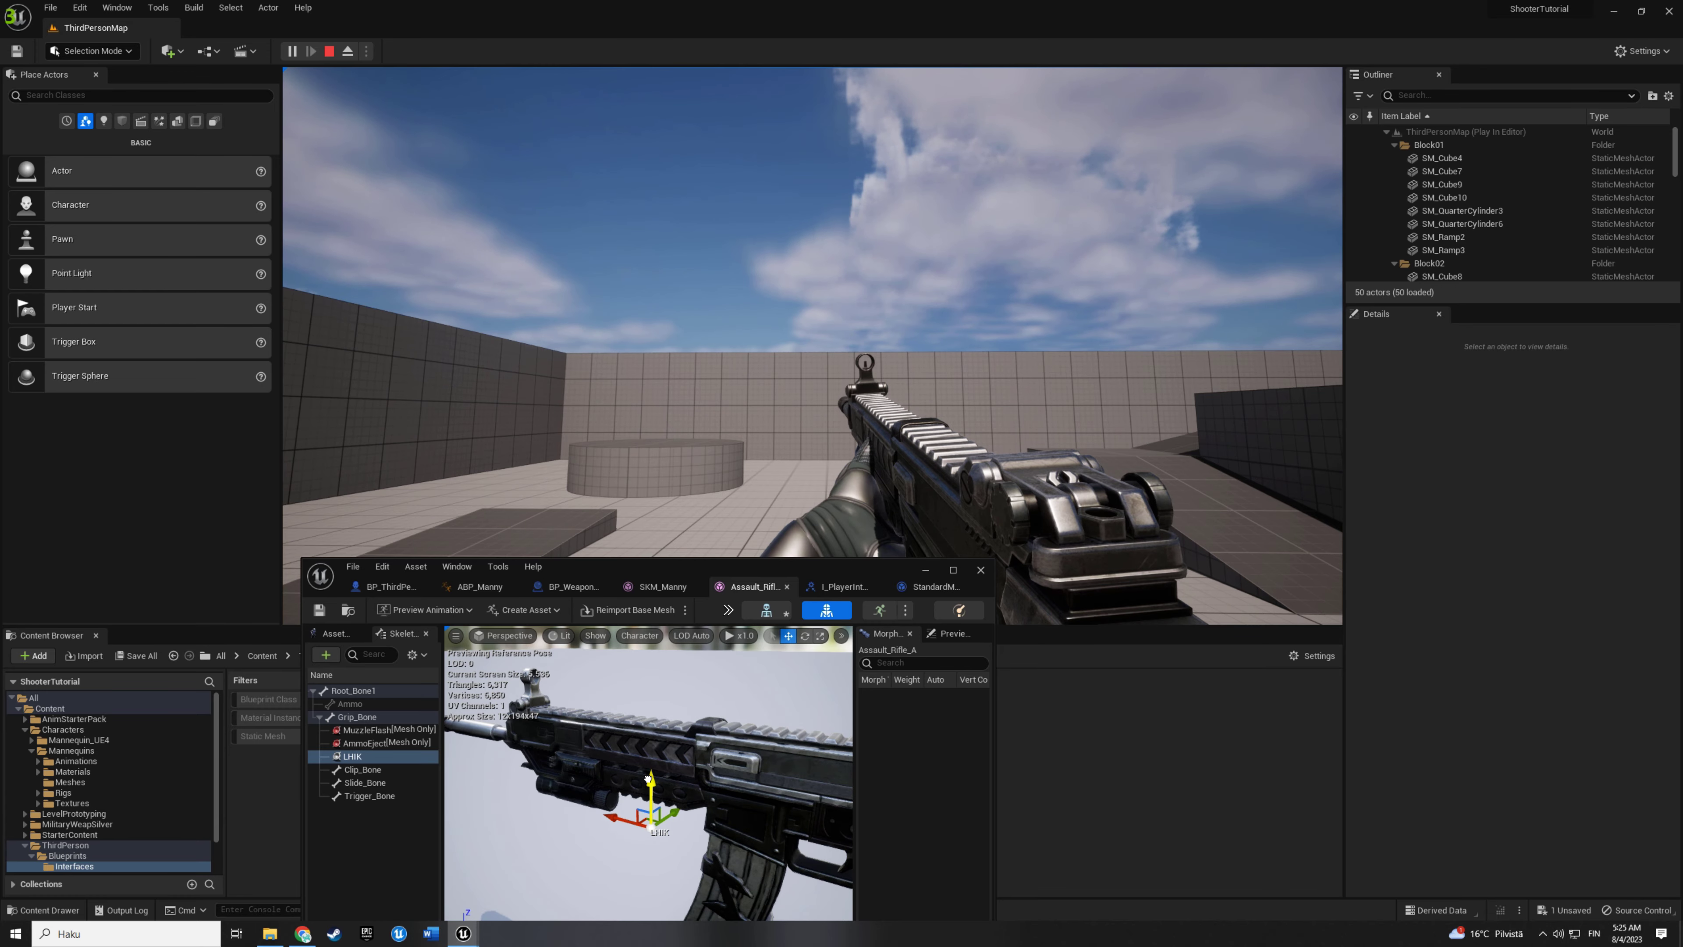
pyautogui.moveTo(674, 812); pyautogui.dragTo(671, 822)
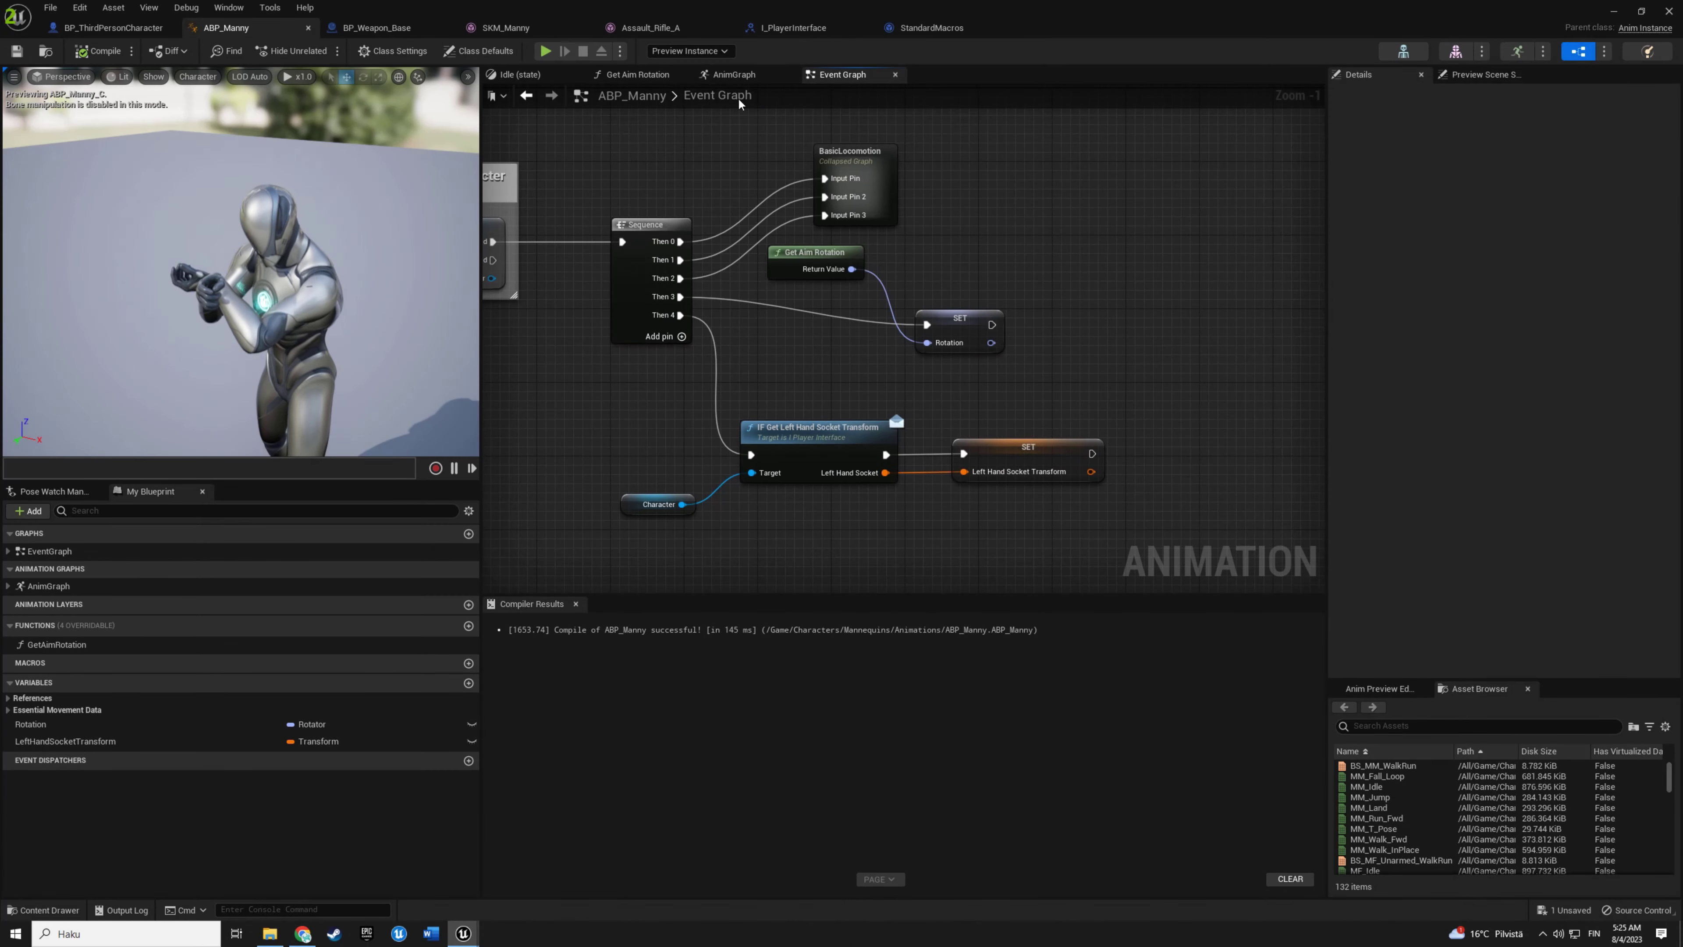
# Open fps_Idle_Rifle_static from the Locomotion Idle state and rewind it to the first frame.
pyautogui.click(732, 74)
pyautogui.scroll(-2, 927, 436)
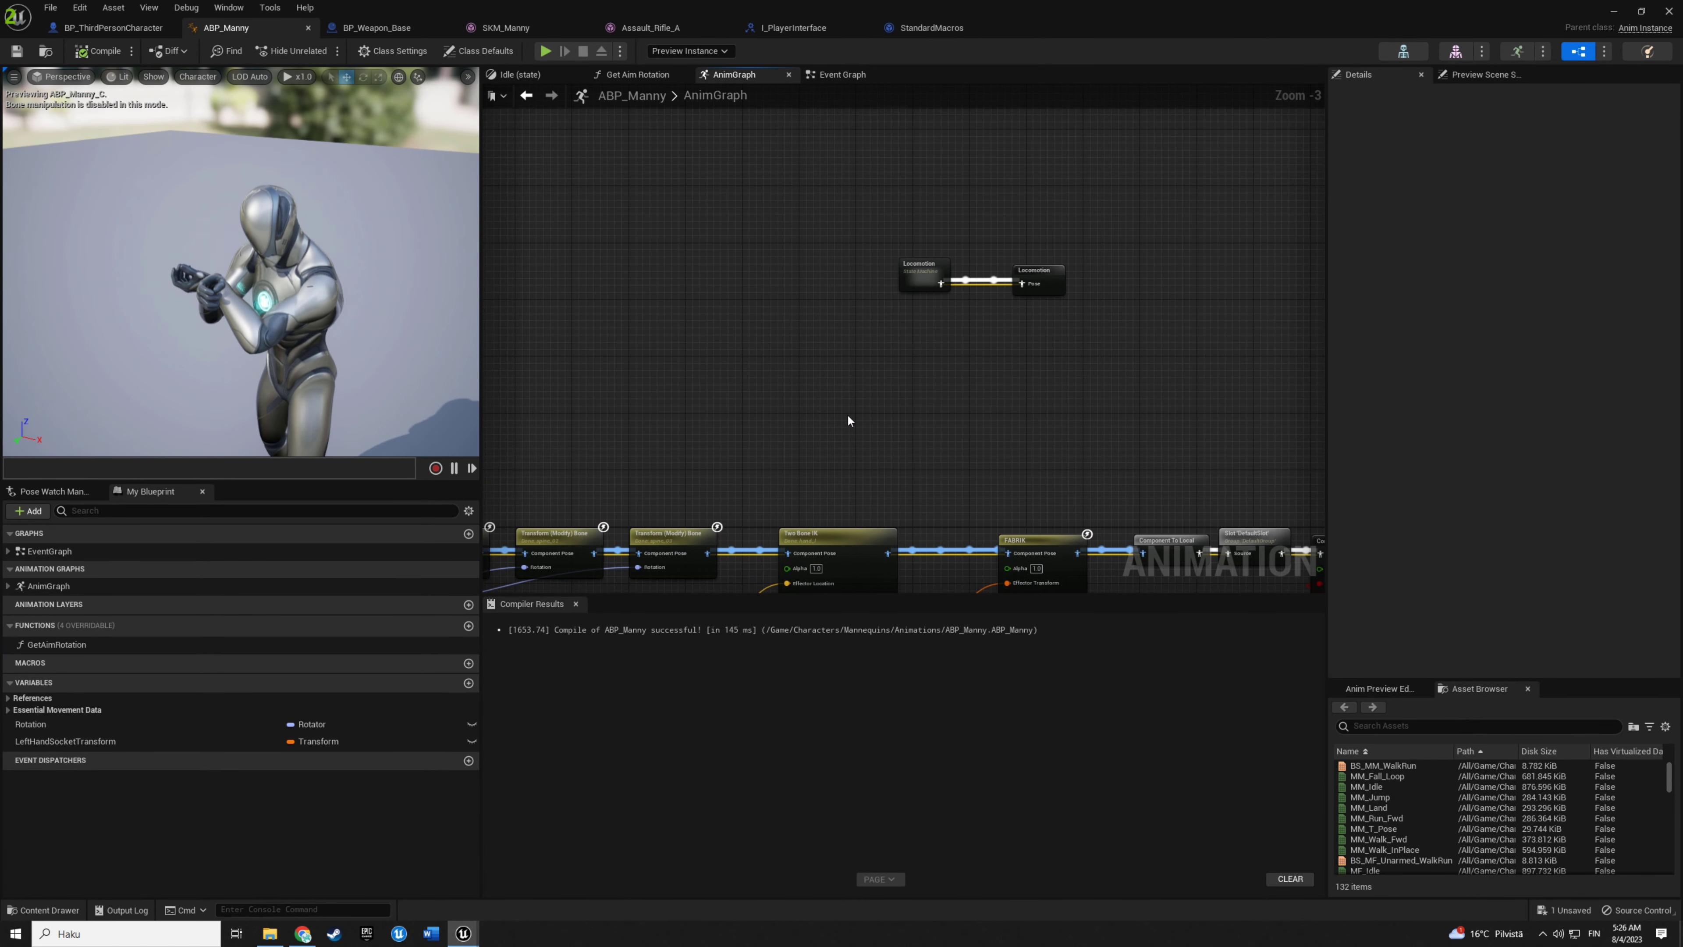
pyautogui.doubleClick(917, 277)
pyautogui.doubleClick(898, 346)
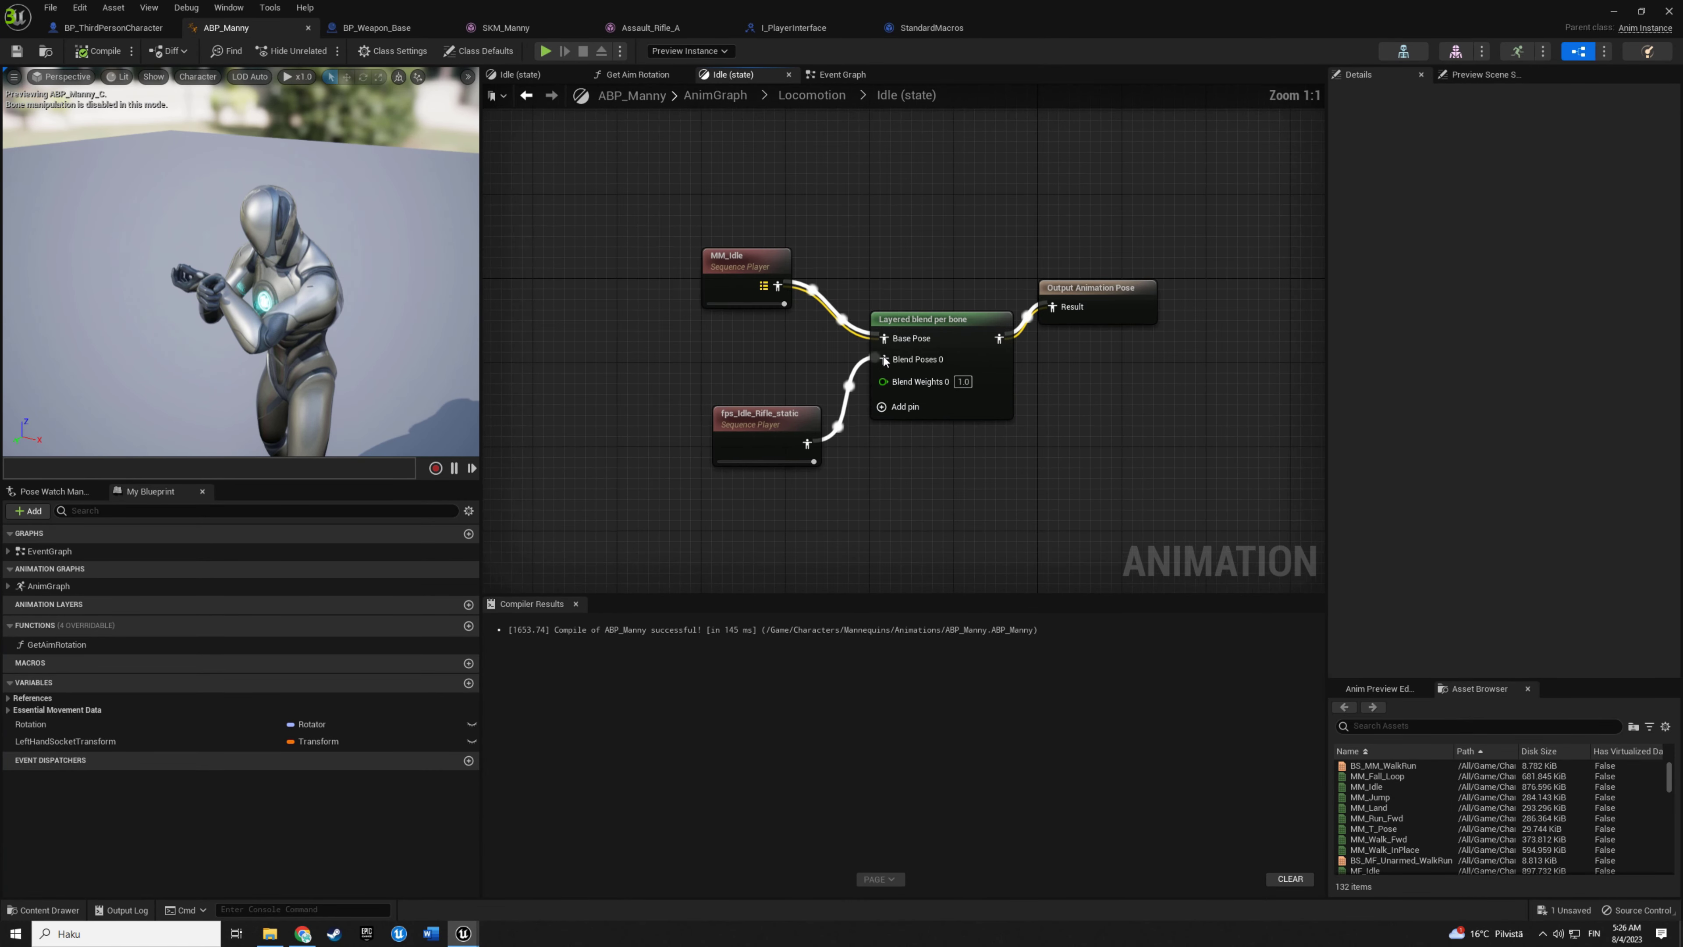
pyautogui.doubleClick(795, 437)
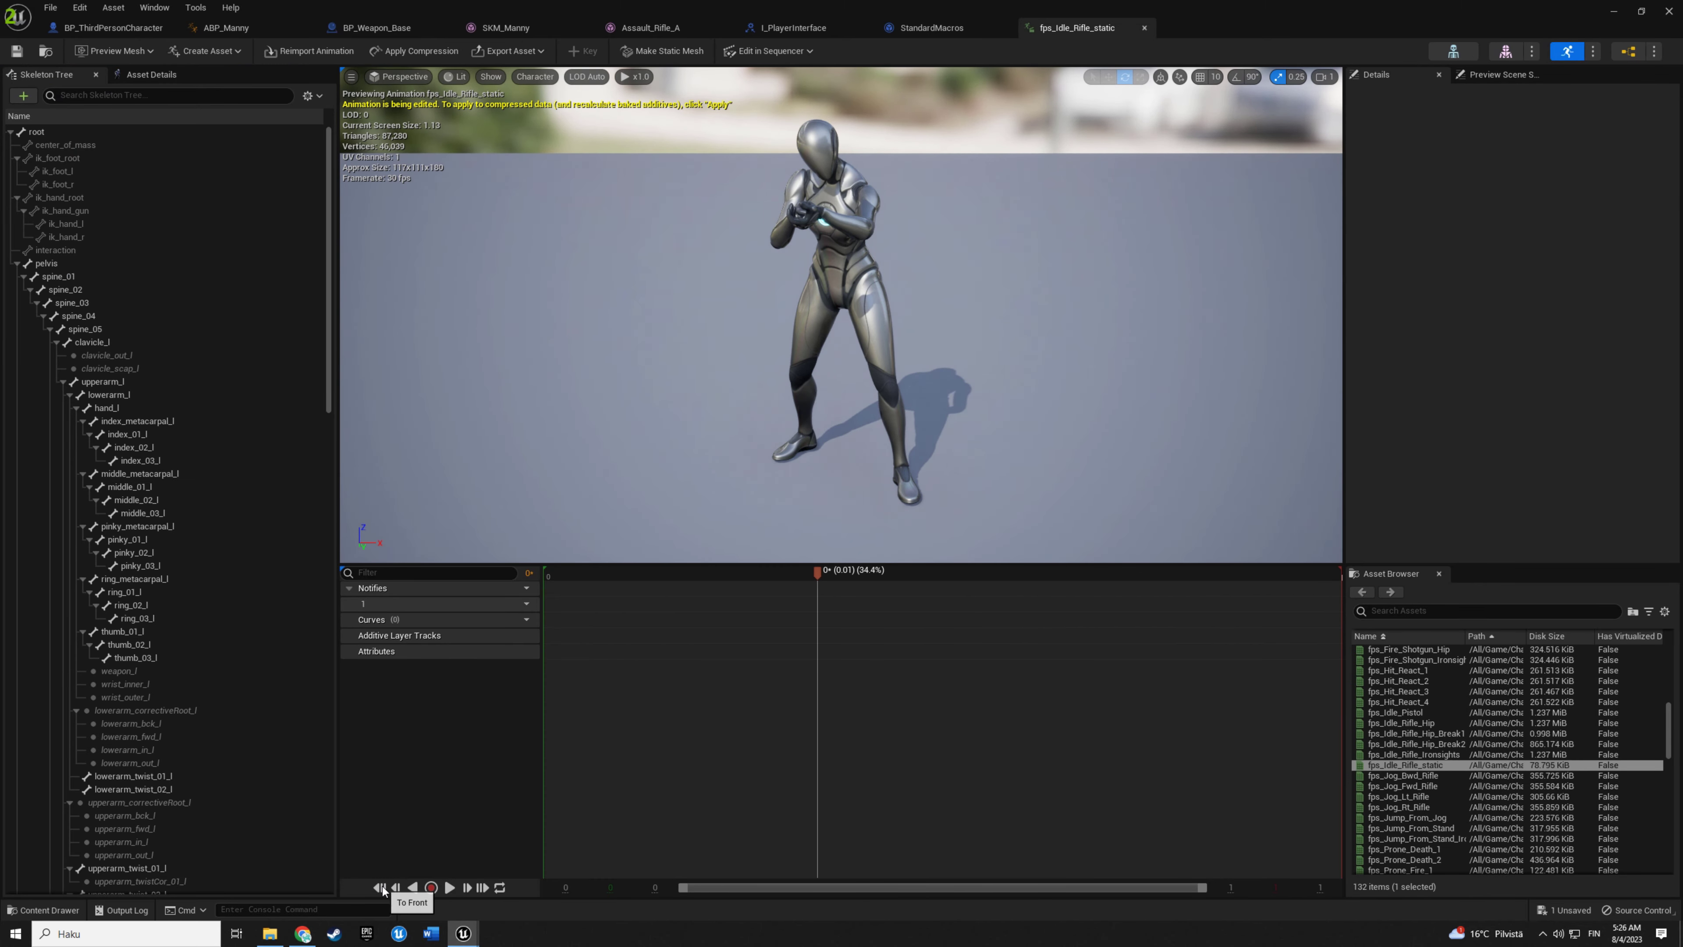
pyautogui.click(382, 888)
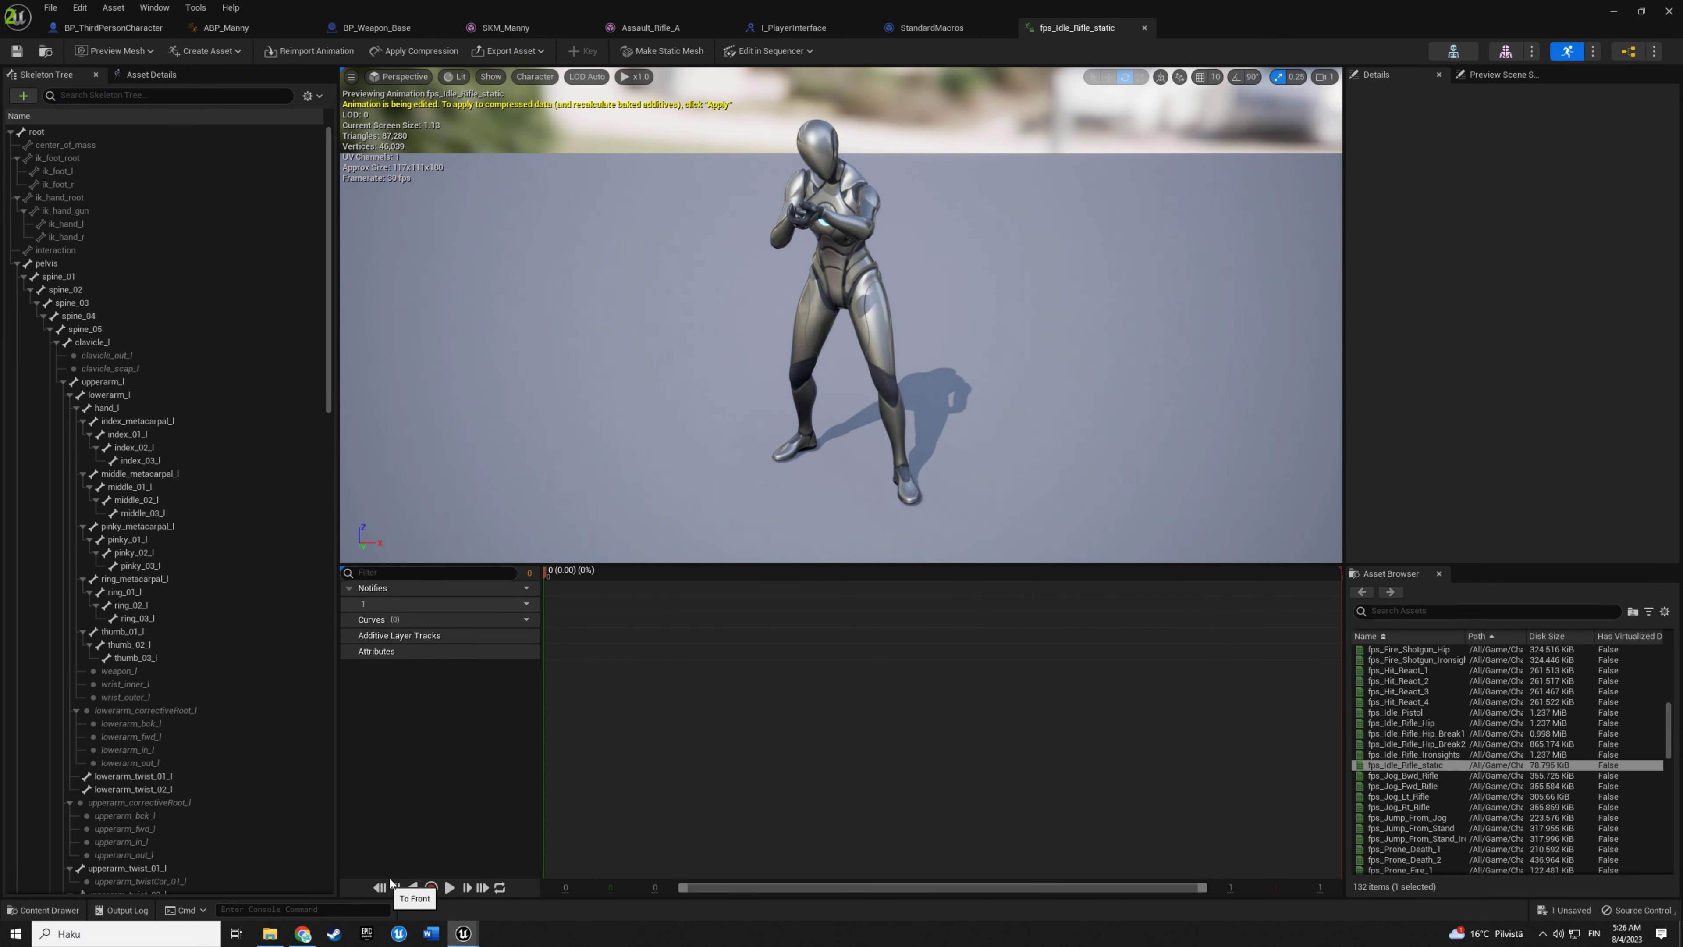
# Rotate the hand_l bone and key it as an additive track.
pyautogui.click(120, 411)
pyautogui.press('f')
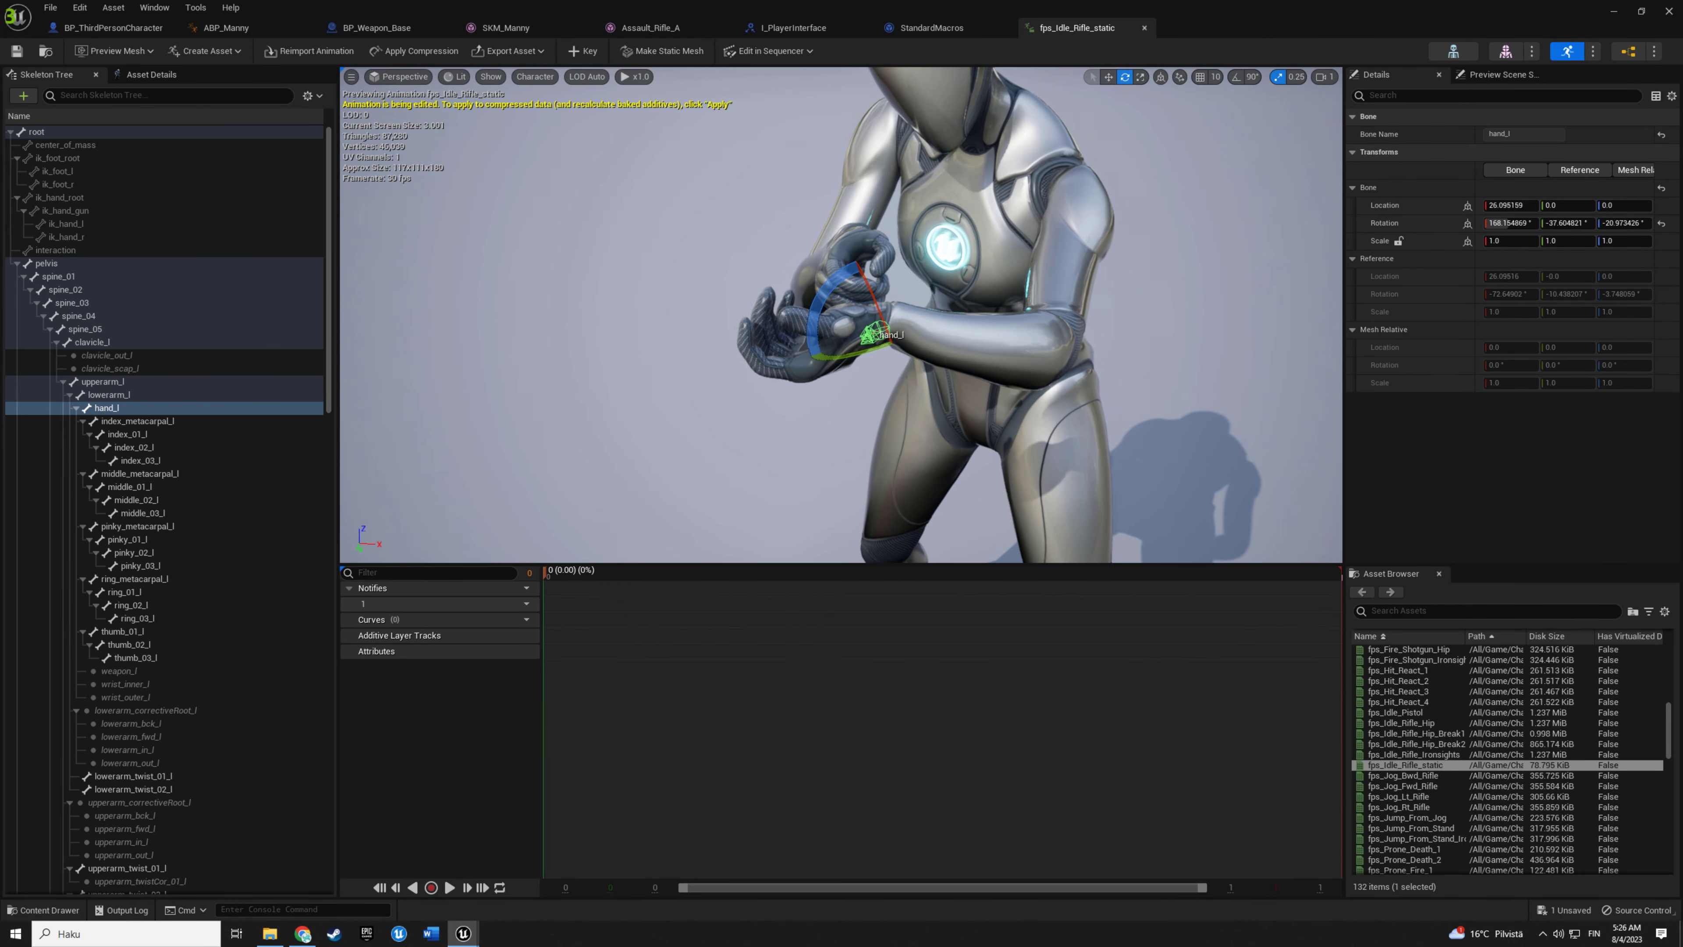
pyautogui.moveTo(822, 304); pyautogui.dragTo(813, 311)
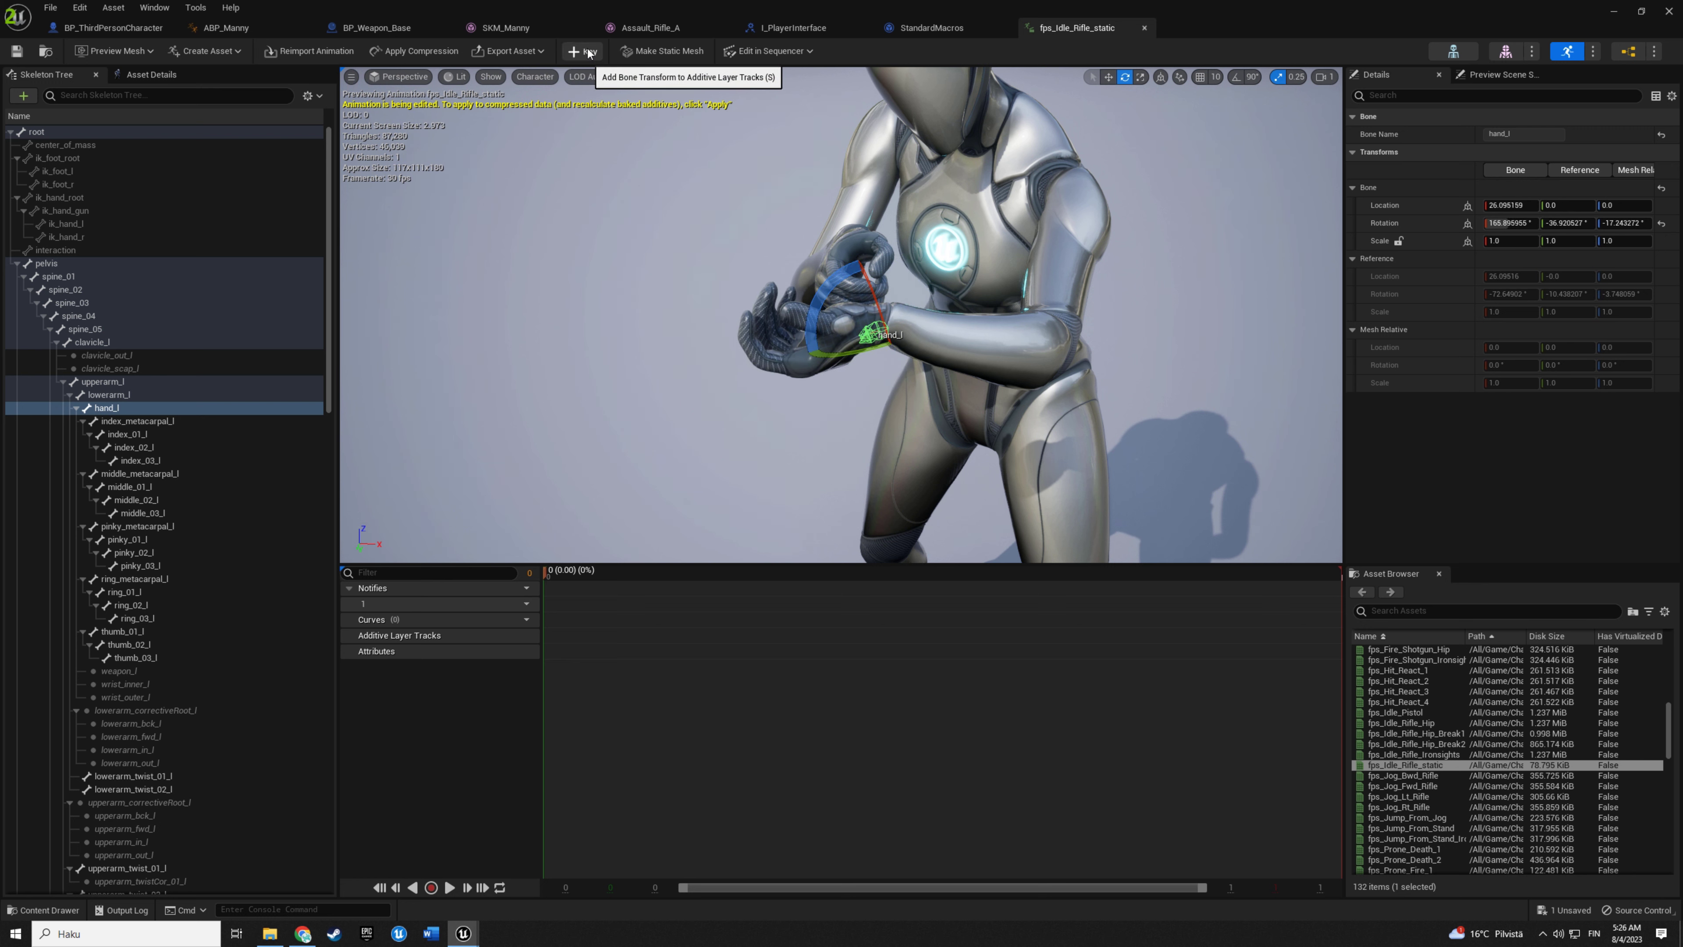
pyautogui.click(588, 53)
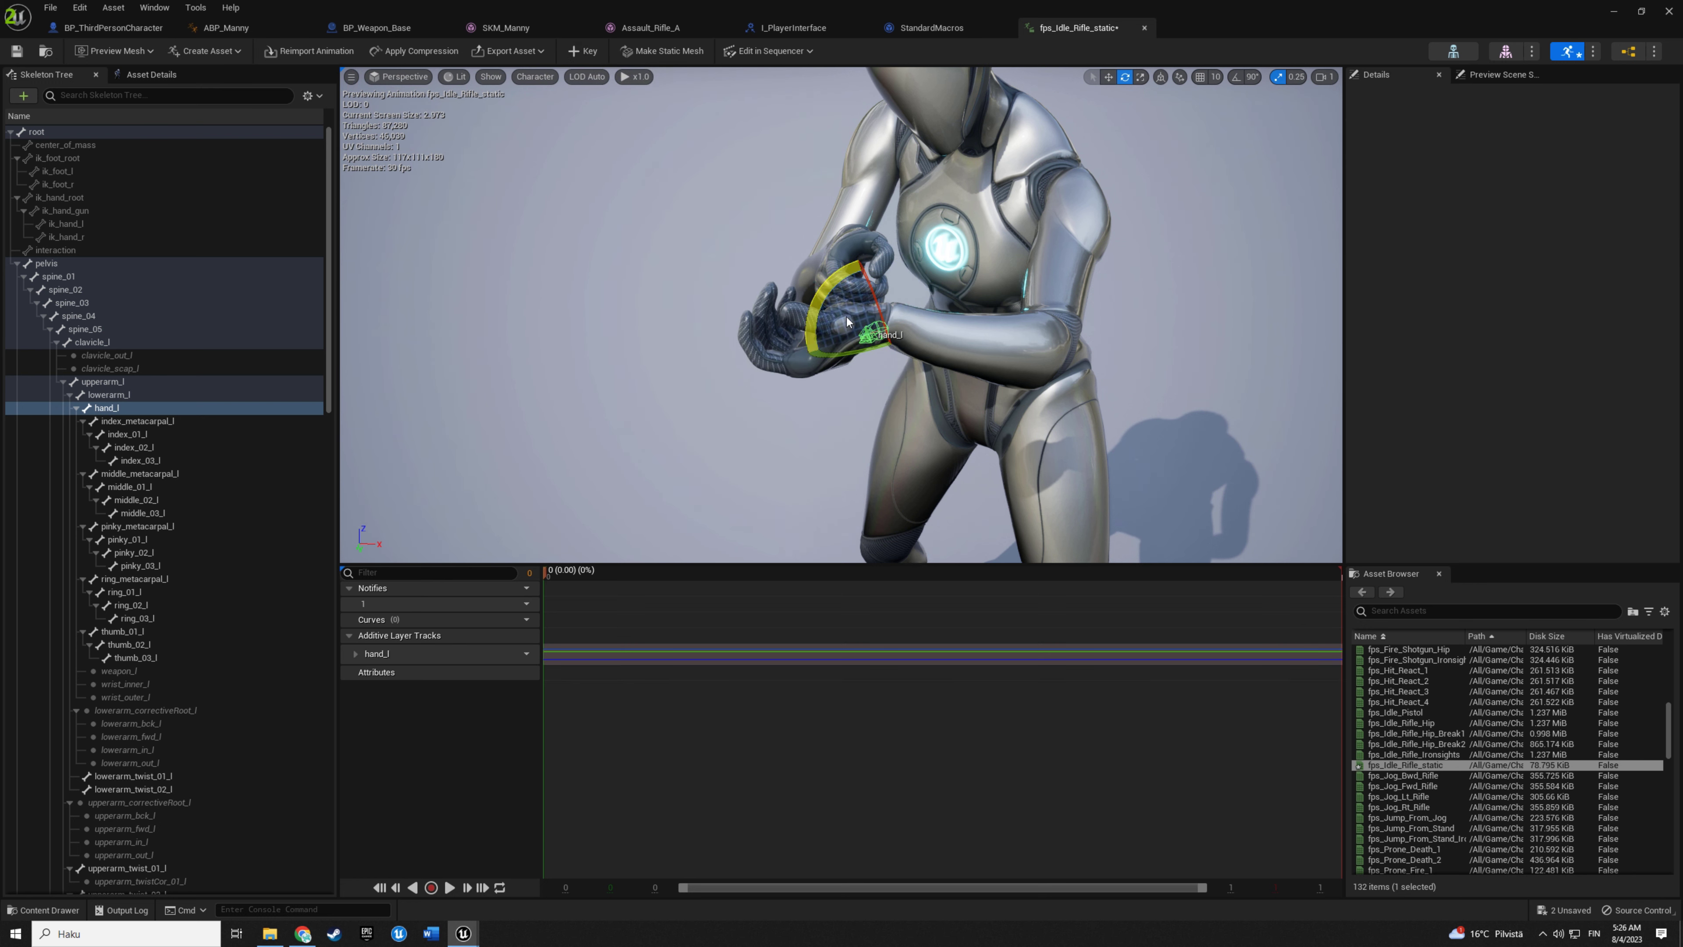
# Collapse the finger bone groups and rotate the thumb_01_l bone.
pyautogui.click(83, 421)
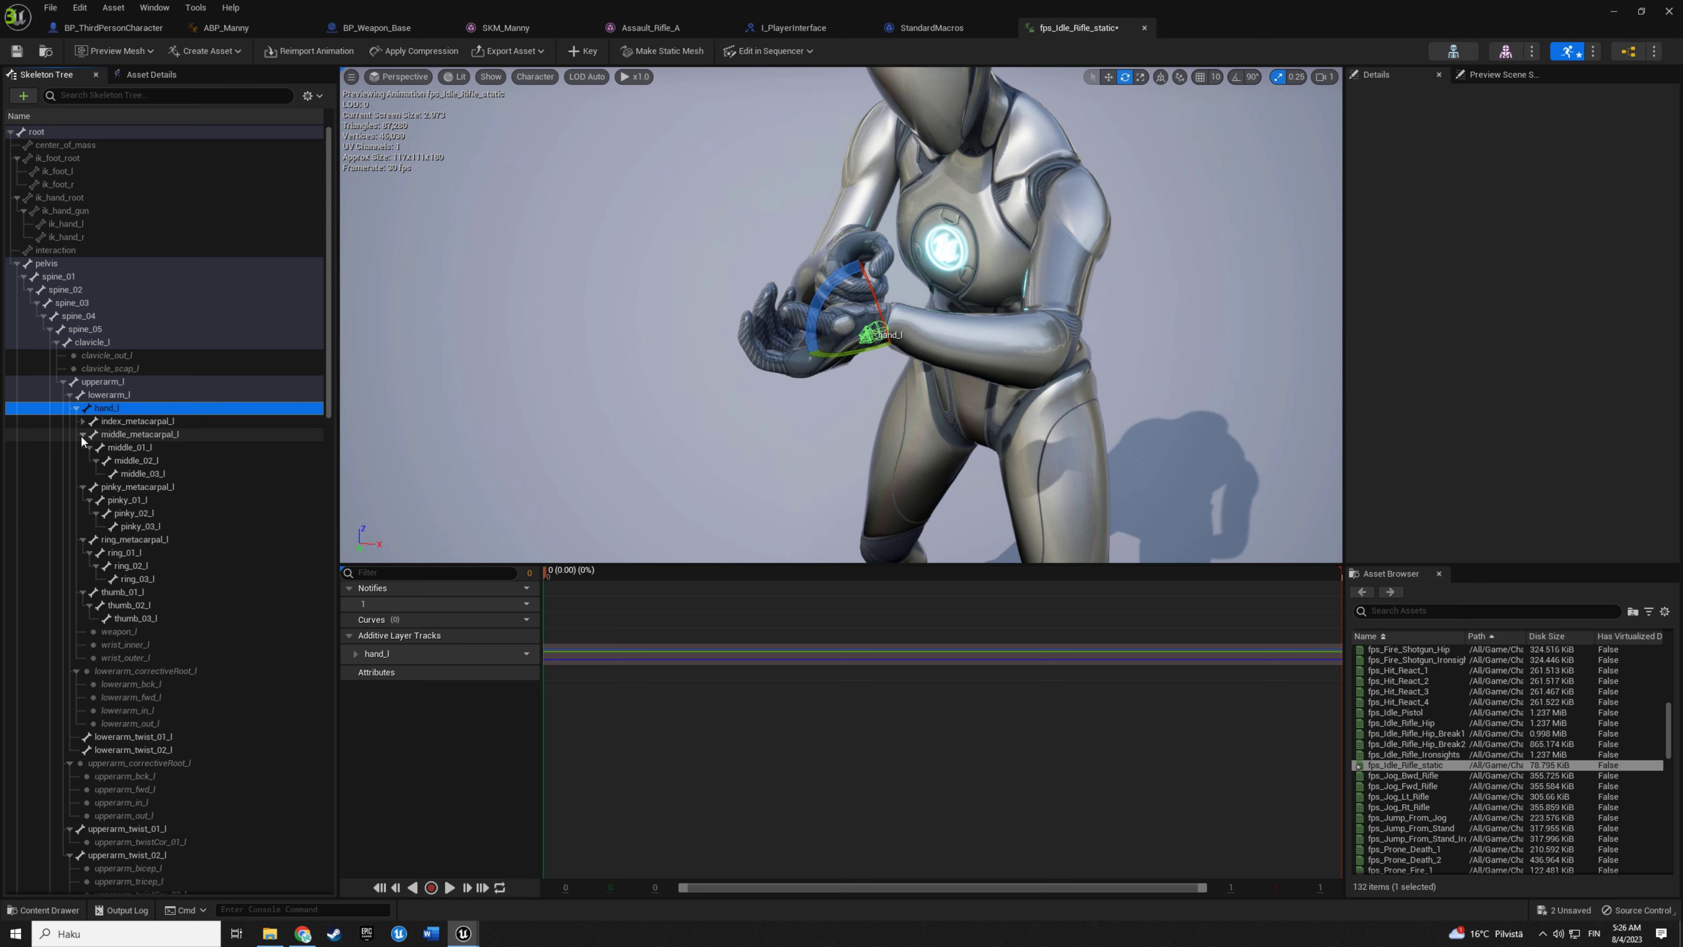
pyautogui.click(83, 434)
pyautogui.click(83, 448)
pyautogui.click(83, 461)
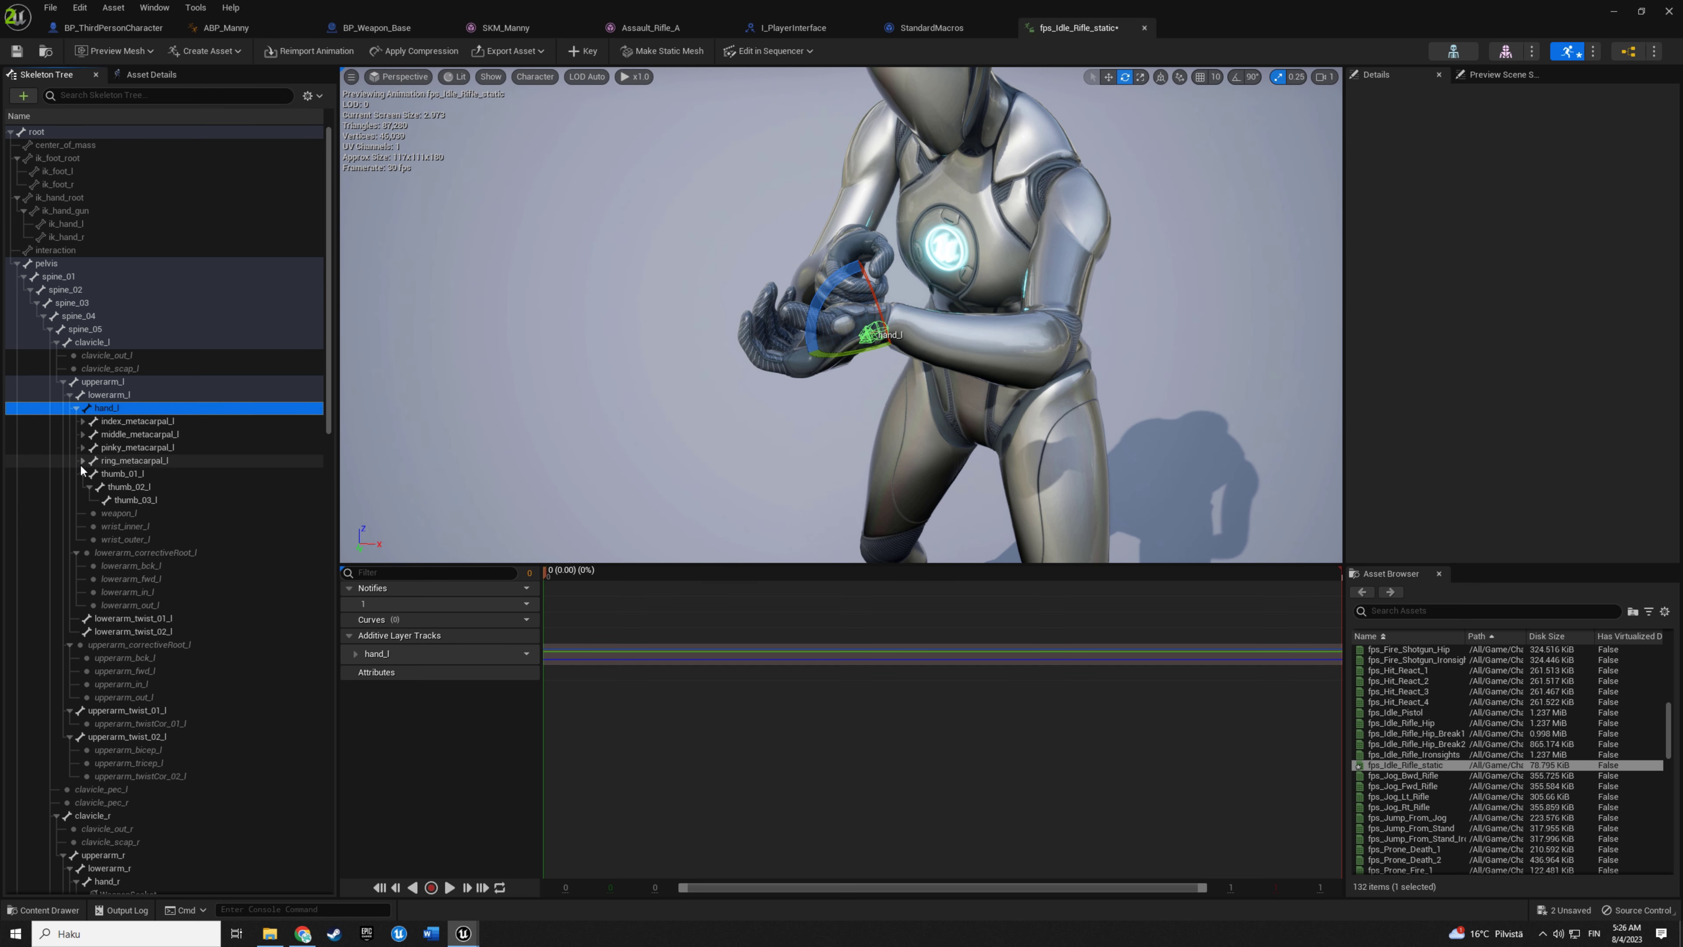
pyautogui.click(118, 474)
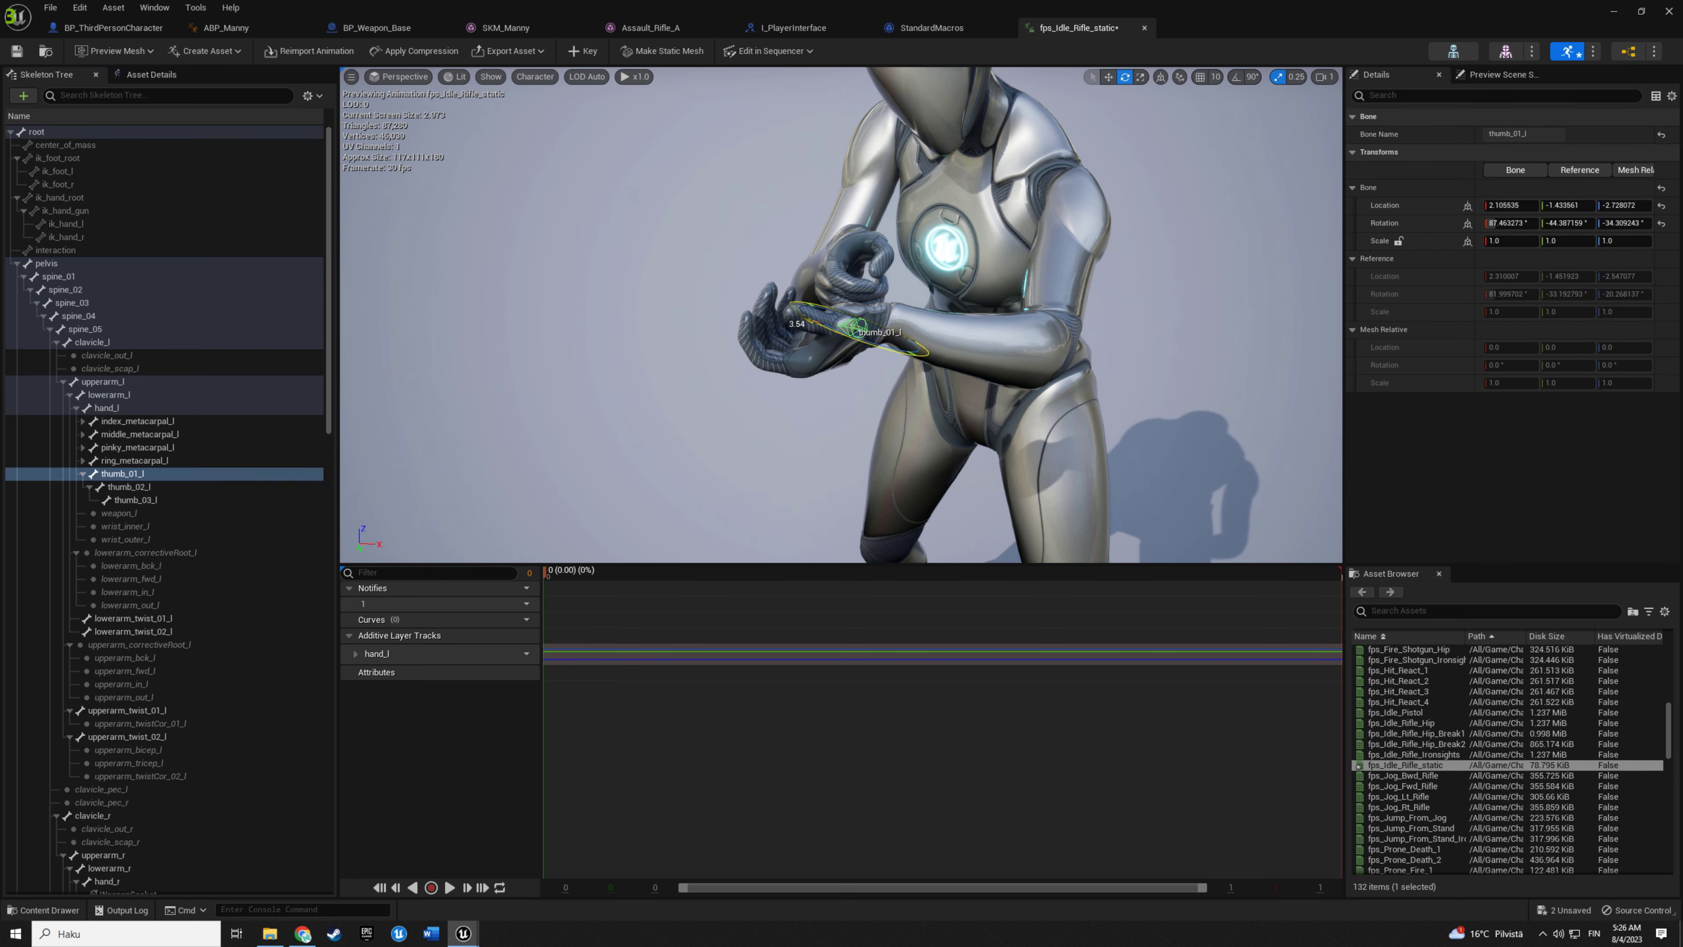
pyautogui.moveTo(875, 345); pyautogui.dragTo(875, 345)
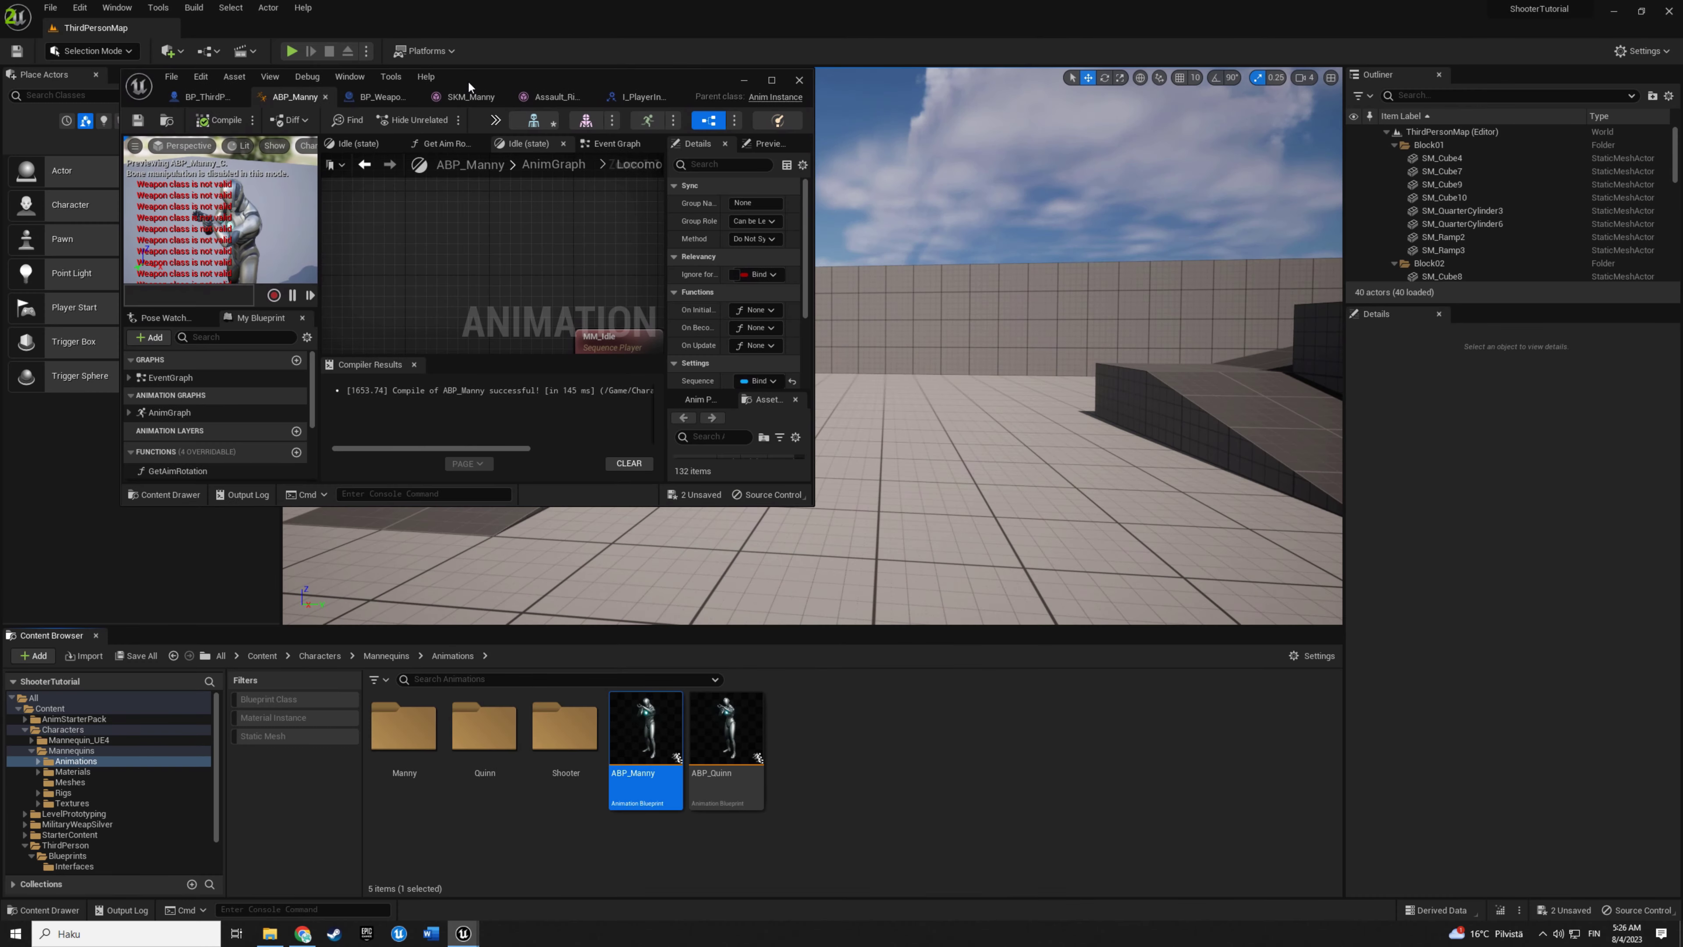
# Create a Blend Space for SK_Mannequin named WalkRunBS in the Animations folder.
pyautogui.click(875, 745)
pyautogui.rightClick(854, 740)
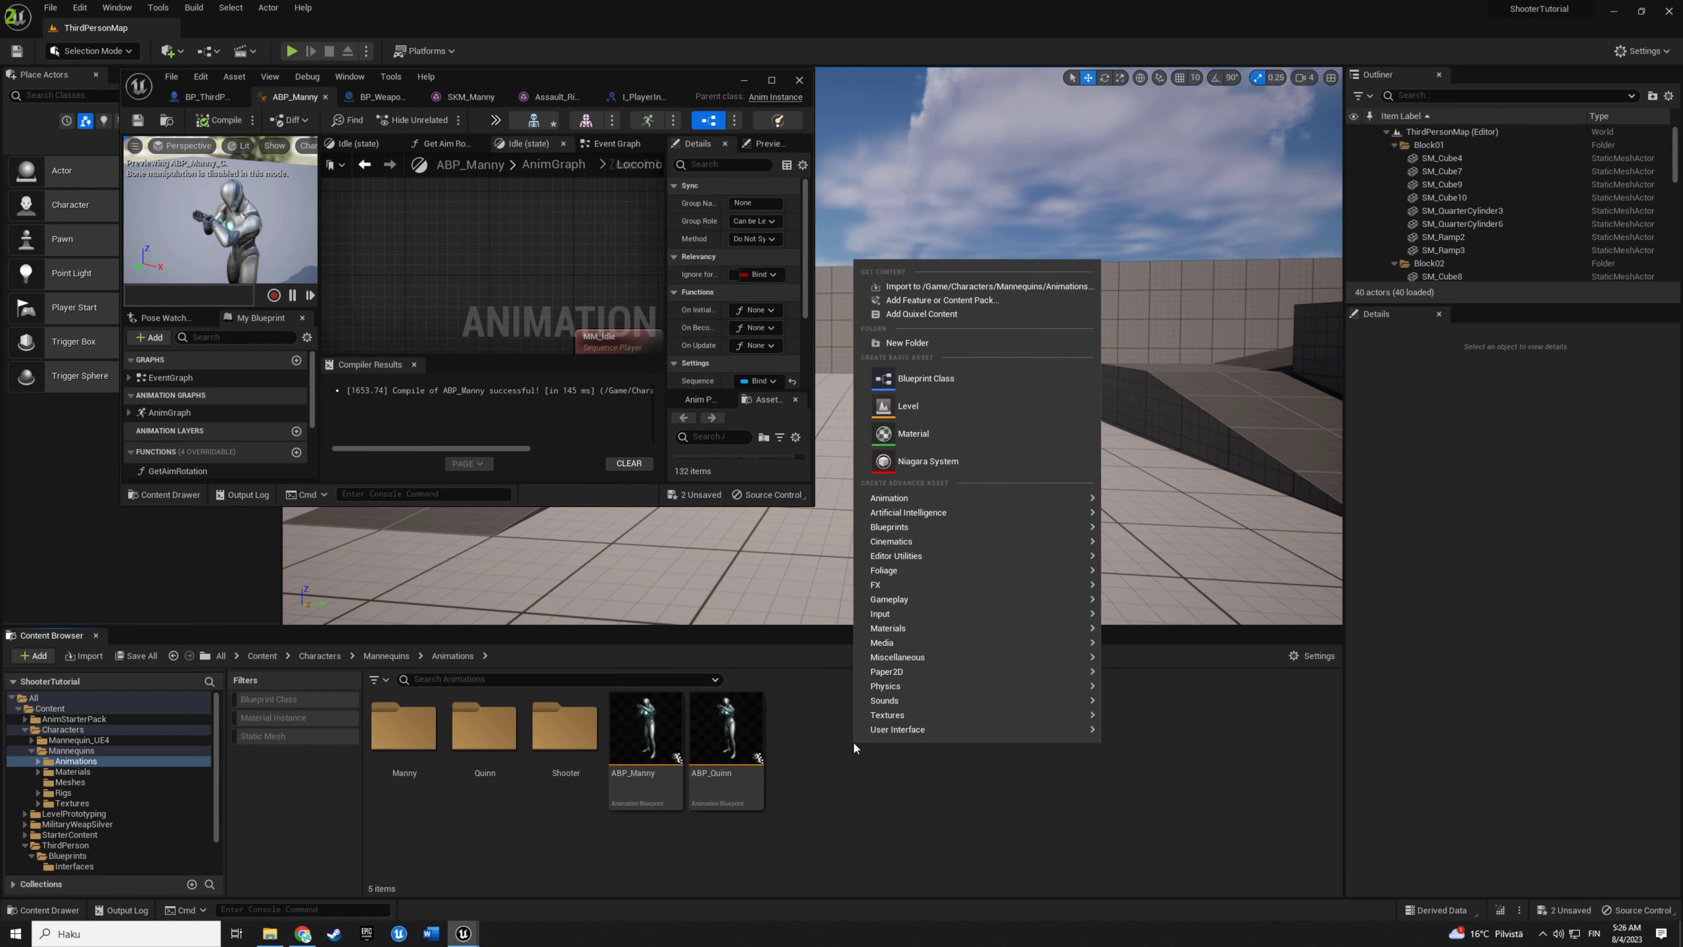
pyautogui.moveTo(905, 504)
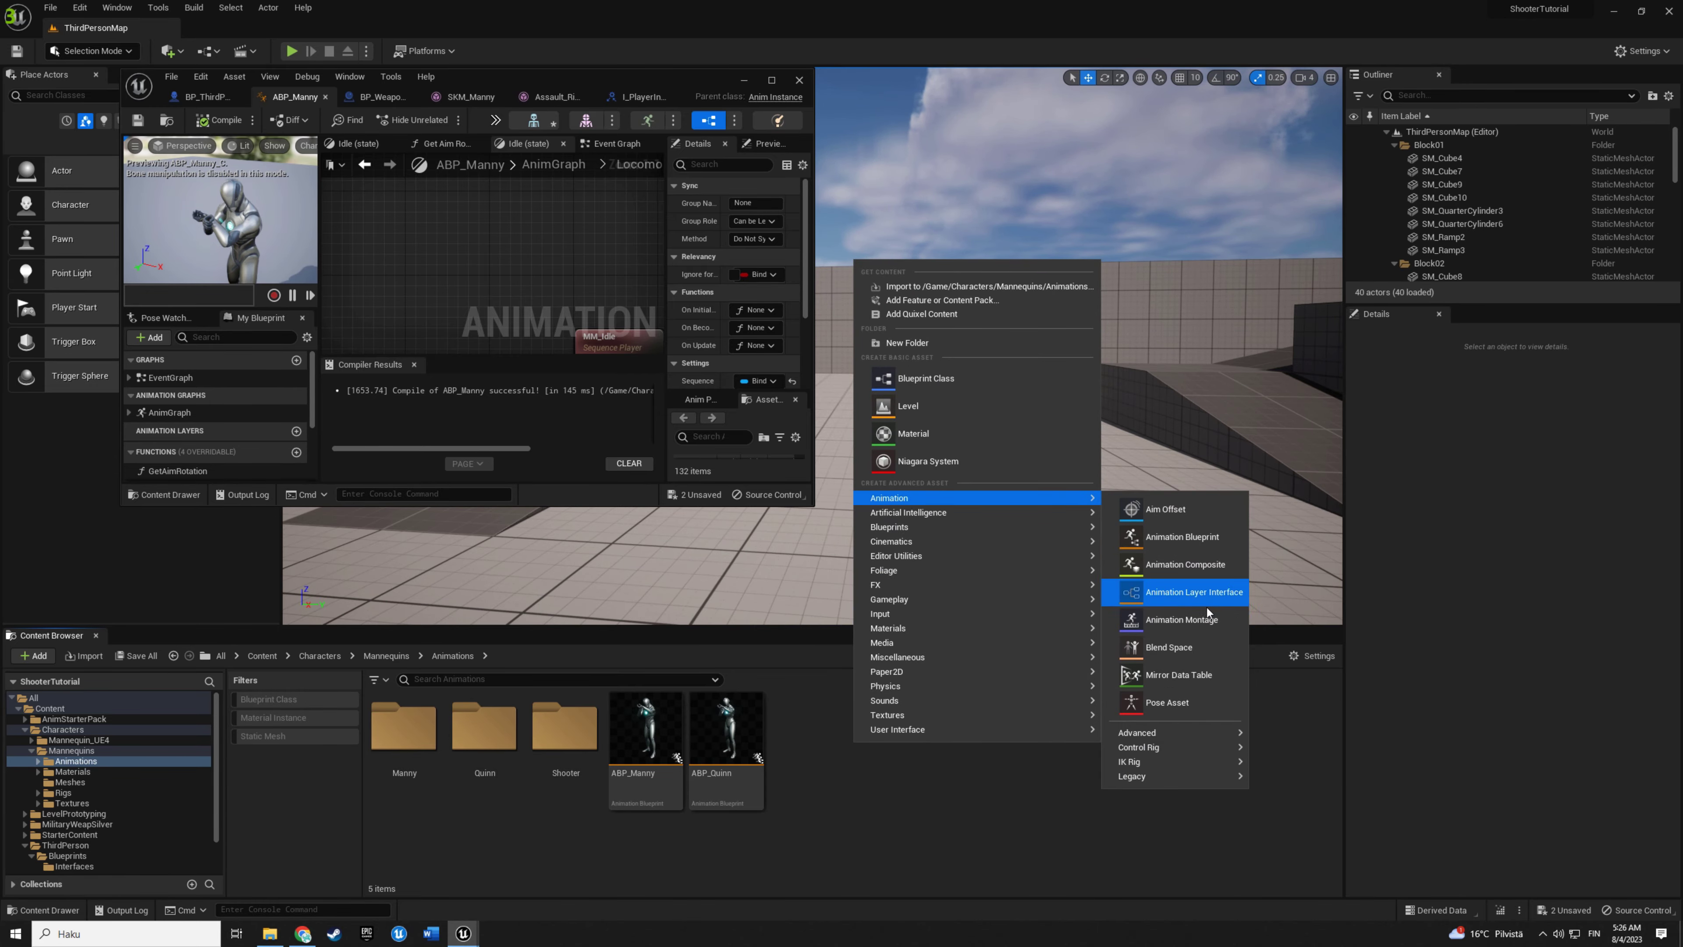
pyautogui.click(1184, 647)
pyautogui.write('sk ma')
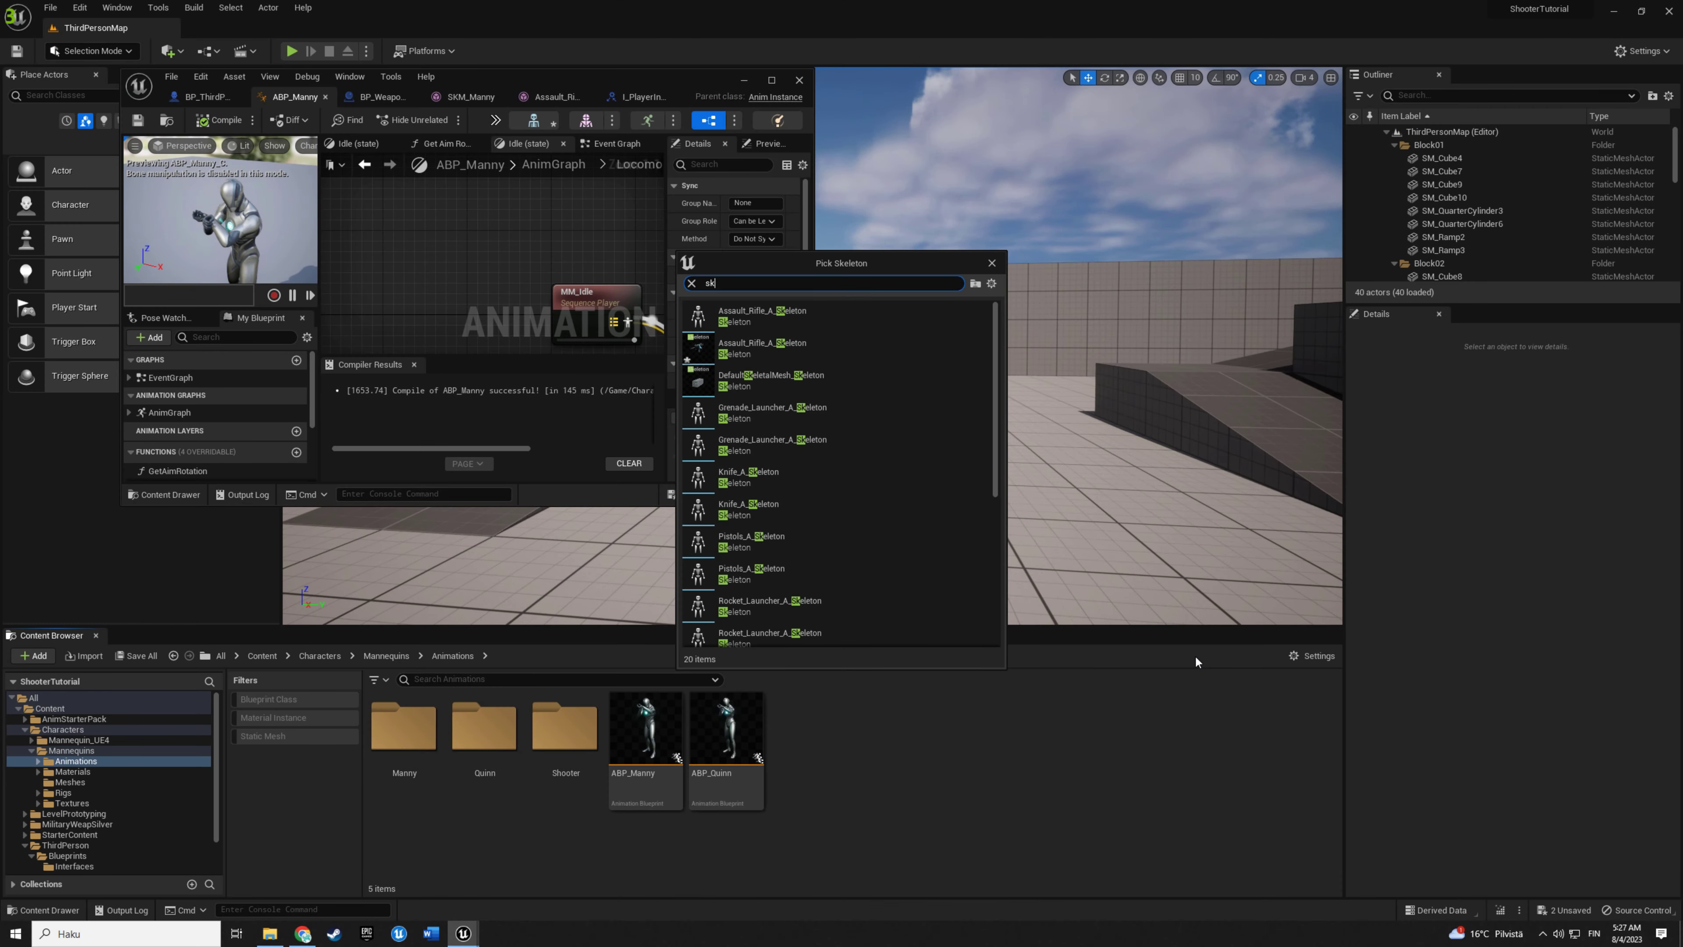
pyautogui.write('nne')
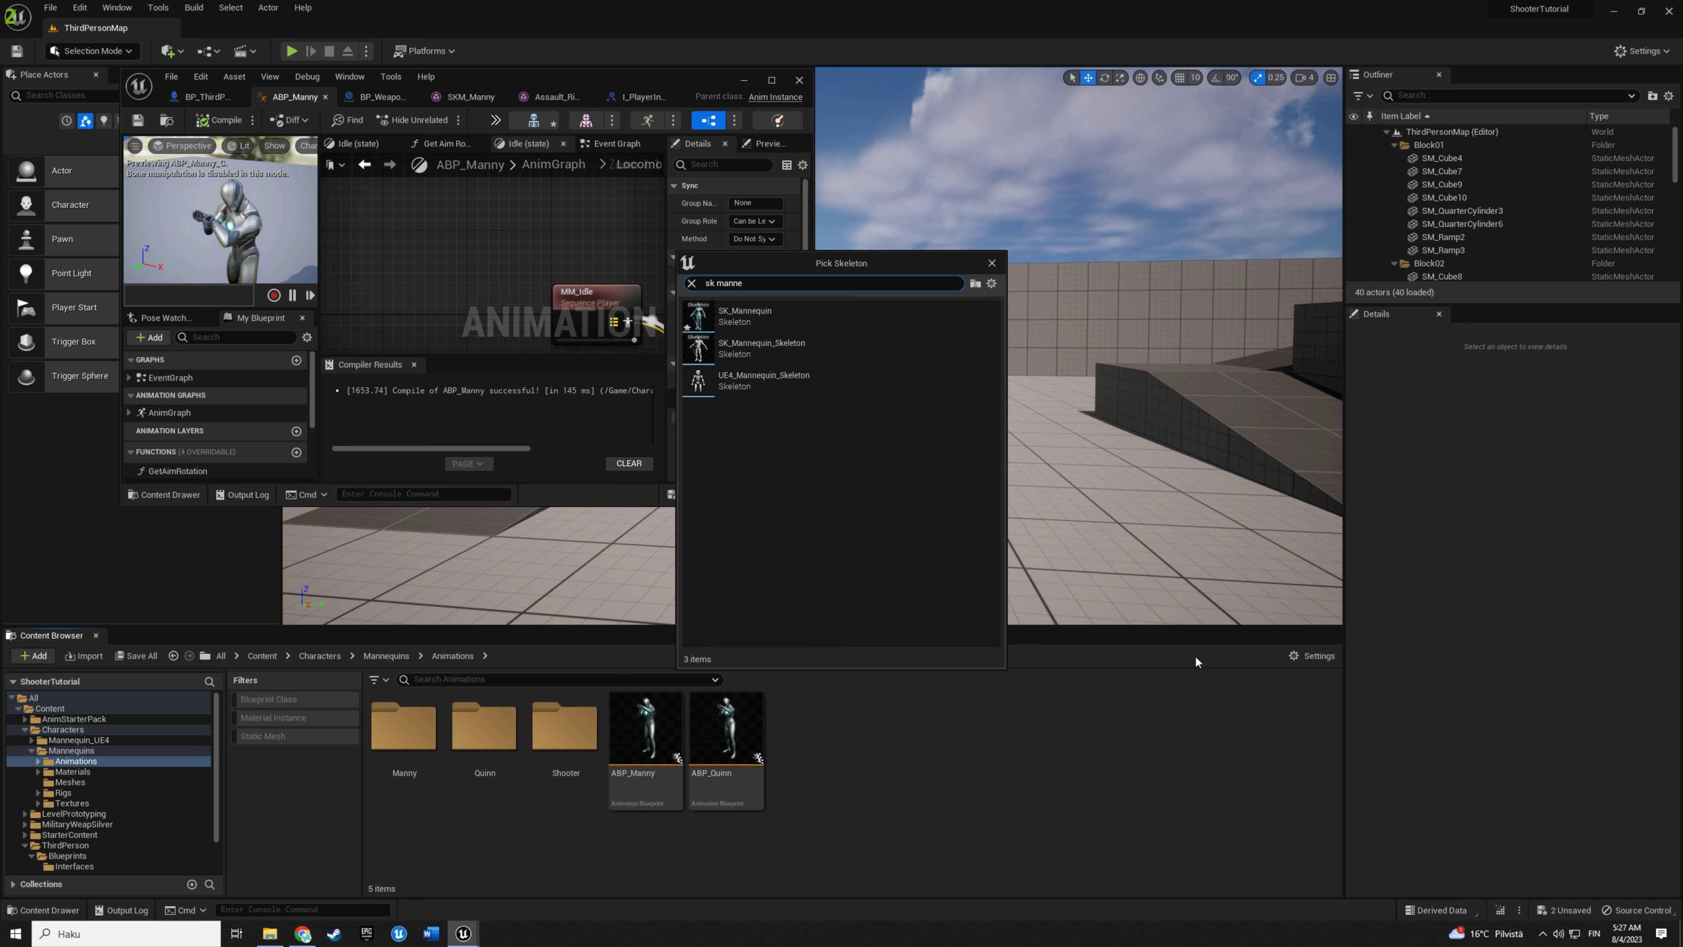
pyautogui.click(785, 322)
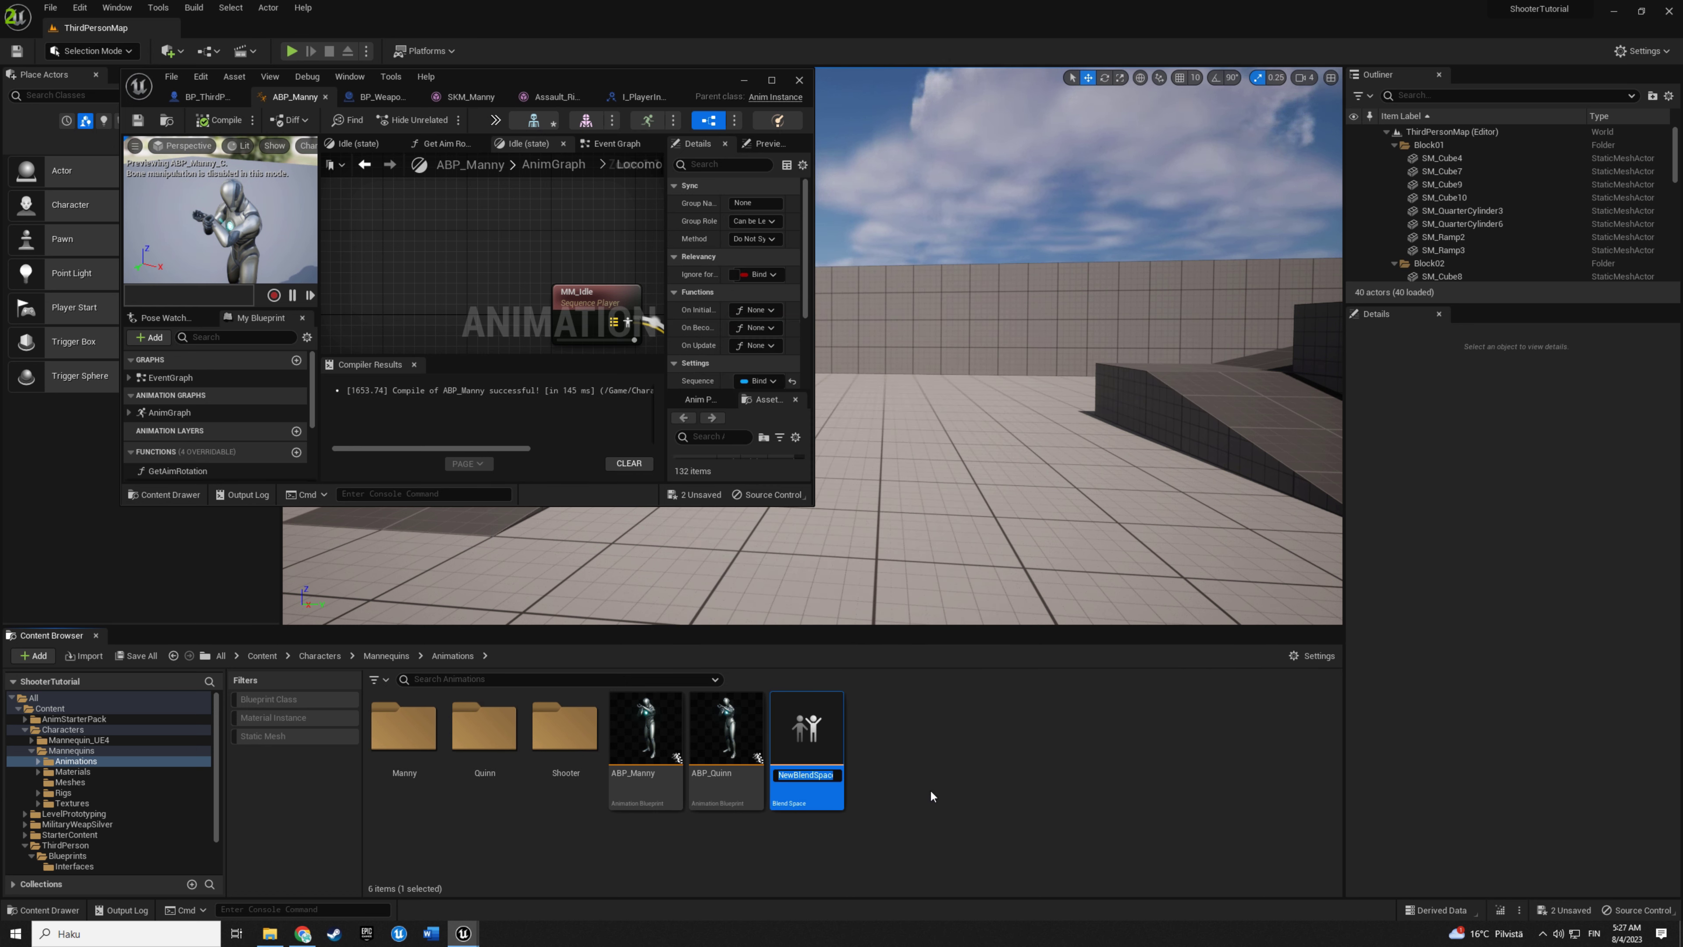
pyautogui.write('WalkRunB')
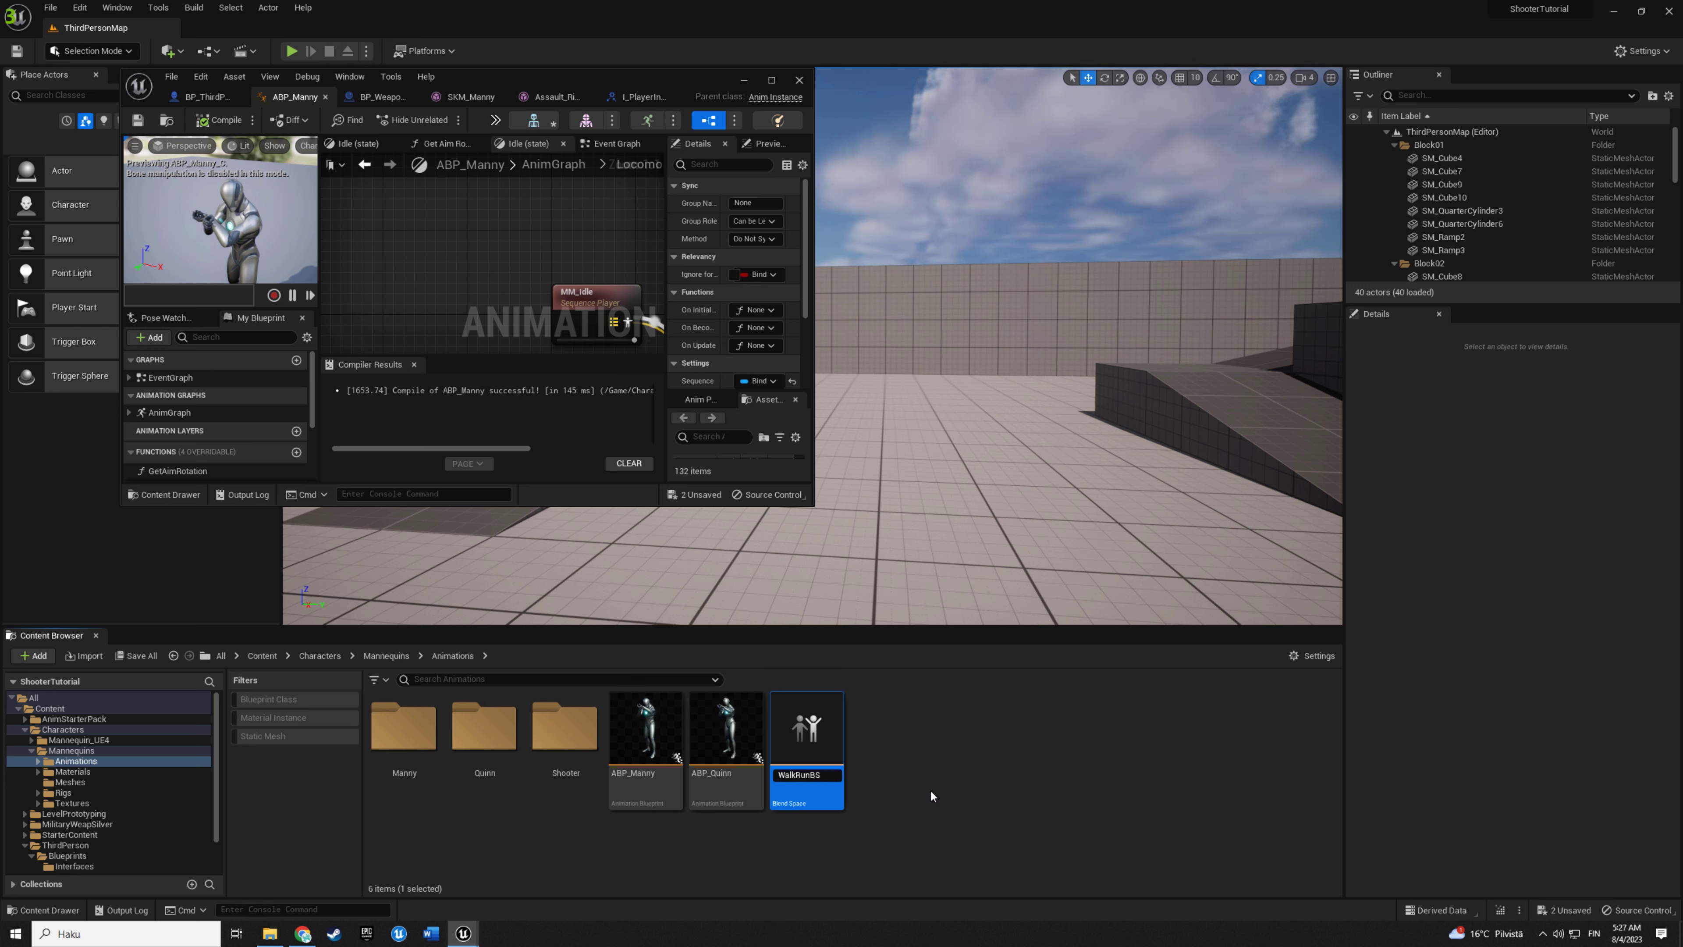
pyautogui.write('S')
pyautogui.press('Return')
# Open WalkRunBS and maximise its editor to fill the screen.
pyautogui.click(952, 766)
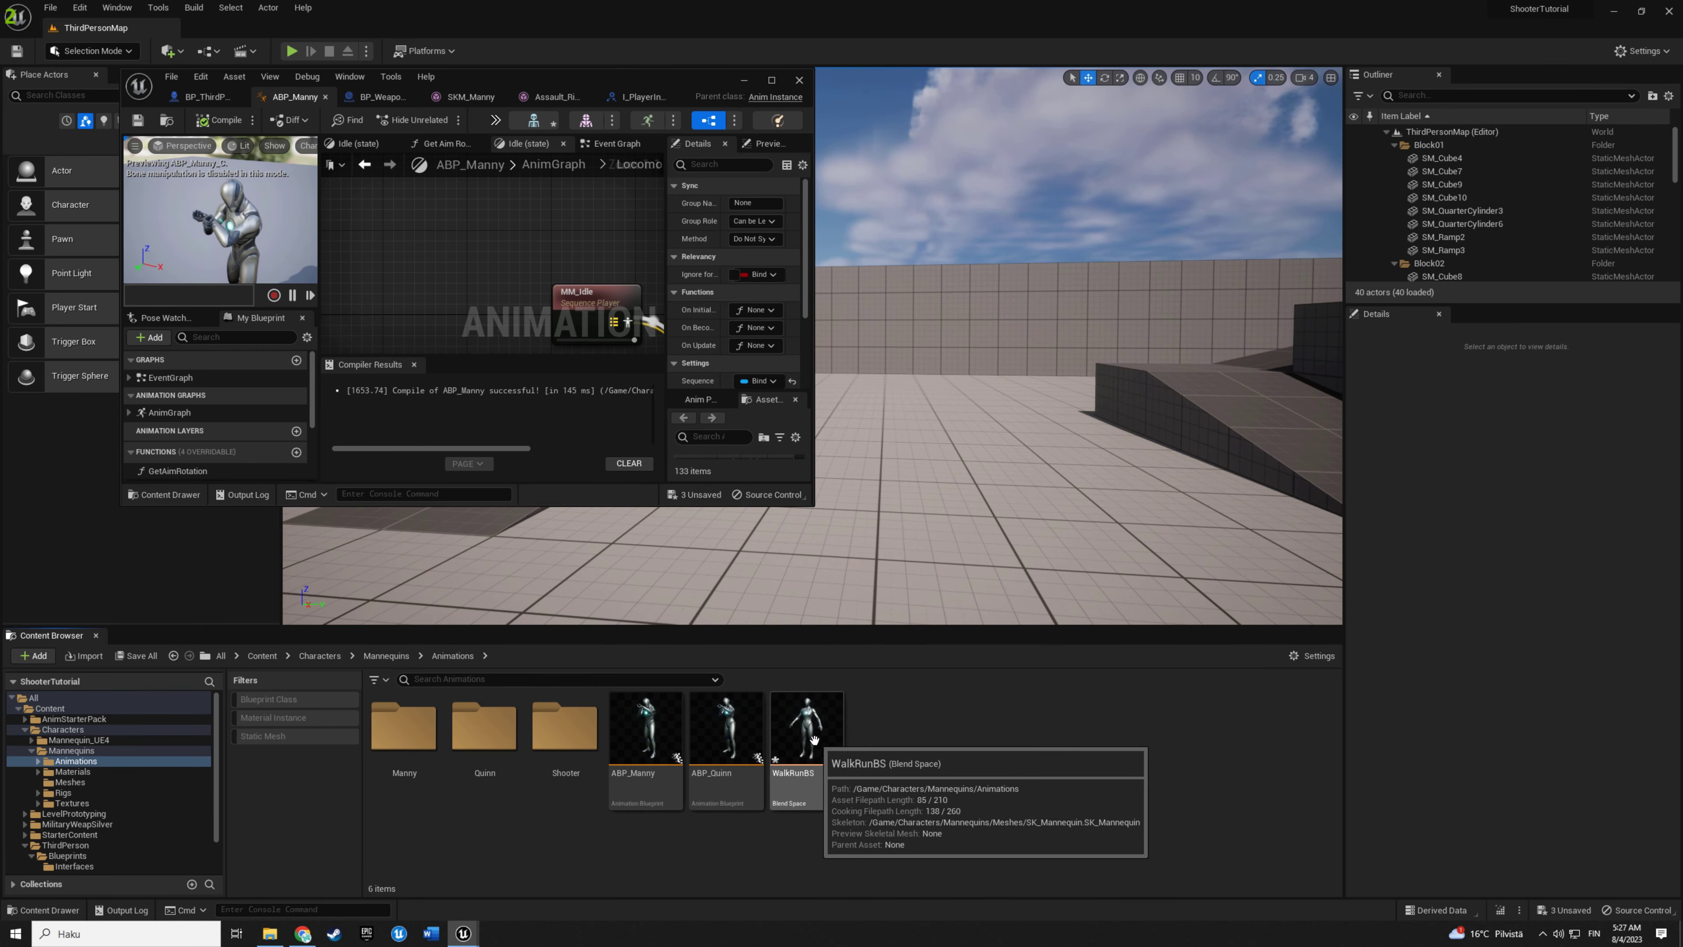
pyautogui.doubleClick(805, 753)
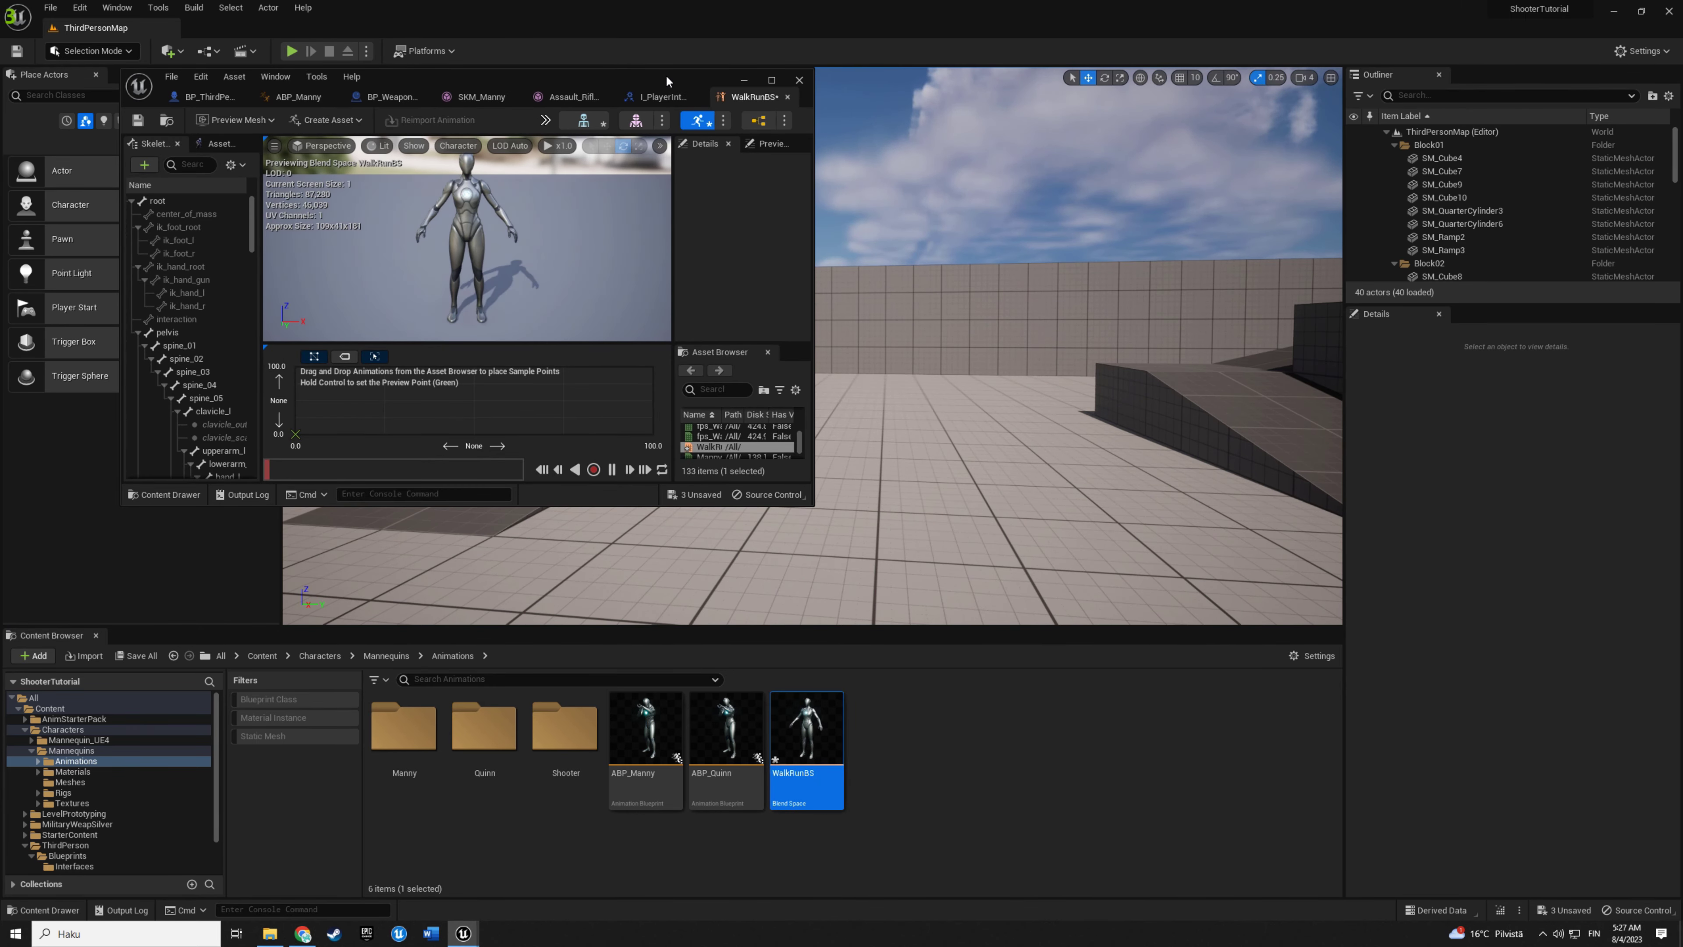
pyautogui.moveTo(668, 80); pyautogui.dragTo(848, 2)
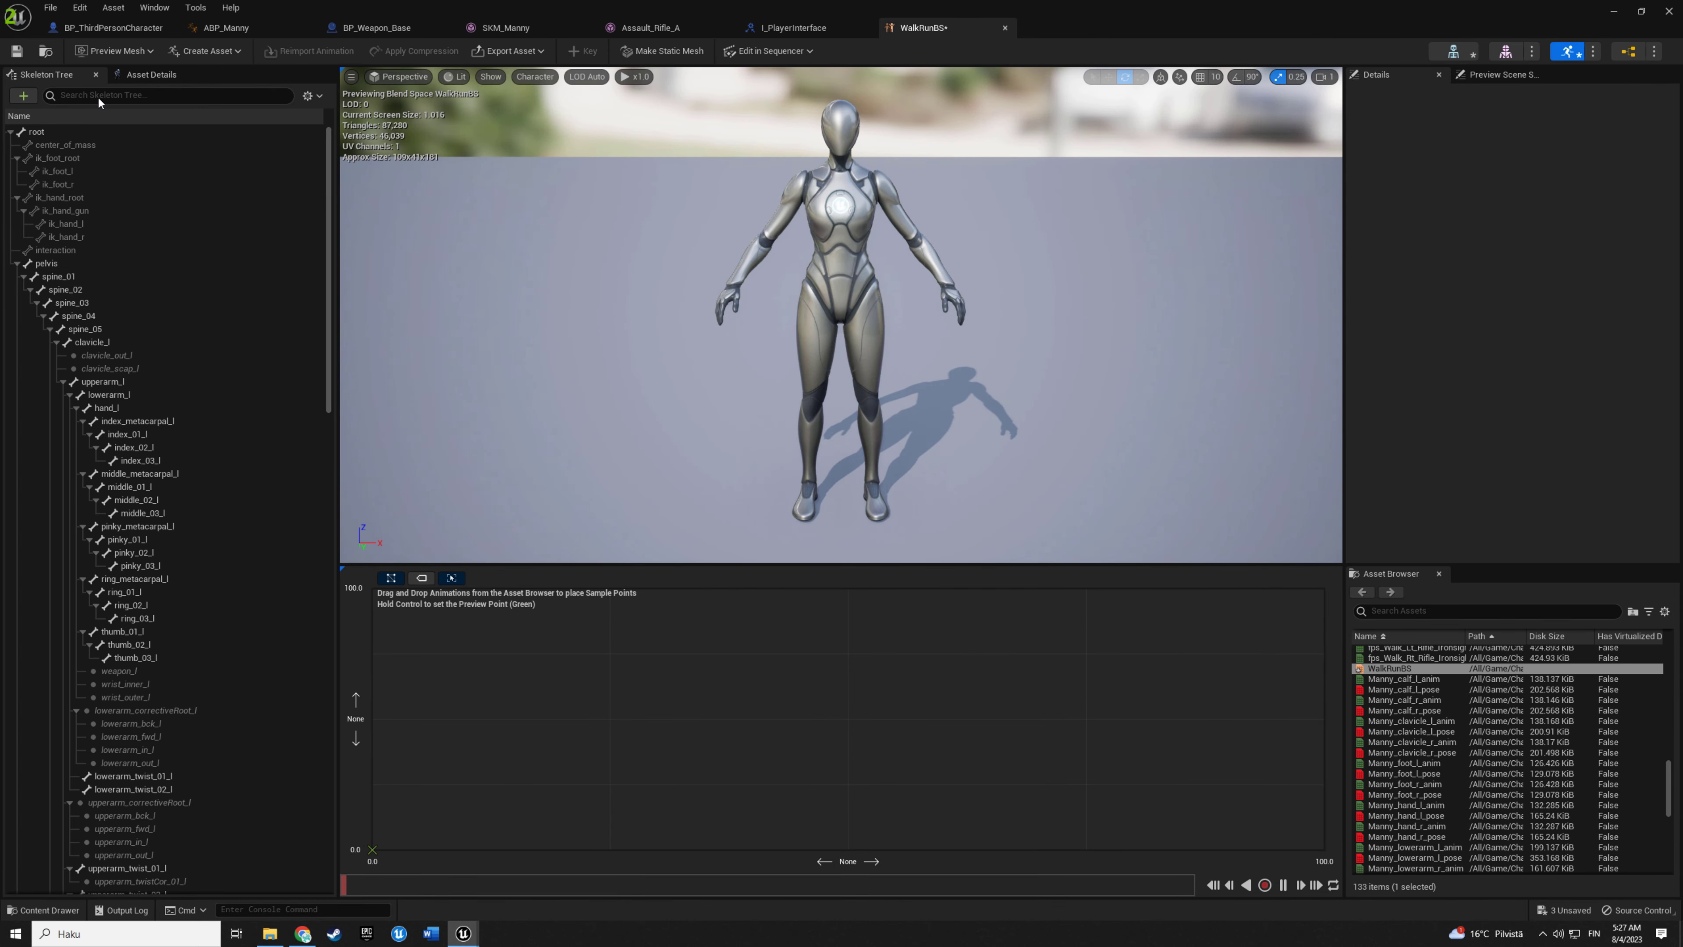
# Set the horizontal axis to Strafe ranging from -180 to 180.
pyautogui.click(152, 75)
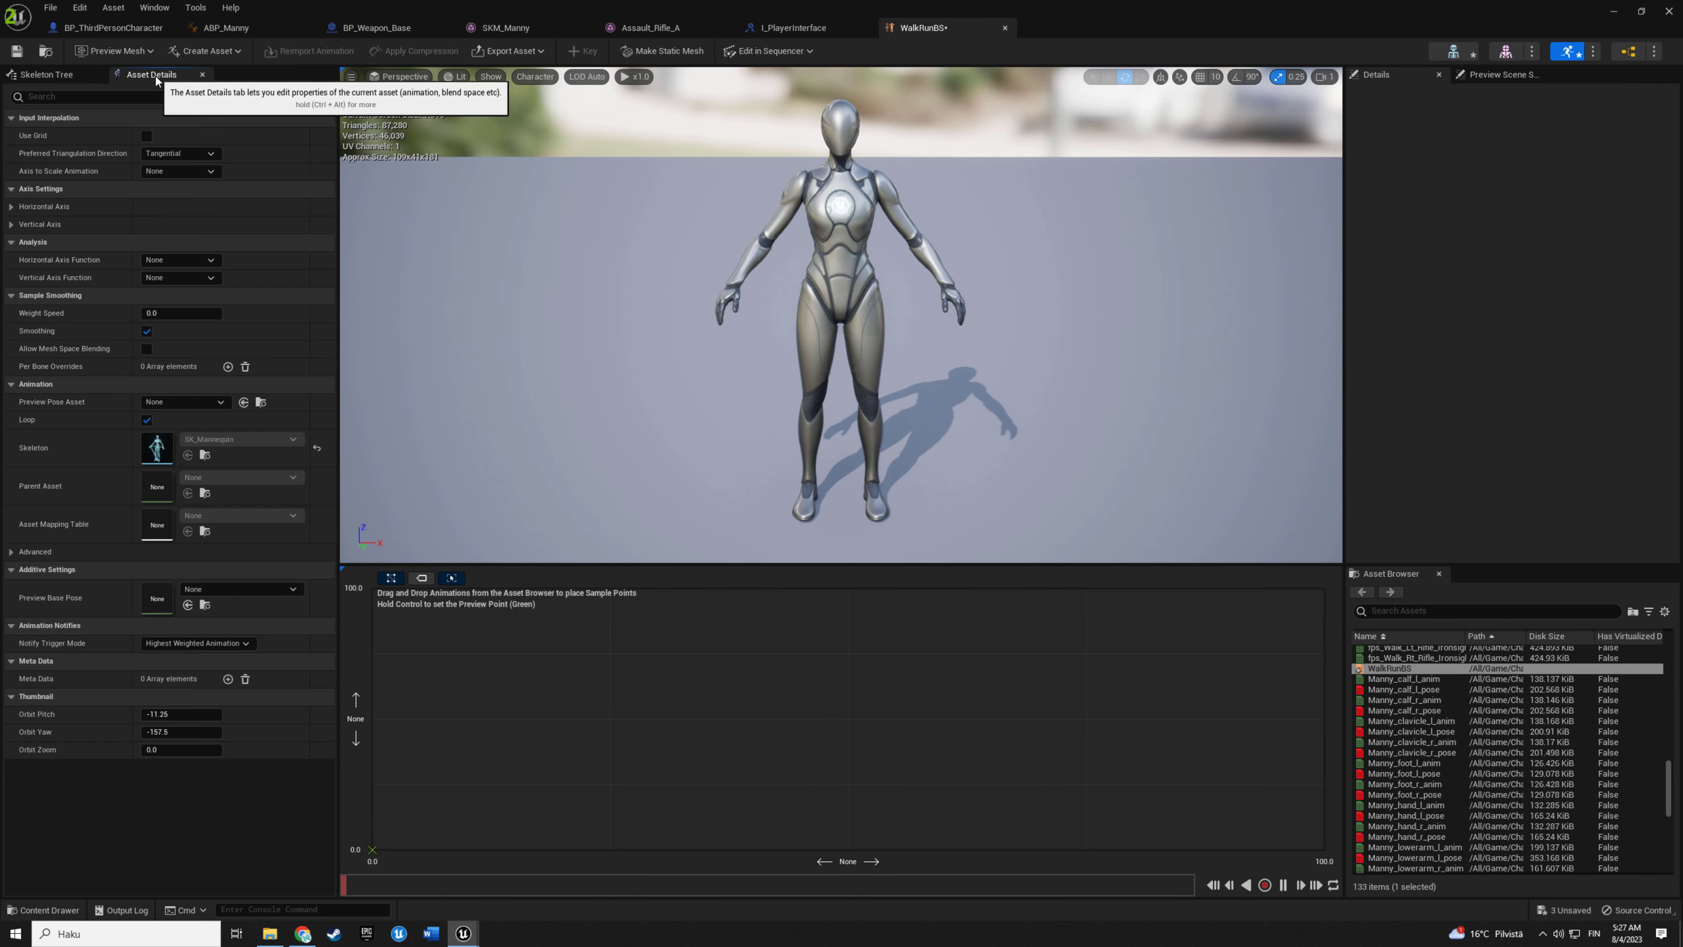
pyautogui.click(12, 207)
pyautogui.write('-180')
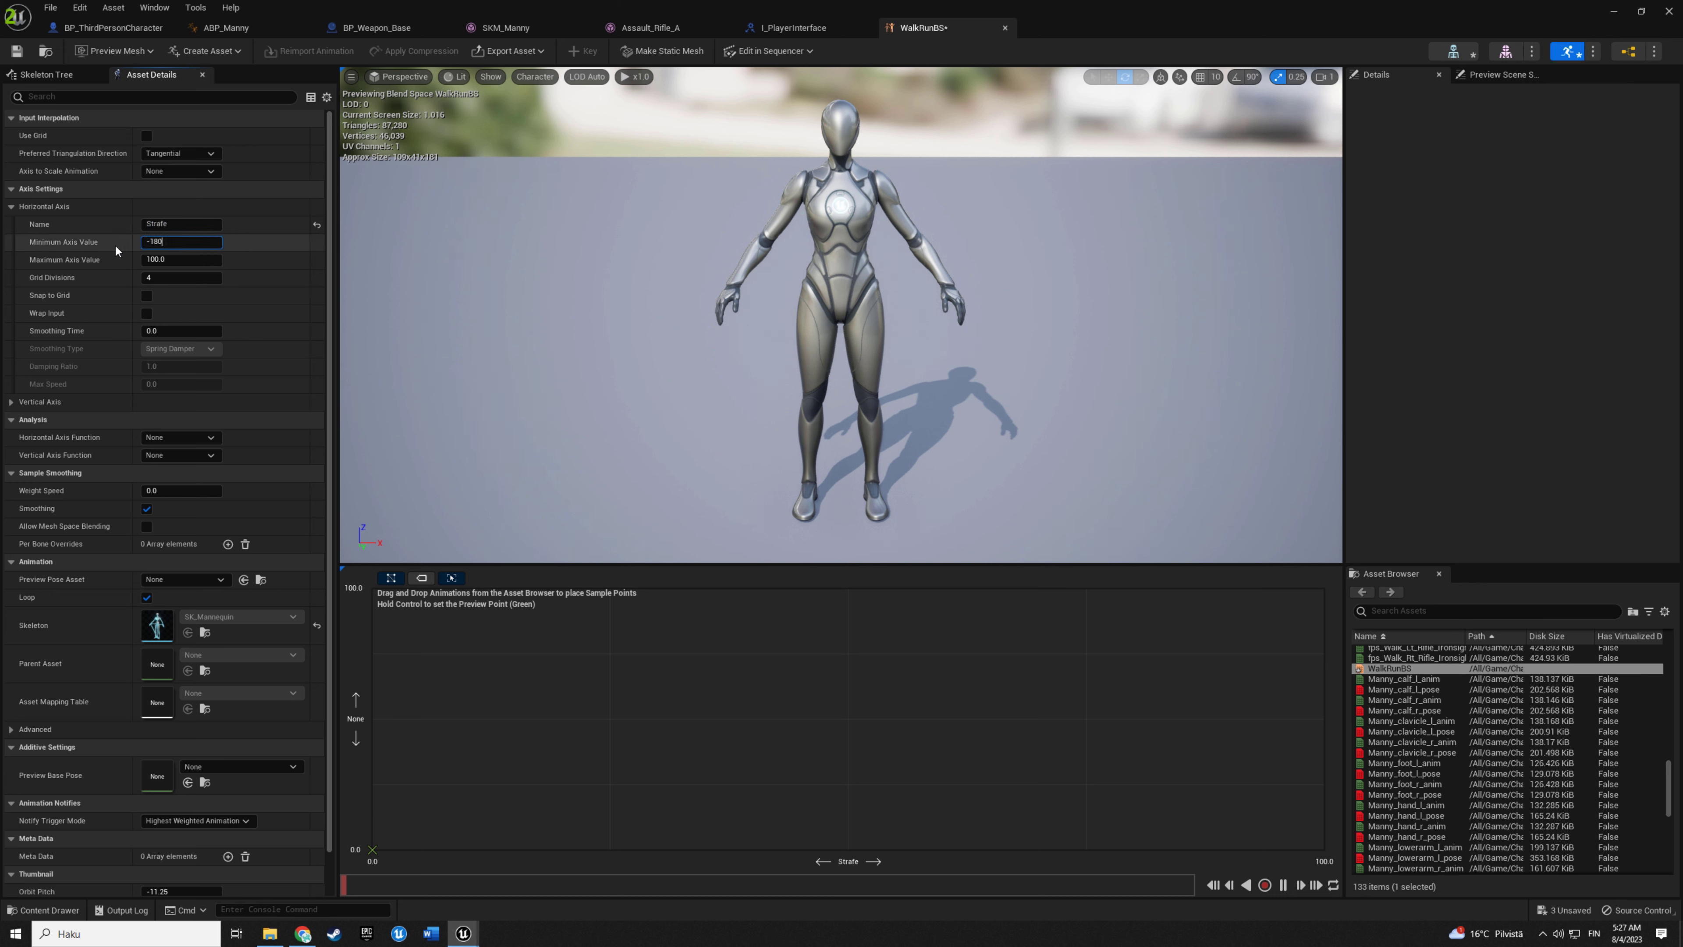
pyautogui.press('Tab')
pyautogui.write('180')
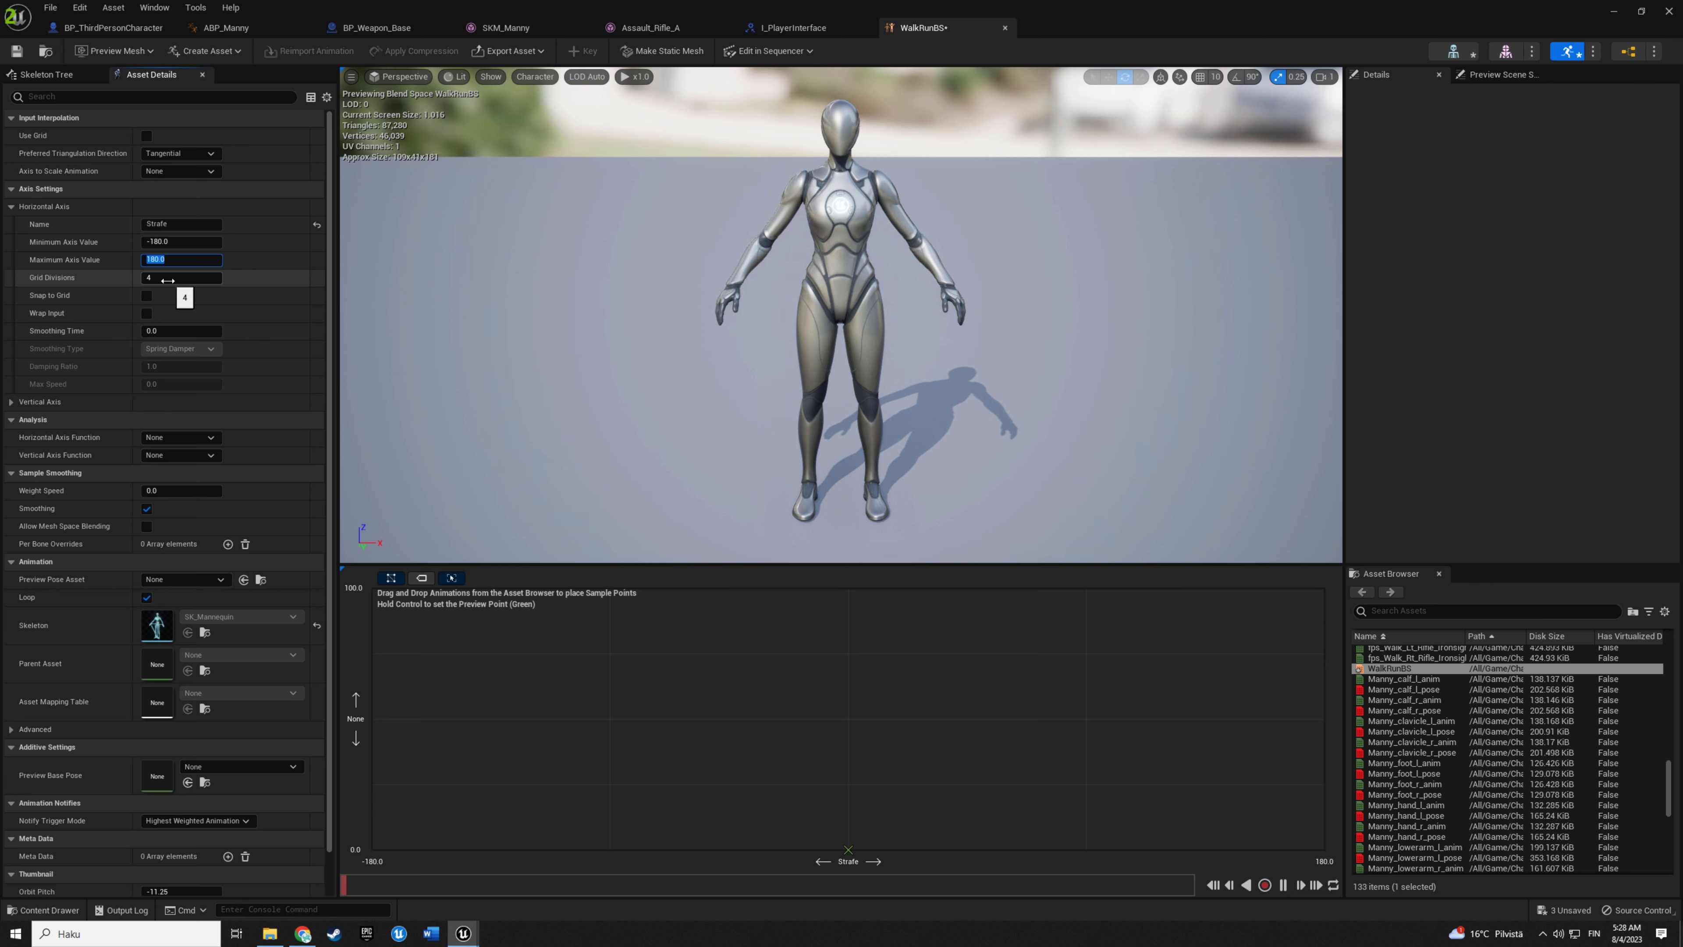
# Set the vertical axis to Speed from 100 to 600 and enlarge the graph area.
pyautogui.click(13, 403)
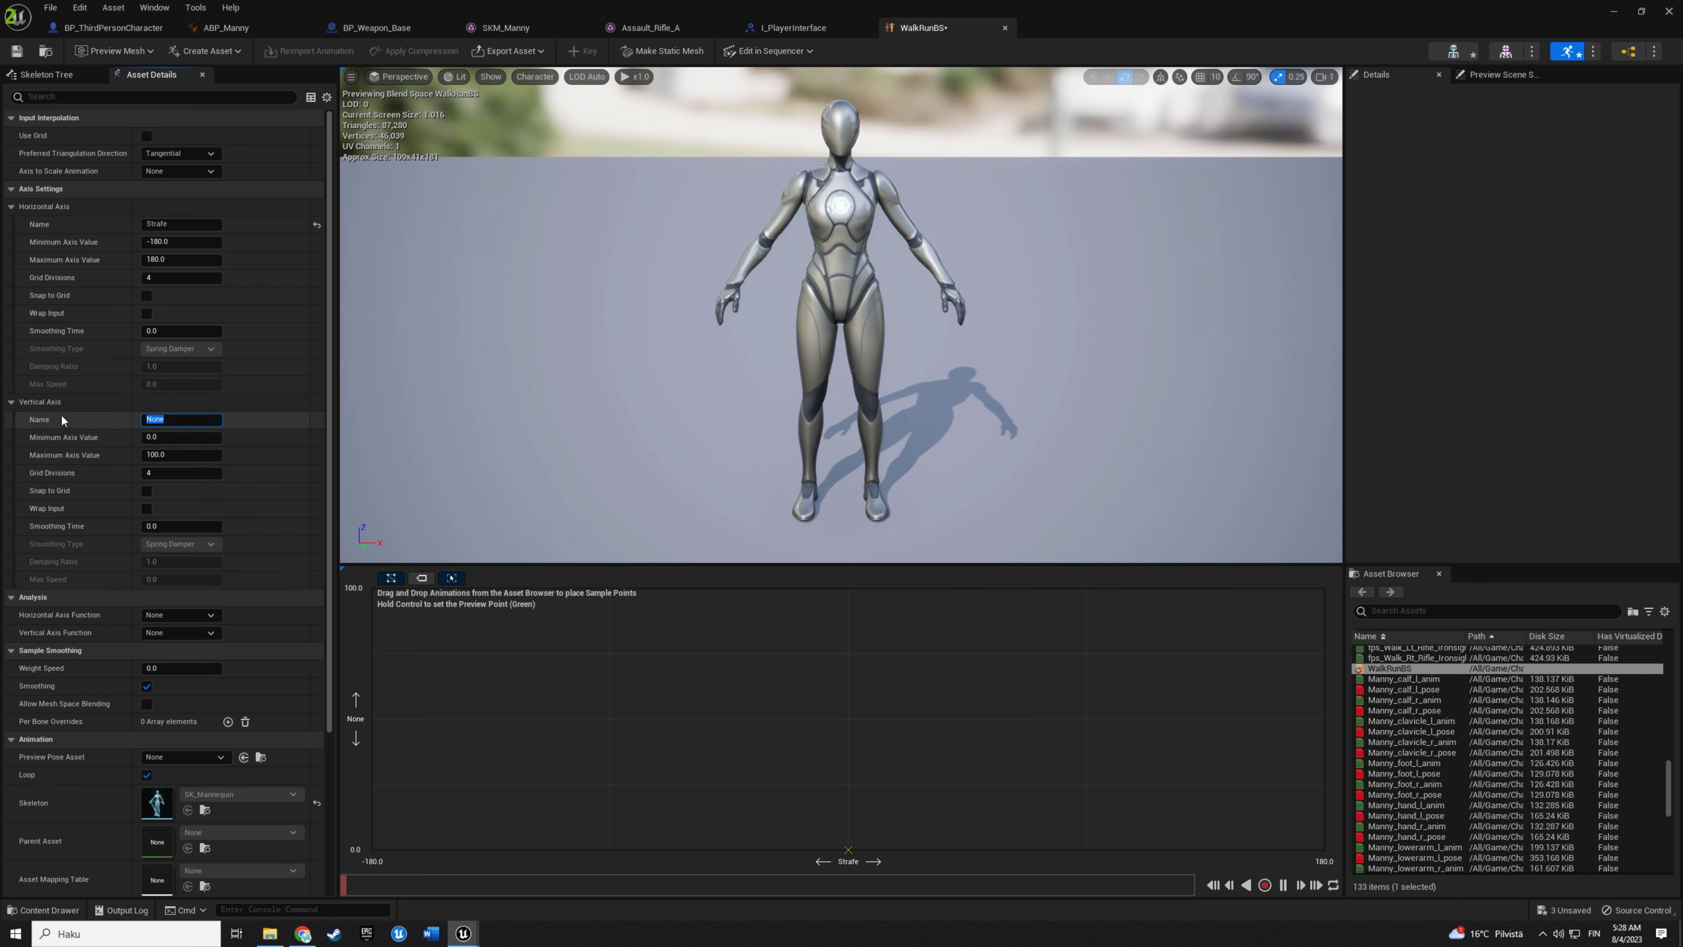
pyautogui.write('Speed')
pyautogui.press('Return')
pyautogui.write('100')
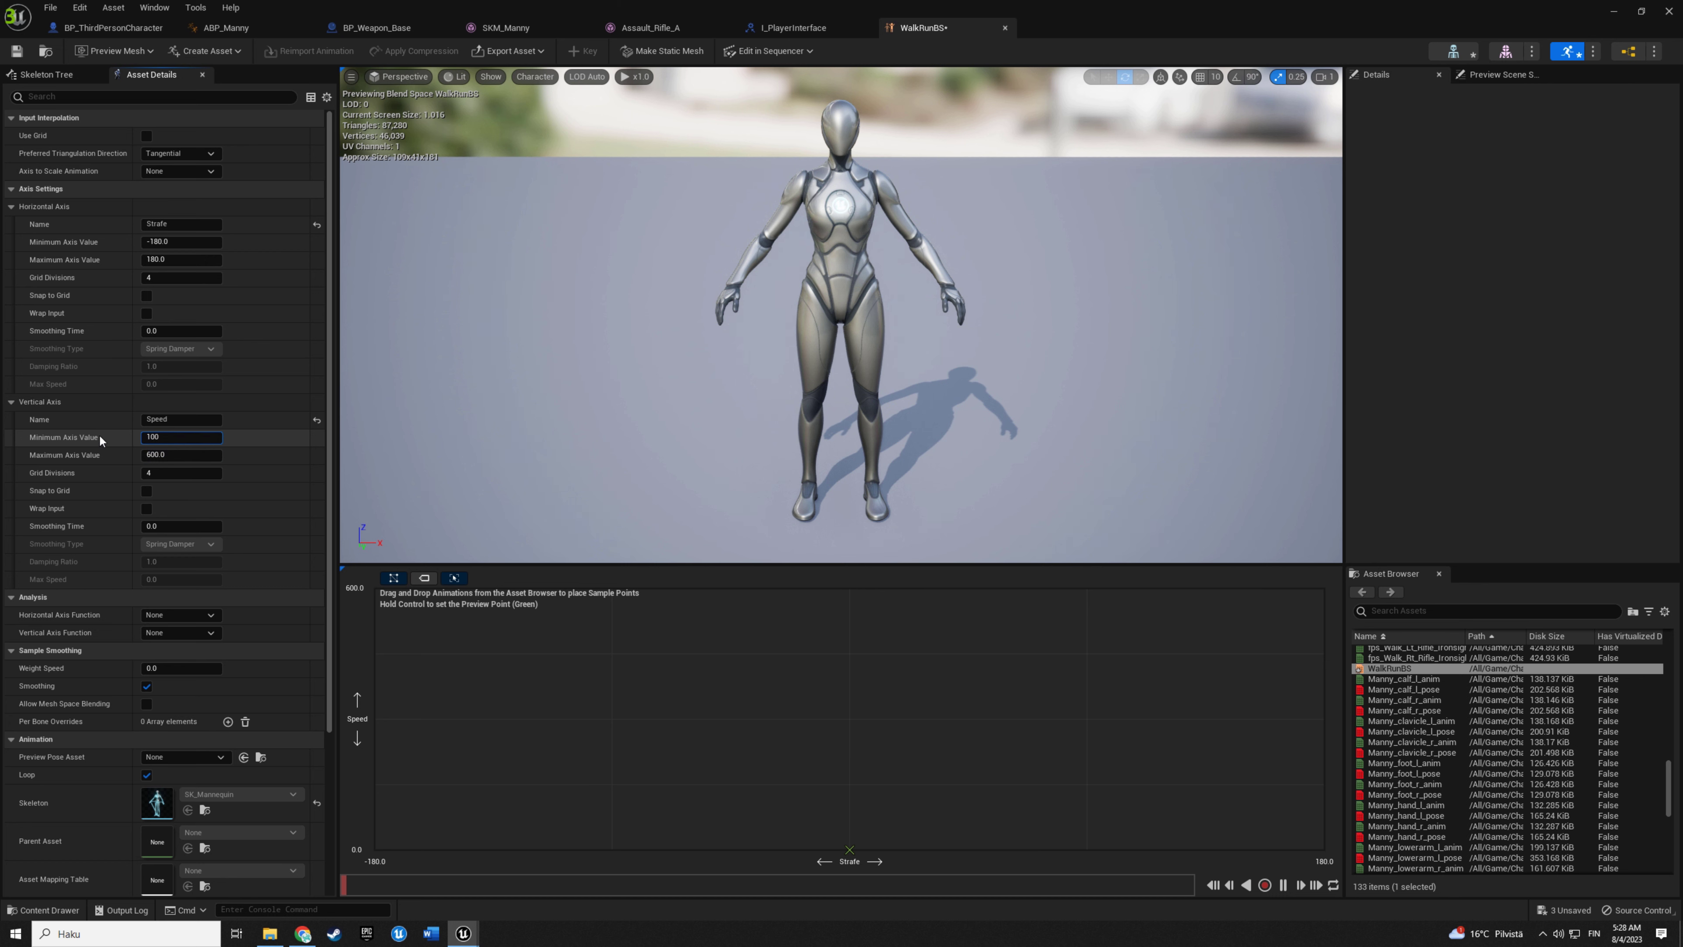
pyautogui.press('Return')
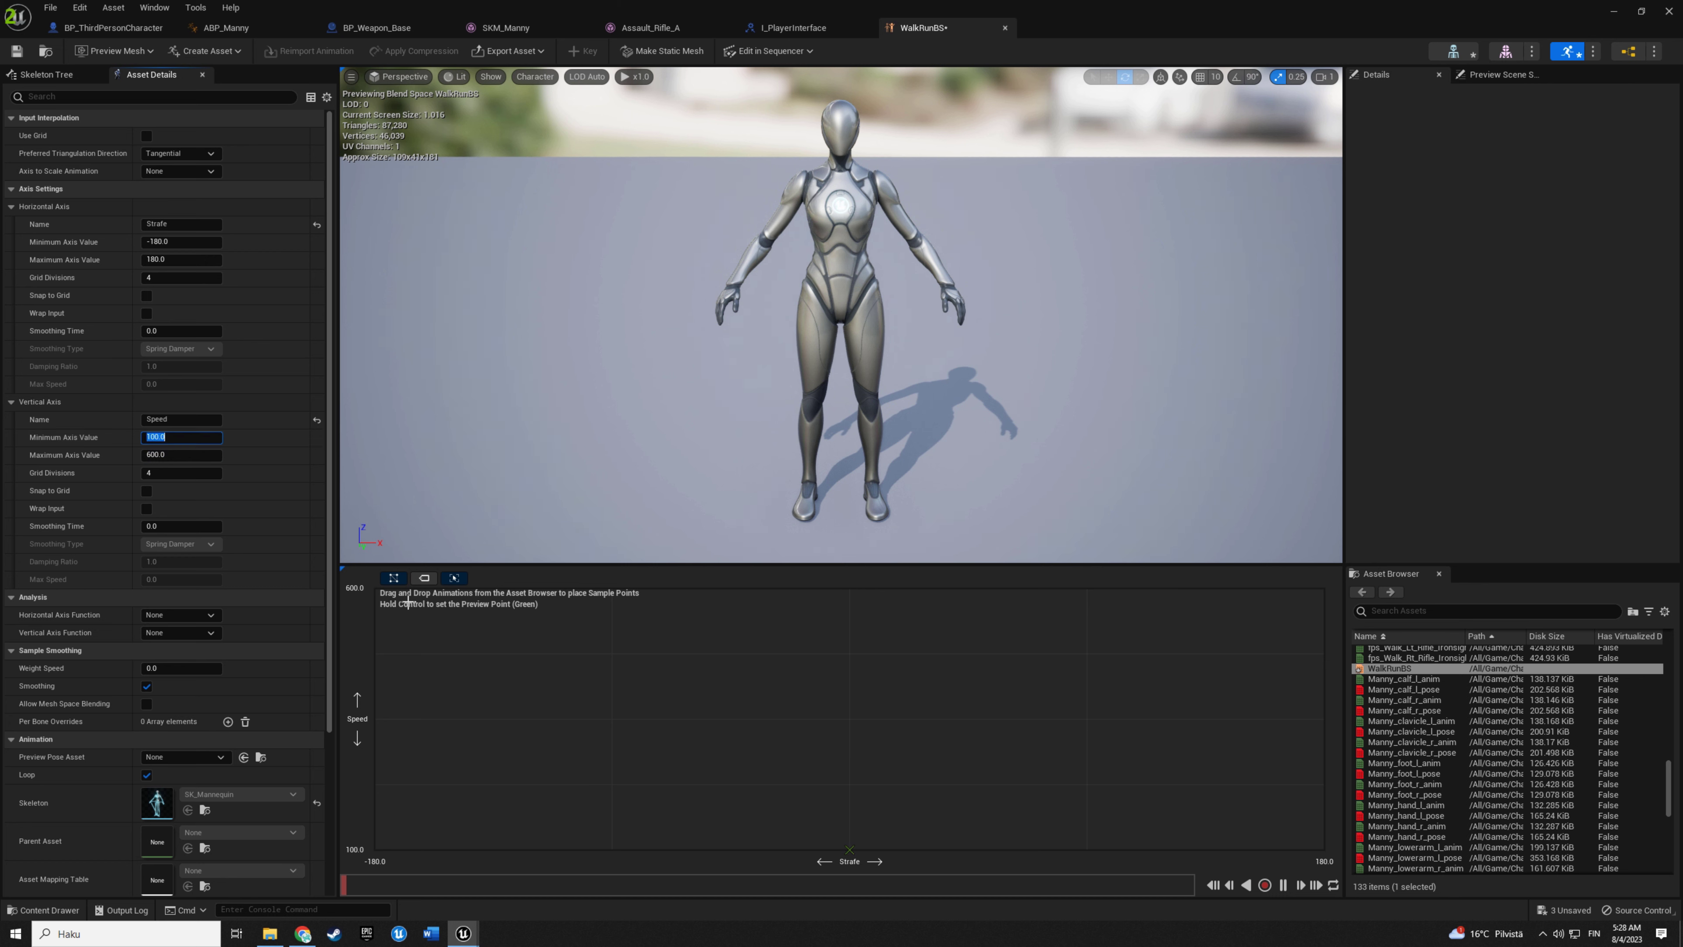
pyautogui.moveTo(617, 569); pyautogui.dragTo(616, 481)
pyautogui.write('rifle ir')
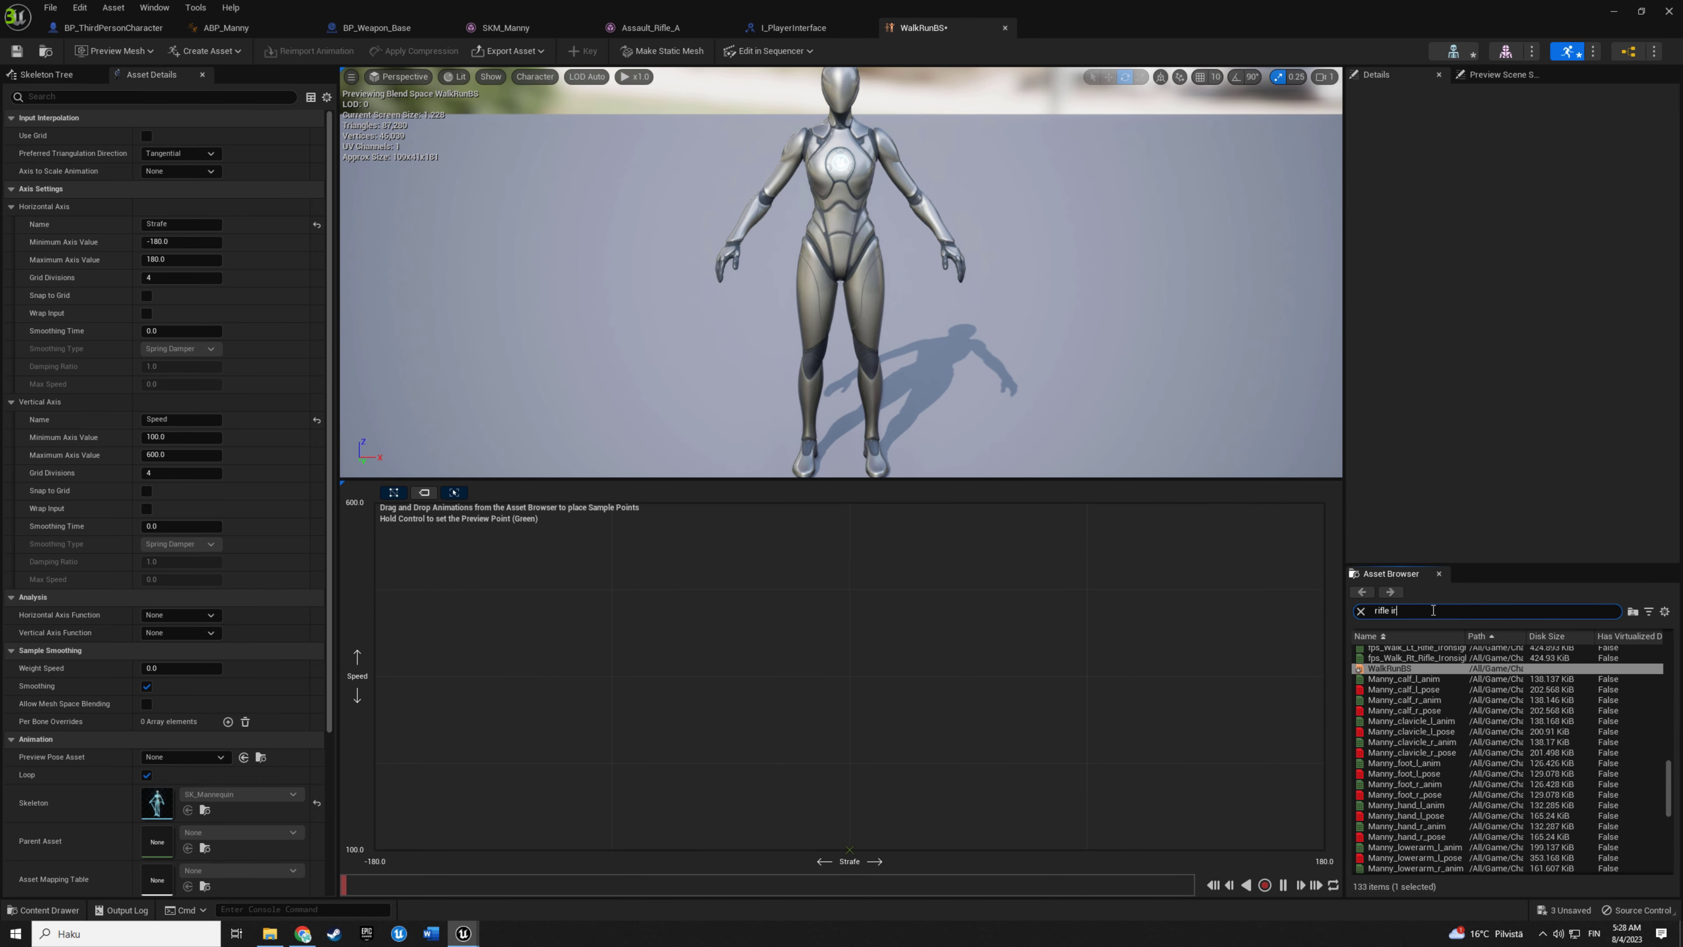
# Place rifle ironsights walks on Speed 100: Bwd at ±180, Lt -90, Fwd 0, Rt 90.
pyautogui.write('on')
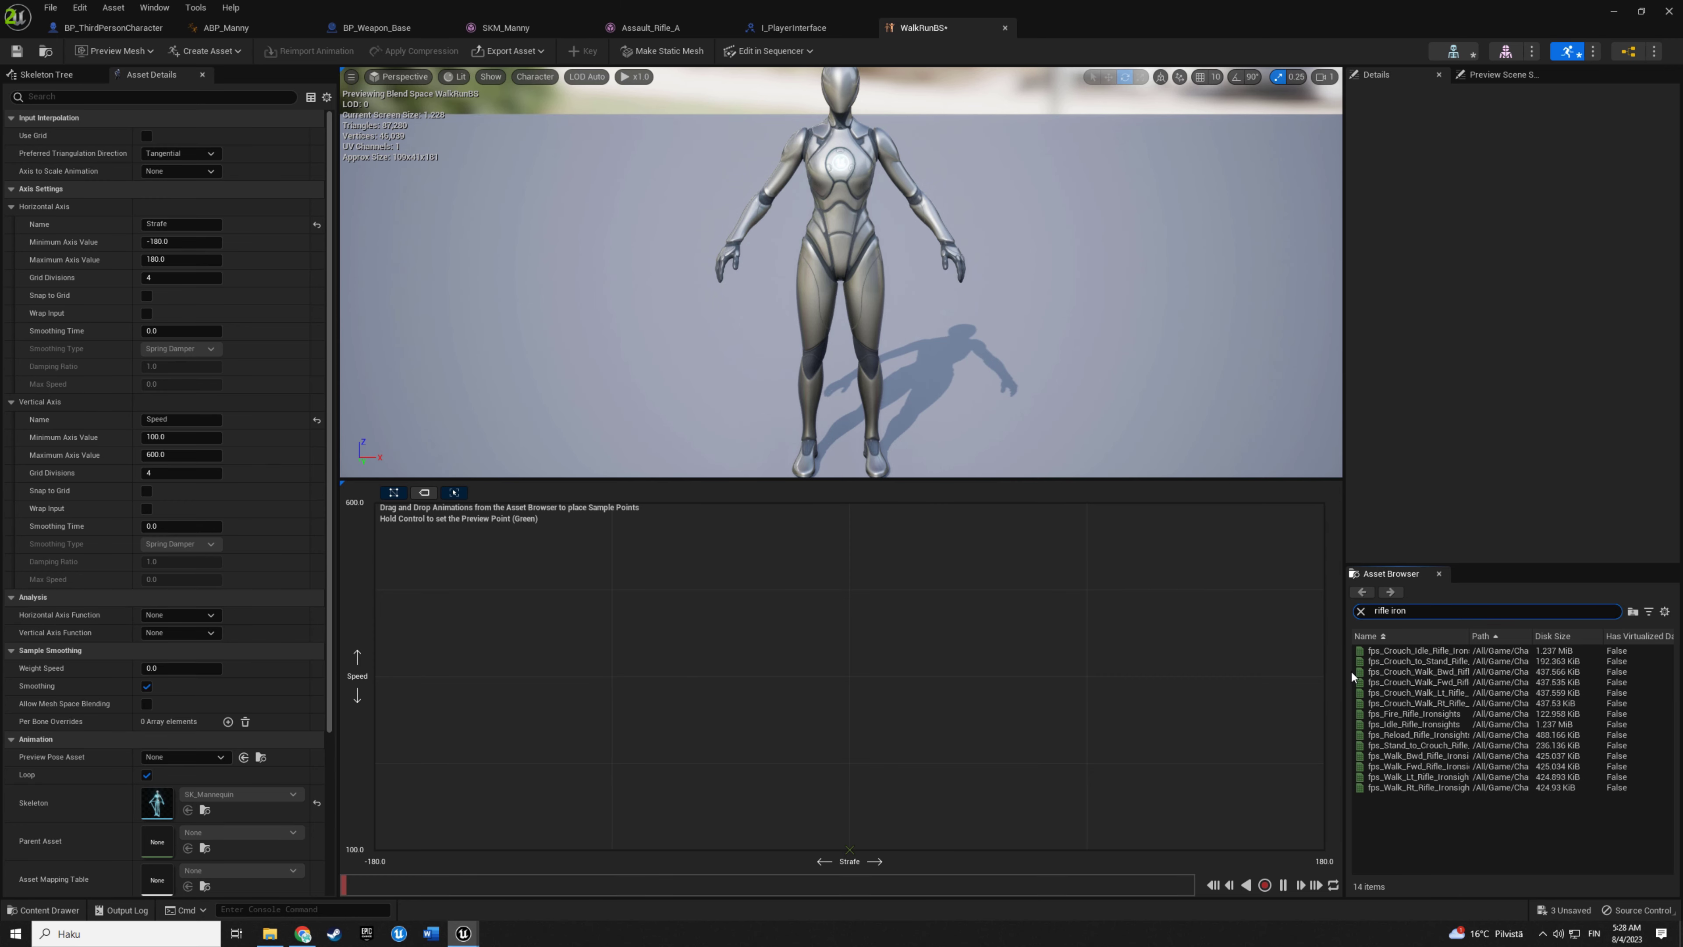
pyautogui.moveTo(1345, 665); pyautogui.dragTo(1198, 664)
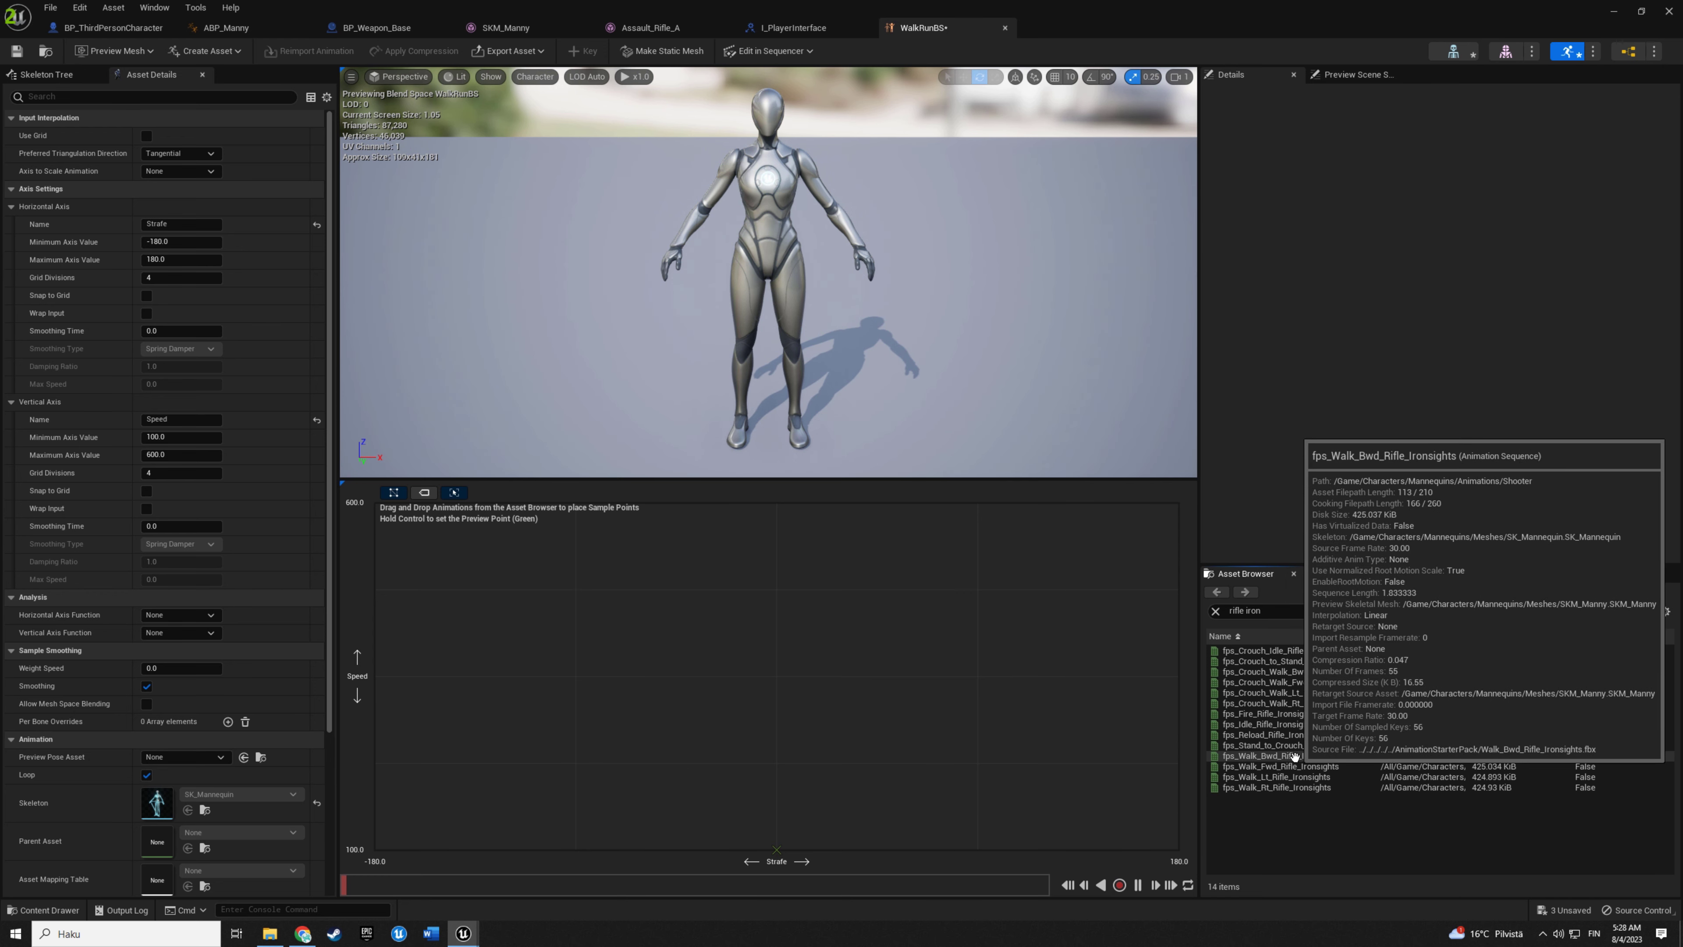
pyautogui.moveTo(1295, 756)
pyautogui.mouseDown()
pyautogui.moveTo(1062, 762)
pyautogui.moveTo(1160, 836)
pyautogui.mouseUp()
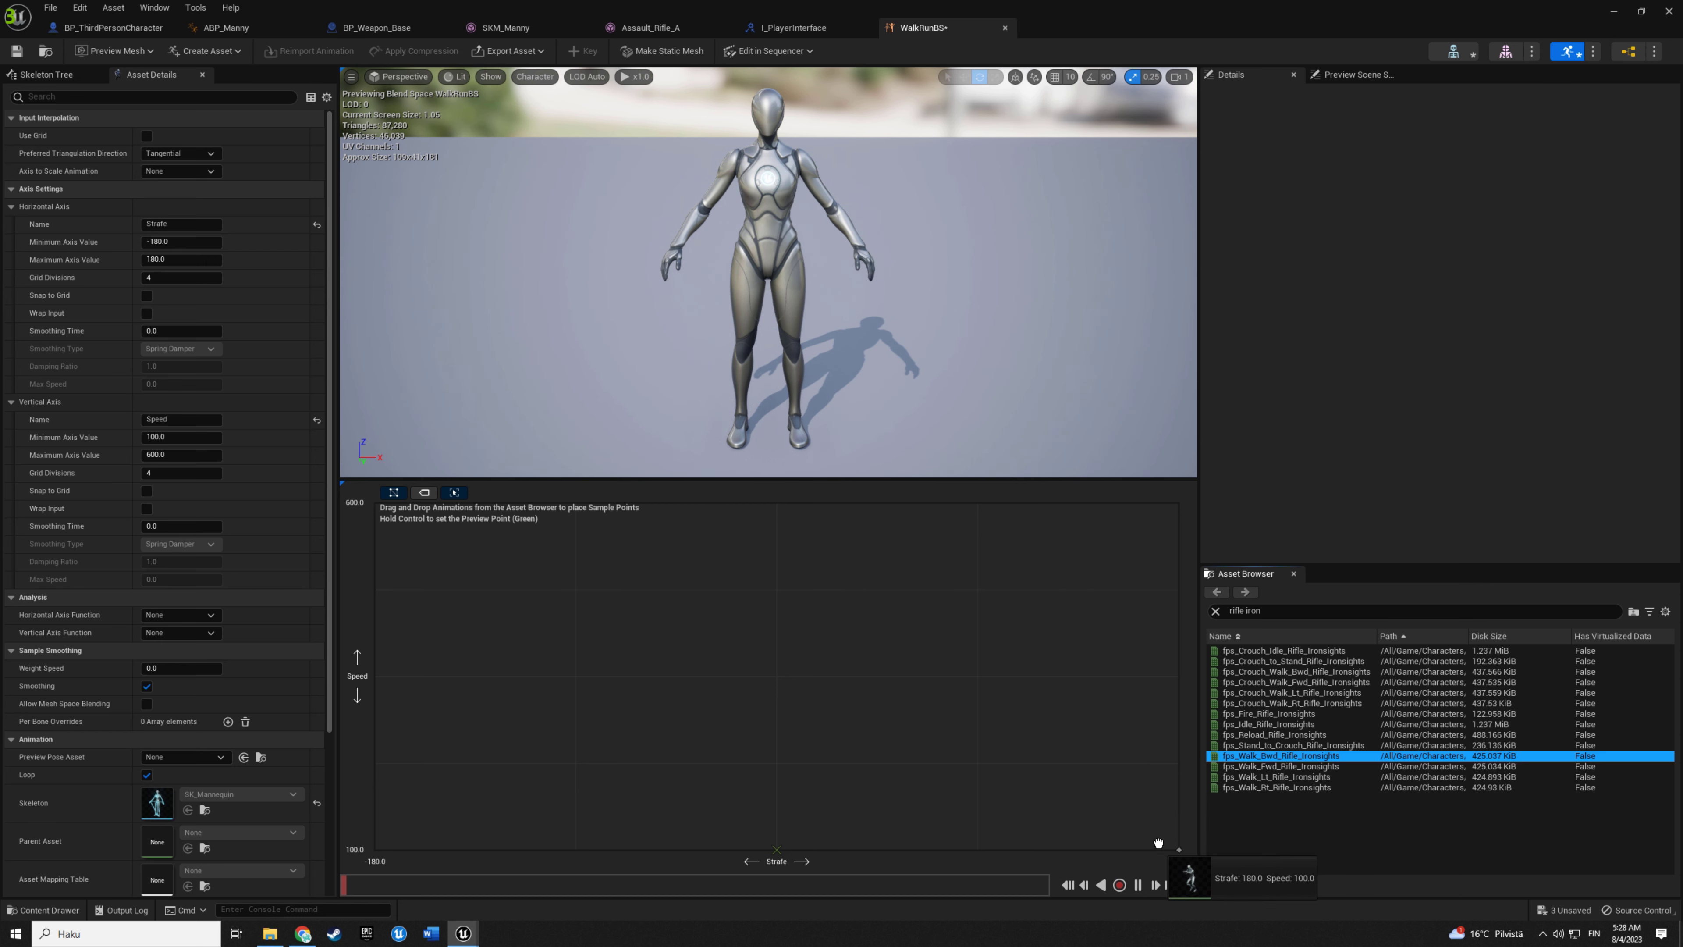
pyautogui.moveTo(1159, 836); pyautogui.dragTo(1085, 748)
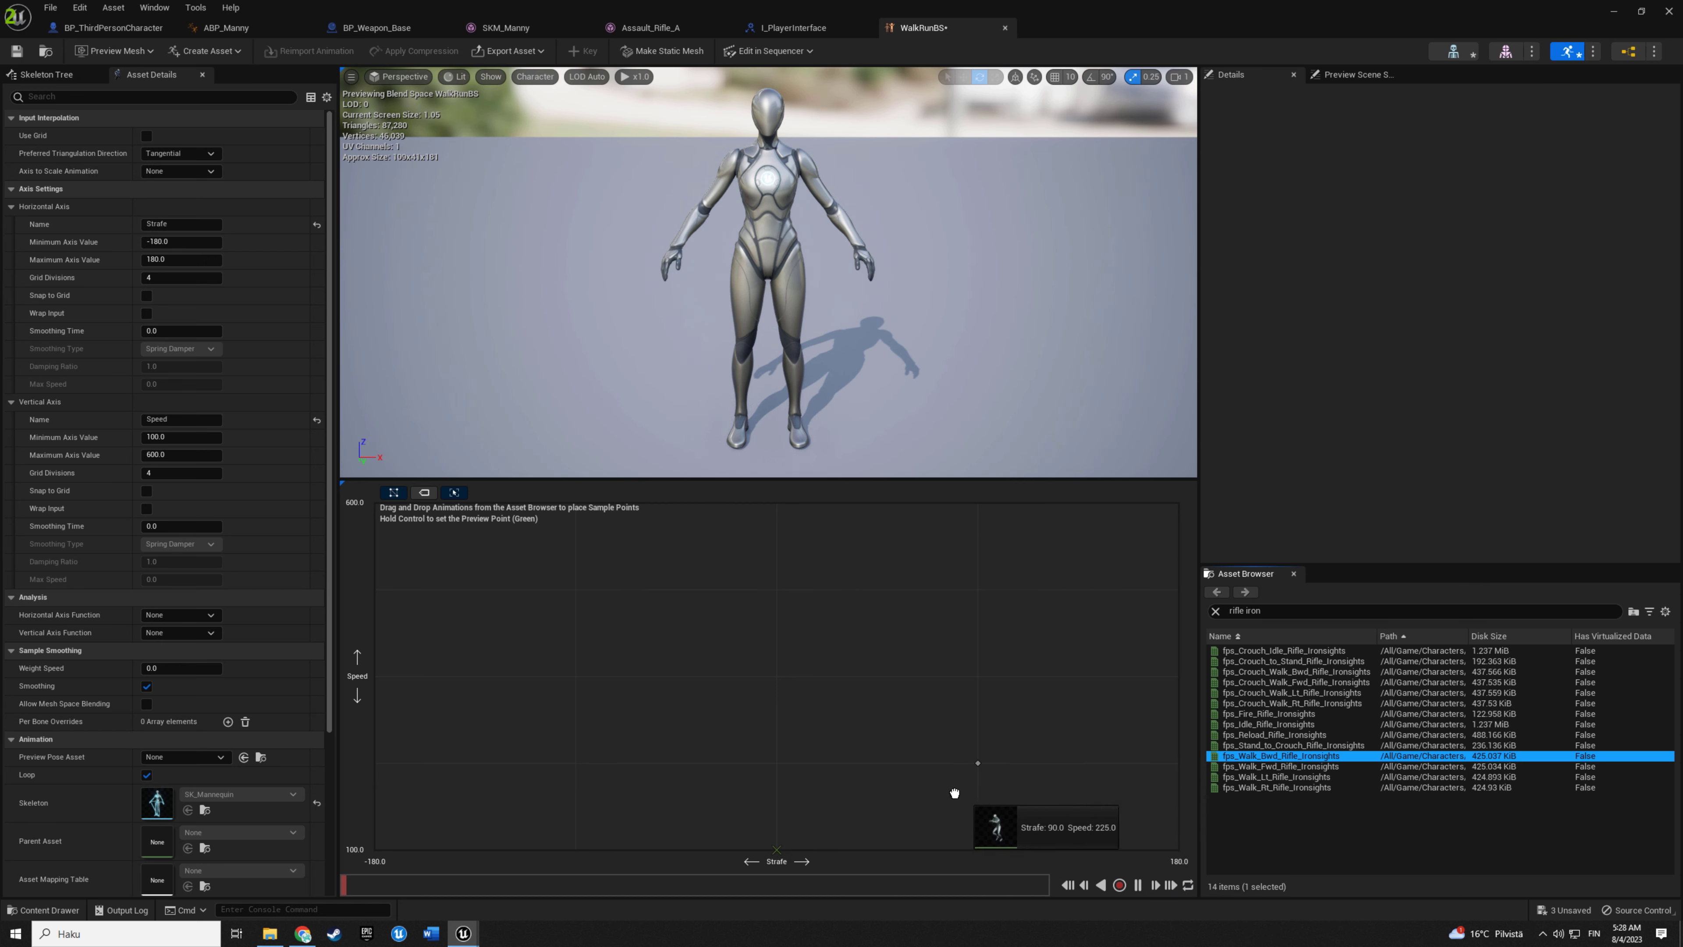
pyautogui.moveTo(1141, 803); pyautogui.dragTo(1164, 846)
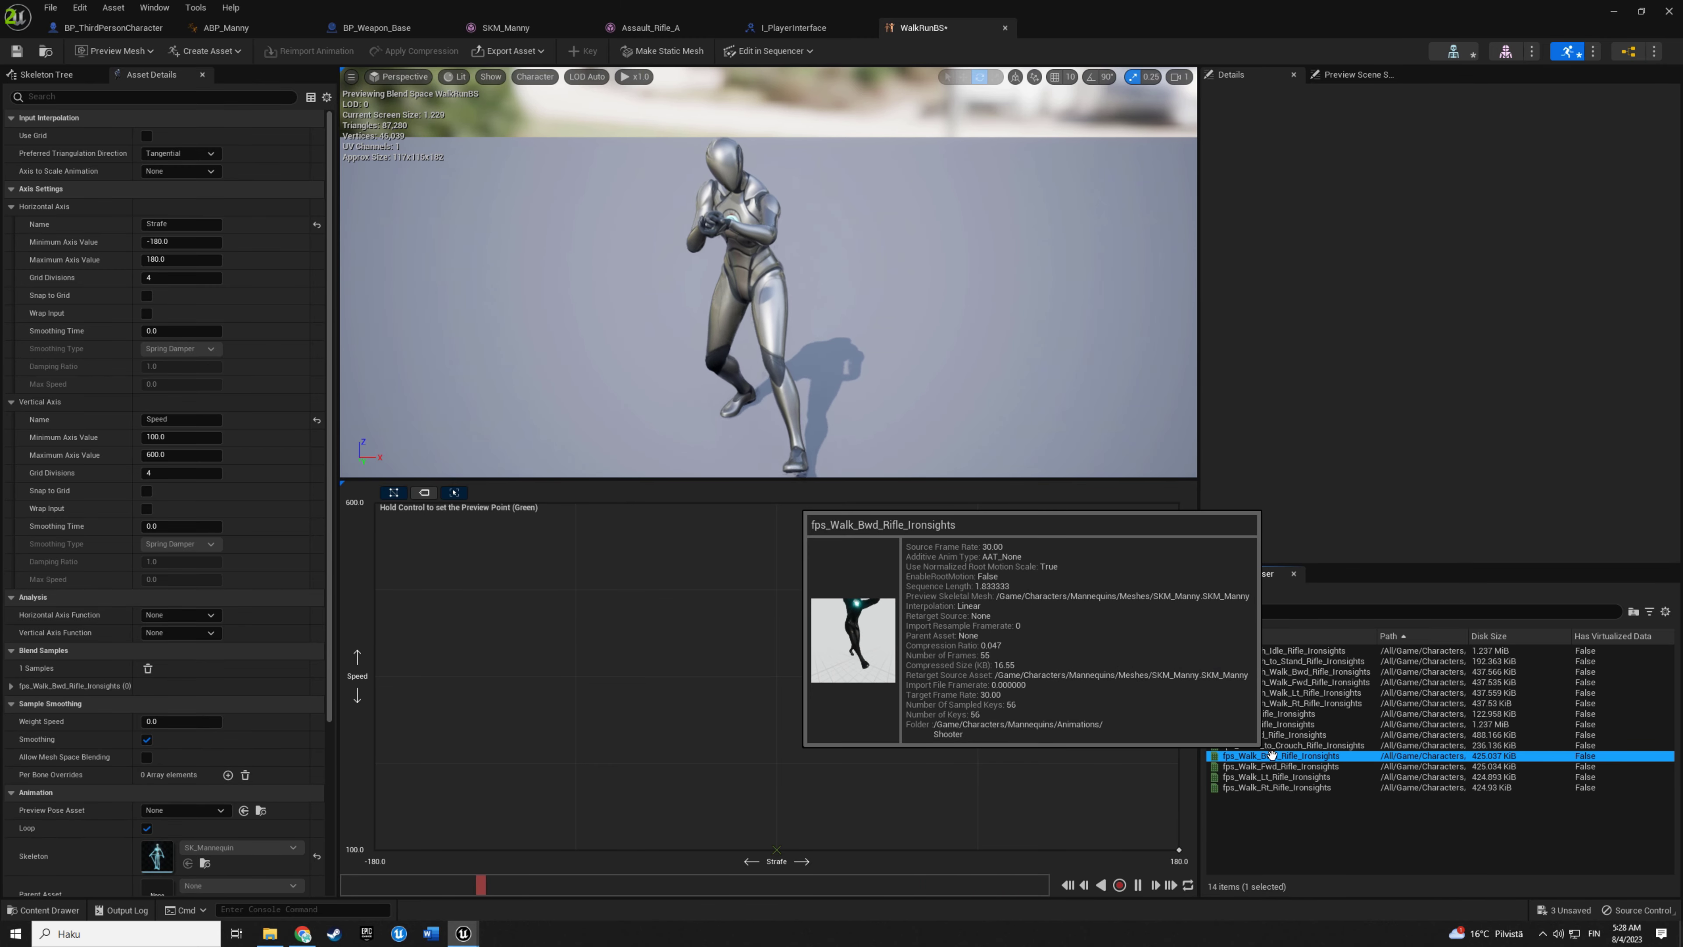
pyautogui.moveTo(1279, 755); pyautogui.dragTo(409, 846)
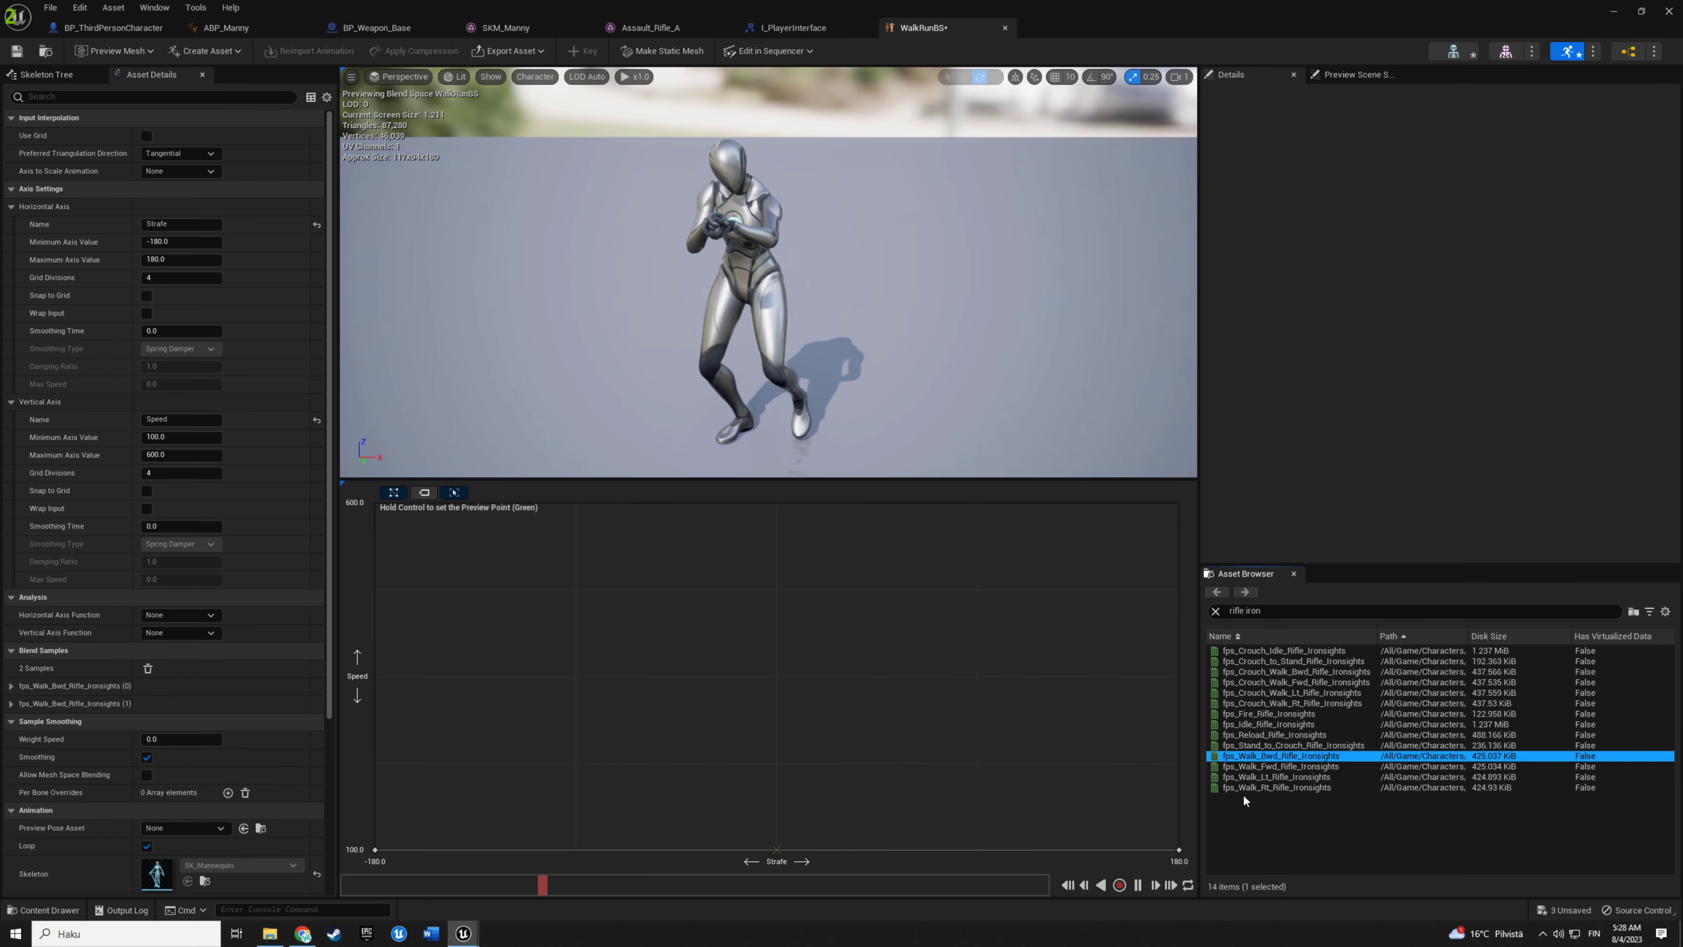
pyautogui.moveTo(1279, 767); pyautogui.dragTo(787, 844)
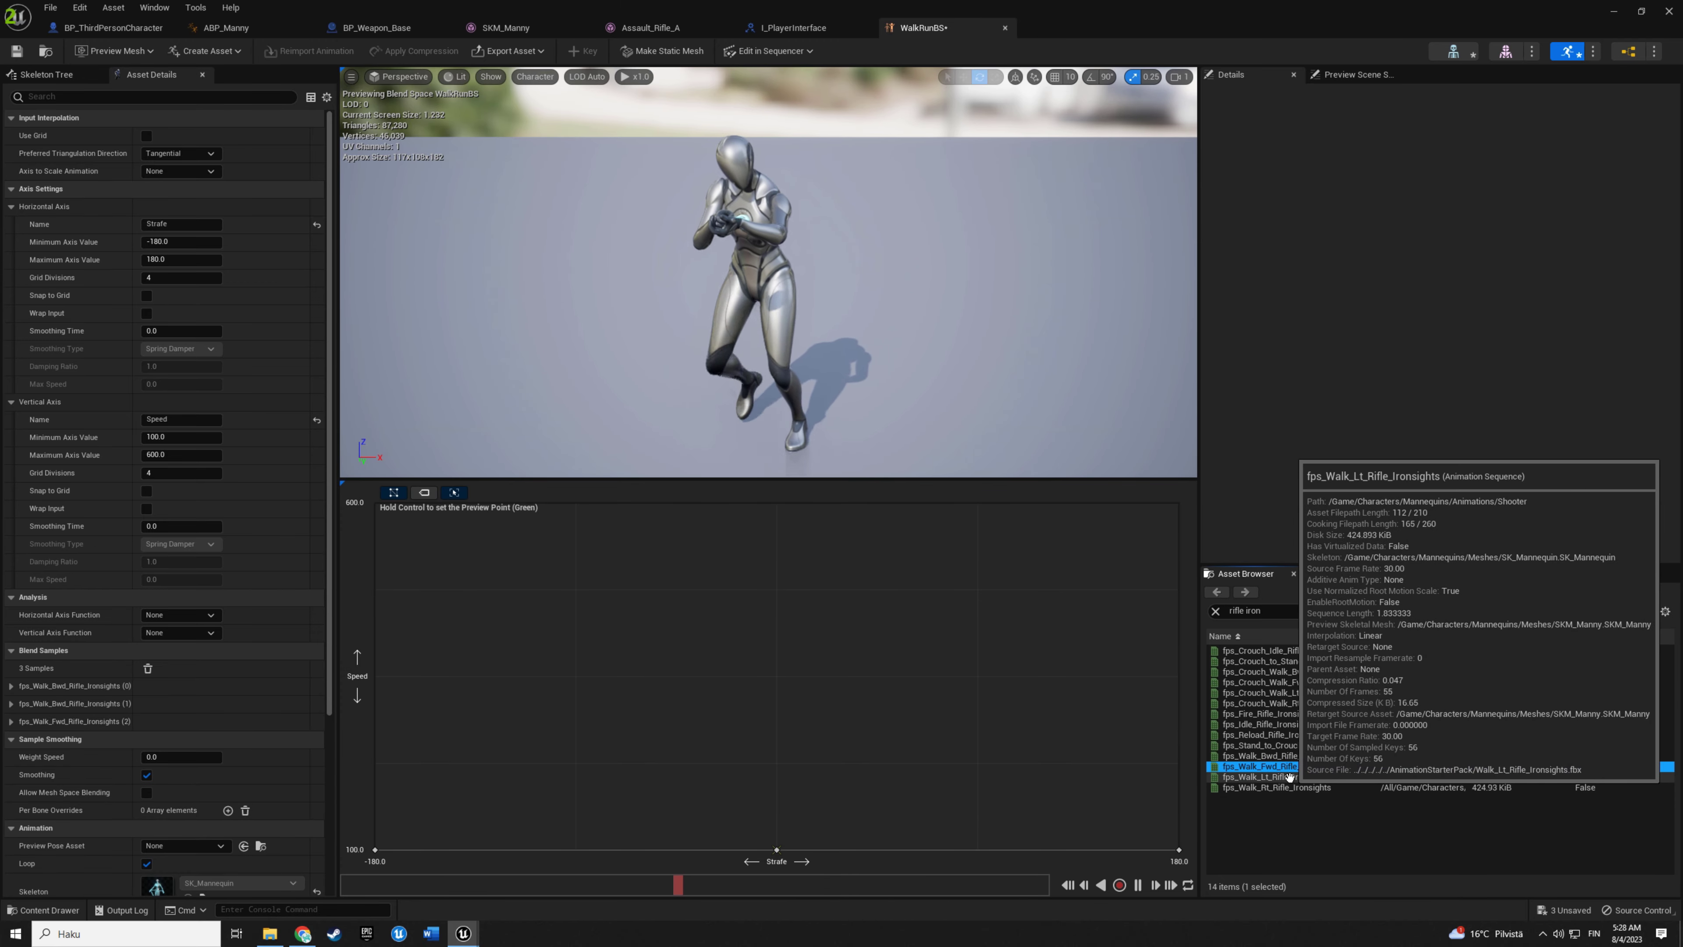
pyautogui.moveTo(1289, 777); pyautogui.dragTo(585, 846)
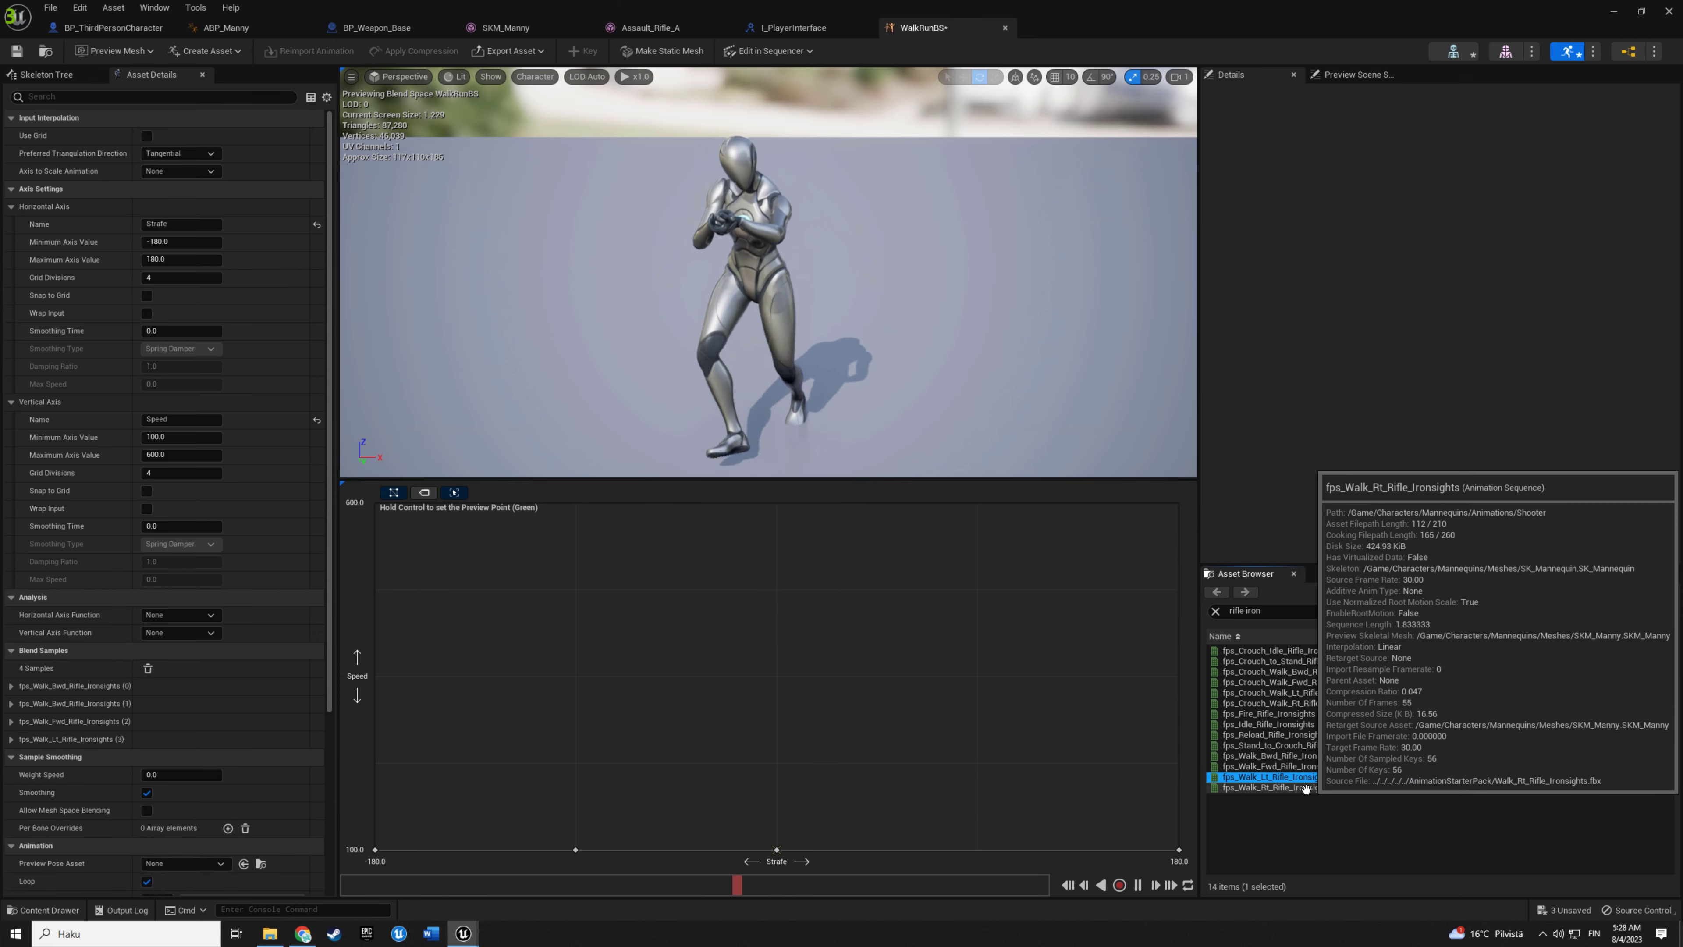
pyautogui.moveTo(1305, 788); pyautogui.dragTo(1005, 834)
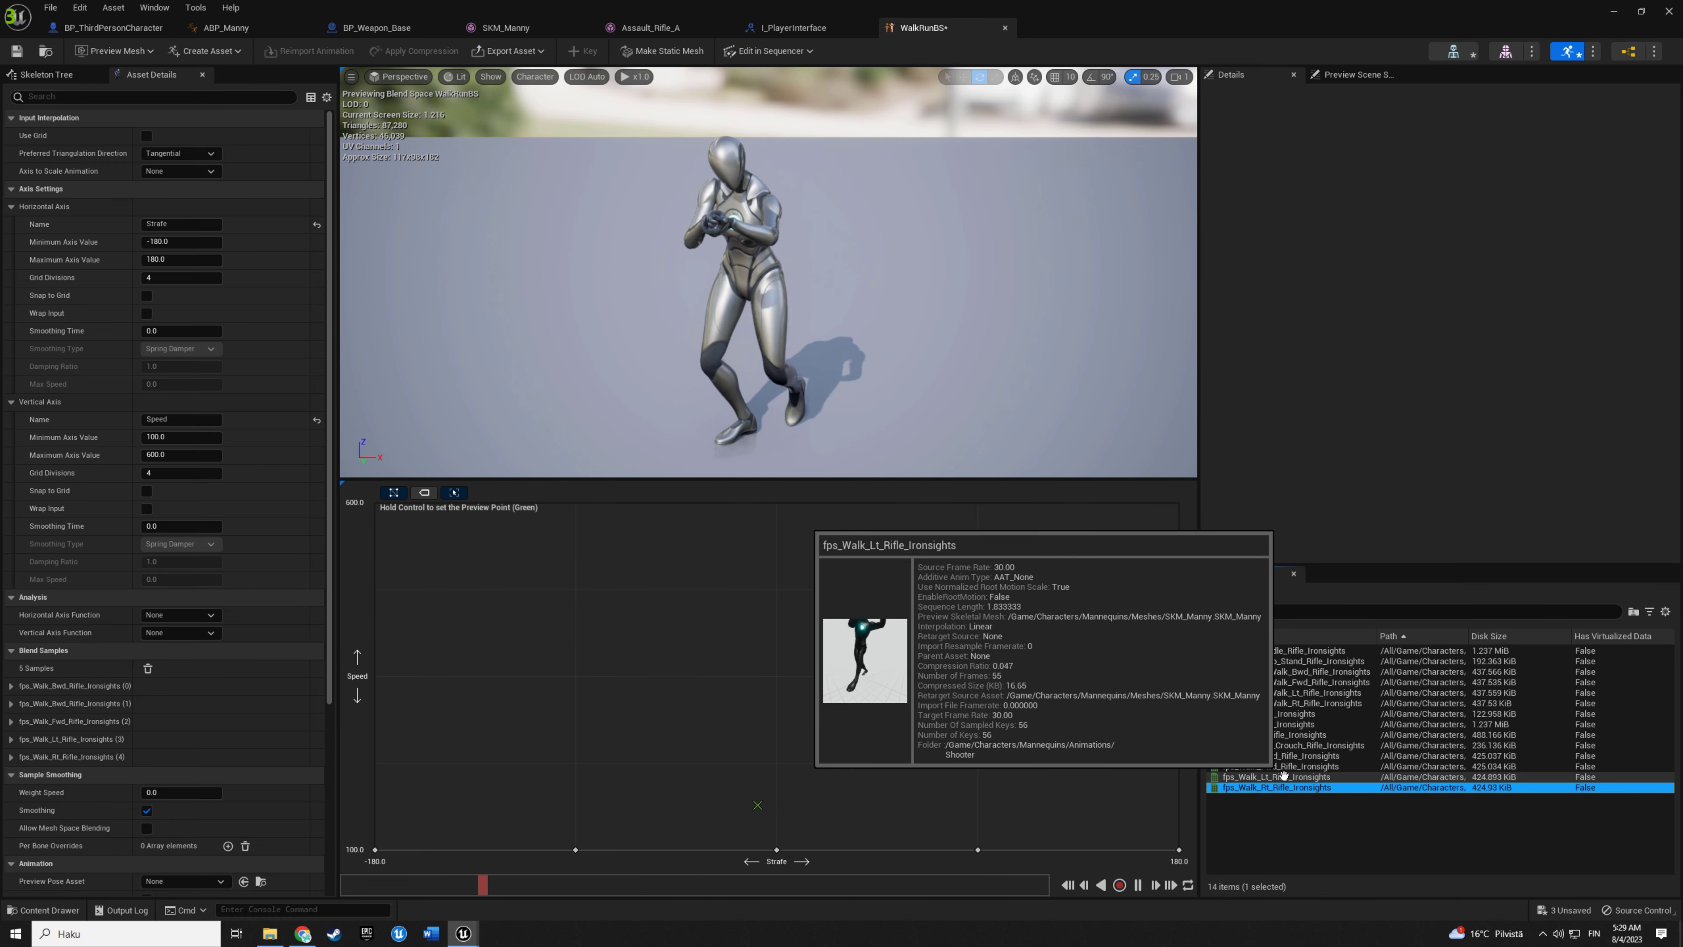
pyautogui.click(1267, 610)
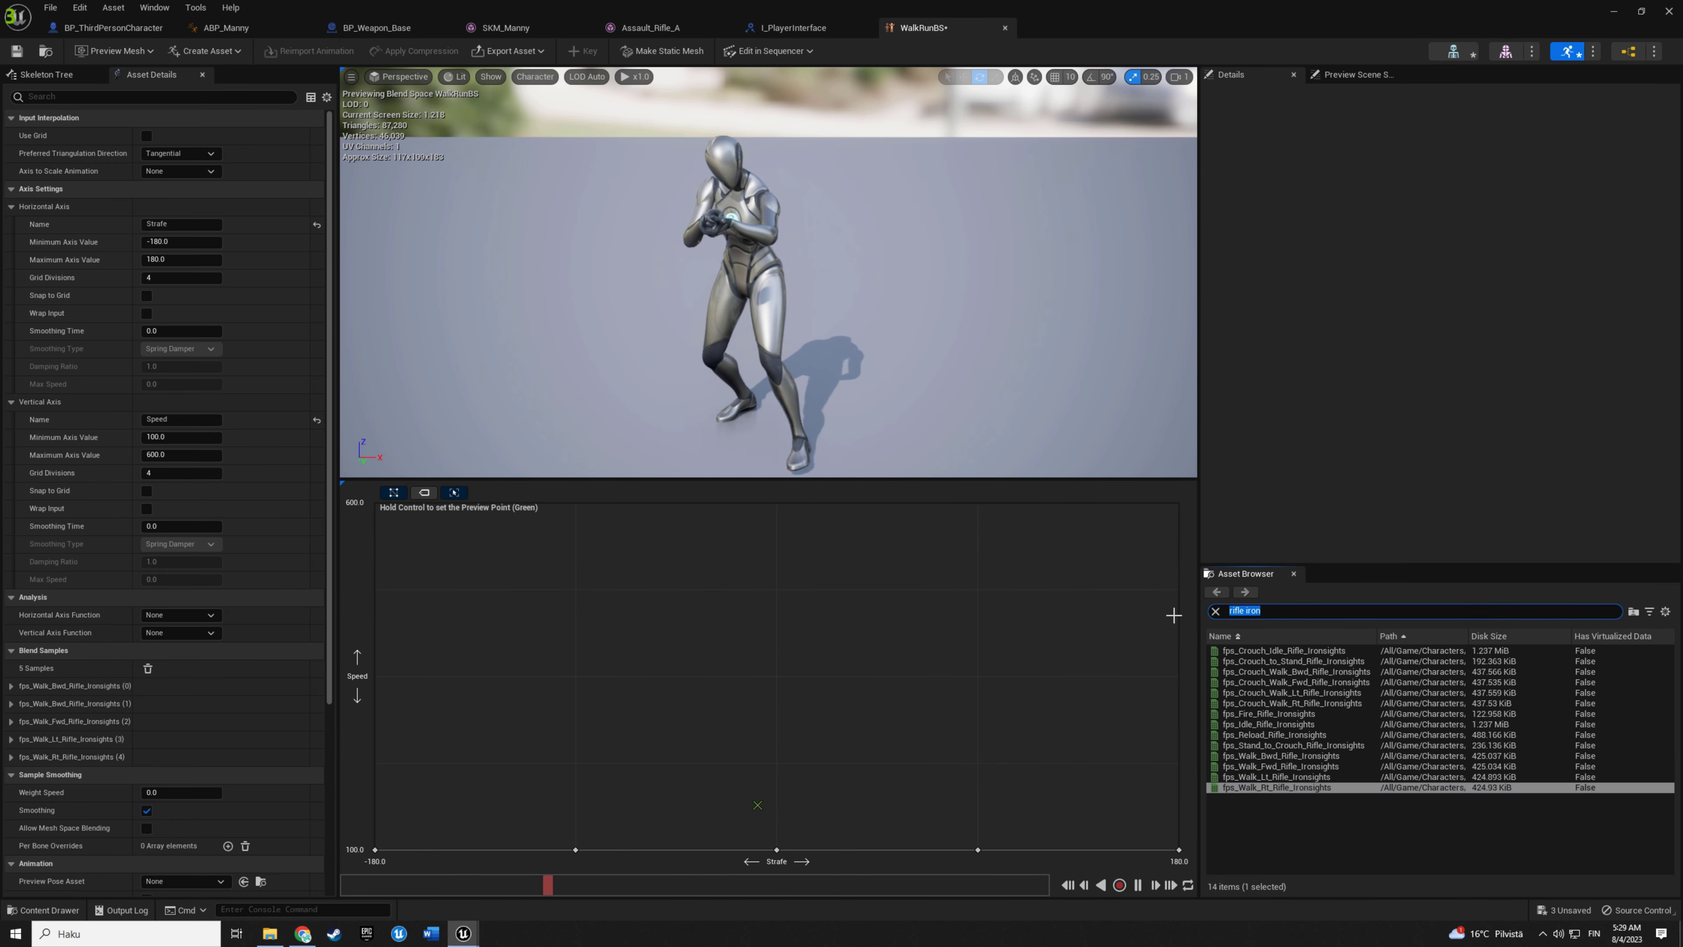
# Add MM_Run_Fwd at Strafe -180, 0 and 180 on Speed 600, then preview a running blend.
pyautogui.write('rin')
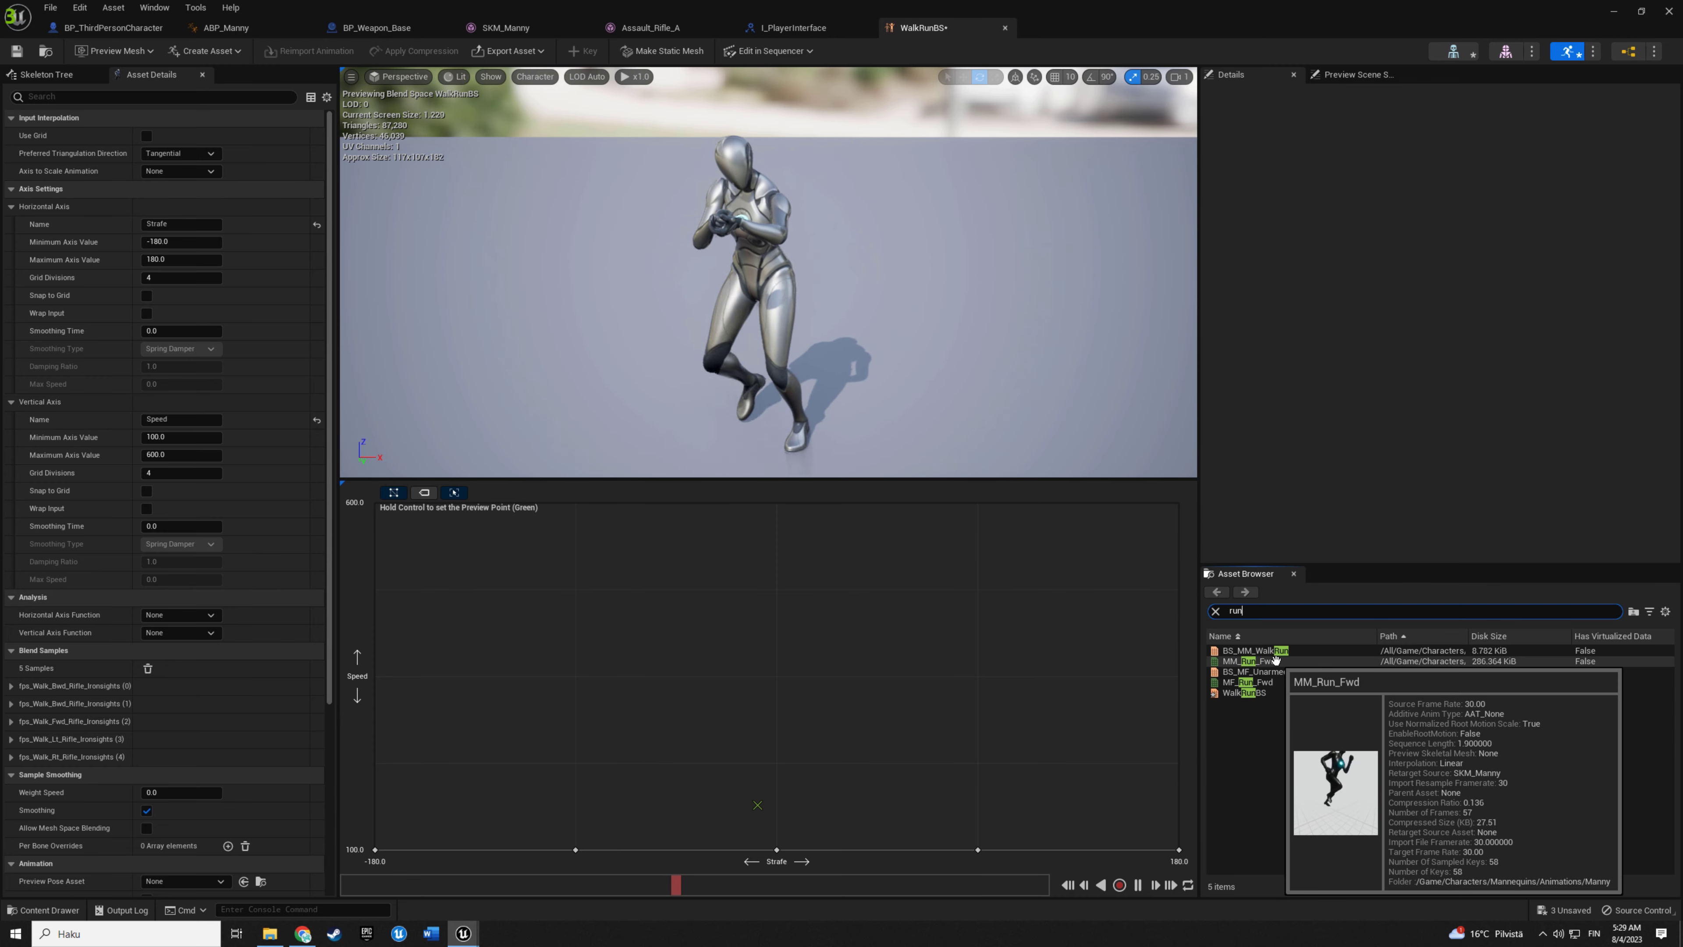
pyautogui.moveTo(1268, 682)
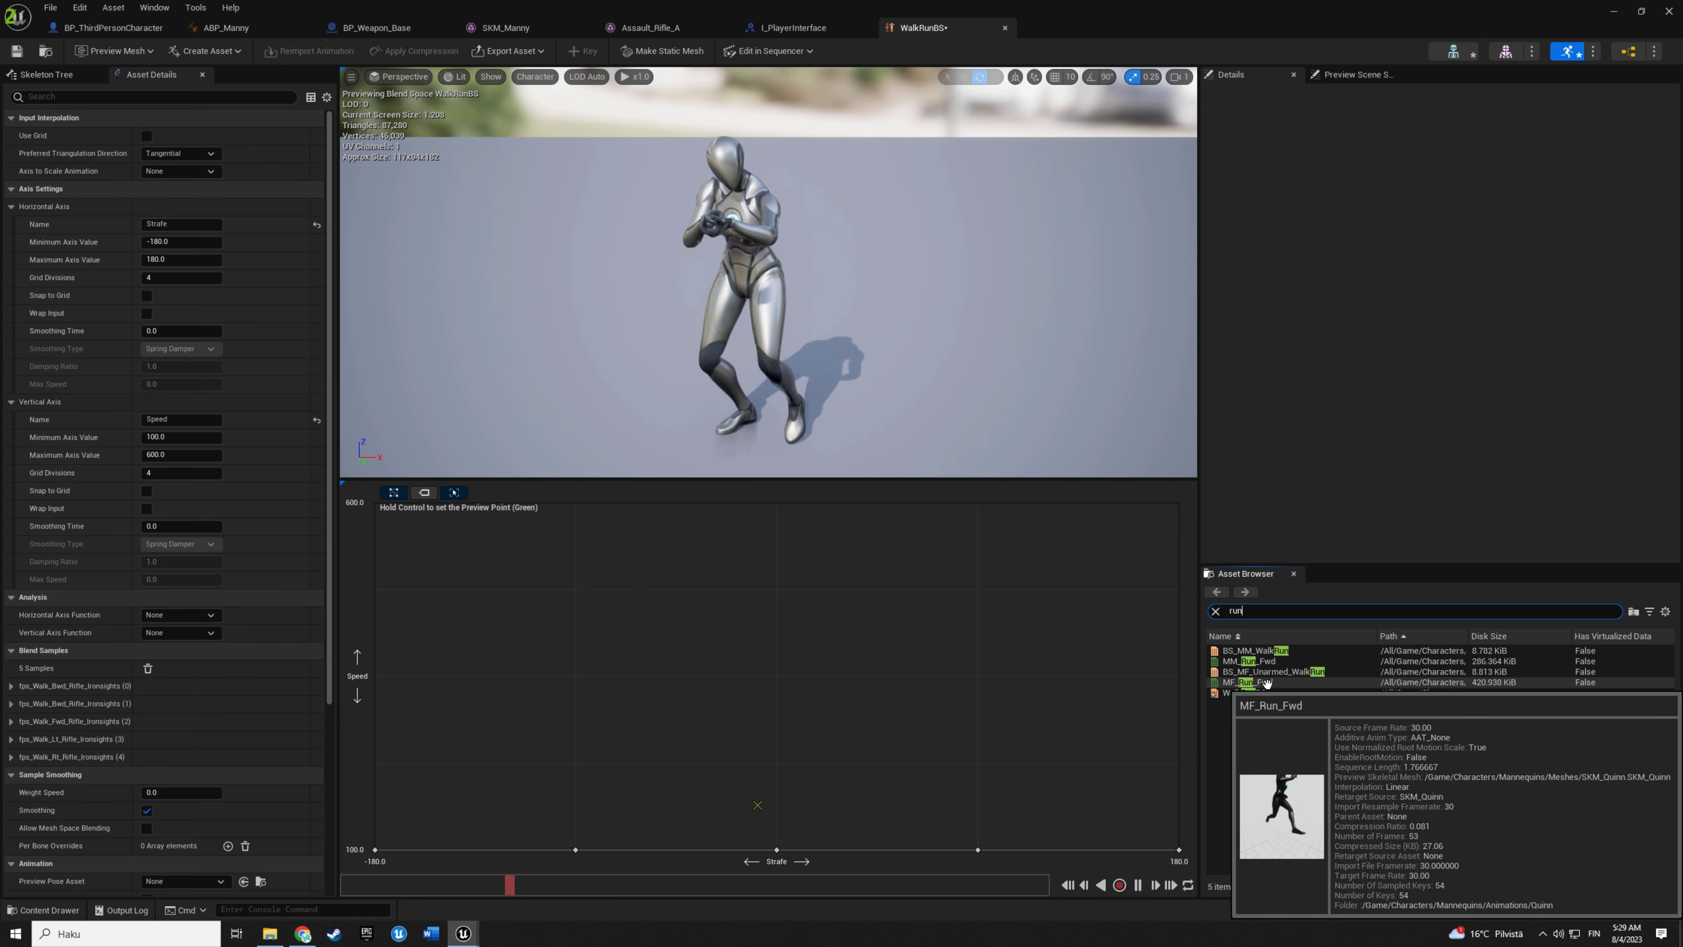
pyautogui.moveTo(1249, 661)
pyautogui.mouseDown()
pyautogui.moveTo(896, 600)
pyautogui.moveTo(779, 511)
pyautogui.mouseUp()
pyautogui.moveTo(1249, 661); pyautogui.dragTo(1179, 504)
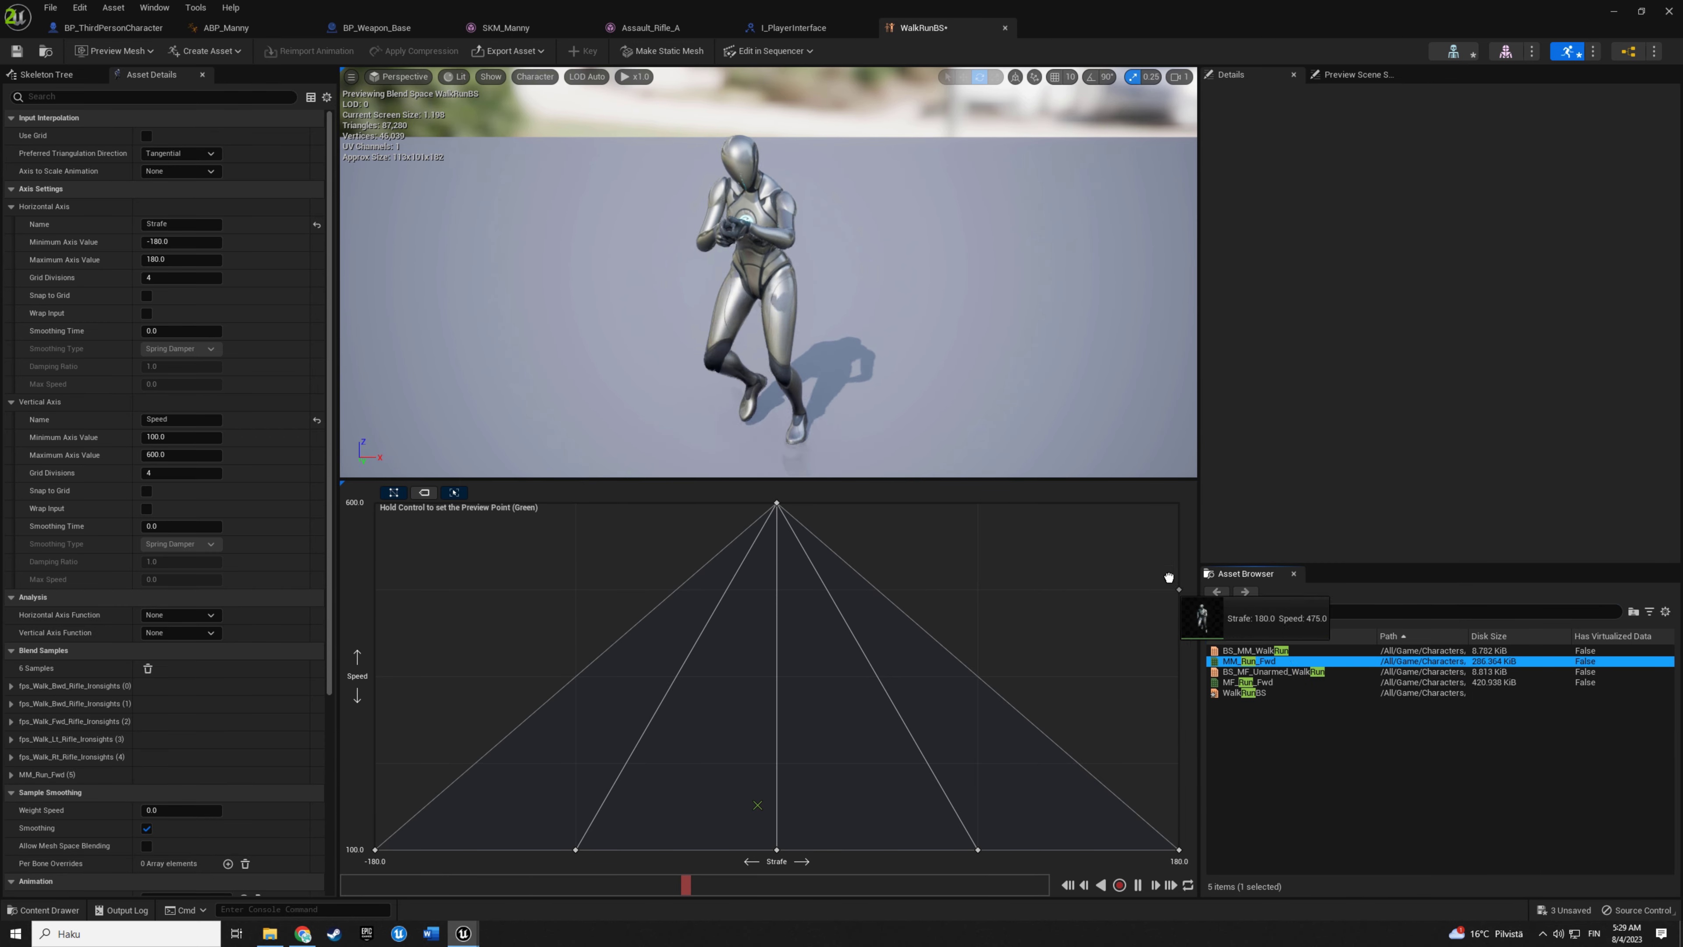
pyautogui.moveTo(1249, 661); pyautogui.dragTo(375, 504)
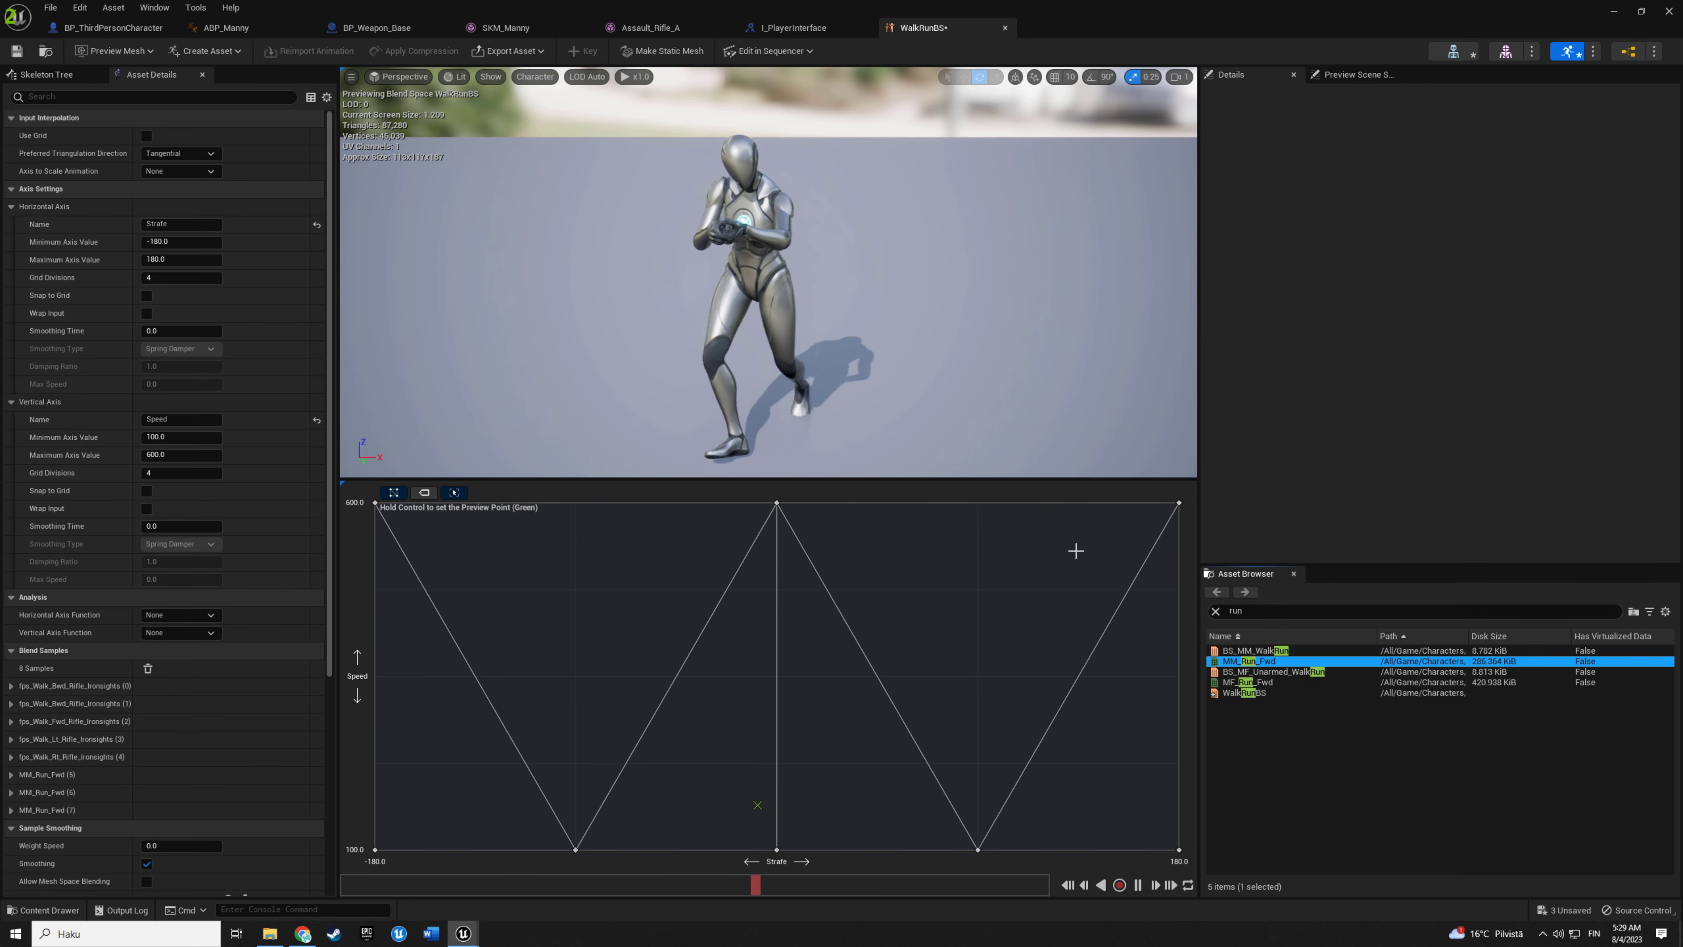
pyautogui.press('ctrl')
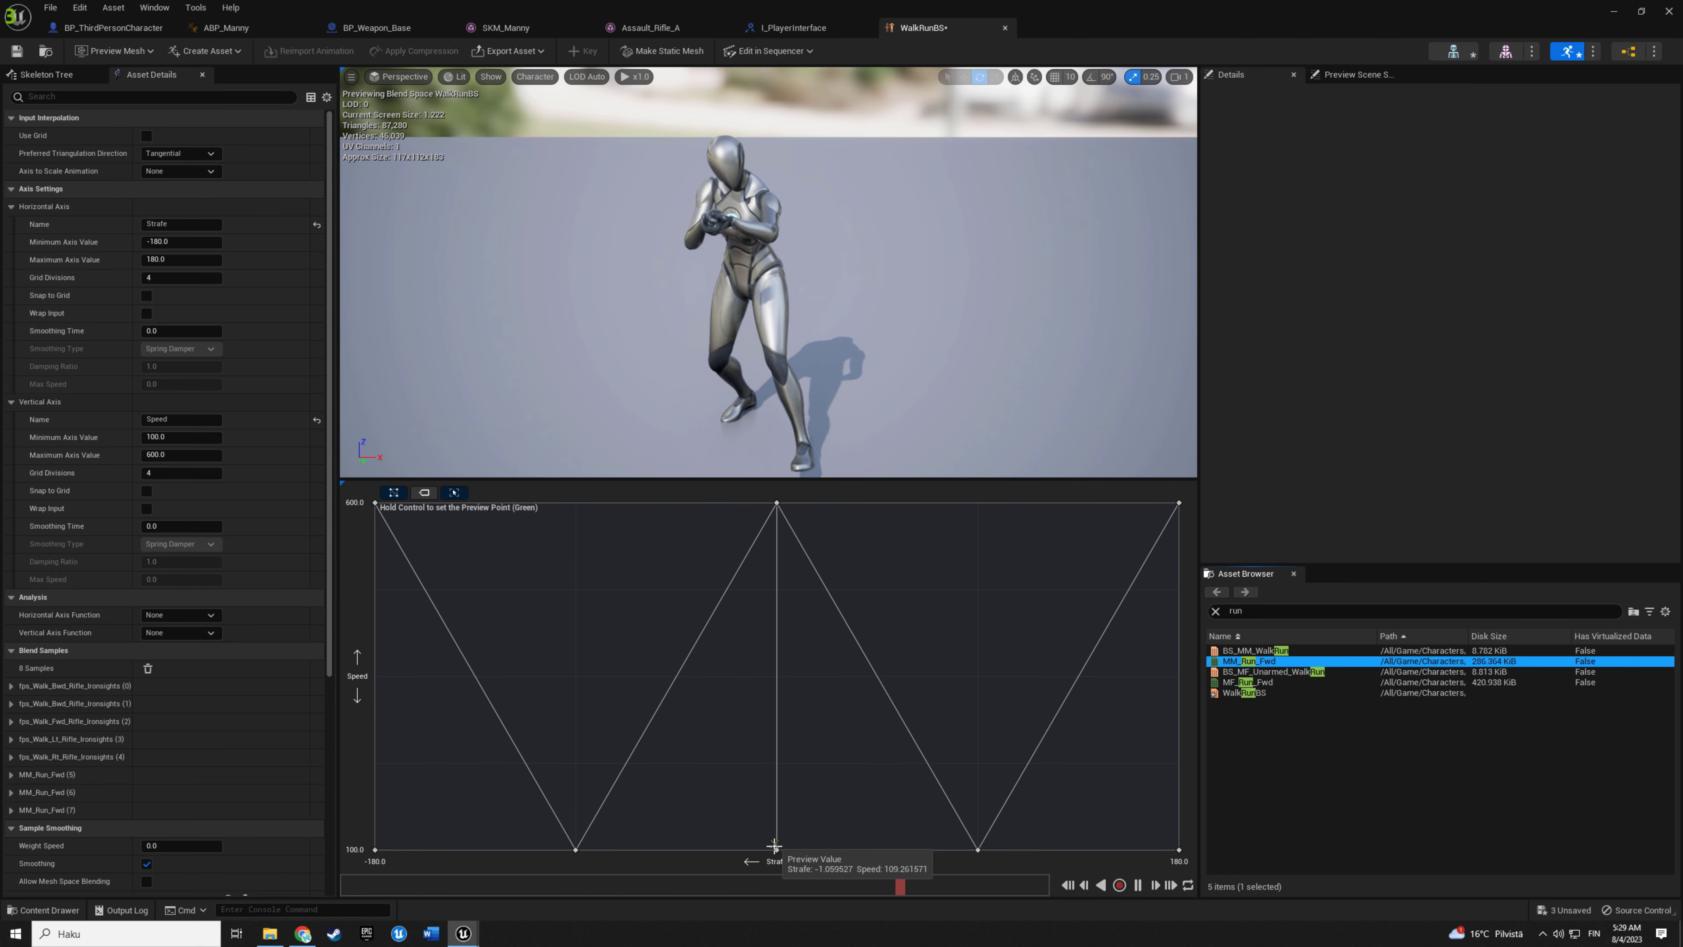
# Set Smoothing Time to 1.0 on both the vertical and horizontal axes and save.
pyautogui.click(16, 51)
pyautogui.write('1')
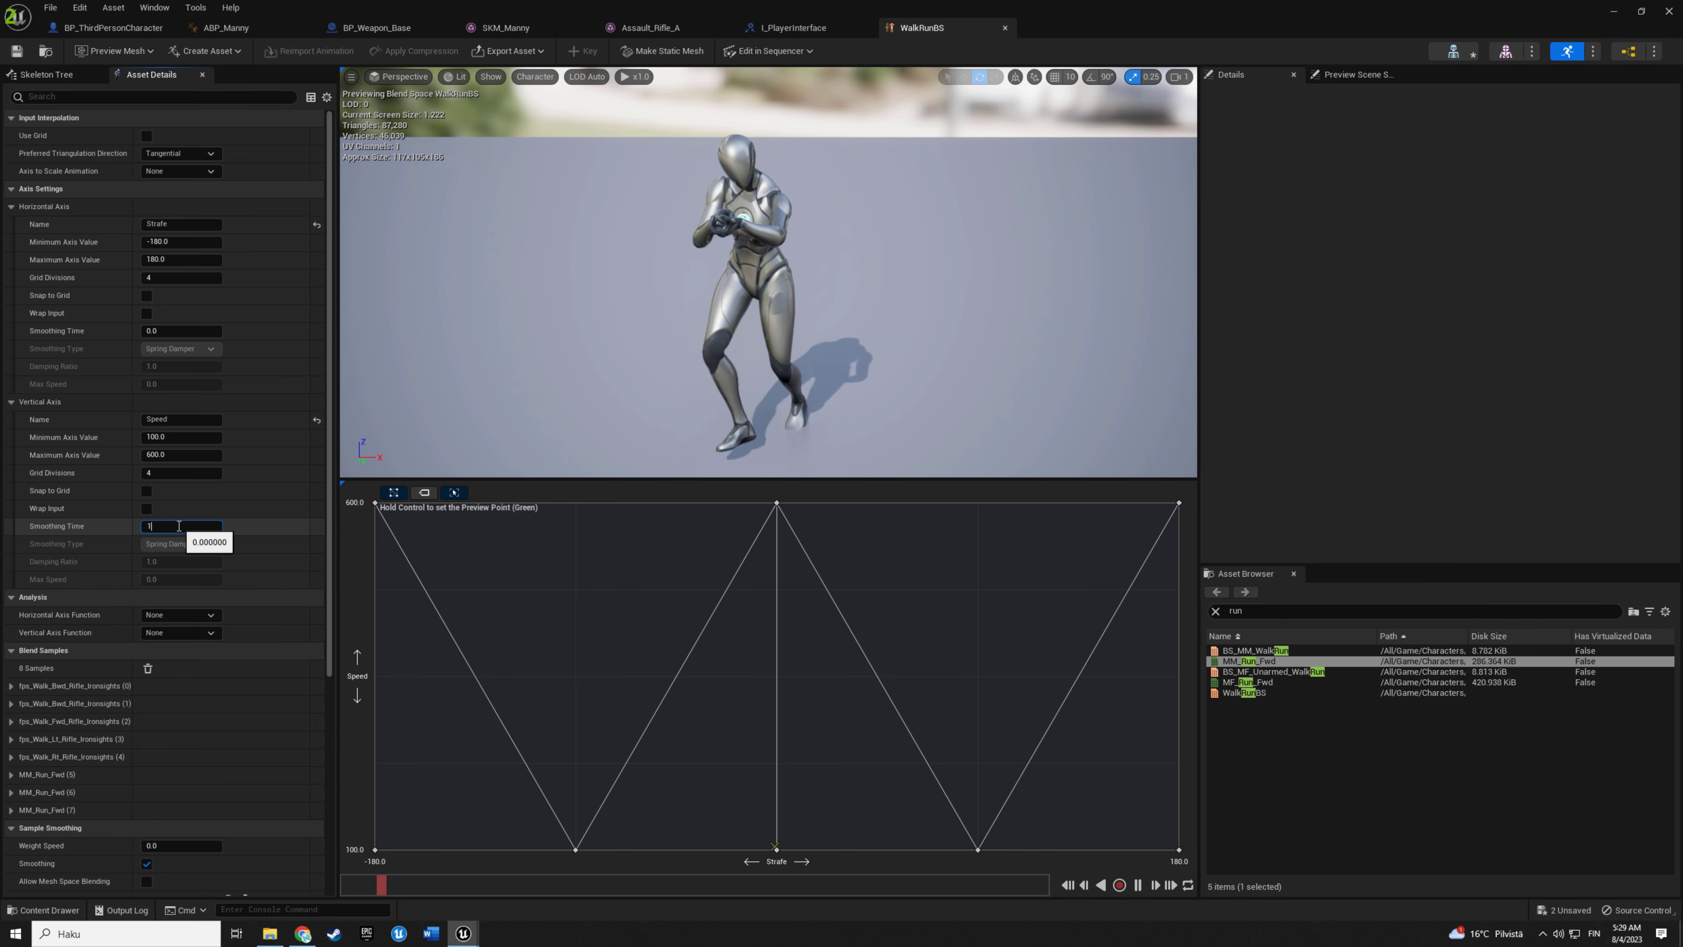
pyautogui.press('Return')
pyautogui.click(168, 330)
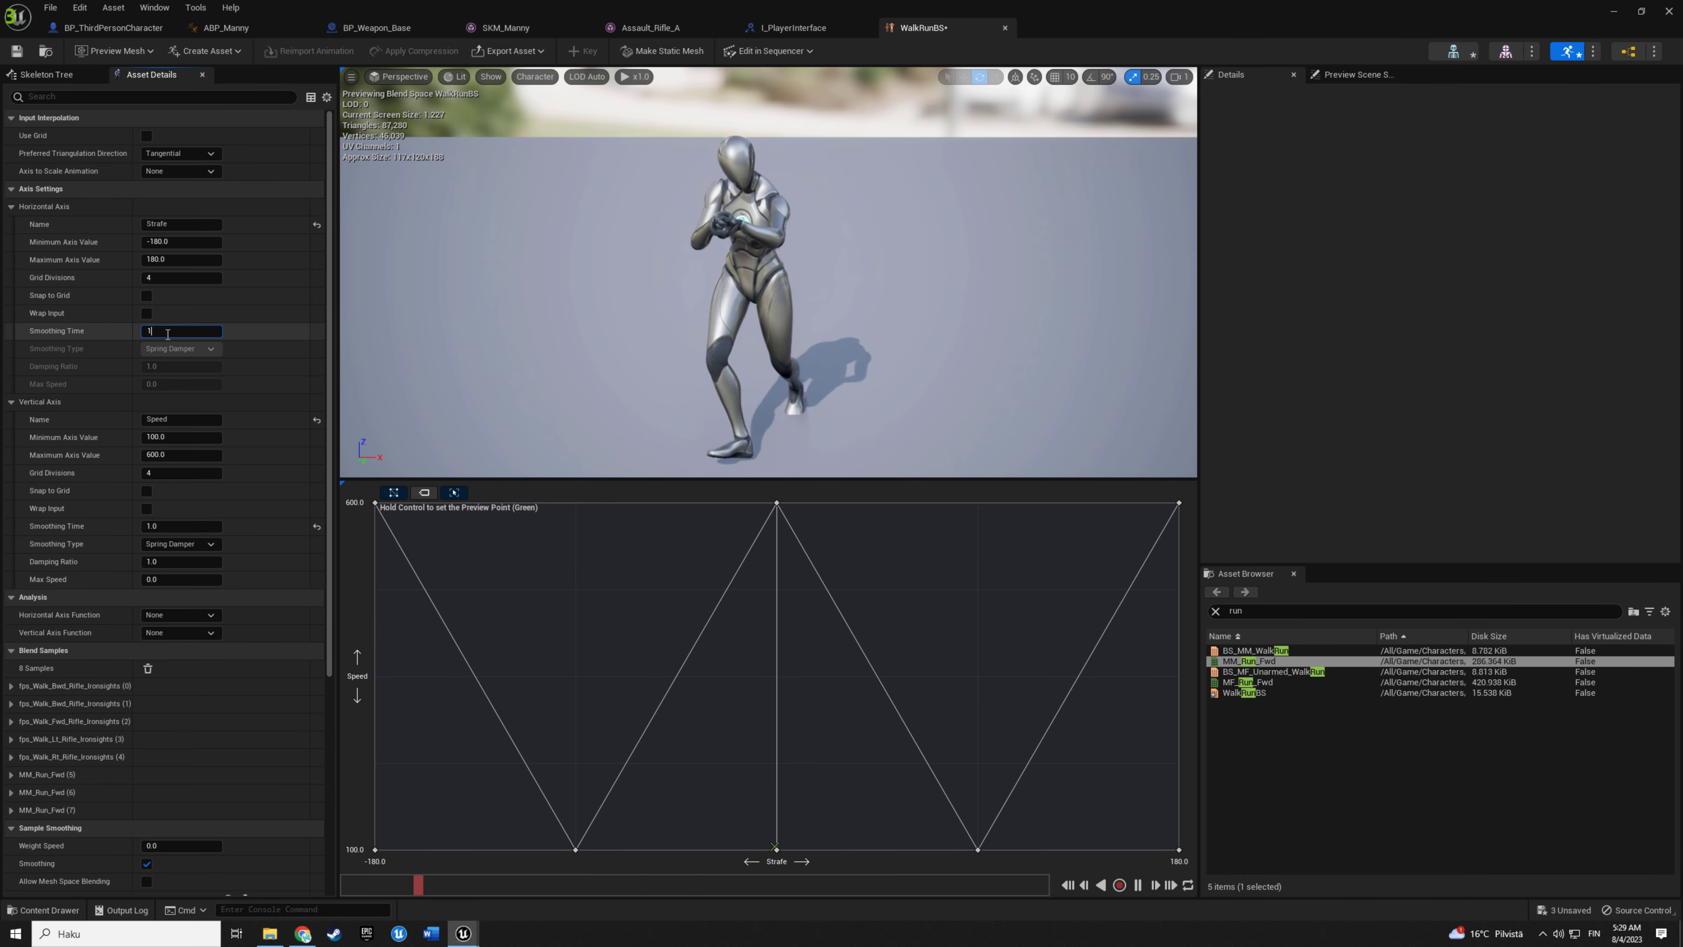
pyautogui.write('1')
pyautogui.press('Return')
pyautogui.press('ctrl')
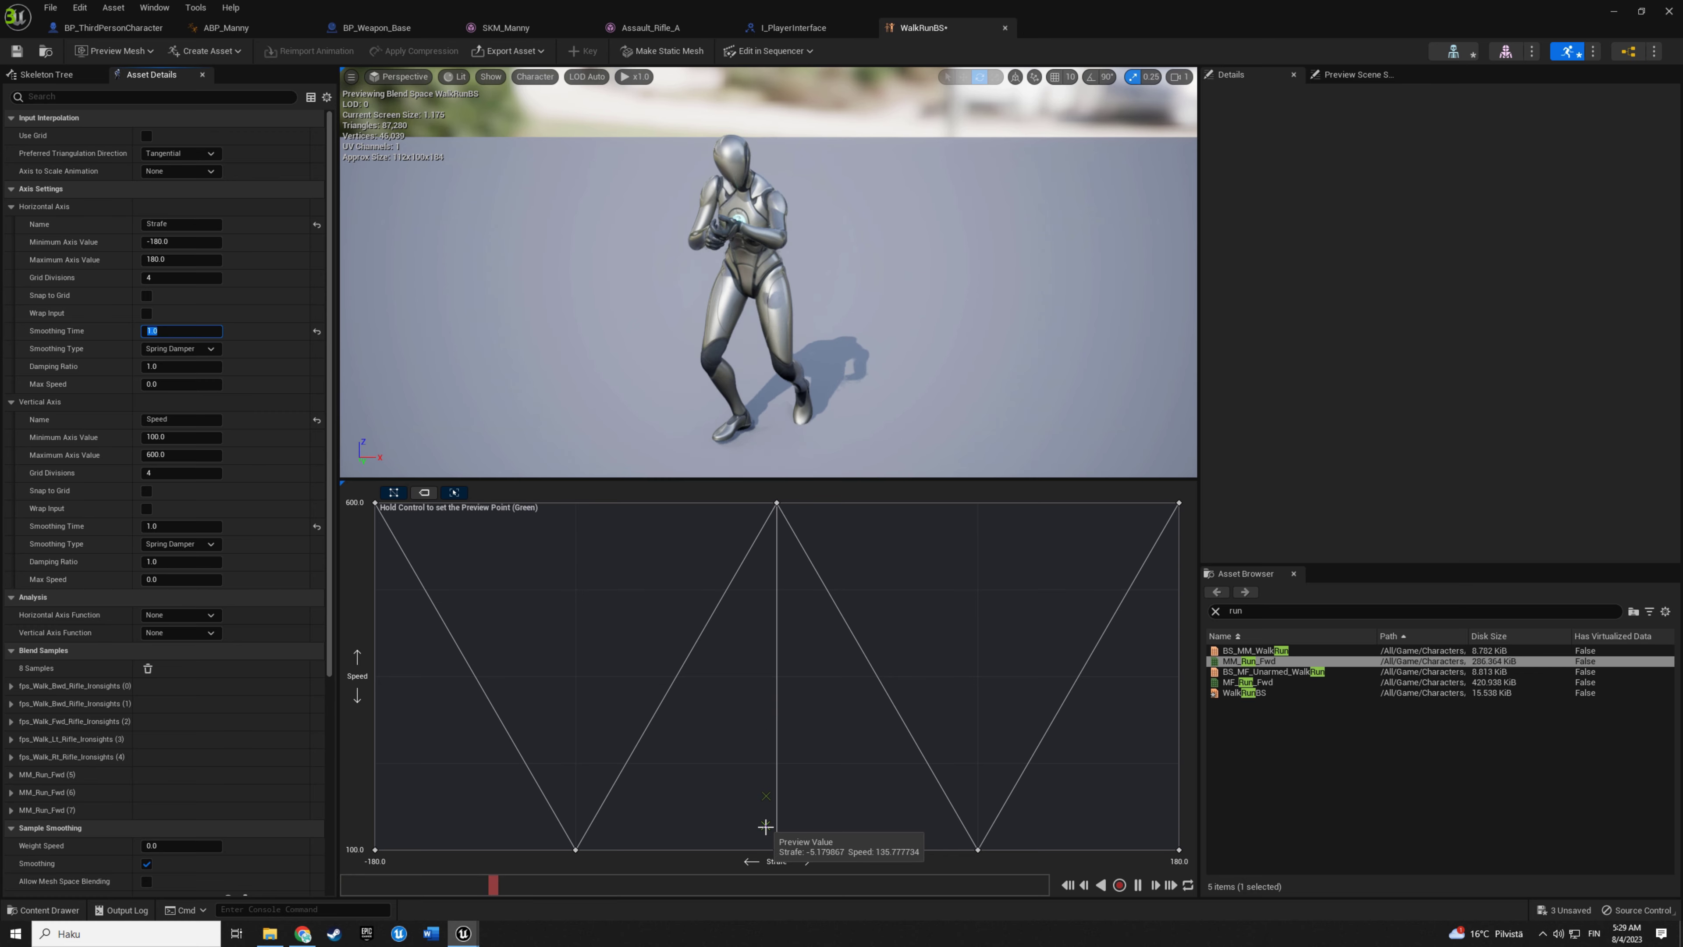
pyautogui.hotkey('ctrl', 's')
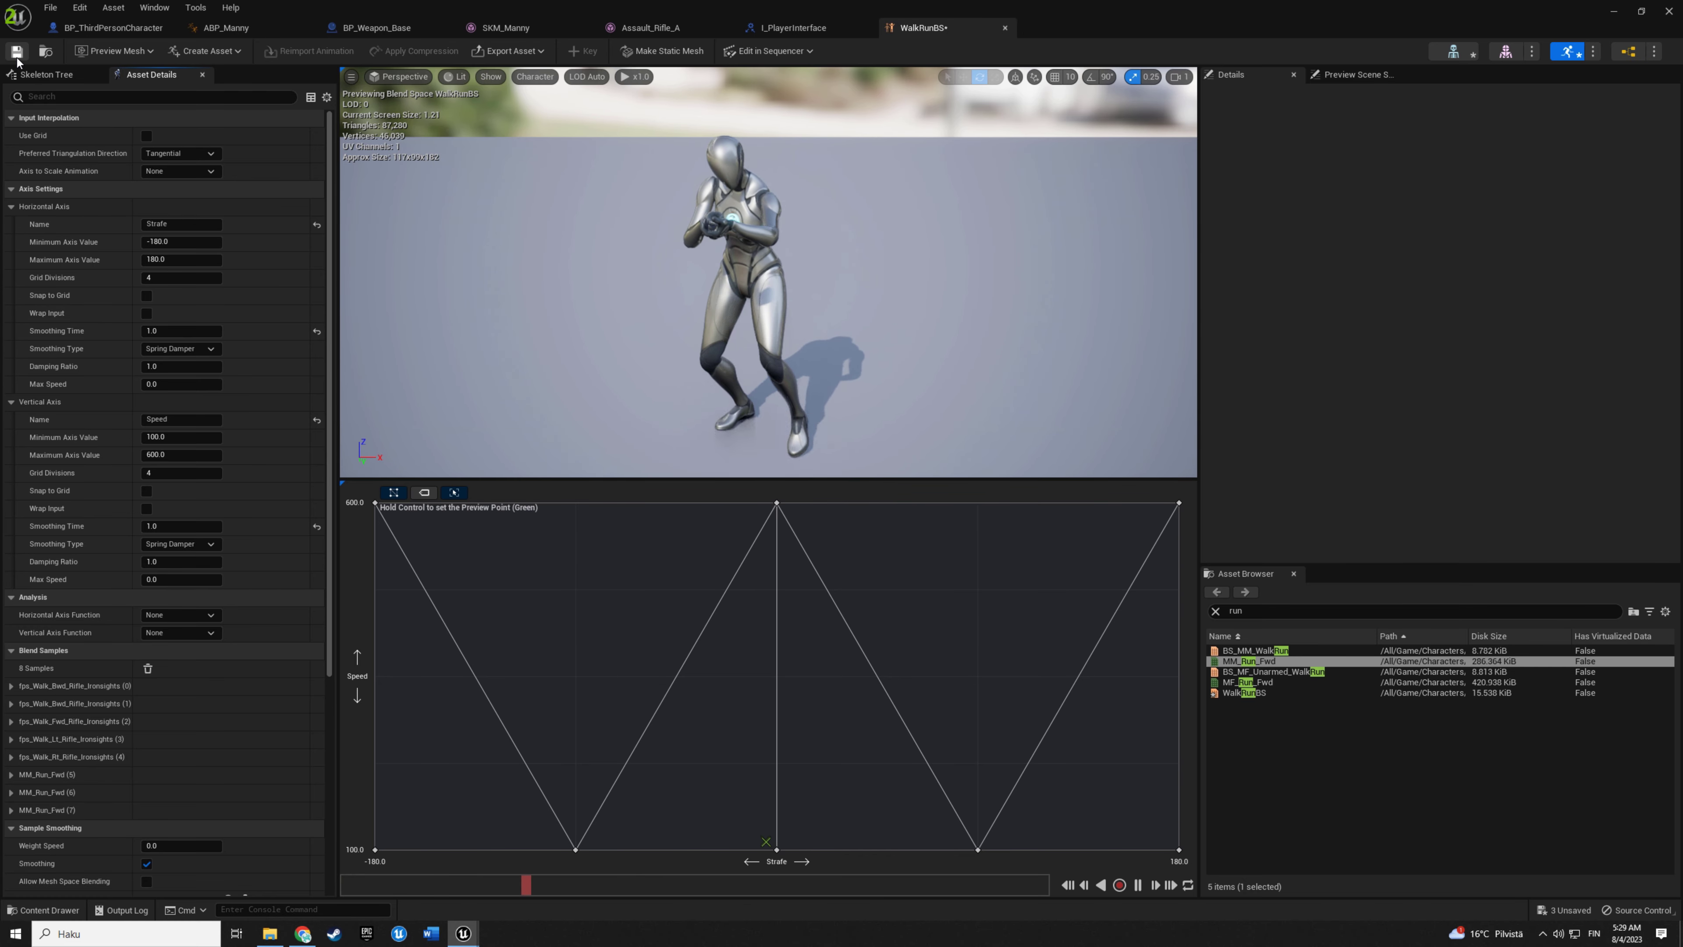
# Set Sample Smoothing Weight Speed to 2.0 and save WalkRunBS.
pyautogui.click(176, 845)
pyautogui.write('2')
pyautogui.press('Return')
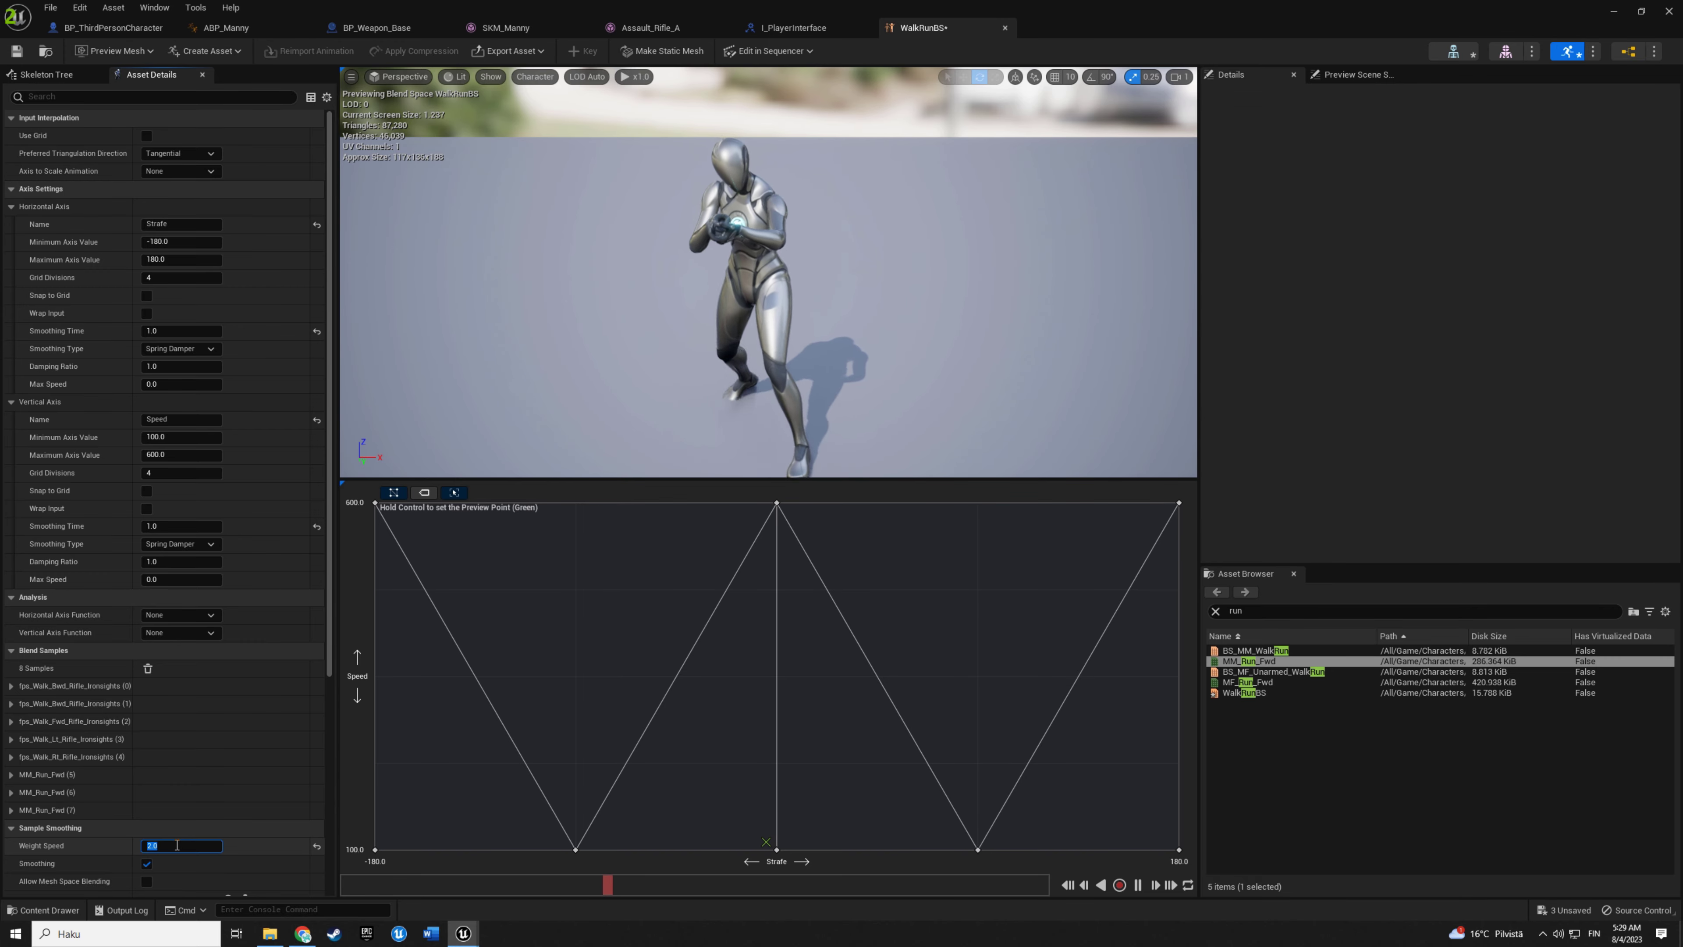
pyautogui.click(17, 51)
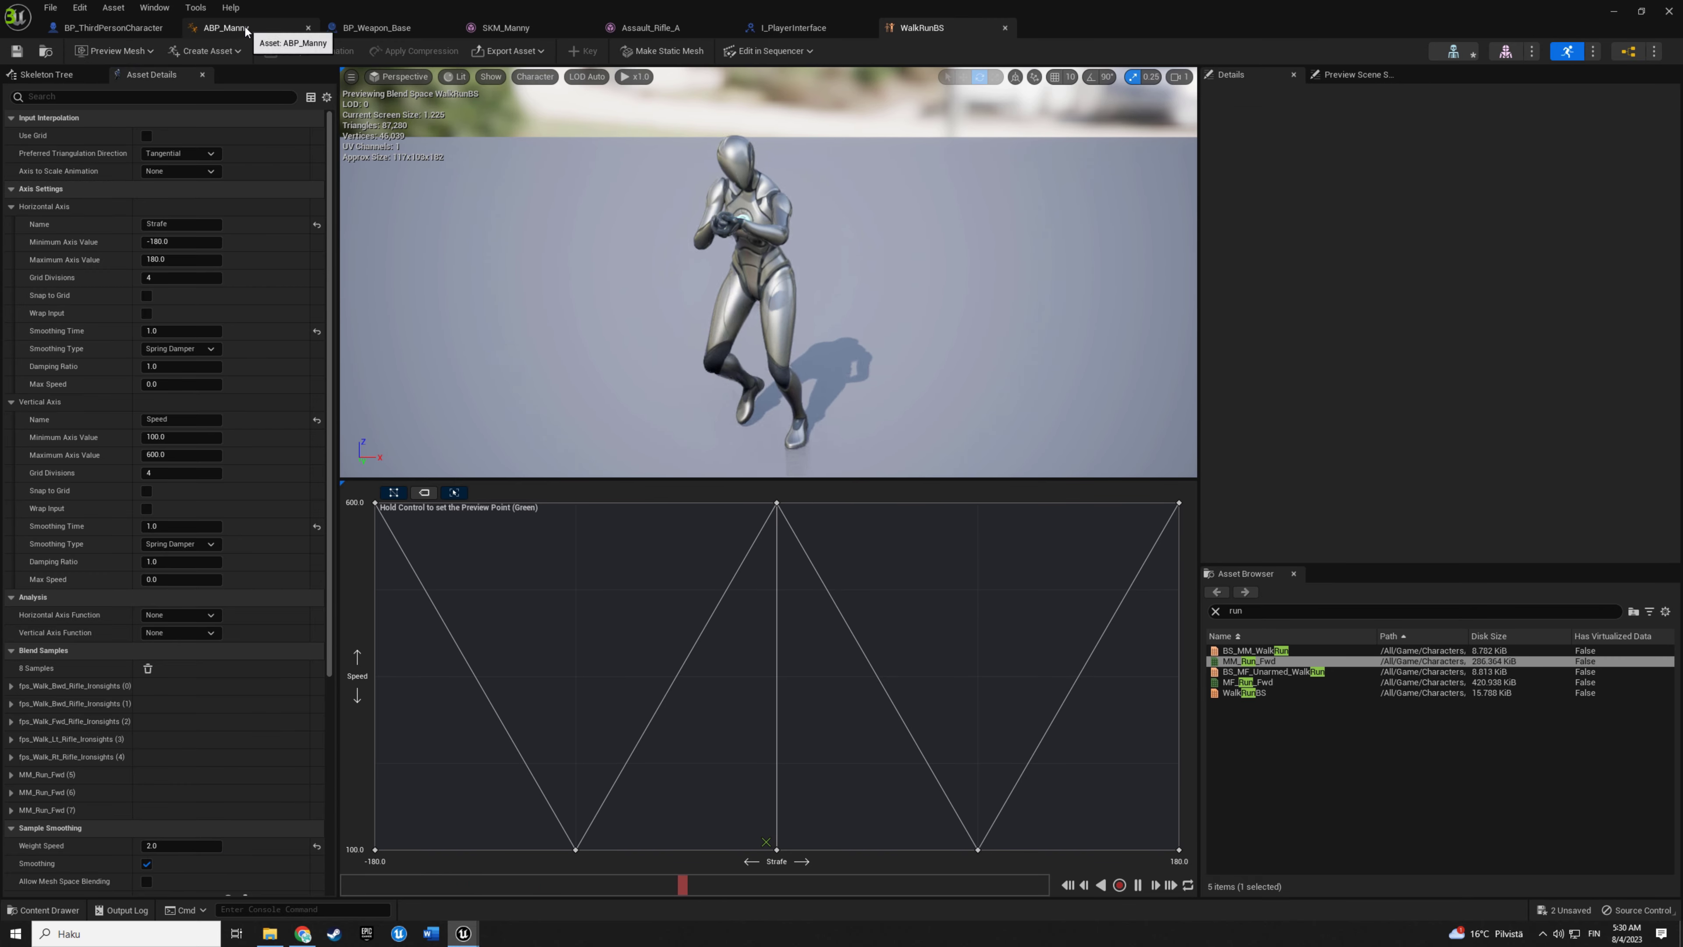
pyautogui.click(226, 27)
# Navigate ABP_Manny's AnimGraph into the Locomotion Walk / Run state graph.
pyautogui.click(743, 319)
pyautogui.moveTo(748, 312); pyautogui.dragTo(721, 355, button='right')
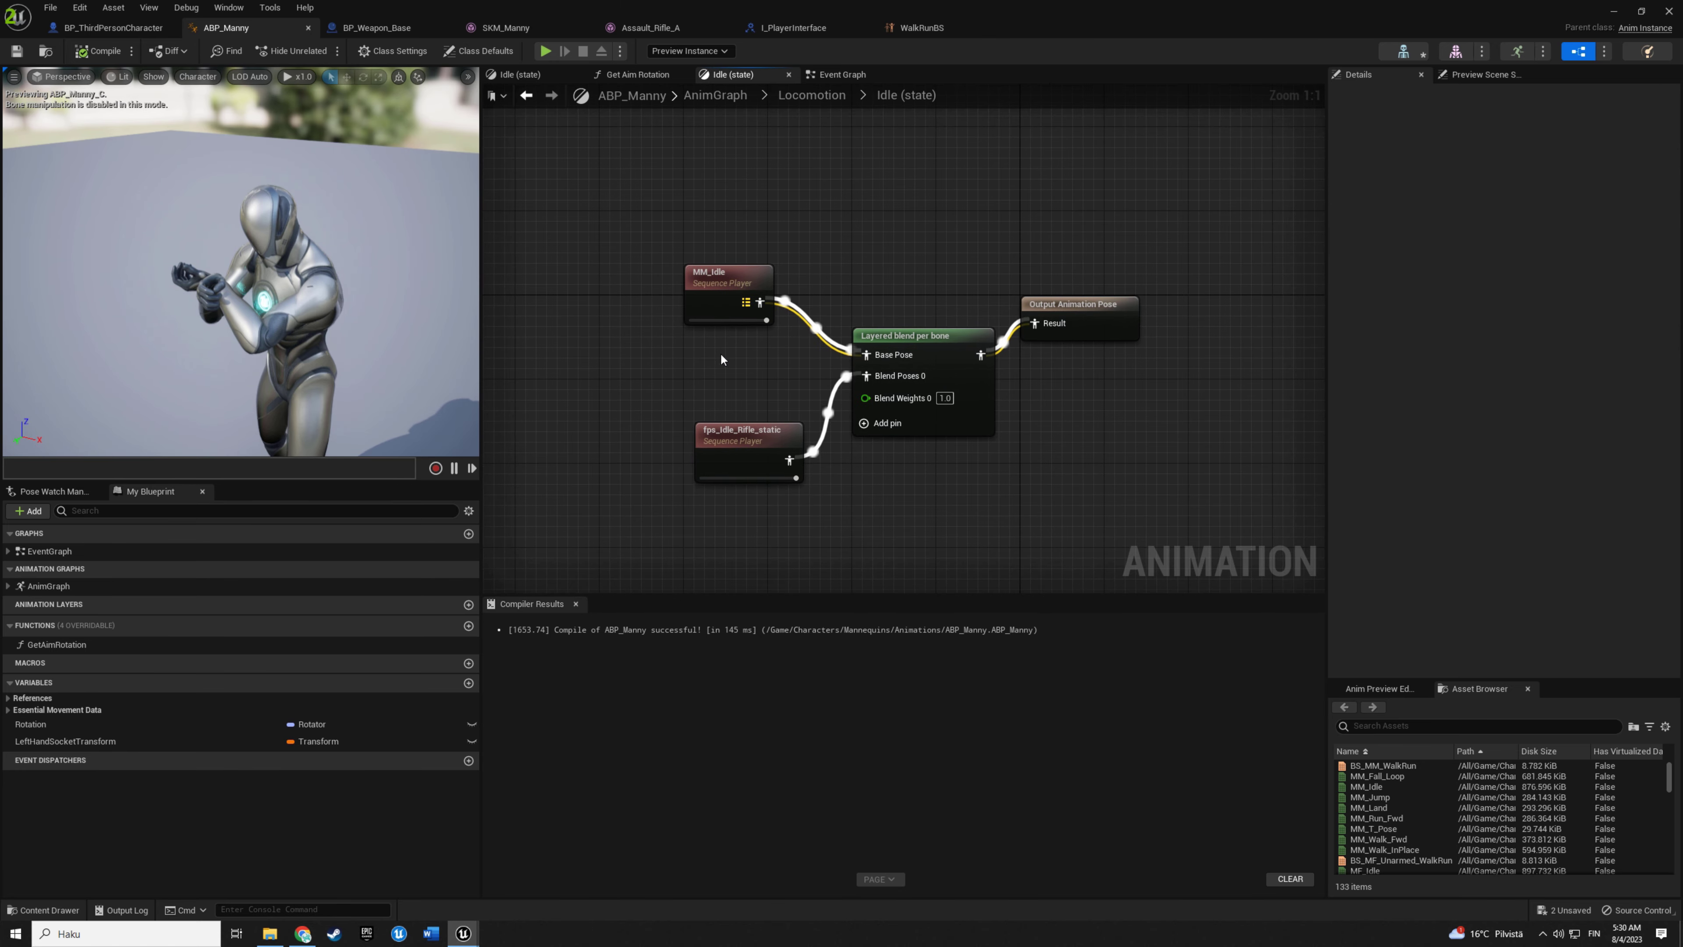
pyautogui.click(807, 96)
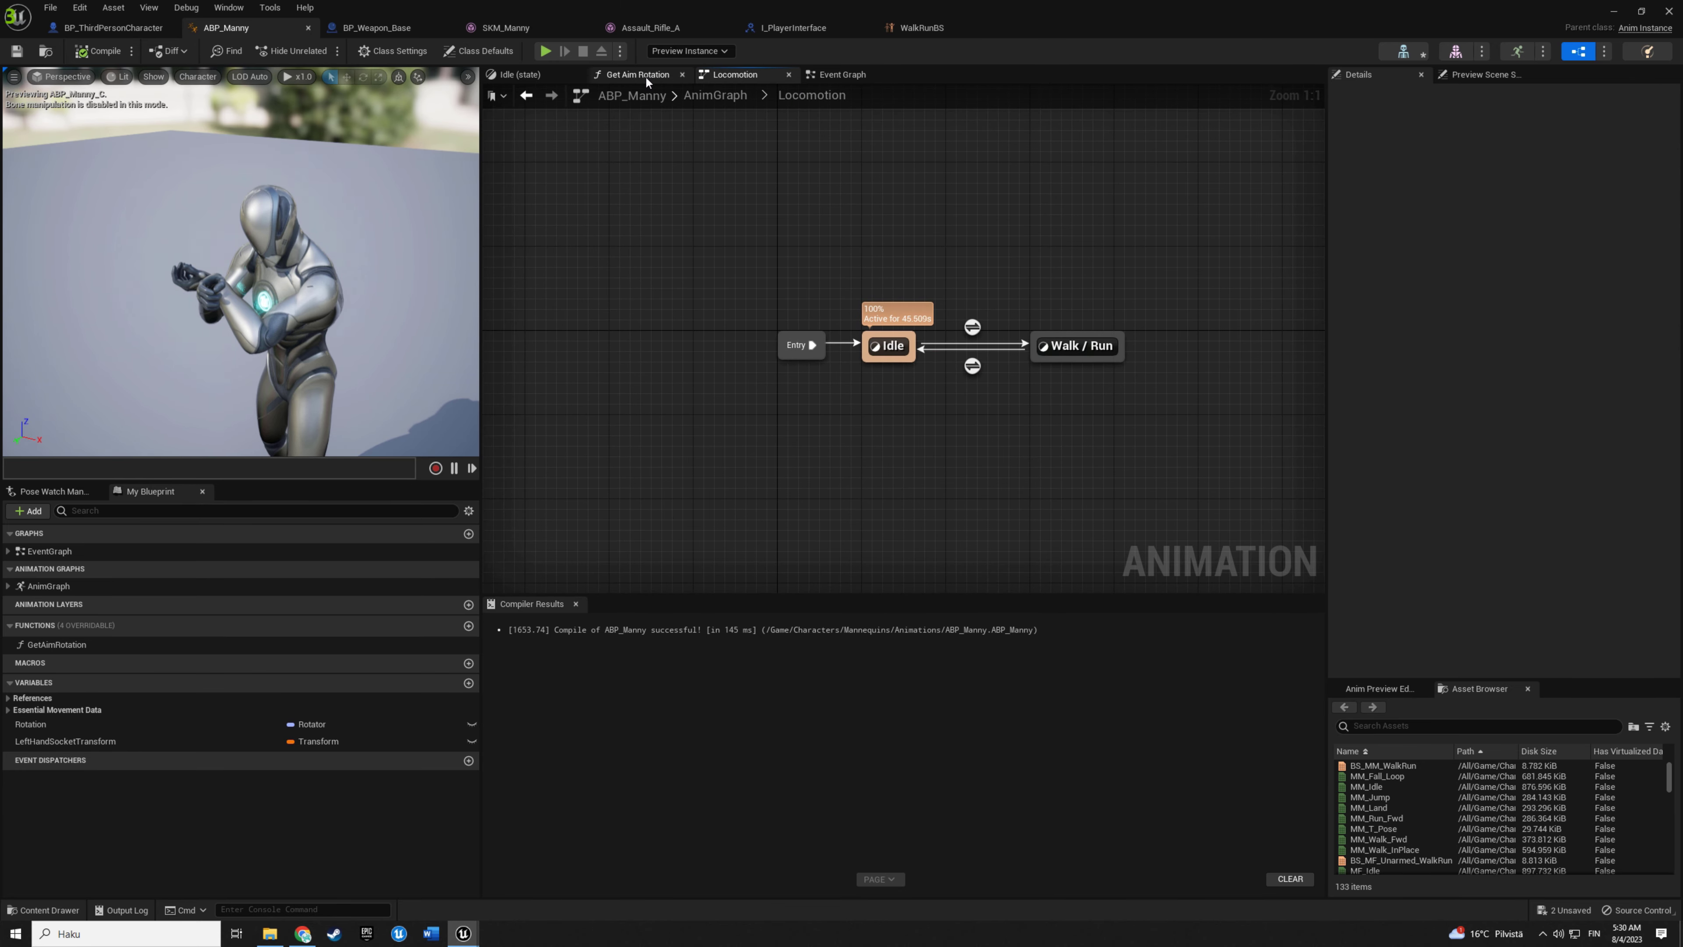
pyautogui.click(716, 96)
pyautogui.doubleClick(941, 239)
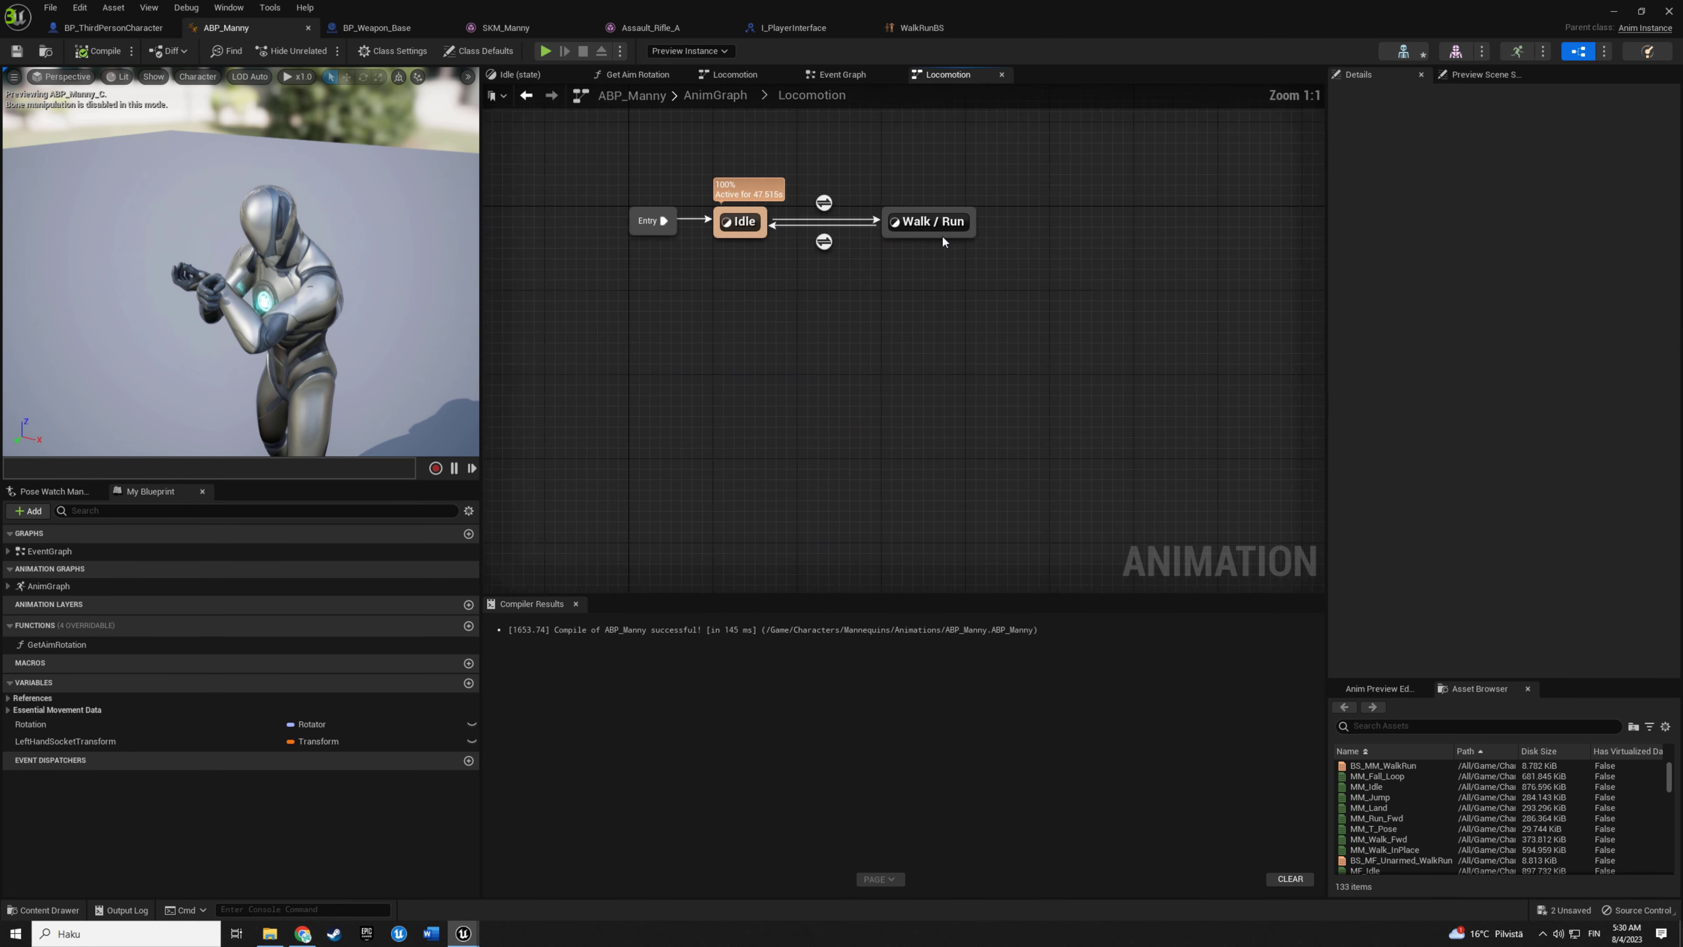
pyautogui.doubleClick(942, 237)
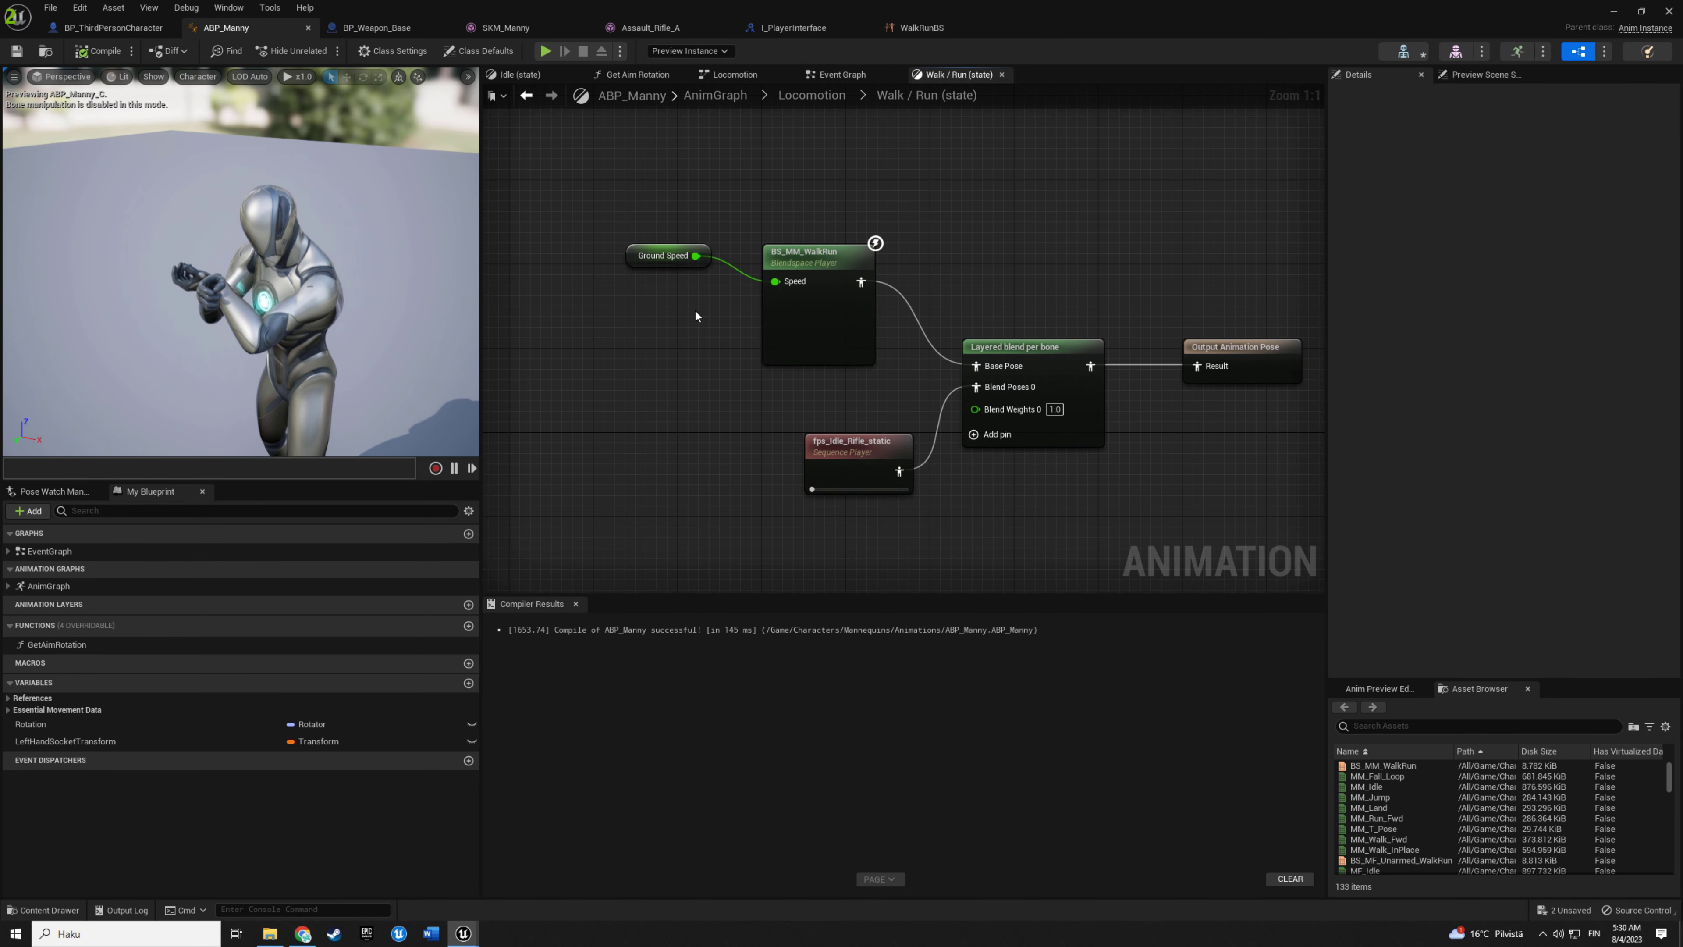
# Replace BS_MM_WalkRun with WalkRunBS, feeding the layered blend's base pose.
pyautogui.click(840, 313)
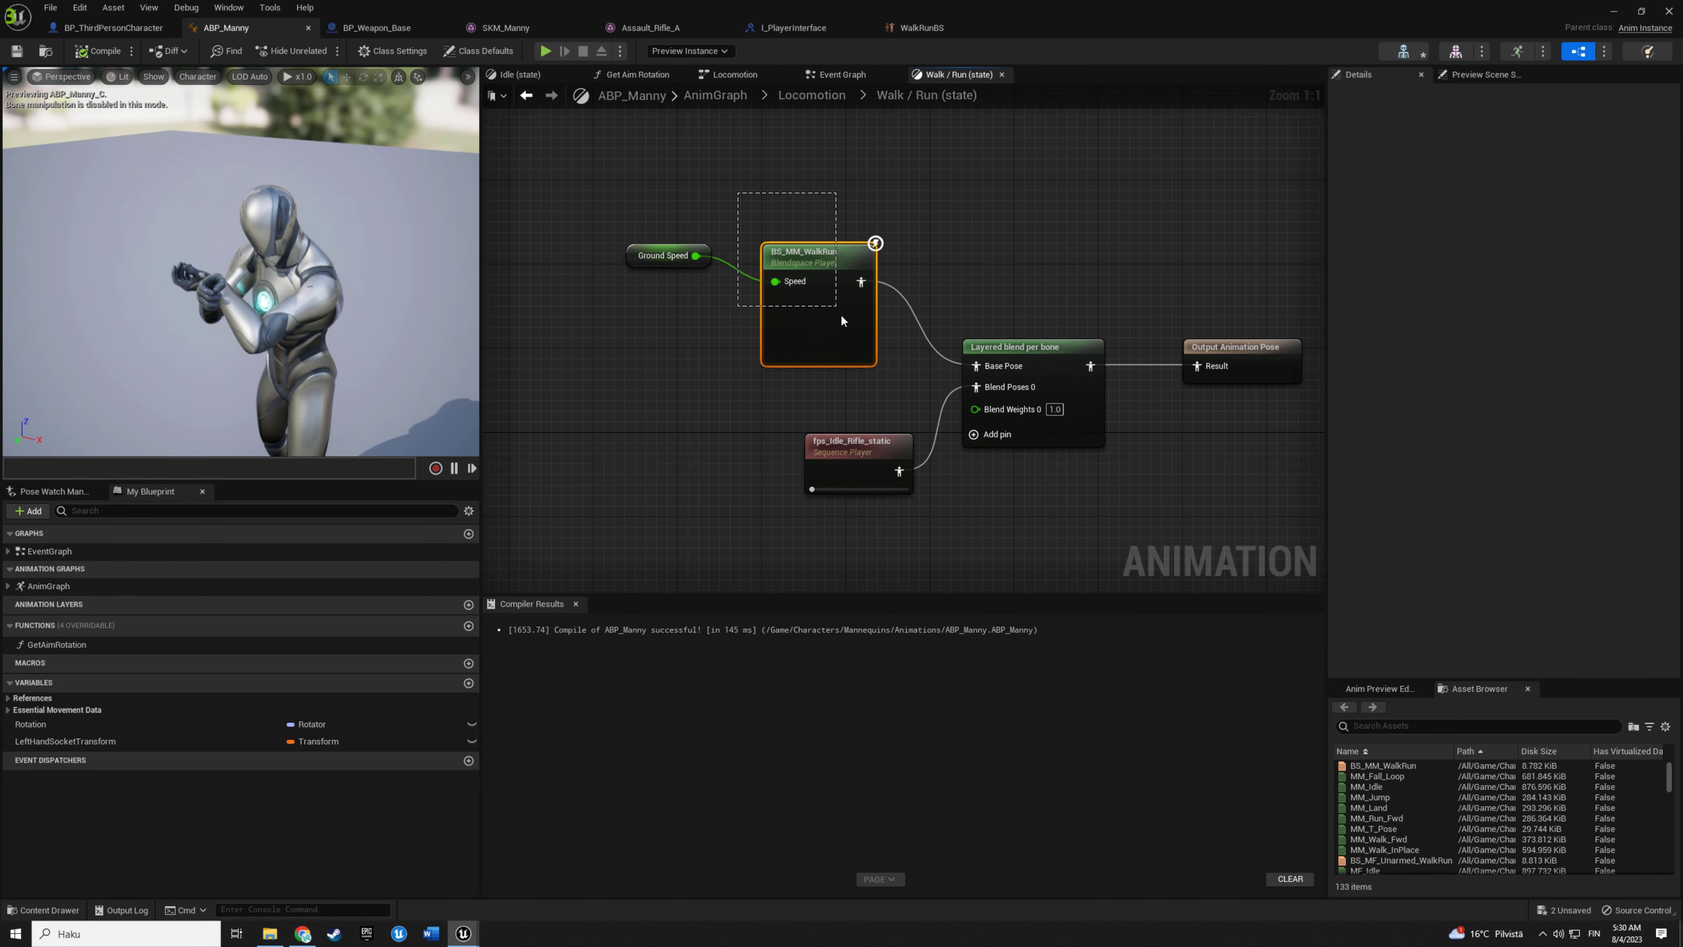
pyautogui.moveTo(868, 379); pyautogui.dragTo(902, 409, button='right')
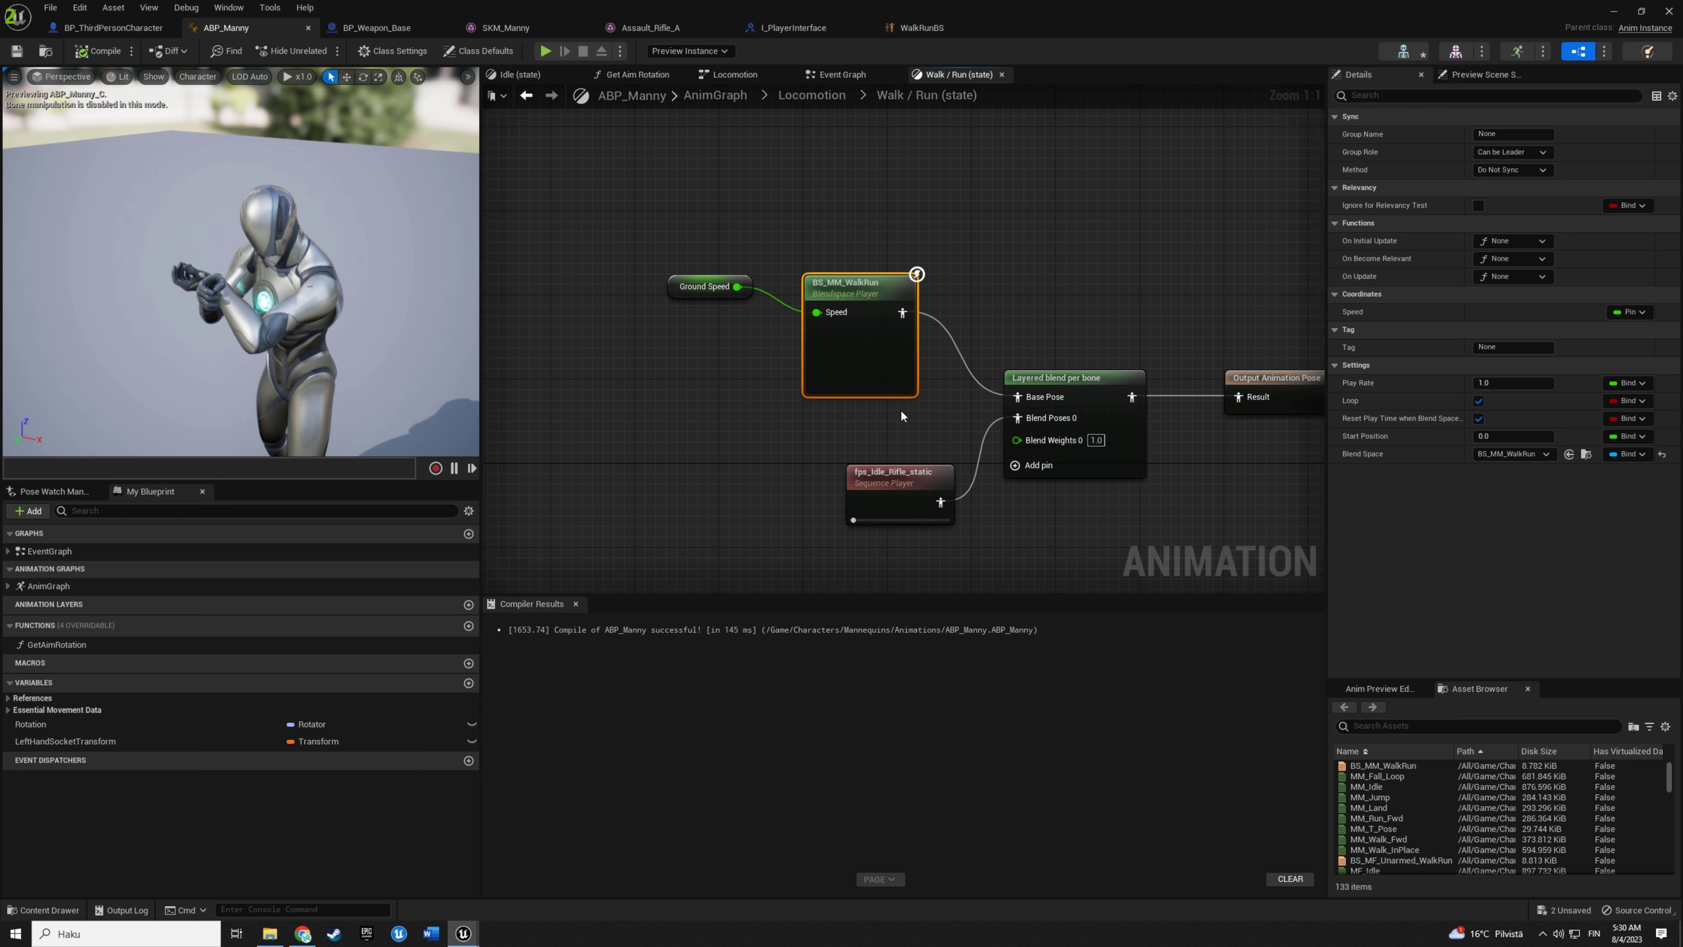
pyautogui.press('Delete')
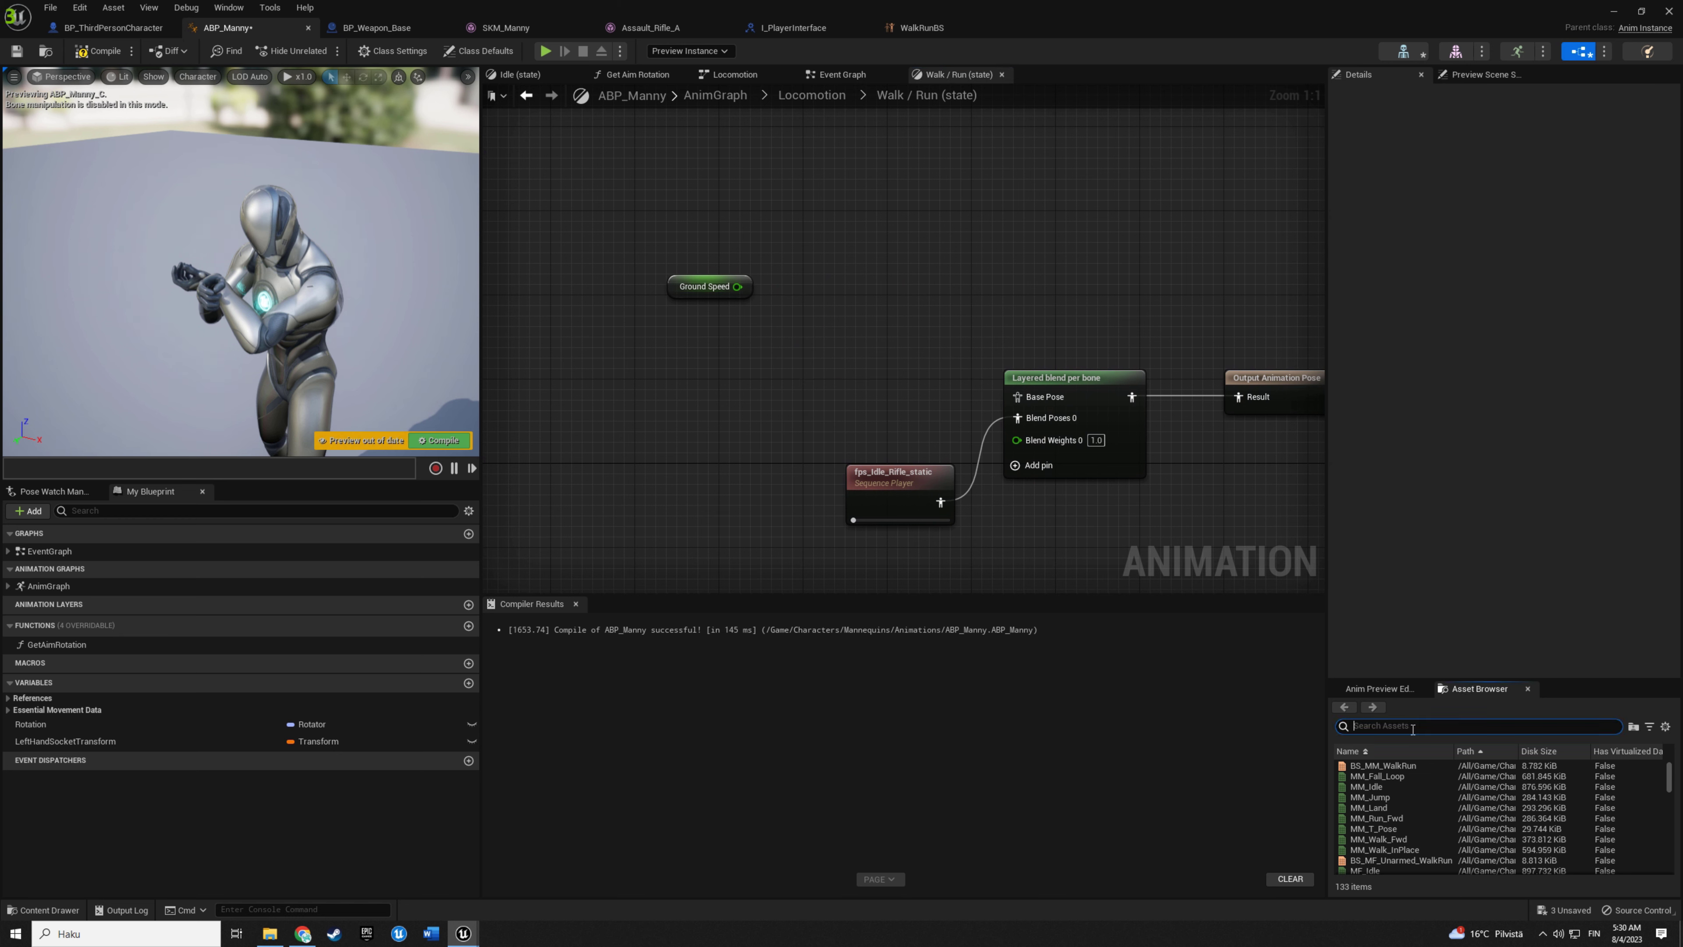
pyautogui.click(1481, 726)
pyautogui.write('walkrun')
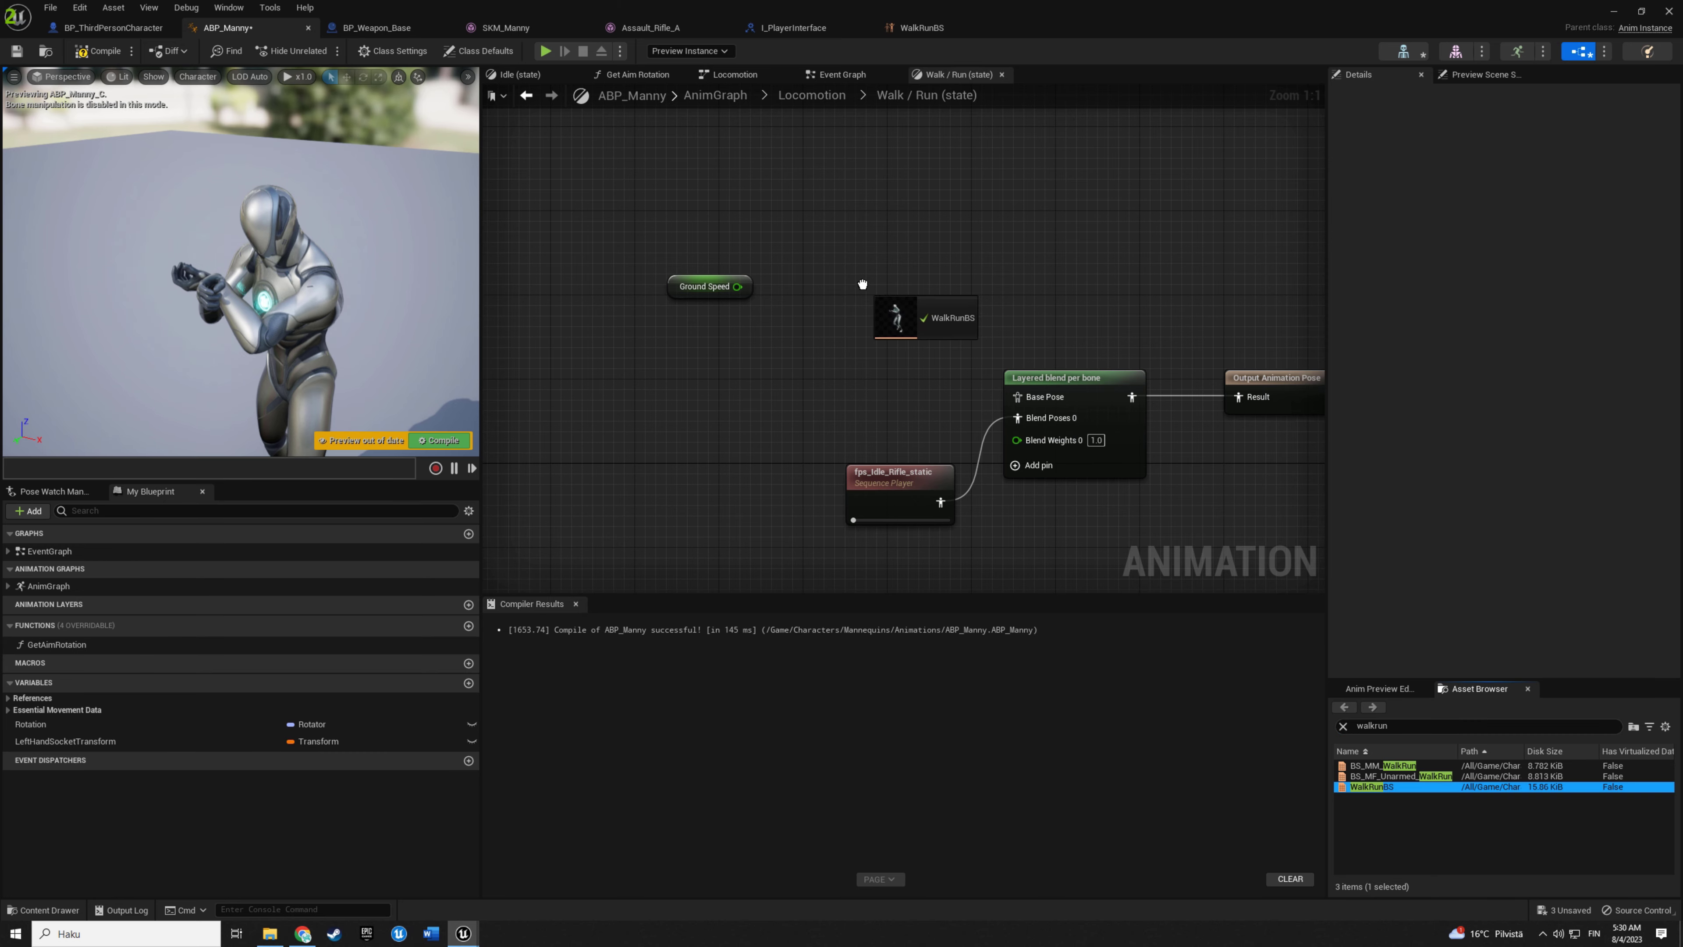
pyautogui.moveTo(1368, 786); pyautogui.dragTo(820, 304)
pyautogui.moveTo(907, 334); pyautogui.dragTo(978, 380)
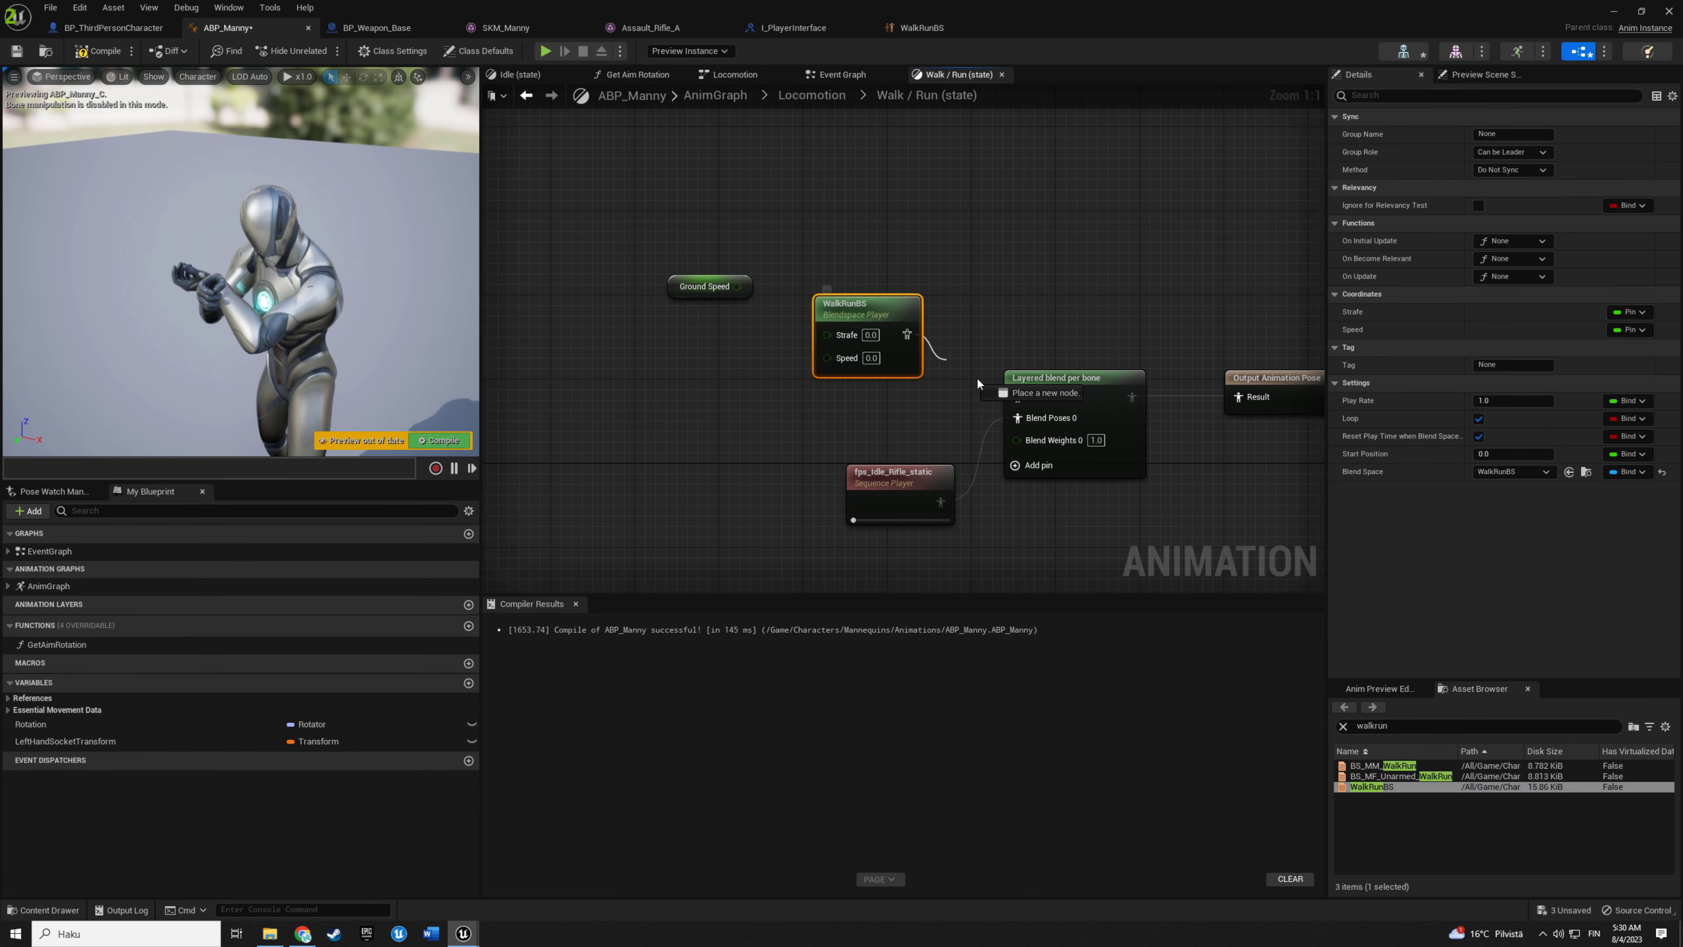
# Connect Ground Speed to WalkRunBS Speed and promote its Strafe input to a new variable.
pyautogui.moveTo(871, 425); pyautogui.dragTo(951, 441, button='right')
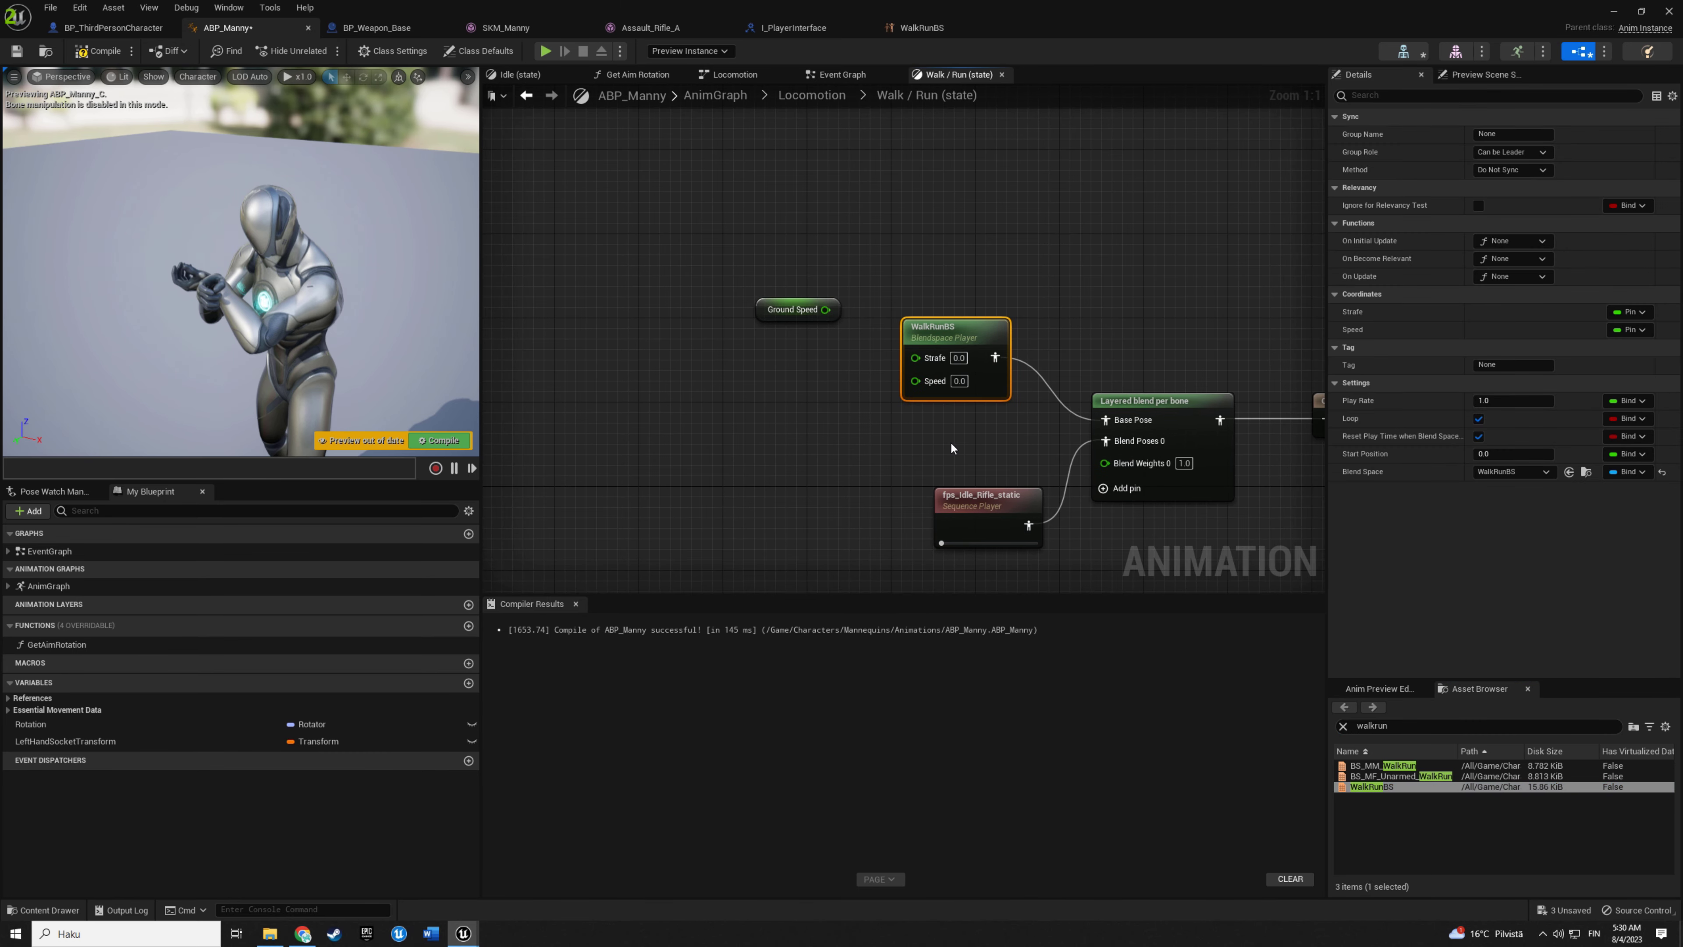
pyautogui.click(921, 433)
pyautogui.moveTo(762, 313)
pyautogui.mouseDown()
pyautogui.moveTo(708, 345)
pyautogui.moveTo(677, 400)
pyautogui.moveTo(915, 379)
pyautogui.mouseUp()
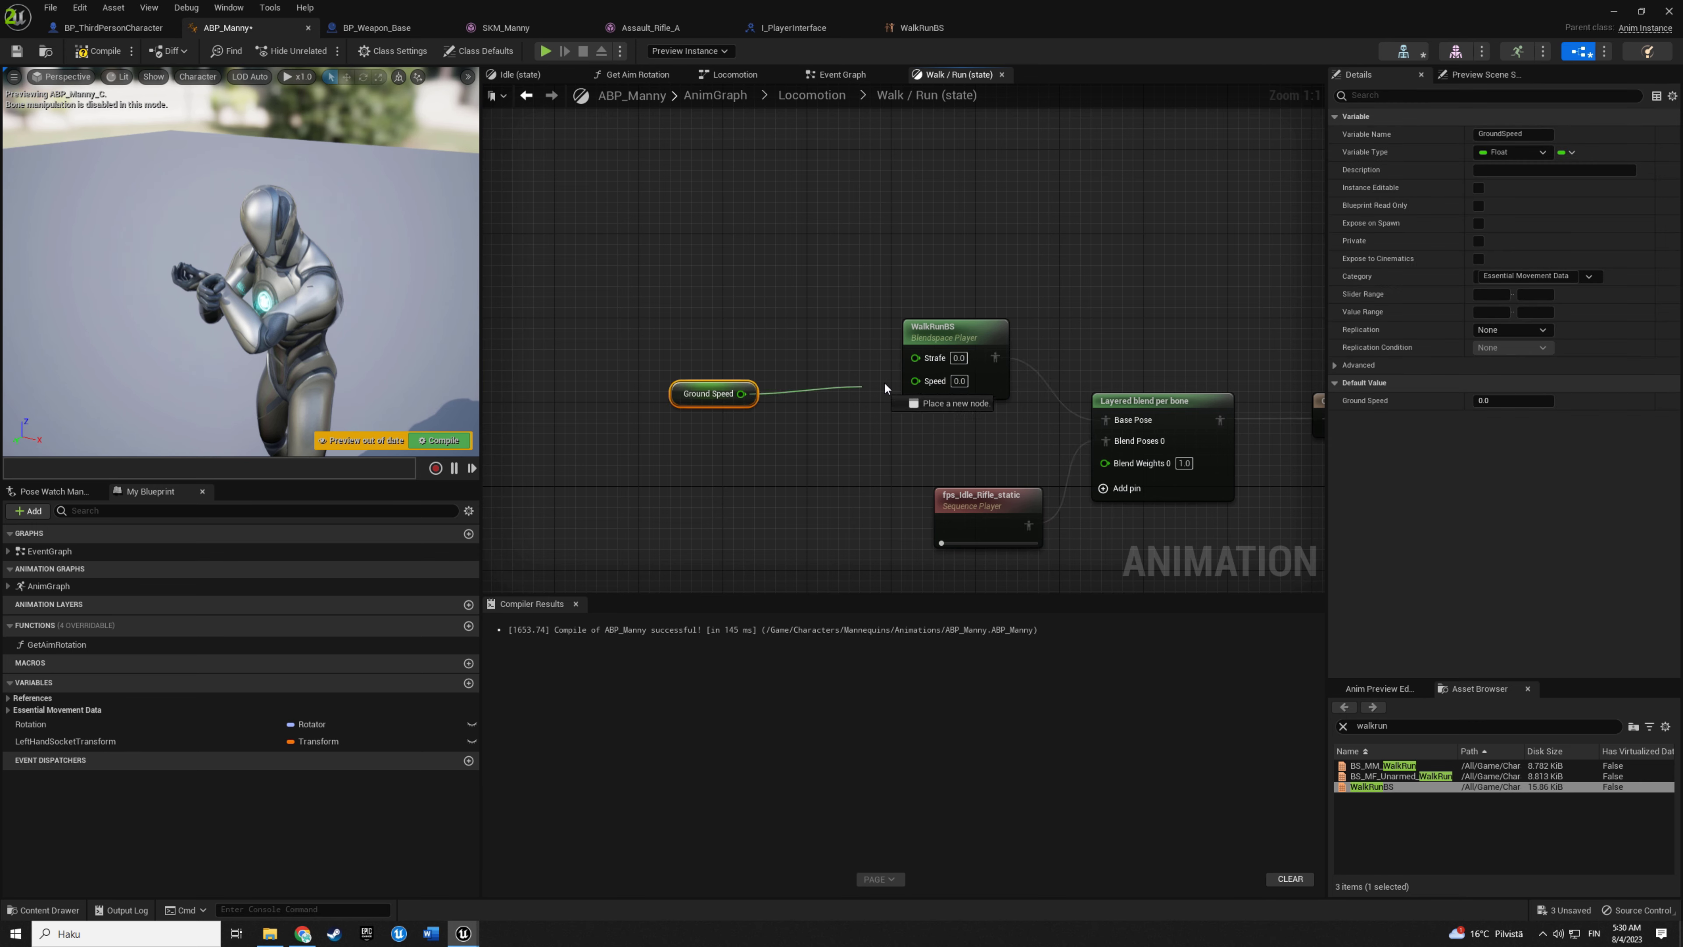
pyautogui.moveTo(677, 401); pyautogui.dragTo(750, 411)
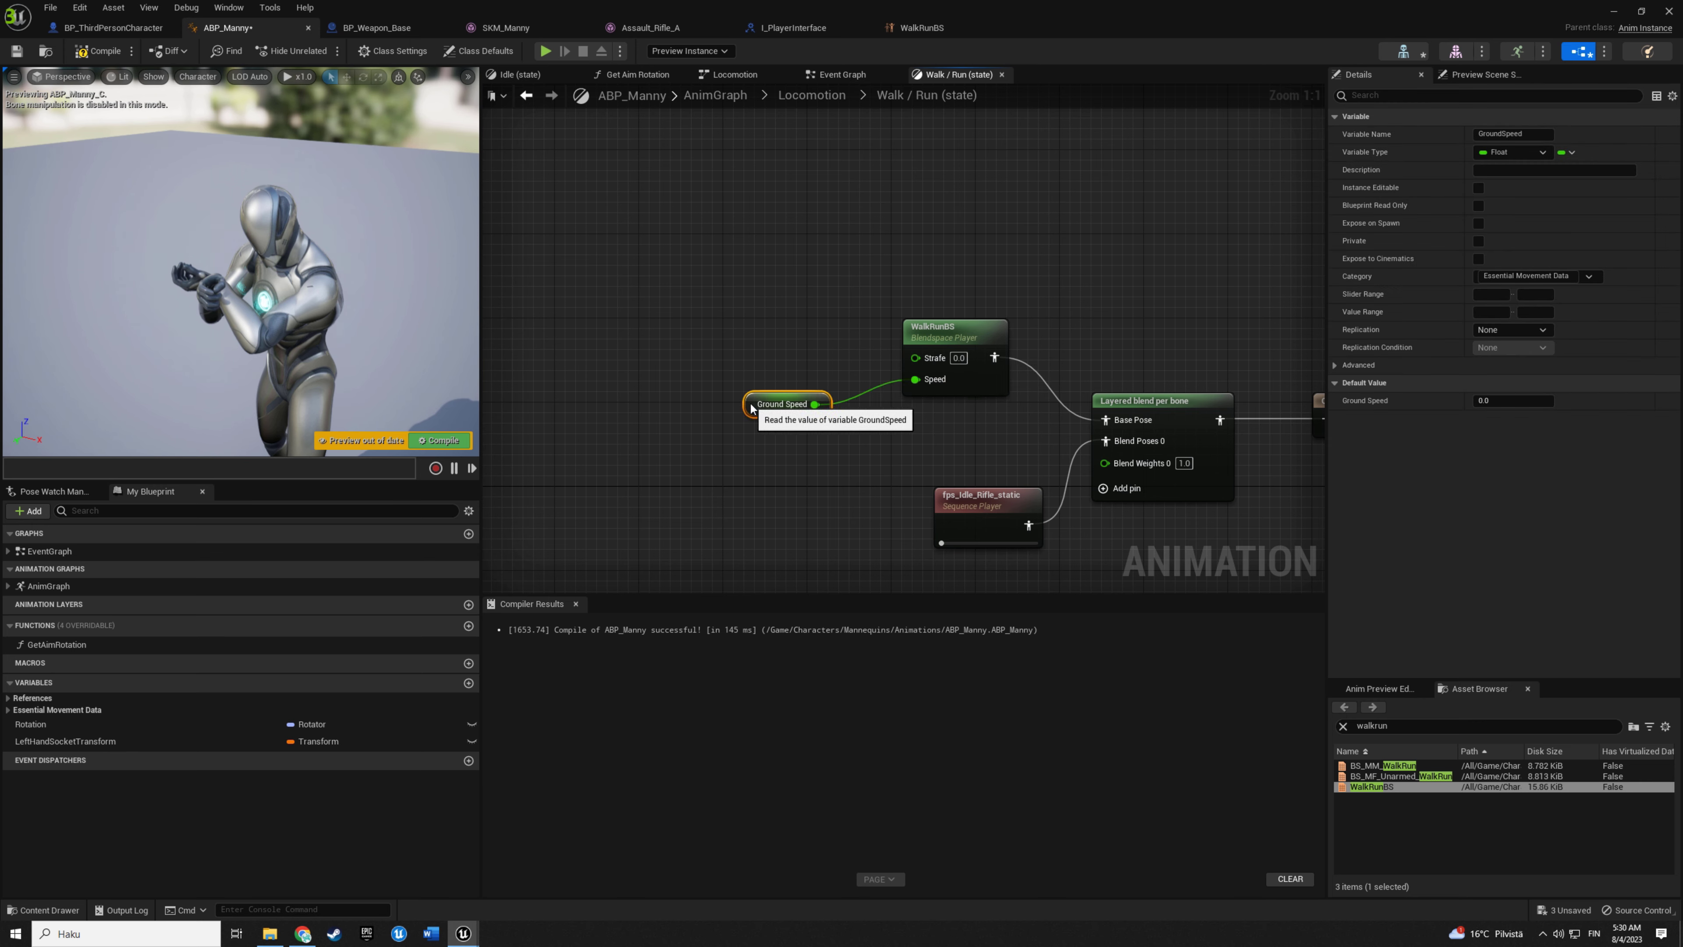
pyautogui.moveTo(915, 358); pyautogui.dragTo(769, 325)
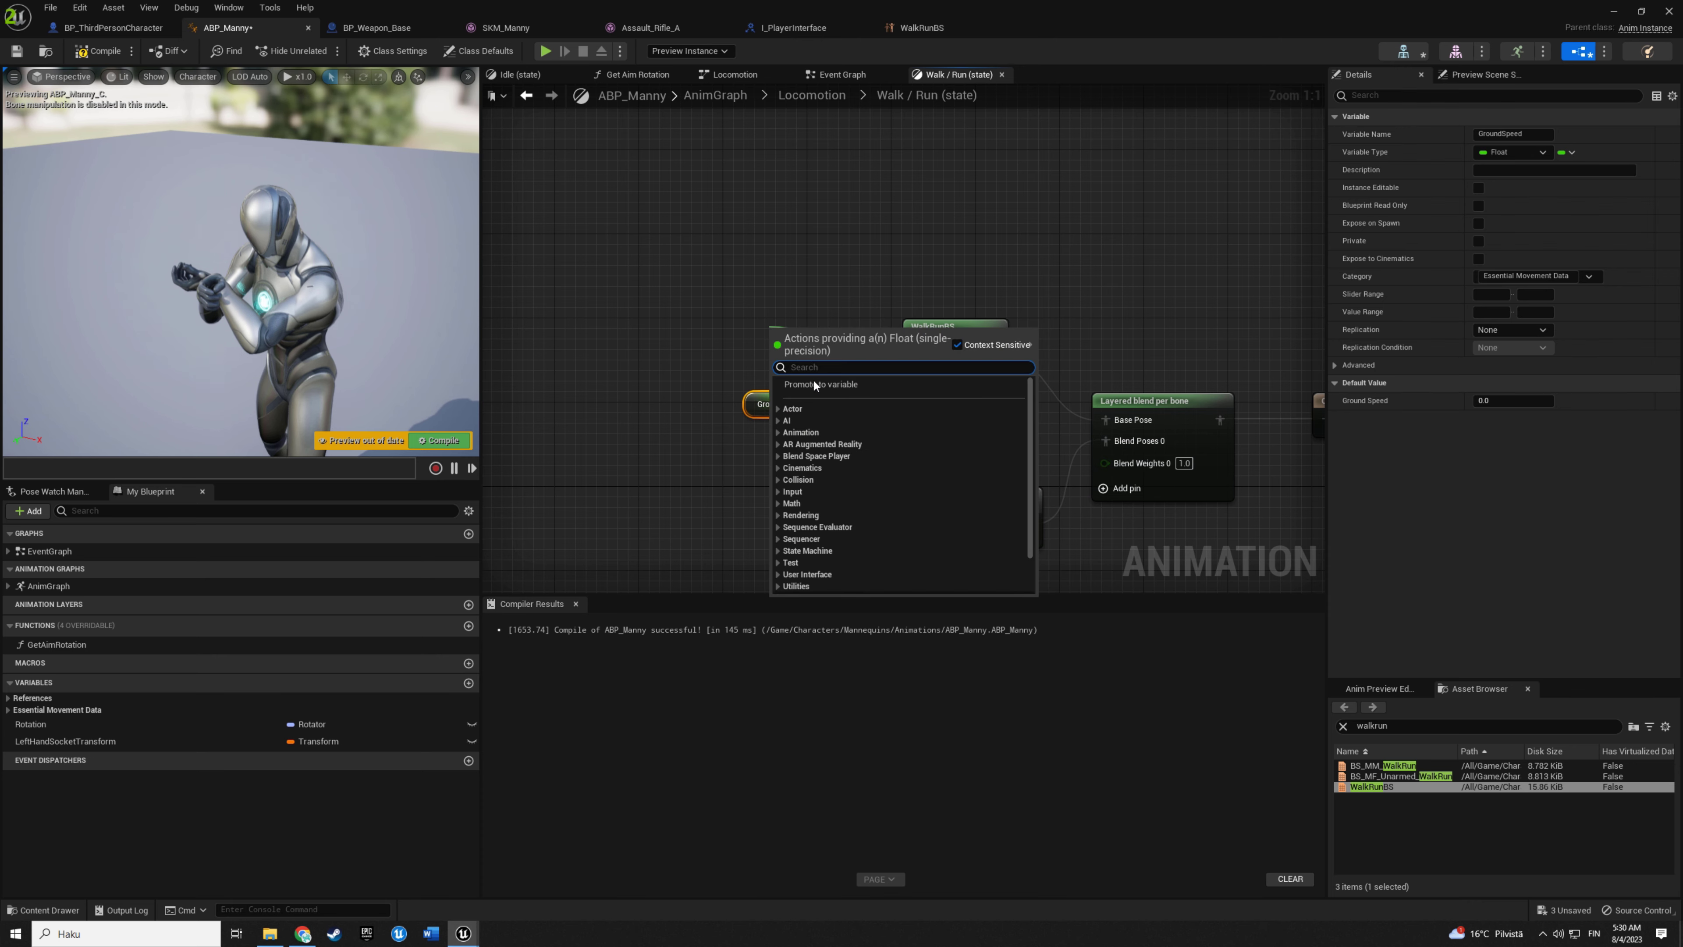
pyautogui.click(810, 390)
pyautogui.moveTo(805, 330); pyautogui.dragTo(783, 330)
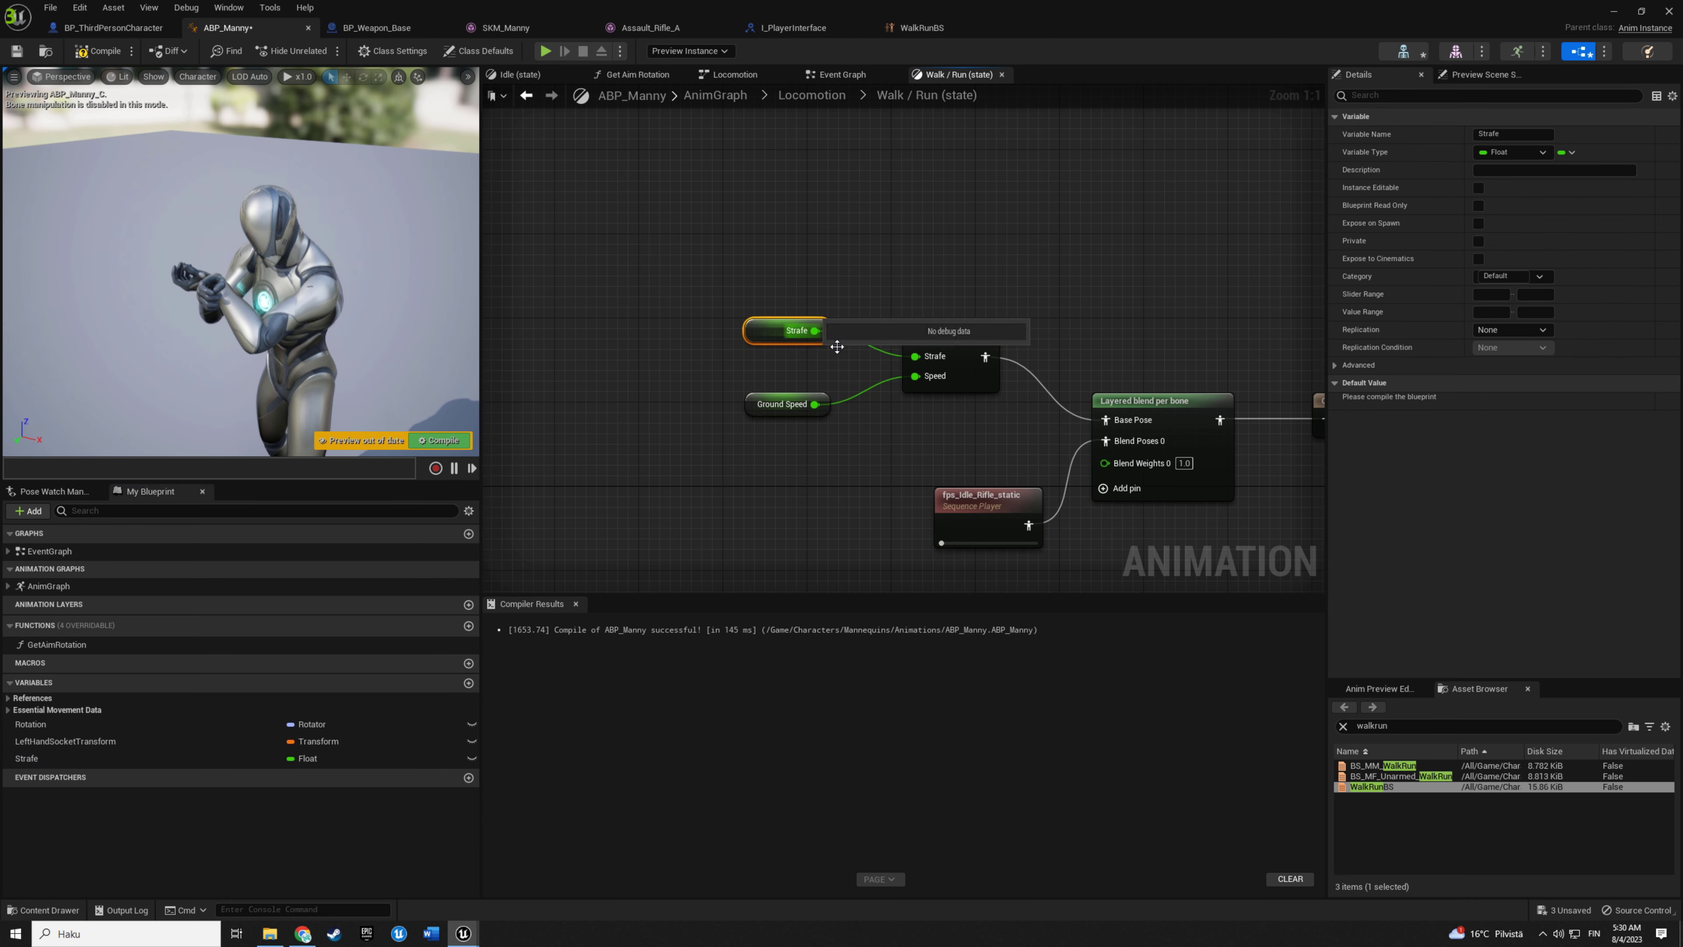
pyautogui.click(845, 383)
# Compile and save ABP_Manny.
pyautogui.click(100, 51)
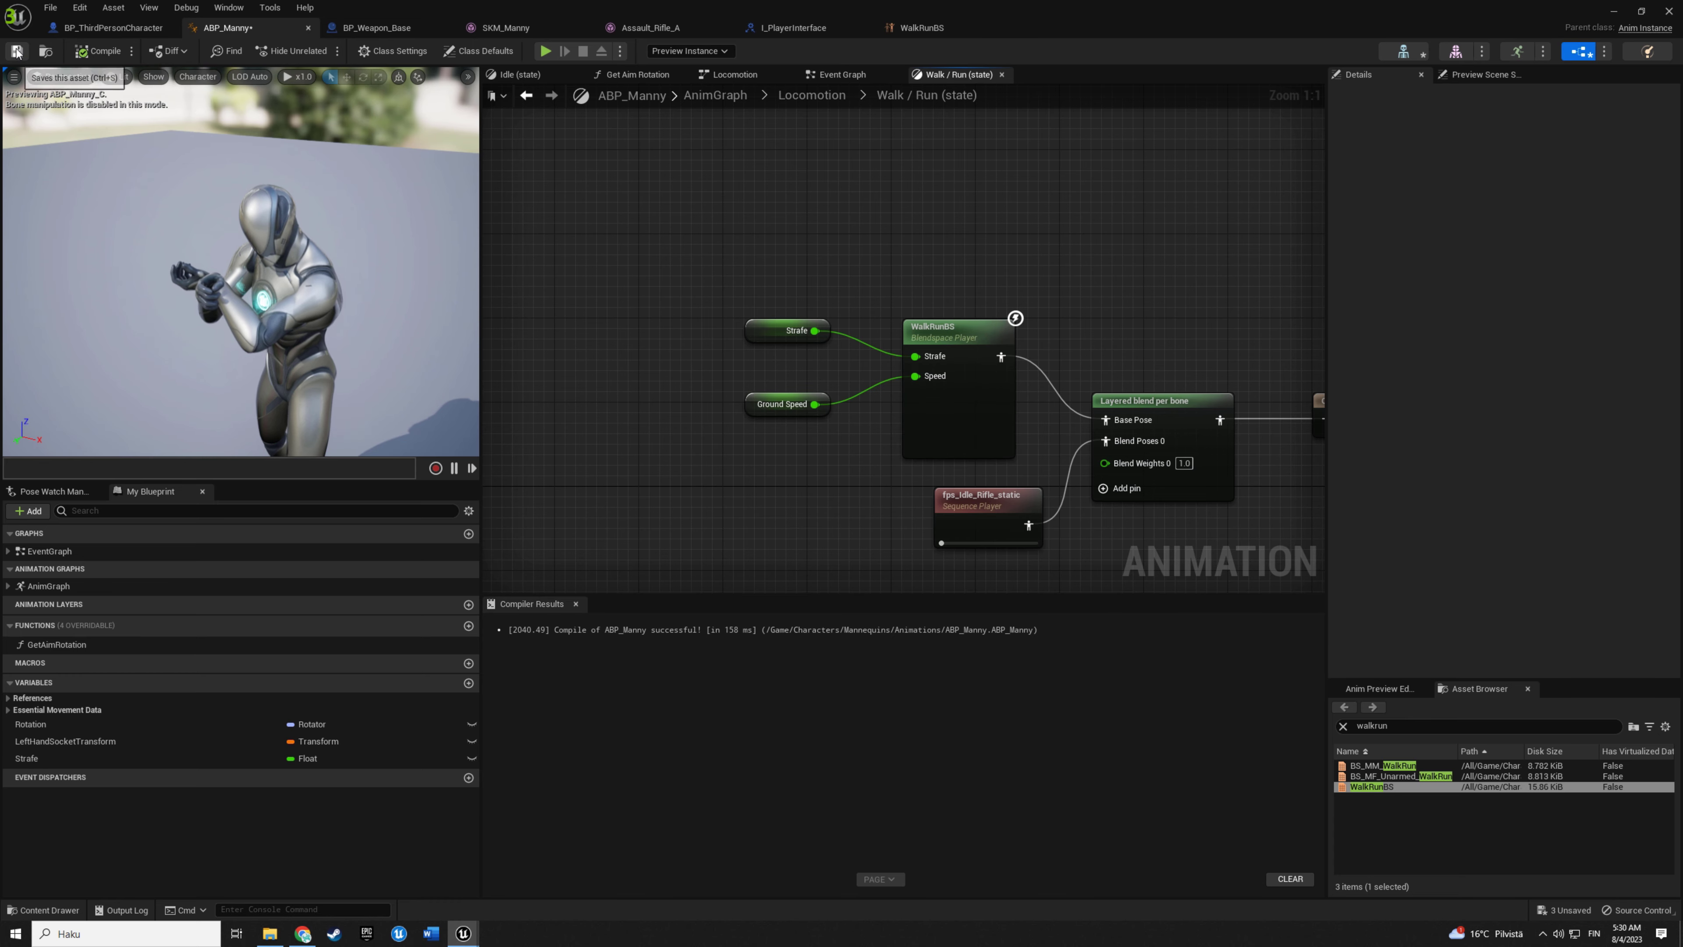
pyautogui.click(17, 51)
pyautogui.moveTo(743, 238); pyautogui.dragTo(672, 214, button='right')
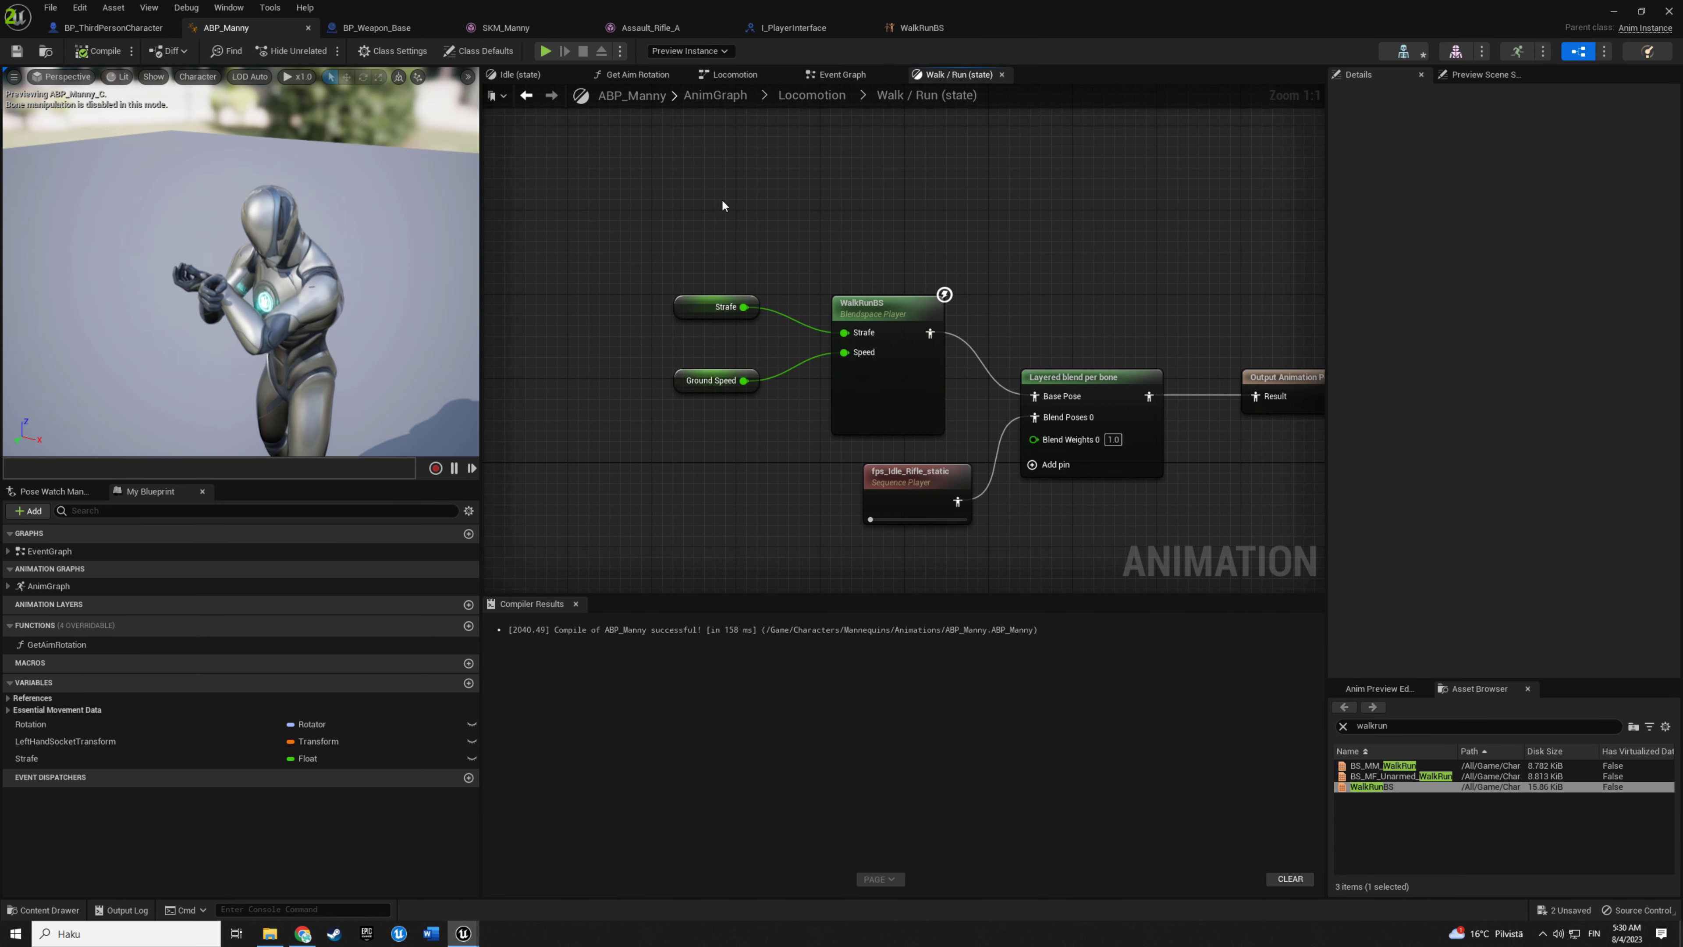
# Switch from the AnimGraph to ABP_Manny's Event Graph and bring the update logic into view.
pyautogui.click(715, 94)
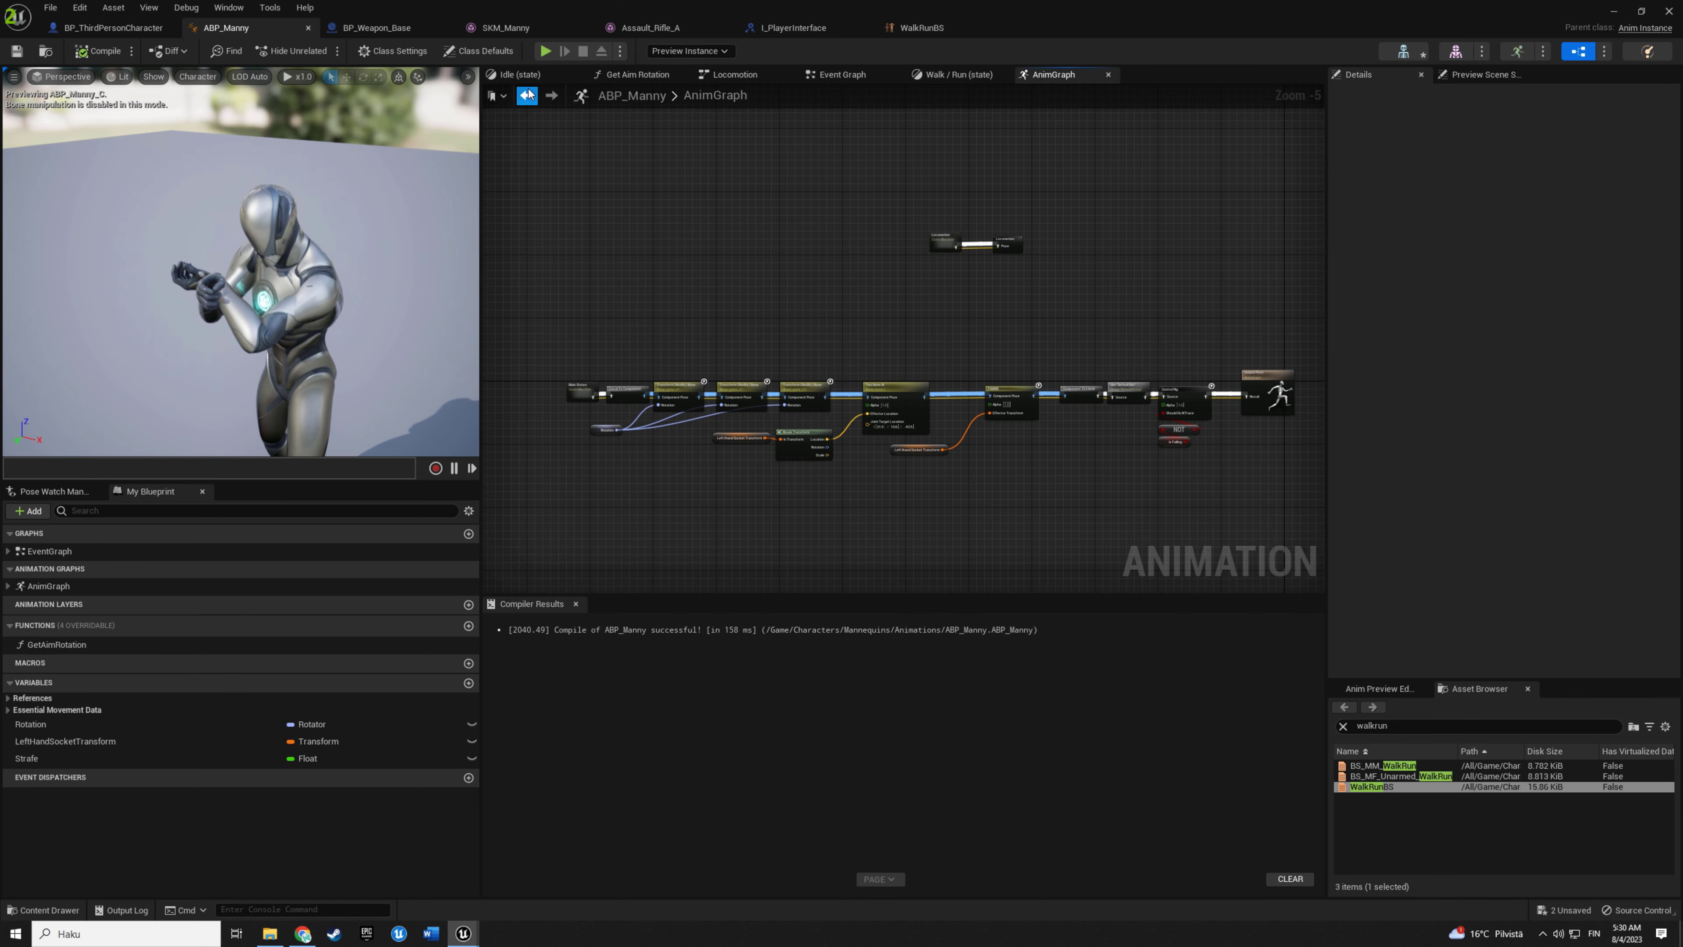
pyautogui.doubleClick(52, 548)
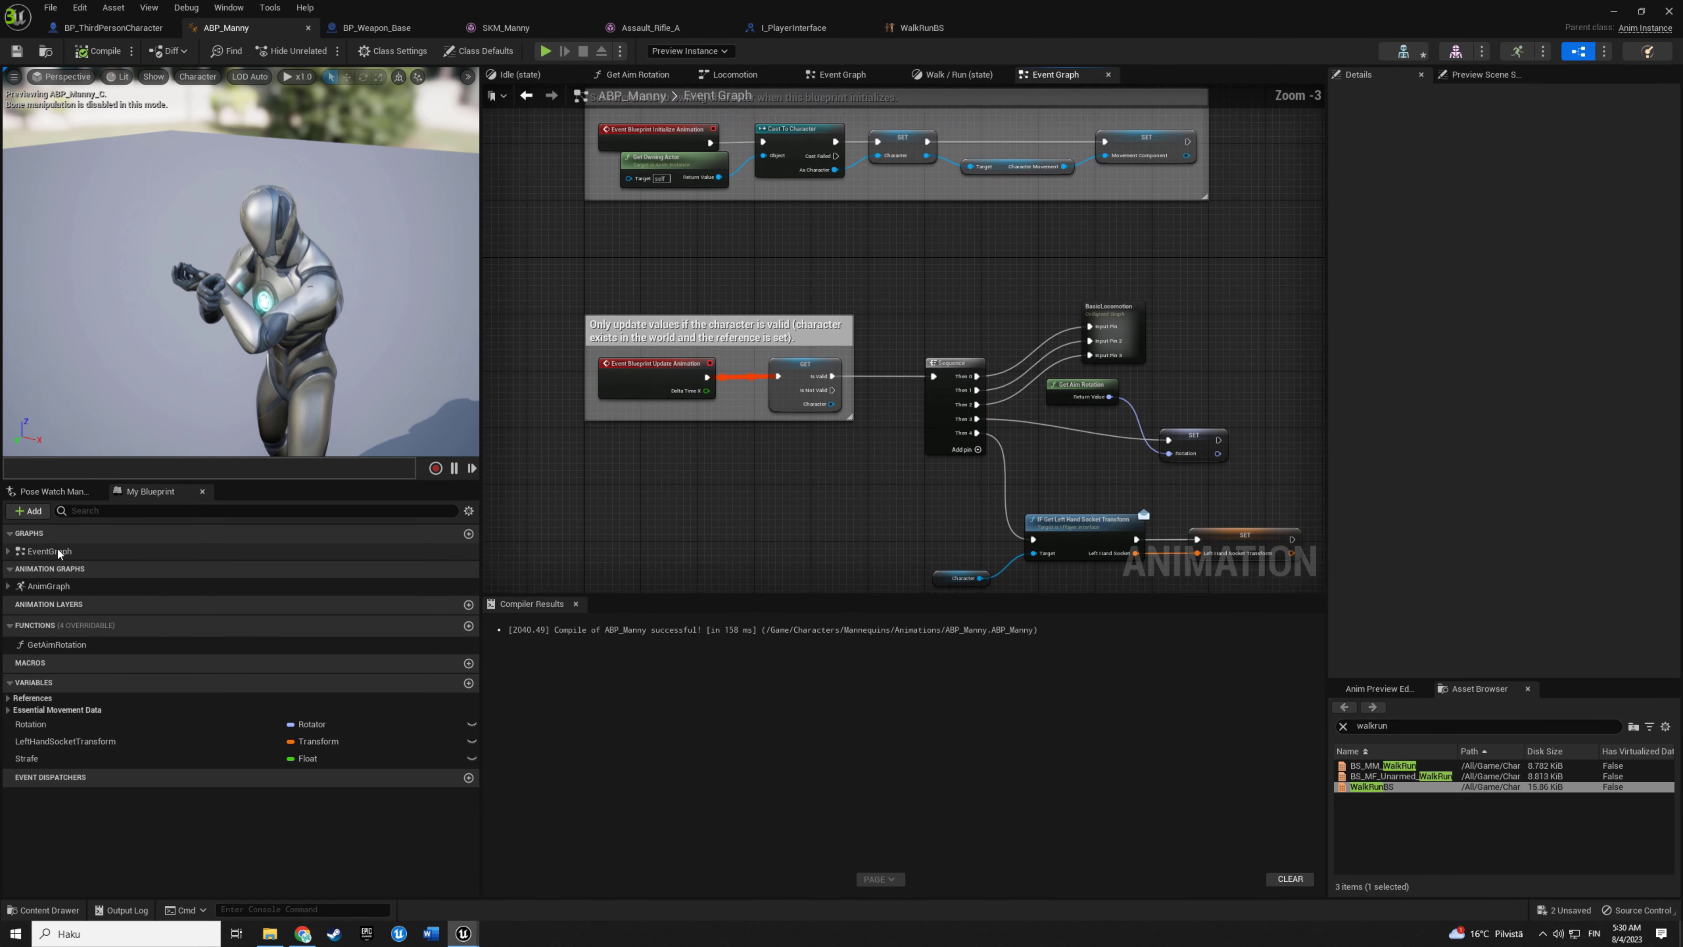
pyautogui.moveTo(781, 497); pyautogui.dragTo(639, 430, button='right')
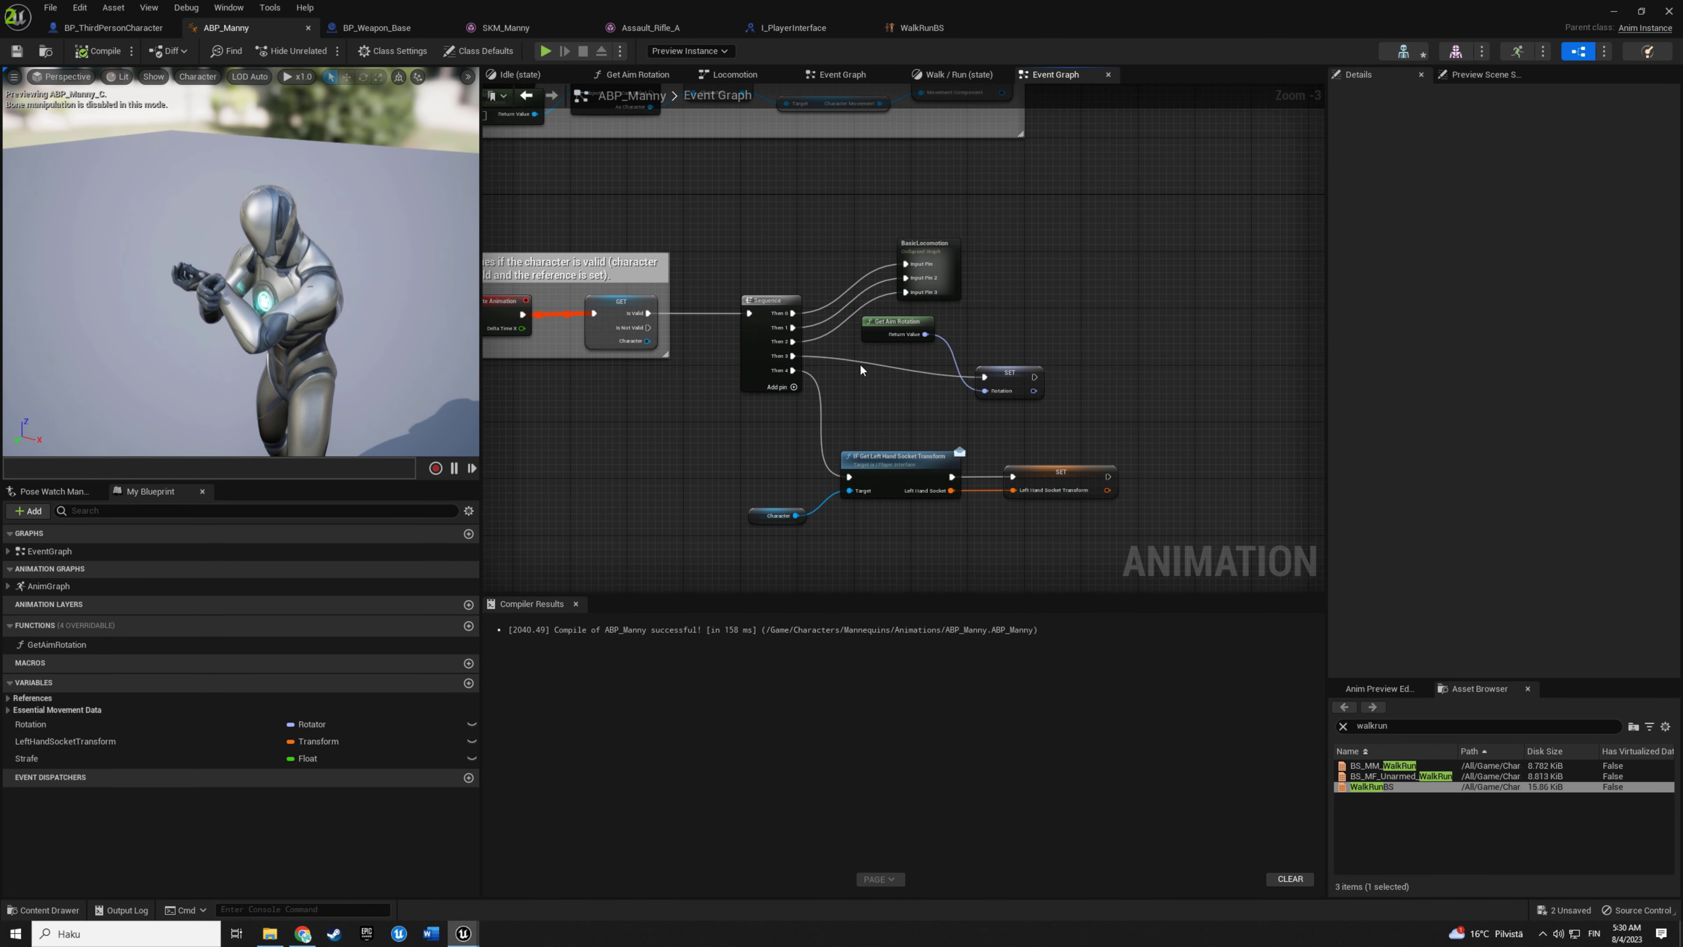
# Move the Get Aim Rotation and left-hand socket nodes down and to the right.
pyautogui.moveTo(1115, 535); pyautogui.dragTo(1113, 534)
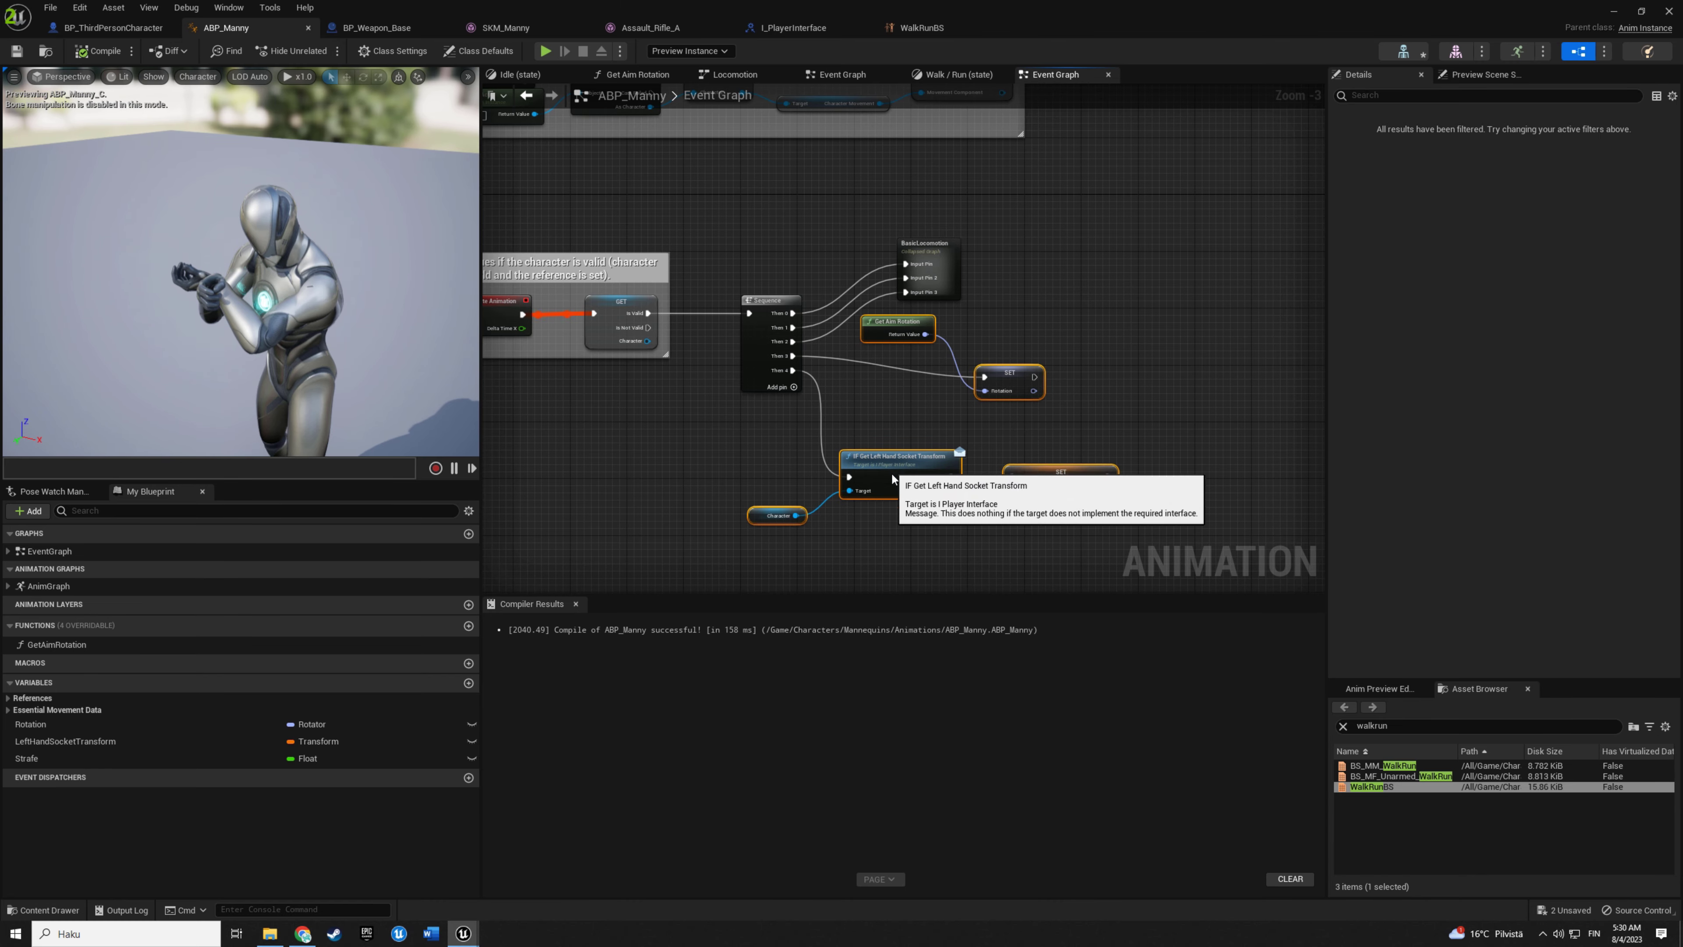
pyautogui.moveTo(881, 467); pyautogui.dragTo(916, 530)
pyautogui.moveTo(969, 385); pyautogui.dragTo(961, 421)
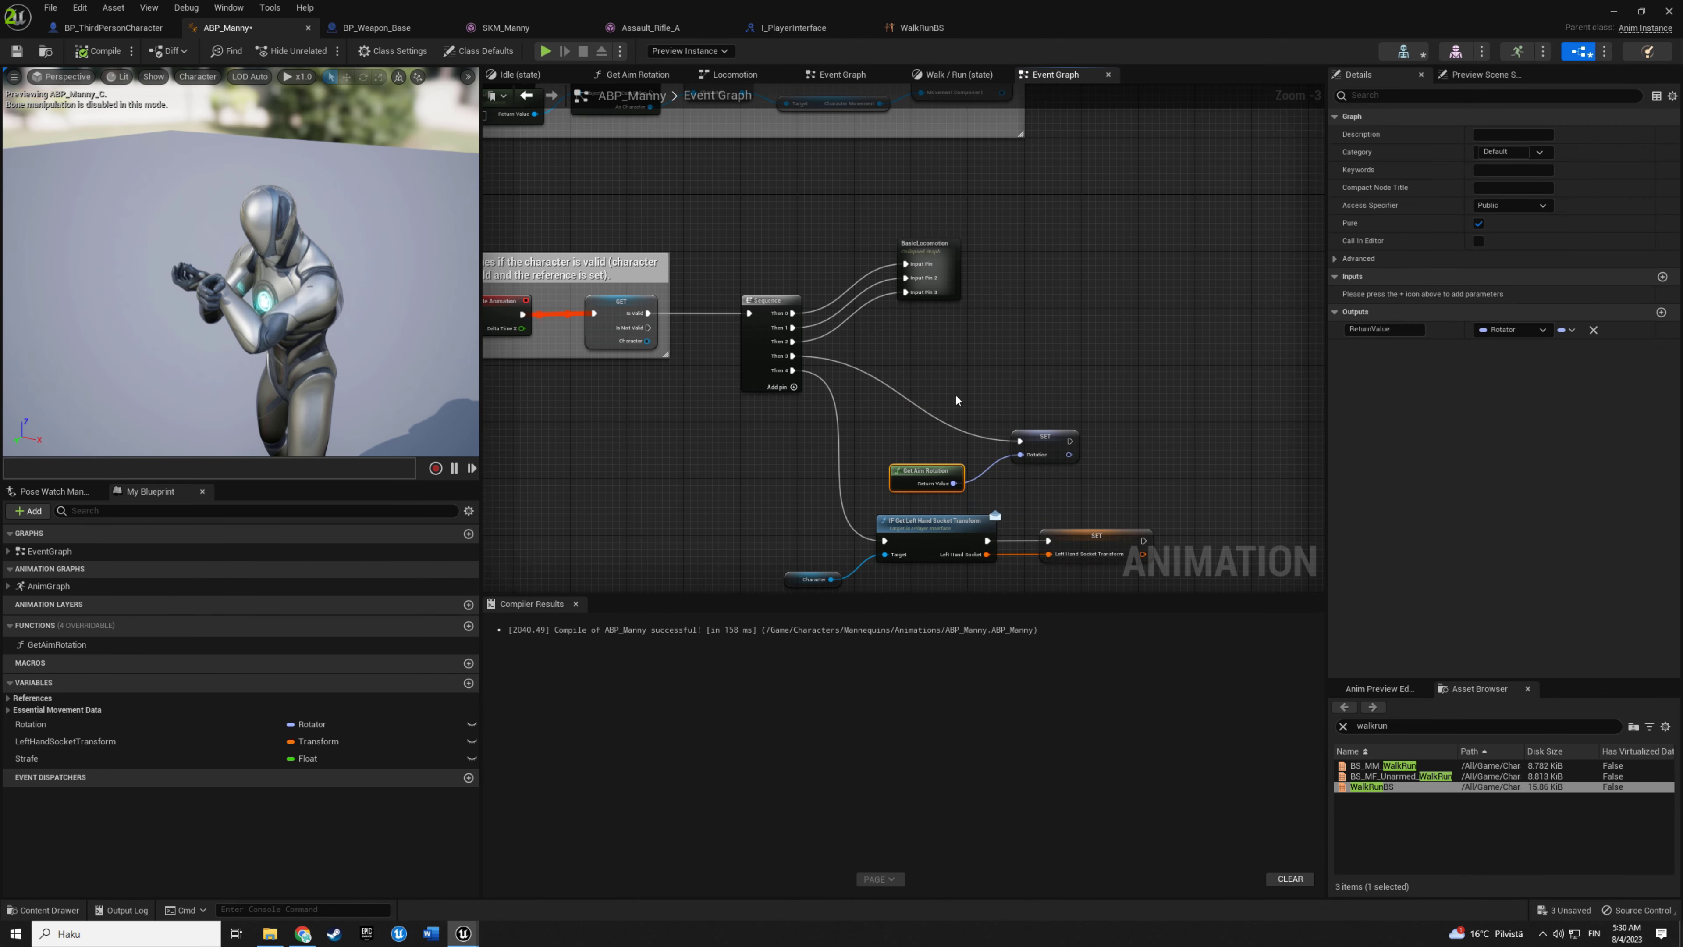
# Open the BasicLocomotion collapsed graph and pan to its velocity, Ground Speed and Should Move logic.
pyautogui.doubleClick(953, 294)
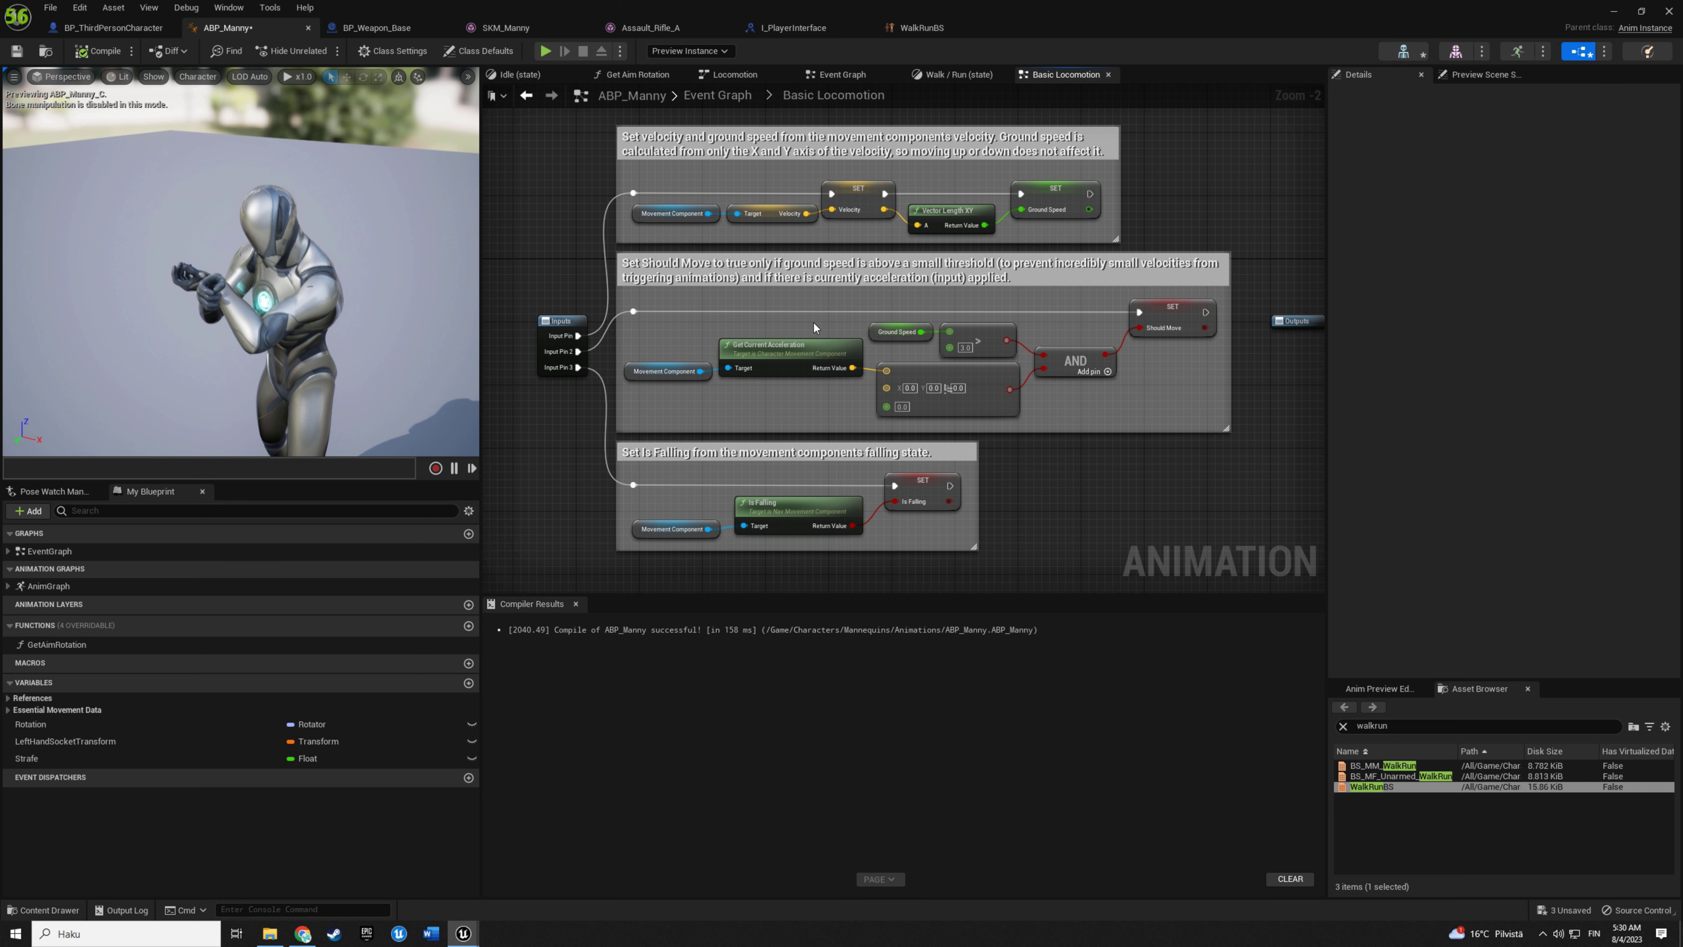
pyautogui.scroll(2, 814, 322)
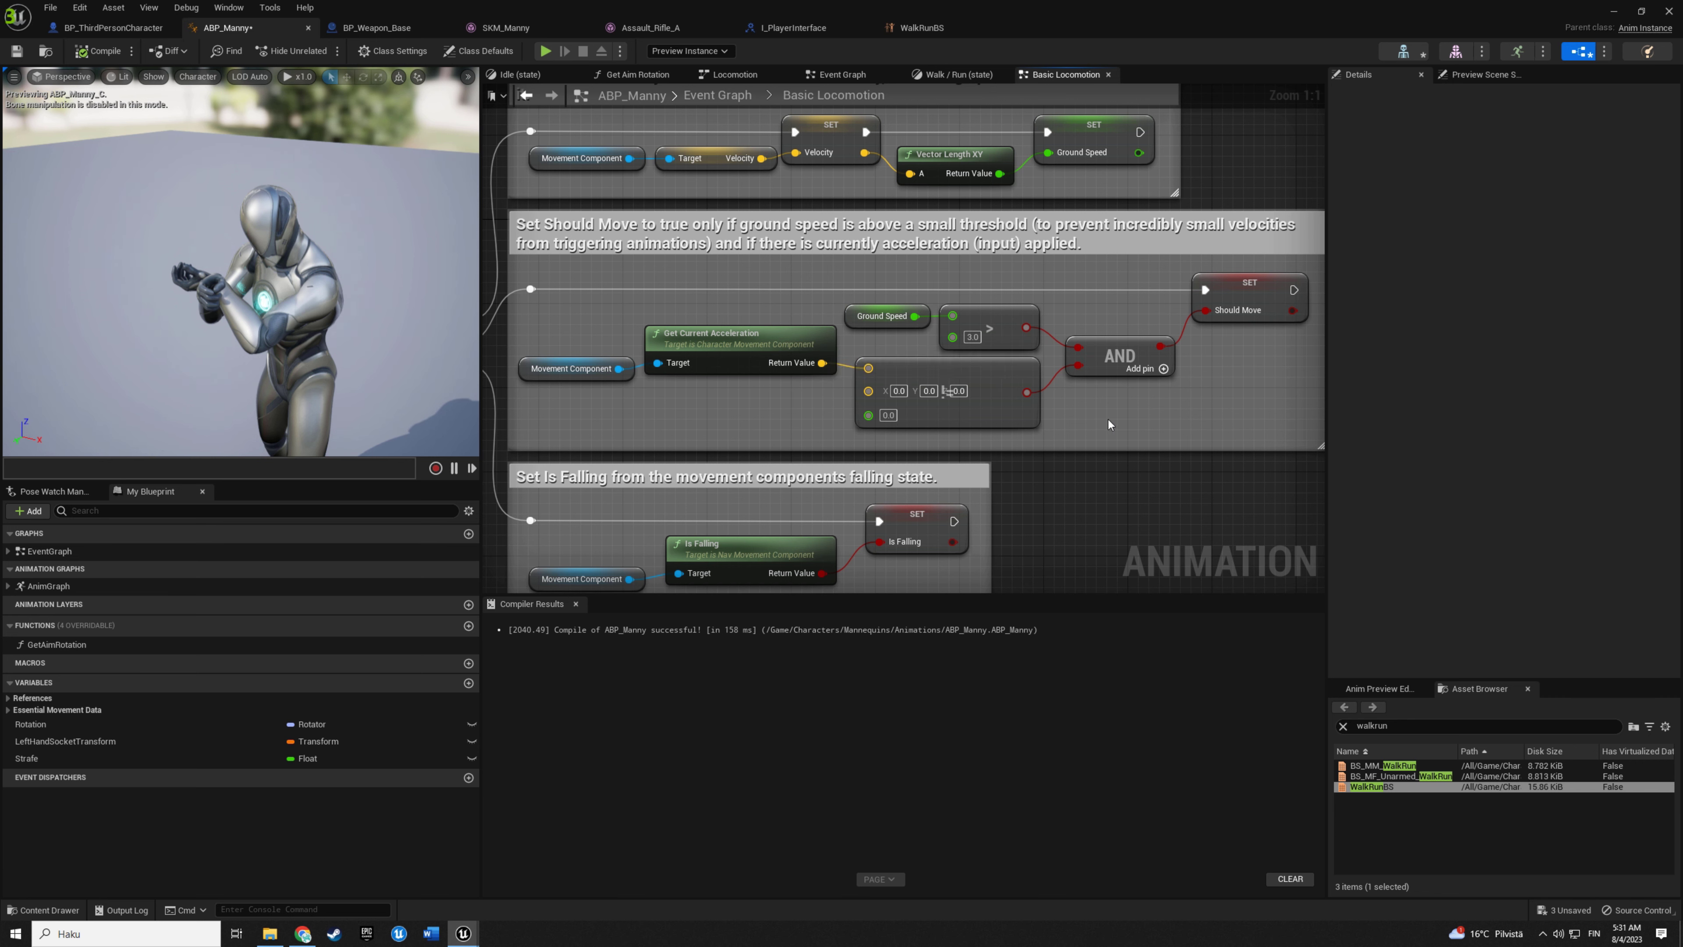
pyautogui.scroll(-1, 1110, 424)
pyautogui.moveTo(826, 224); pyautogui.dragTo(840, 324, button='right')
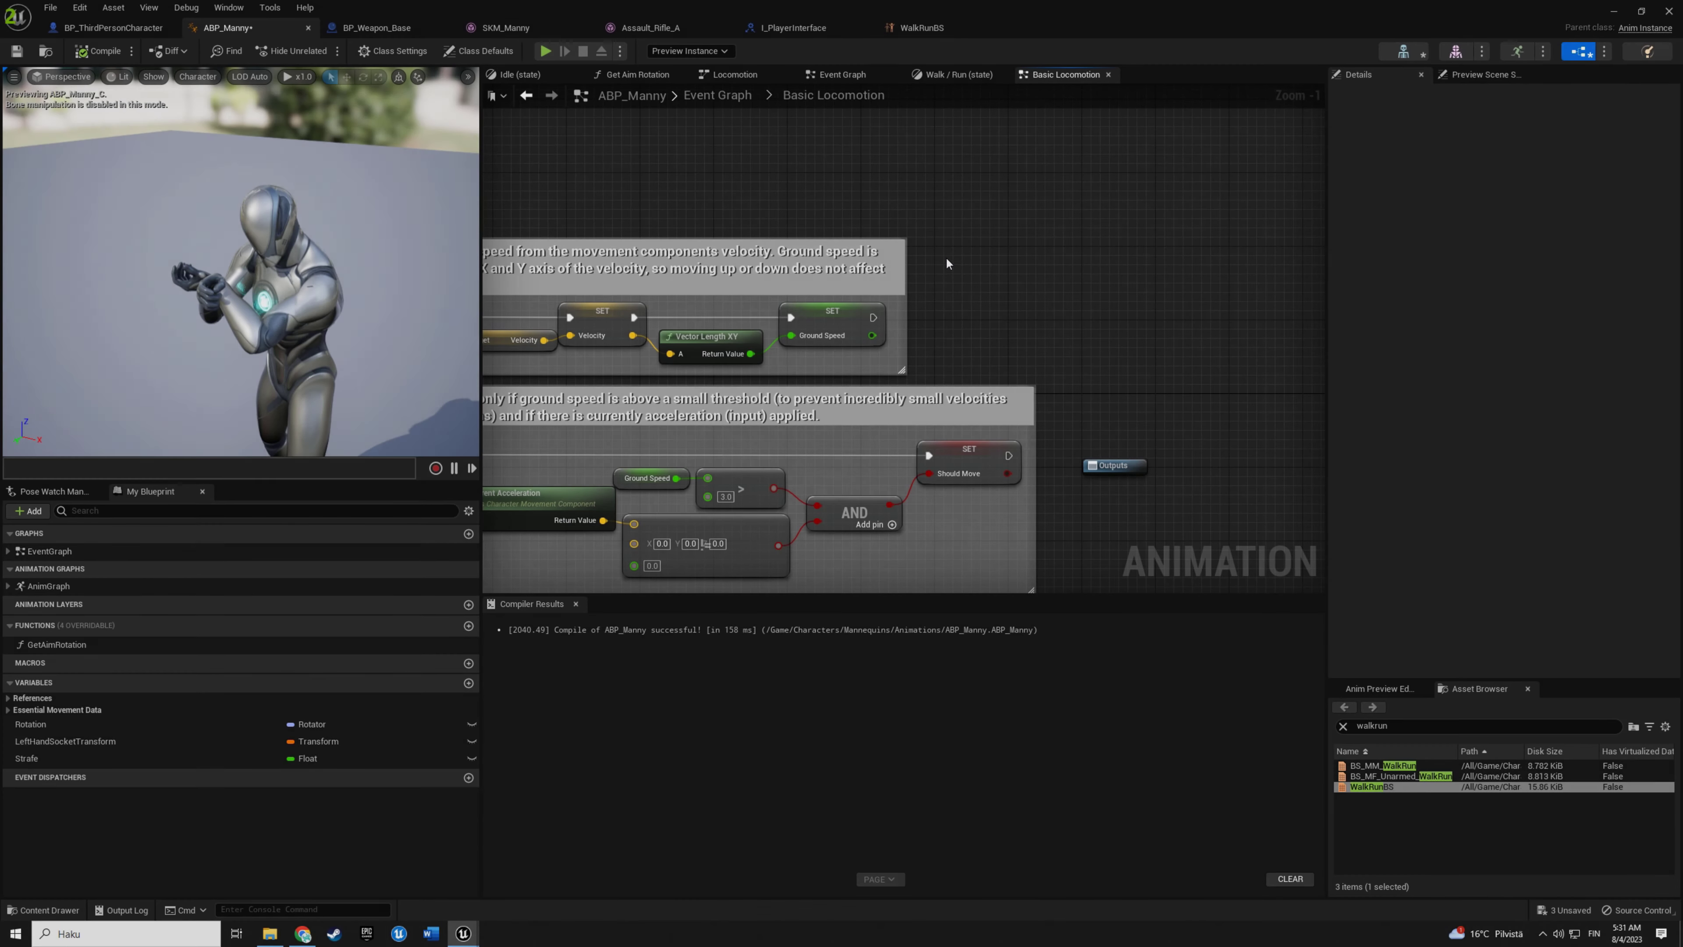
# Add a Character getter and a Get Actor Rotation node pulled from it.
pyautogui.rightClick(946, 258)
pyautogui.write('get character')
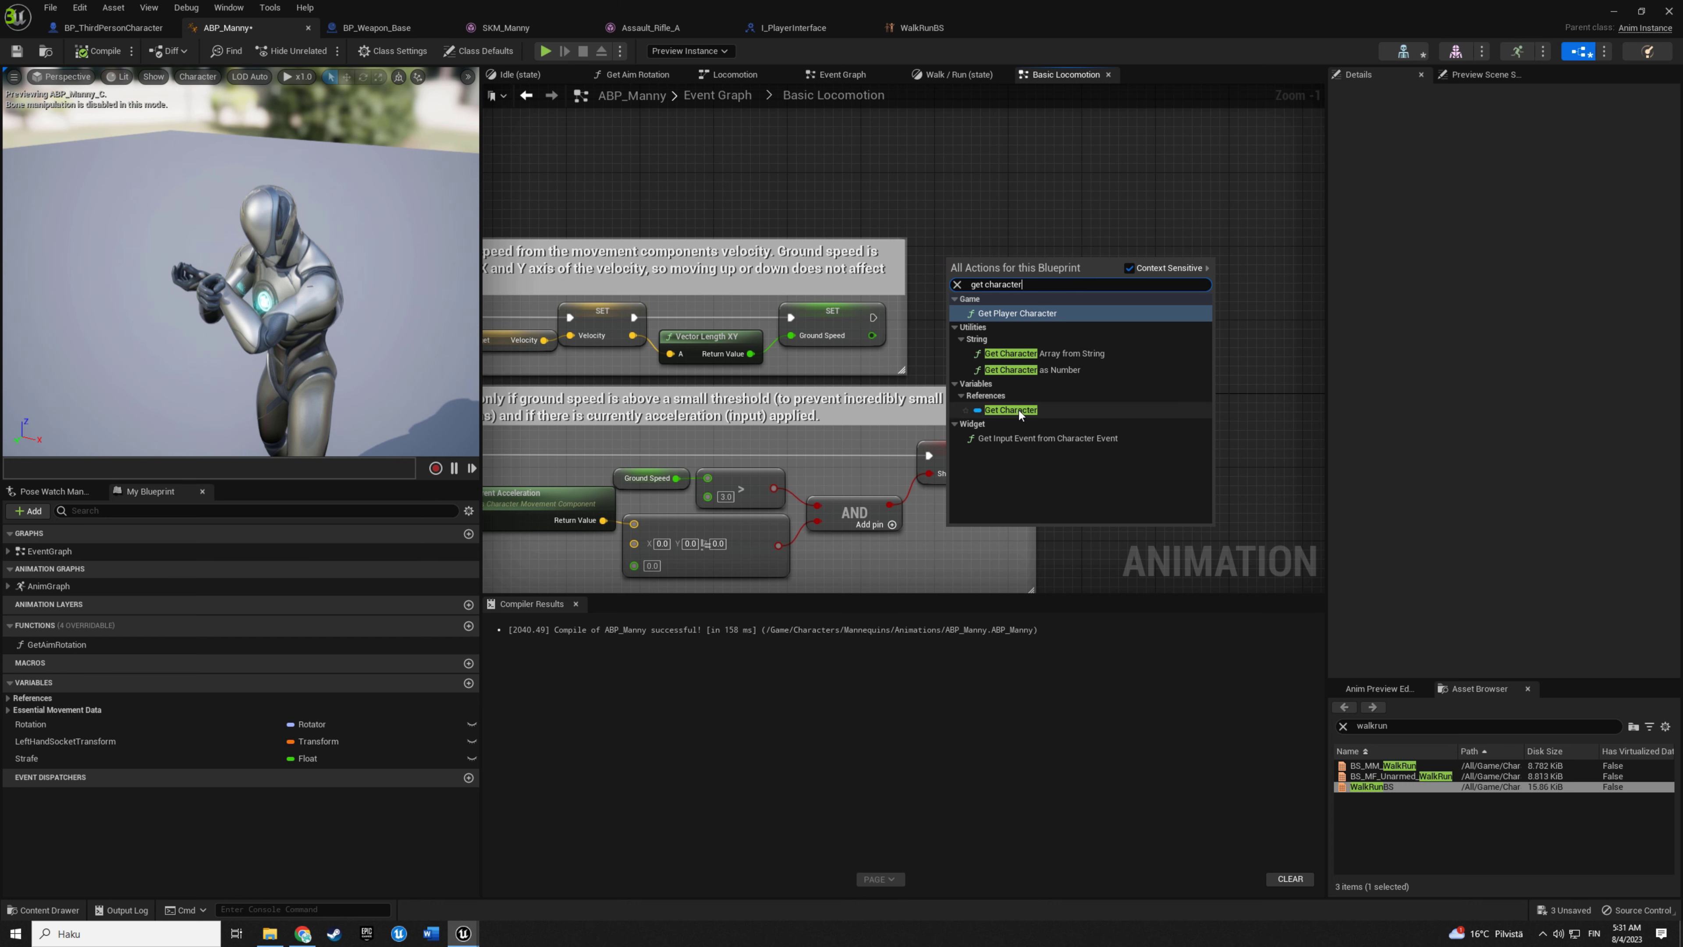
pyautogui.click(1019, 410)
pyautogui.moveTo(1060, 282); pyautogui.dragTo(892, 318, button='right')
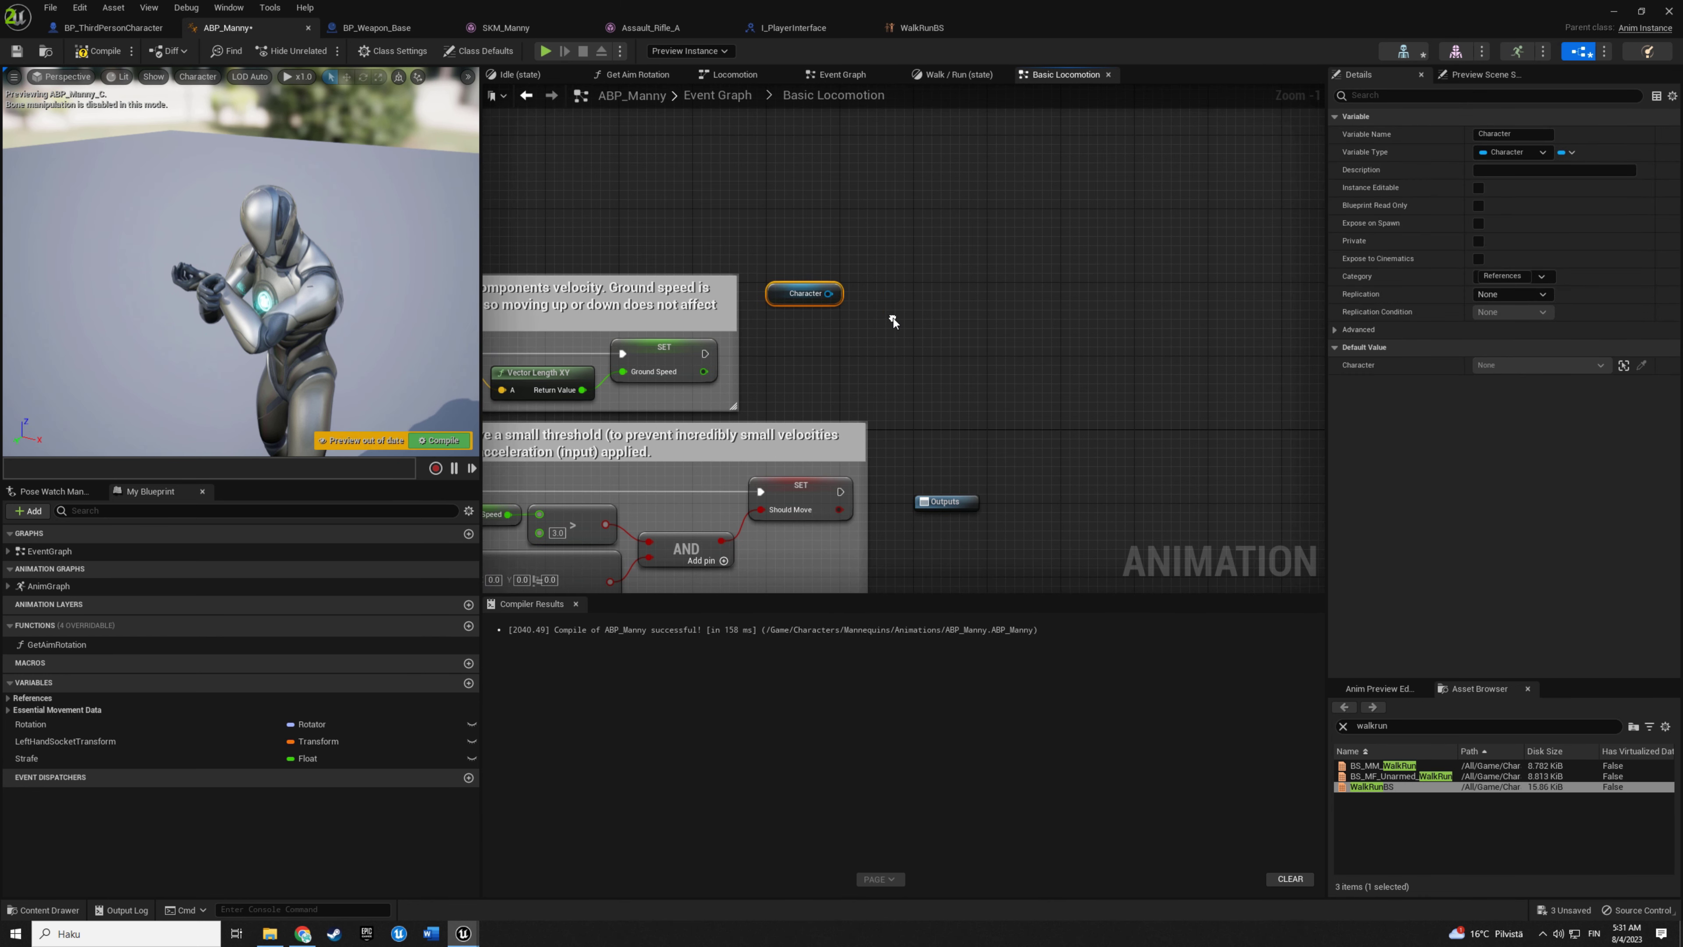
pyautogui.click(892, 318)
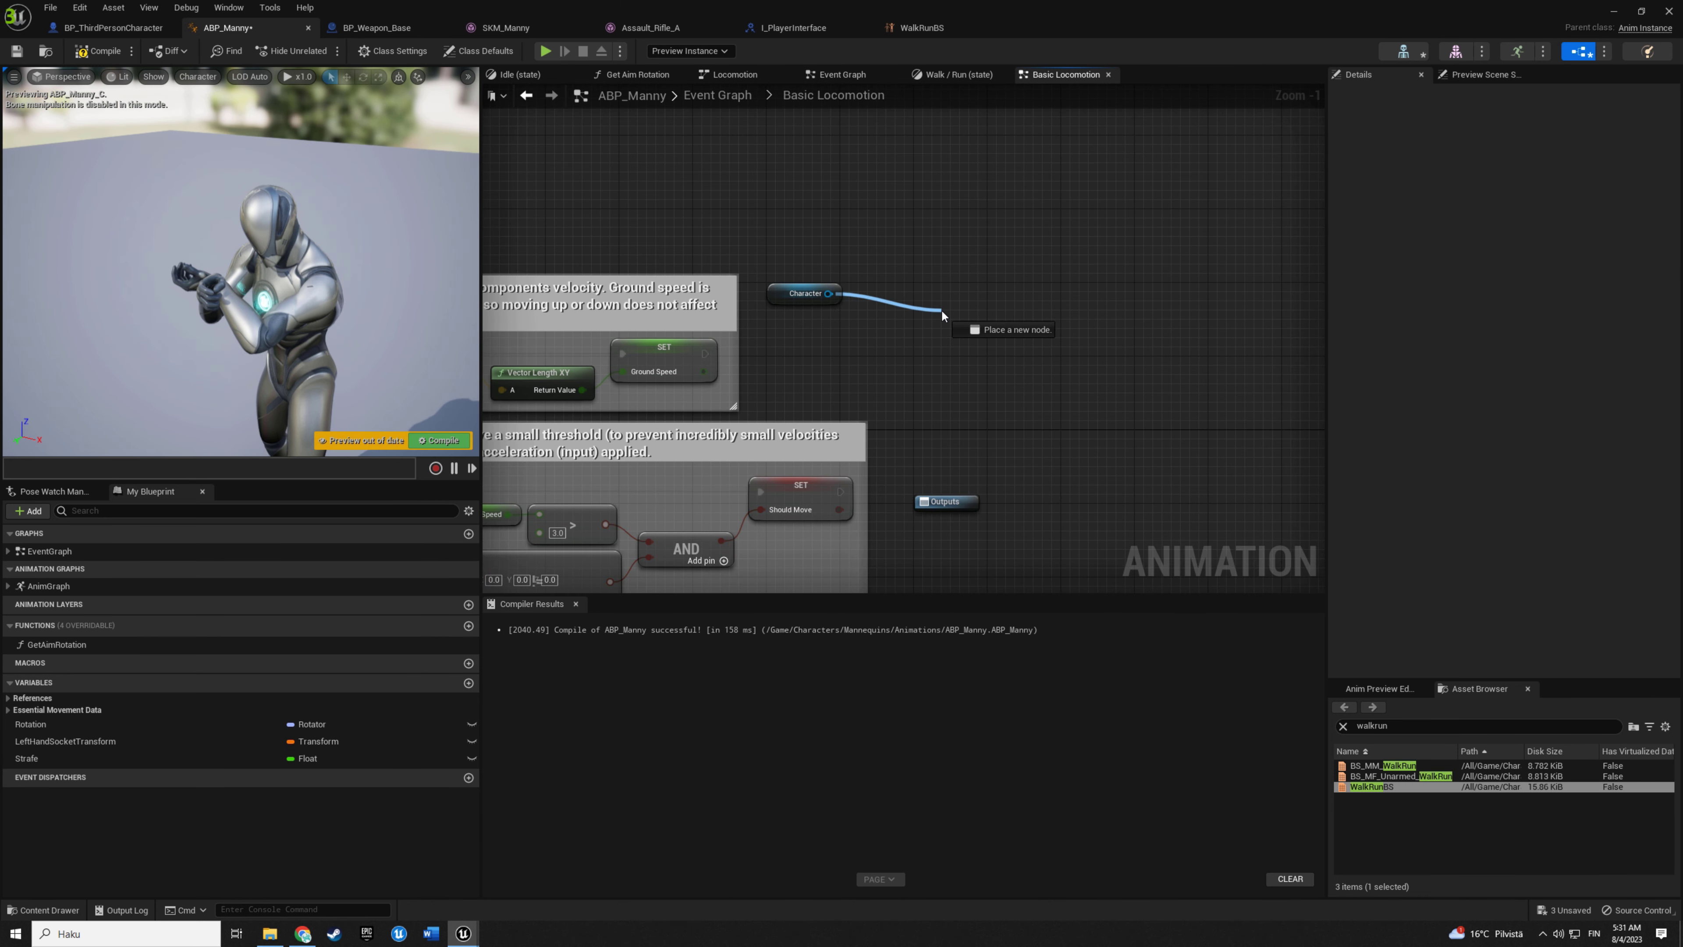
pyautogui.moveTo(829, 293); pyautogui.dragTo(938, 310)
pyautogui.write('get actor')
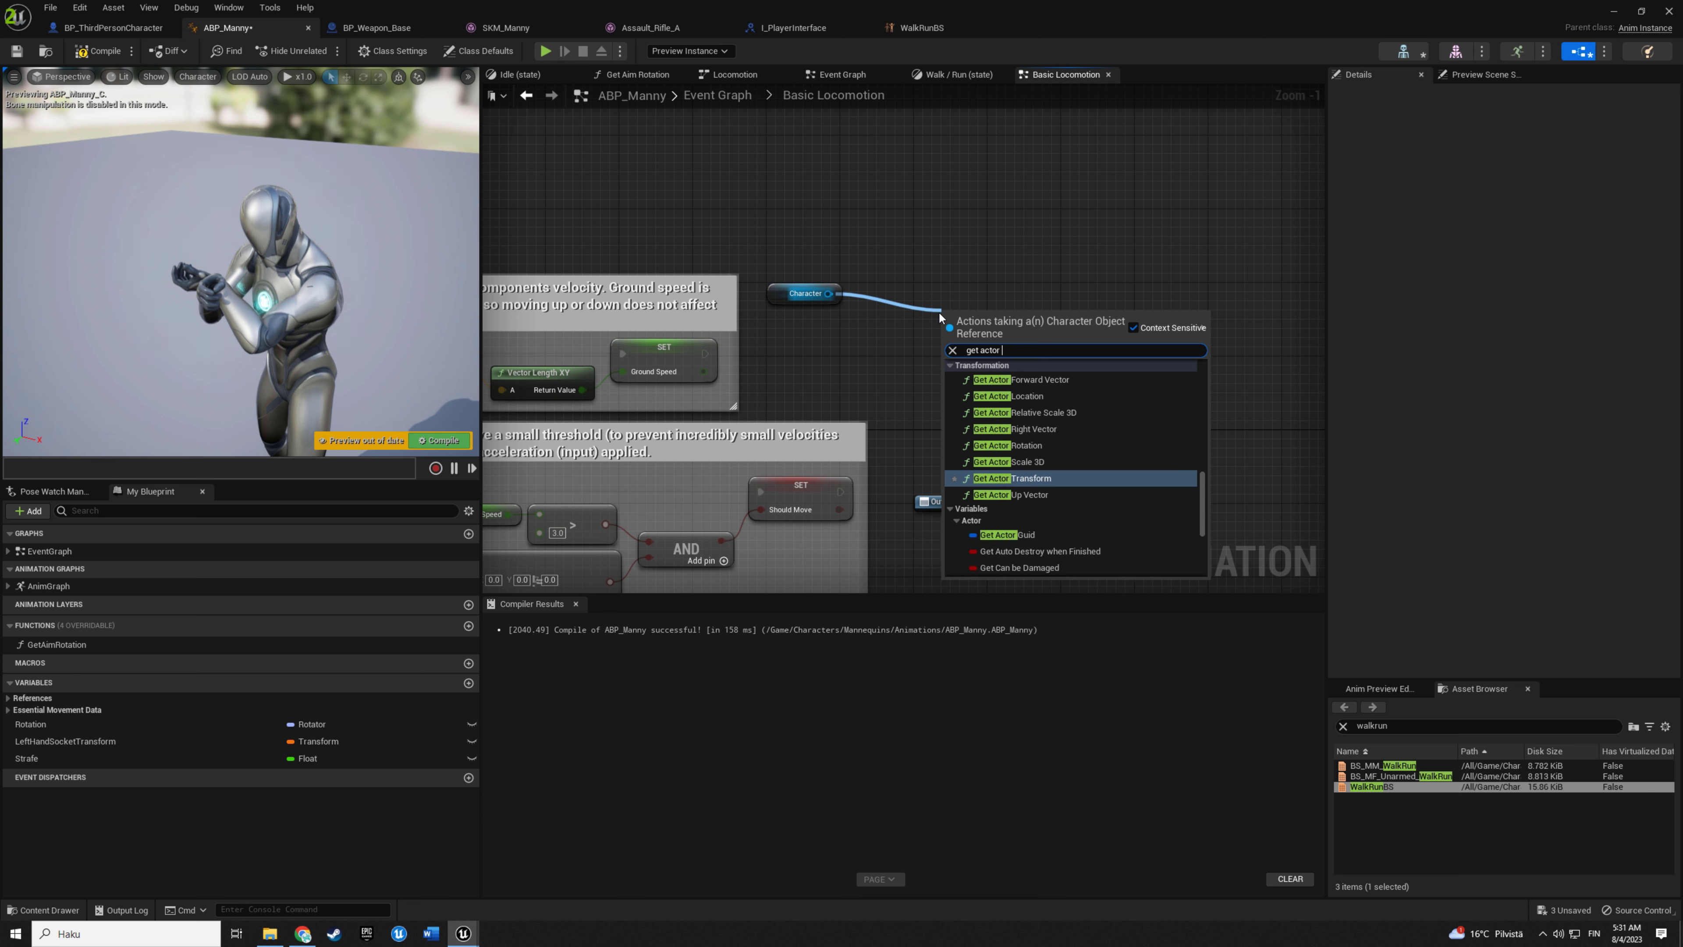
pyautogui.write(' rota')
pyautogui.press('Return')
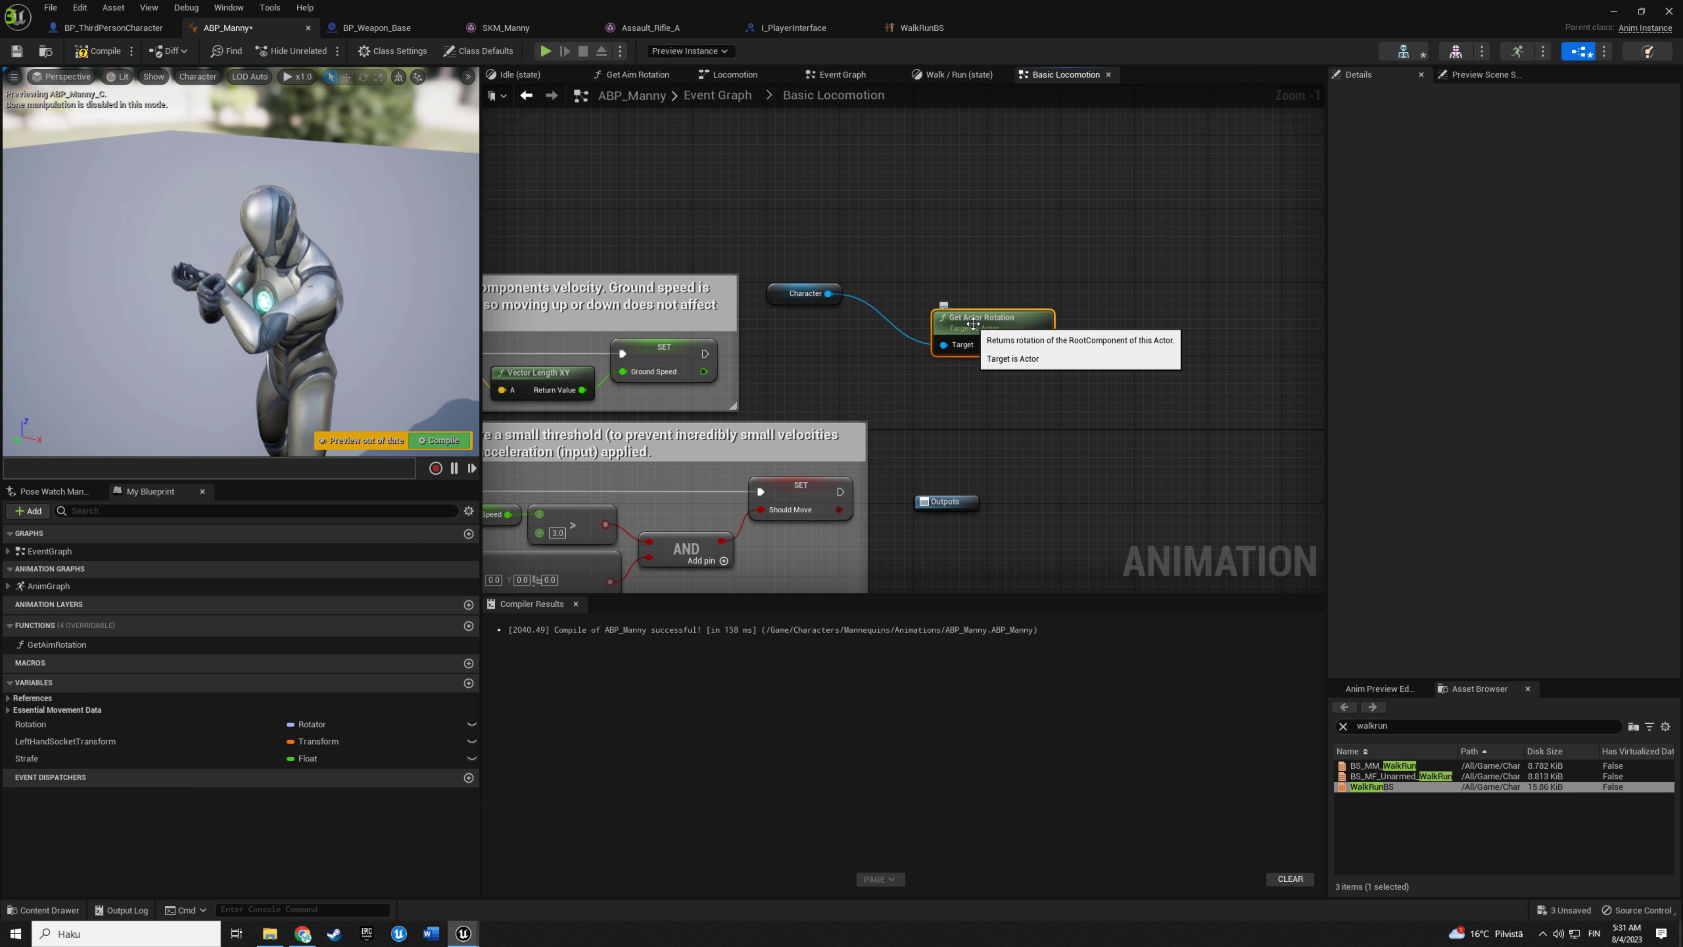
# Add Calculate Direction fed by the actor rotation, and wire the velocity into its Velocity pin.
pyautogui.moveTo(986, 331)
pyautogui.mouseDown()
pyautogui.moveTo(940, 295)
pyautogui.moveTo(1071, 326)
pyautogui.mouseUp()
pyautogui.write('calculate')
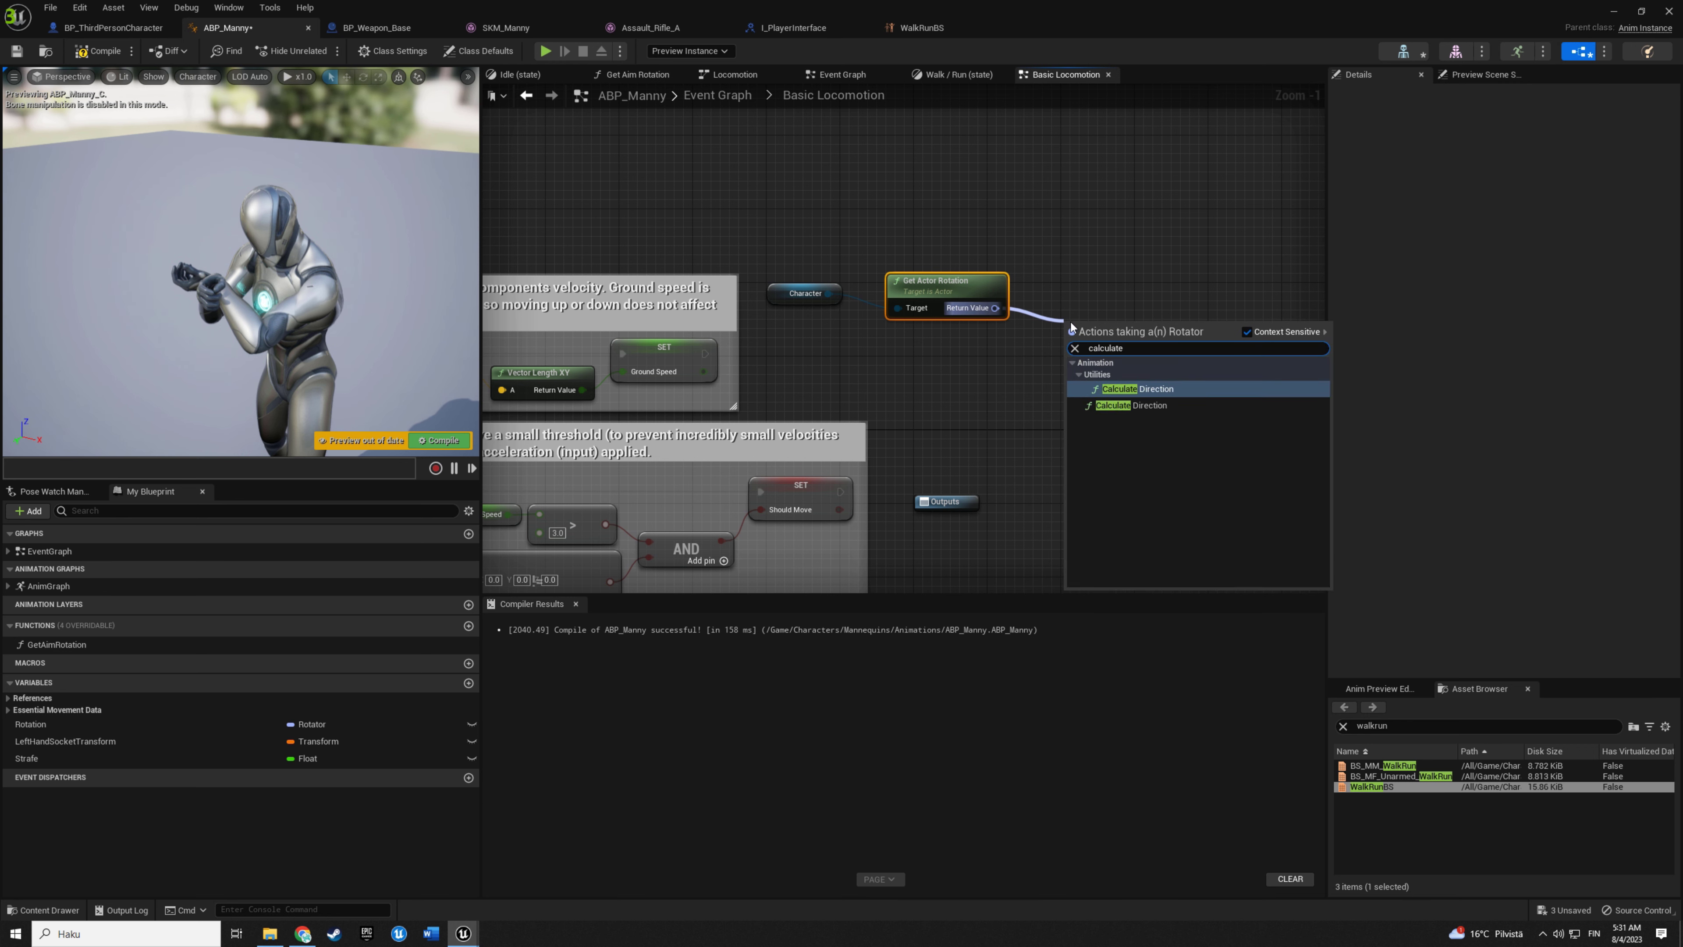
pyautogui.press('Return')
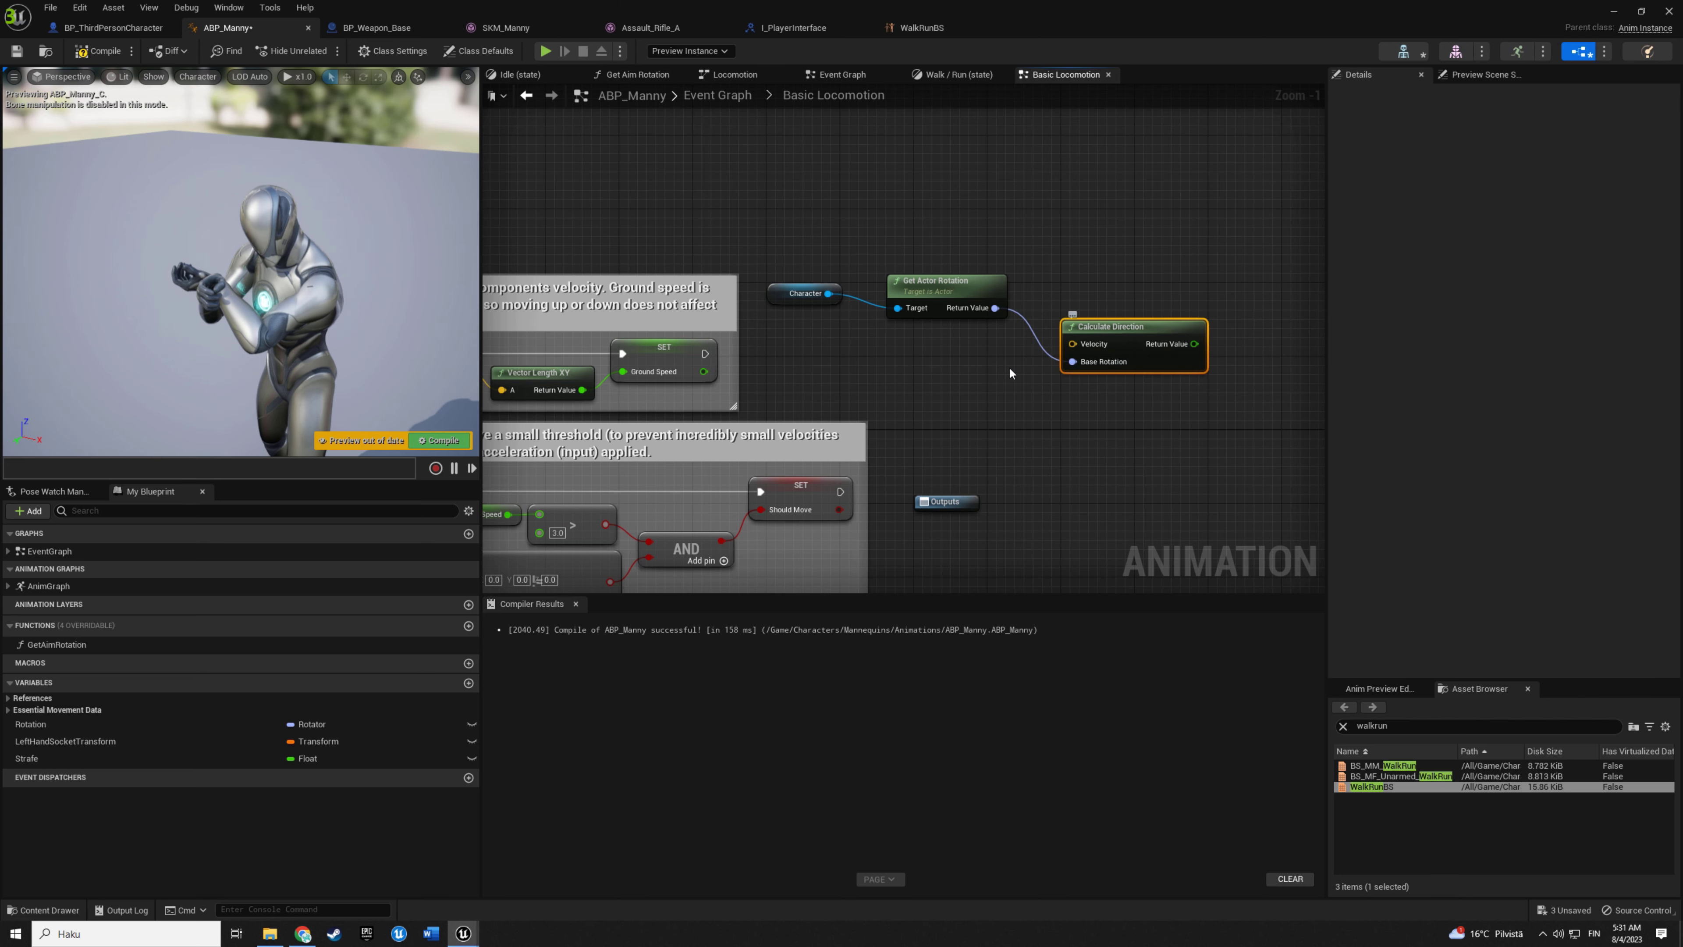
pyautogui.moveTo(491, 382); pyautogui.dragTo(841, 340, button='right')
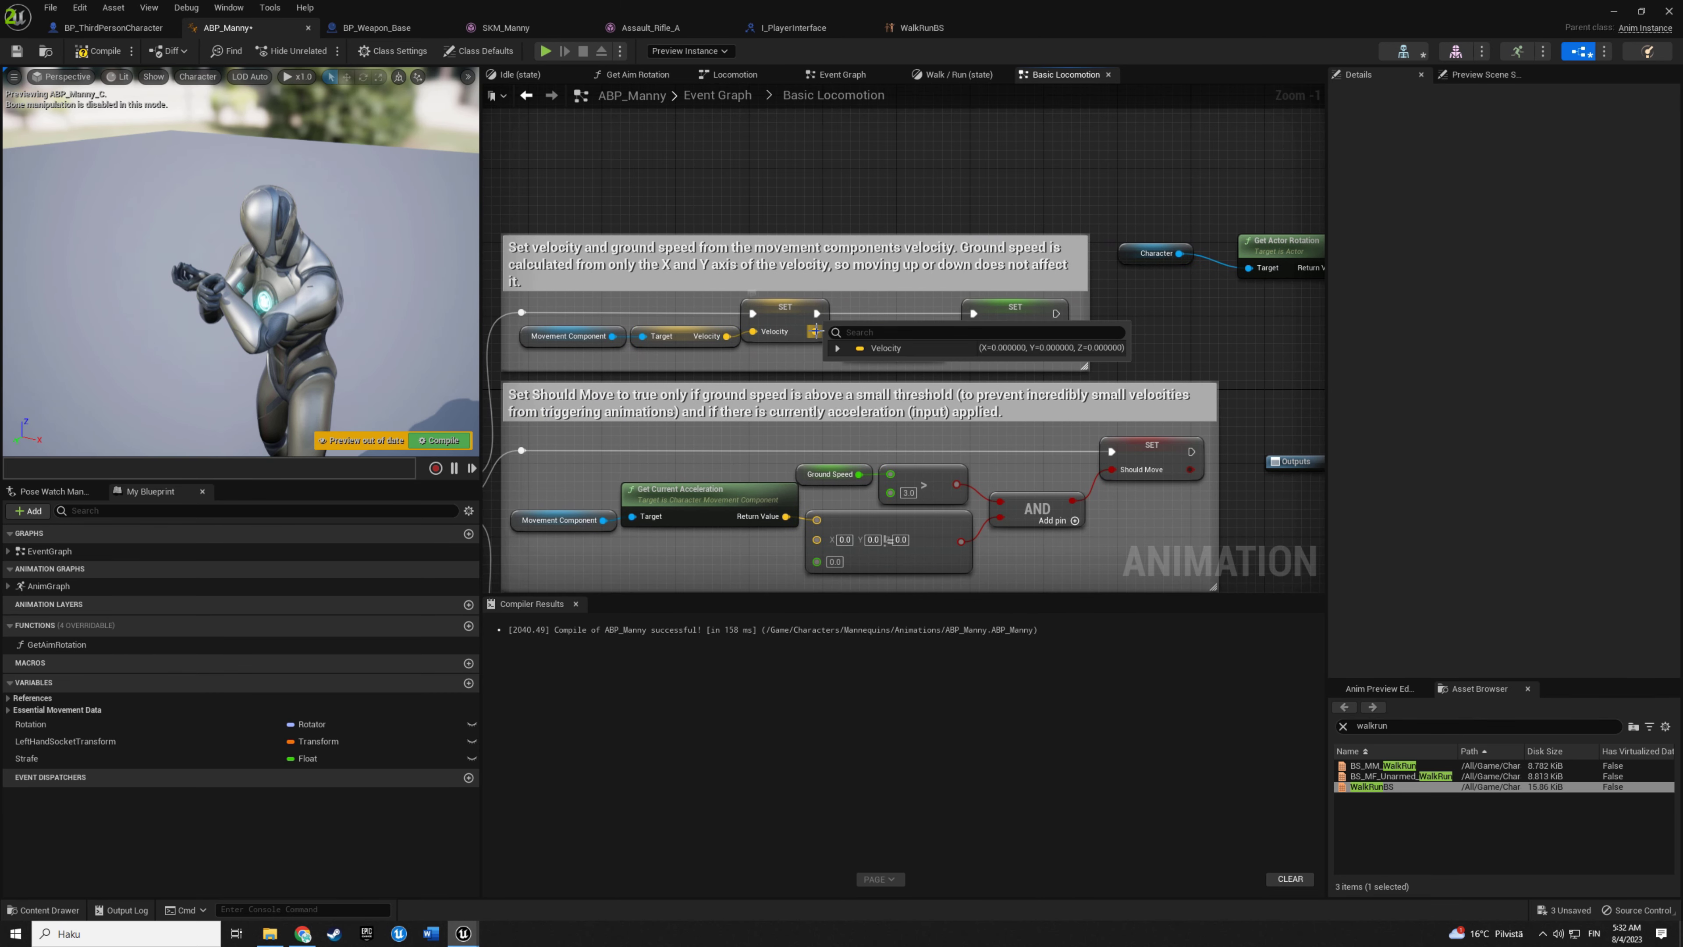
pyautogui.moveTo(814, 331); pyautogui.dragTo(1255, 307)
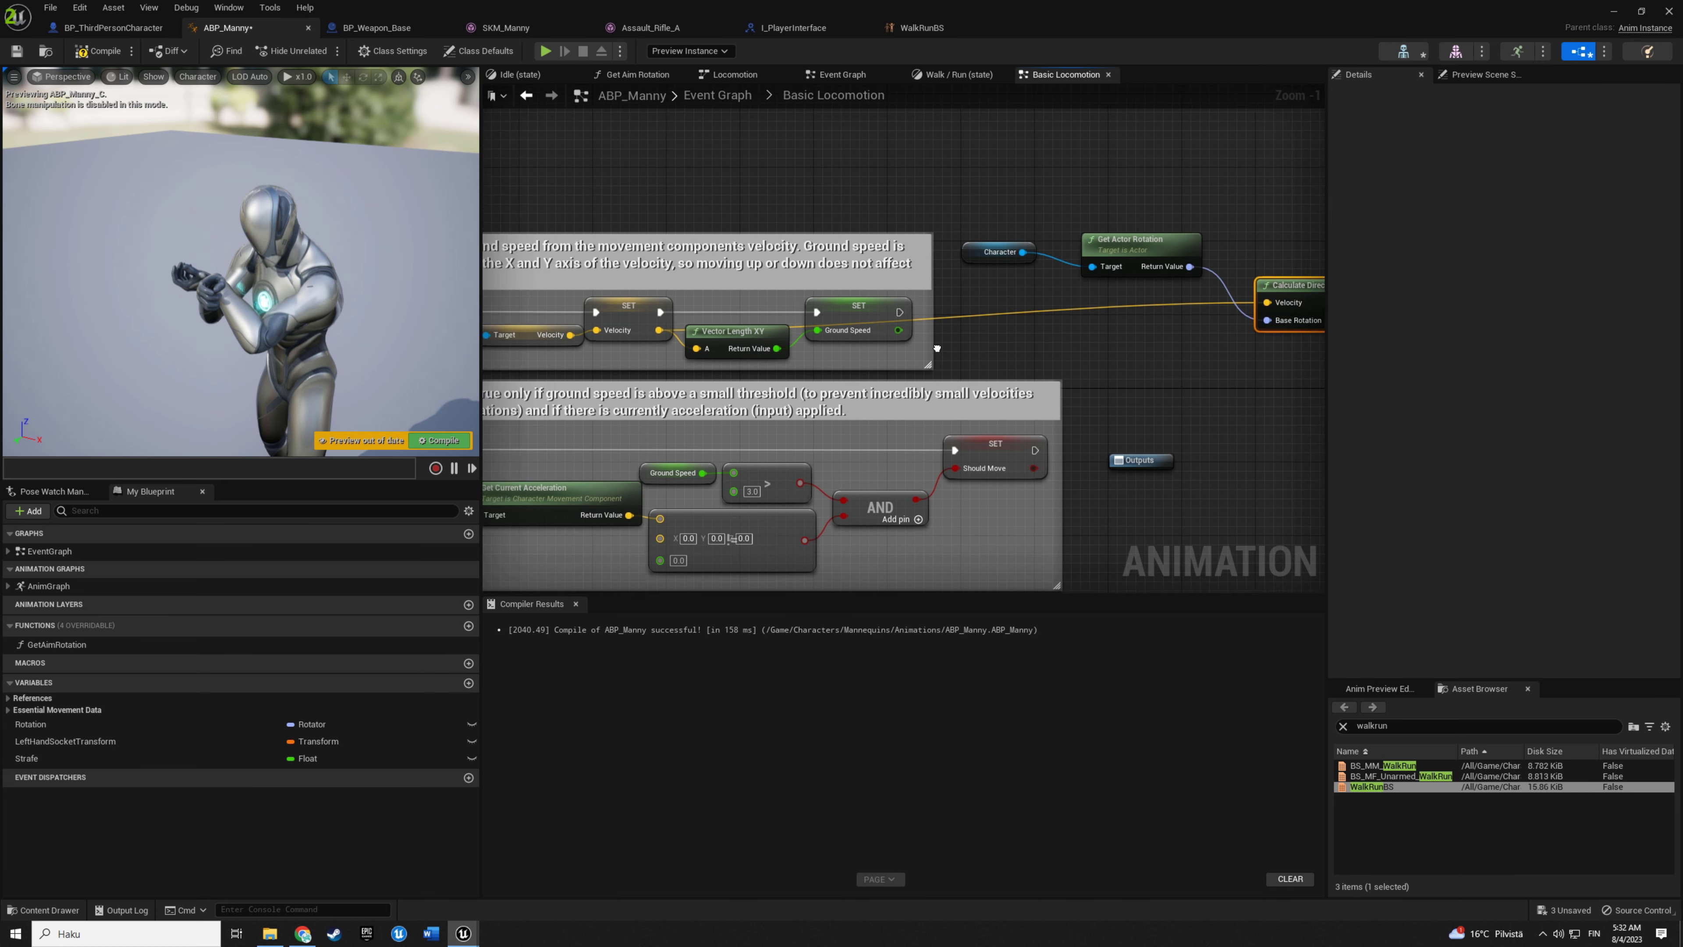
# Reroute the velocity wire through two reroute points placed below the Velocity node.
pyautogui.scroll(-2, 1220, 246)
pyautogui.click(921, 249)
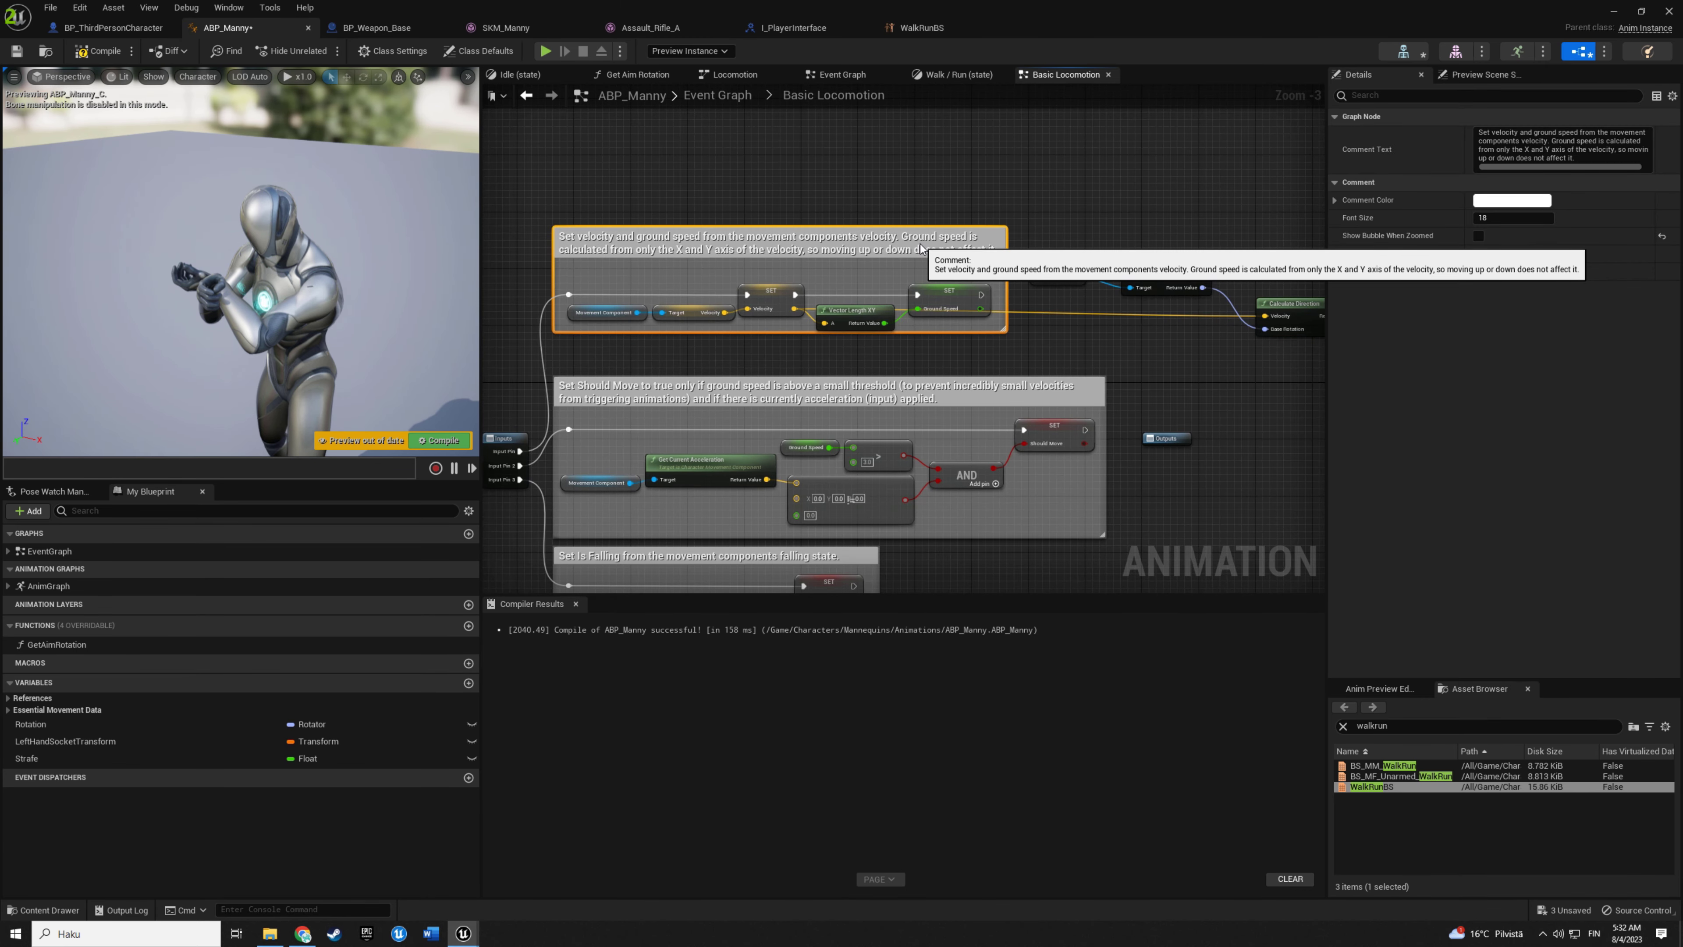
pyautogui.click(954, 348)
pyautogui.scroll(3, 923, 318)
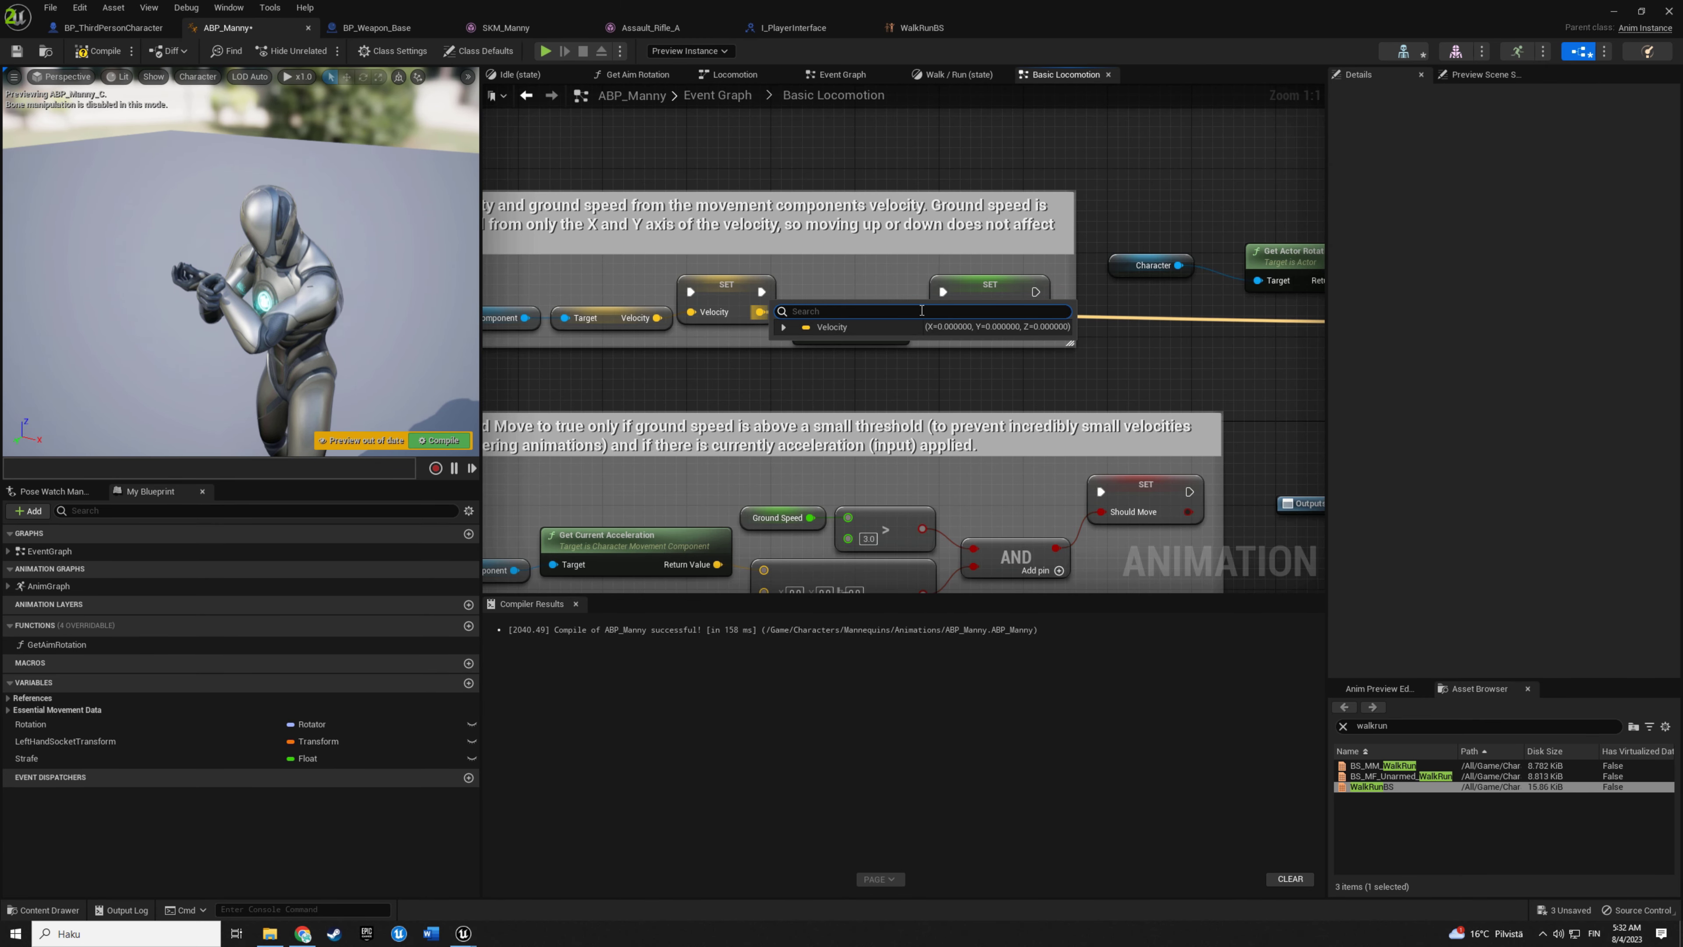
pyautogui.doubleClick(1122, 317)
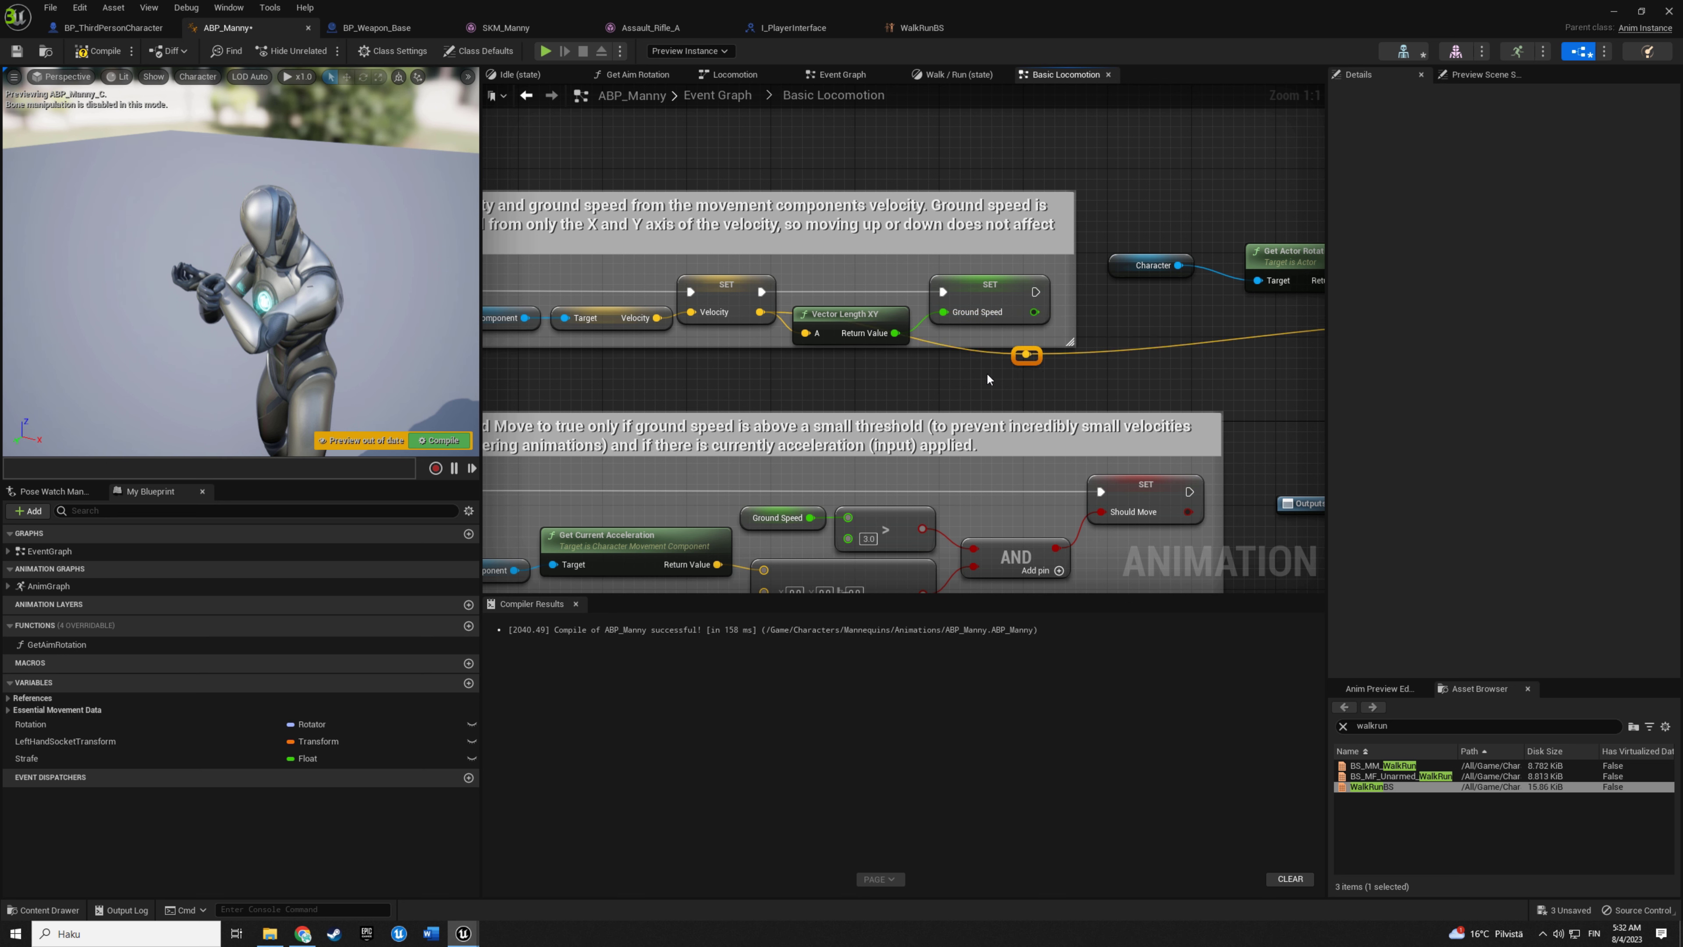
pyautogui.moveTo(987, 378); pyautogui.dragTo(797, 376)
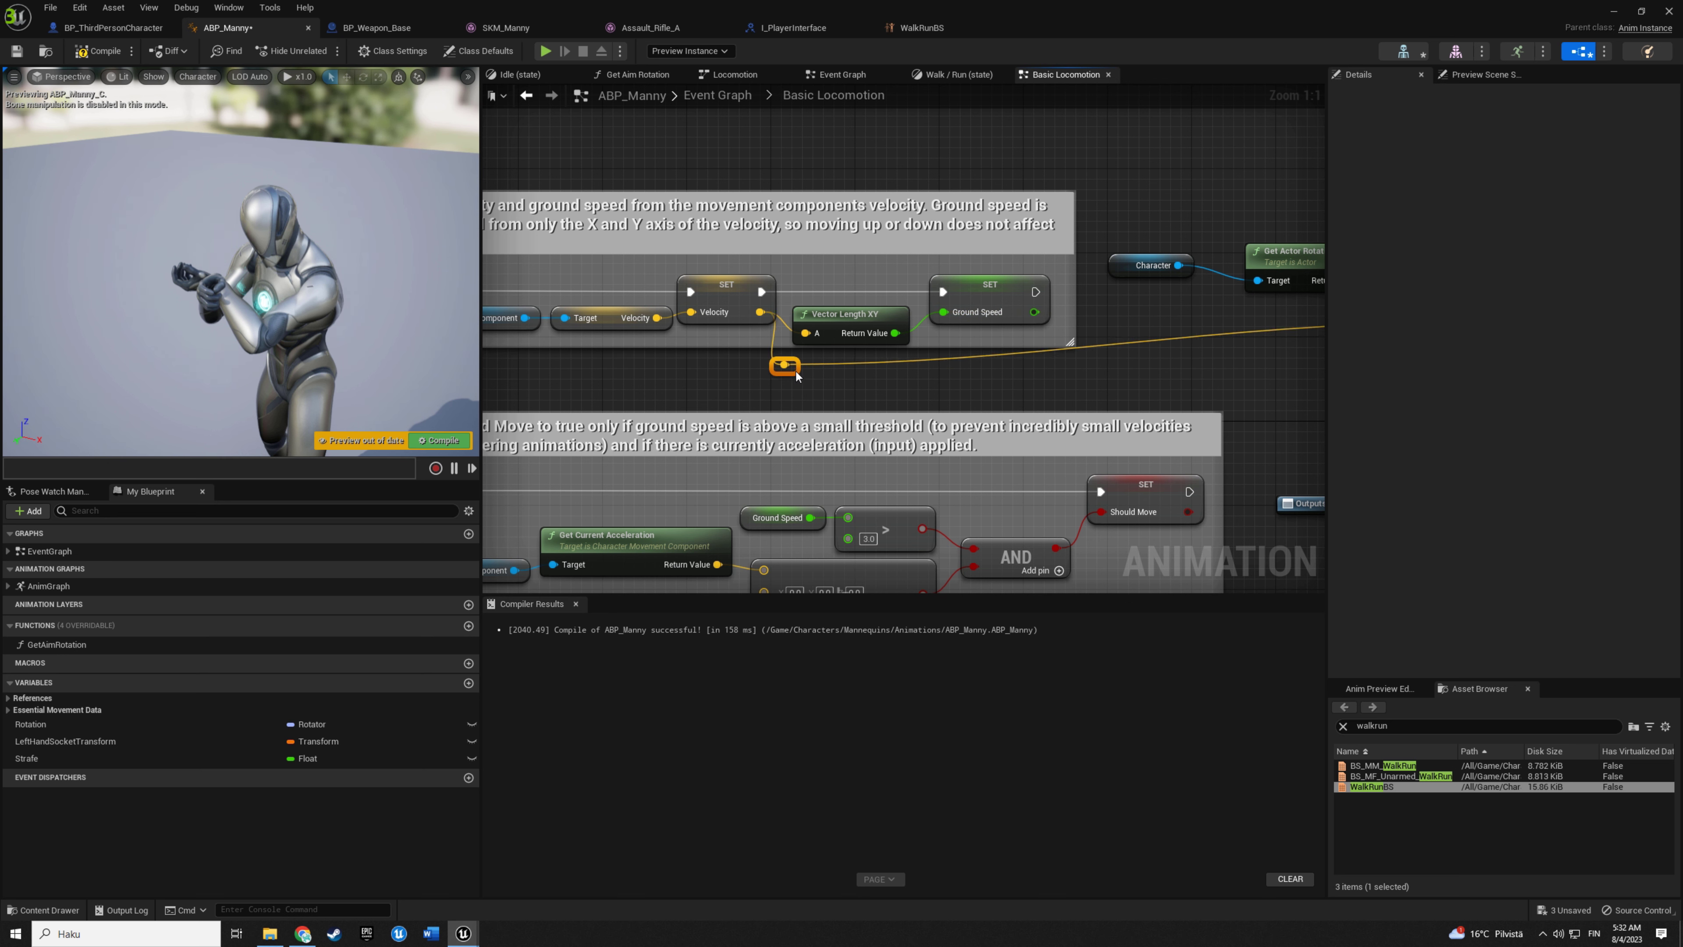
pyautogui.doubleClick(1098, 344)
pyautogui.moveTo(1098, 346); pyautogui.dragTo(1140, 367)
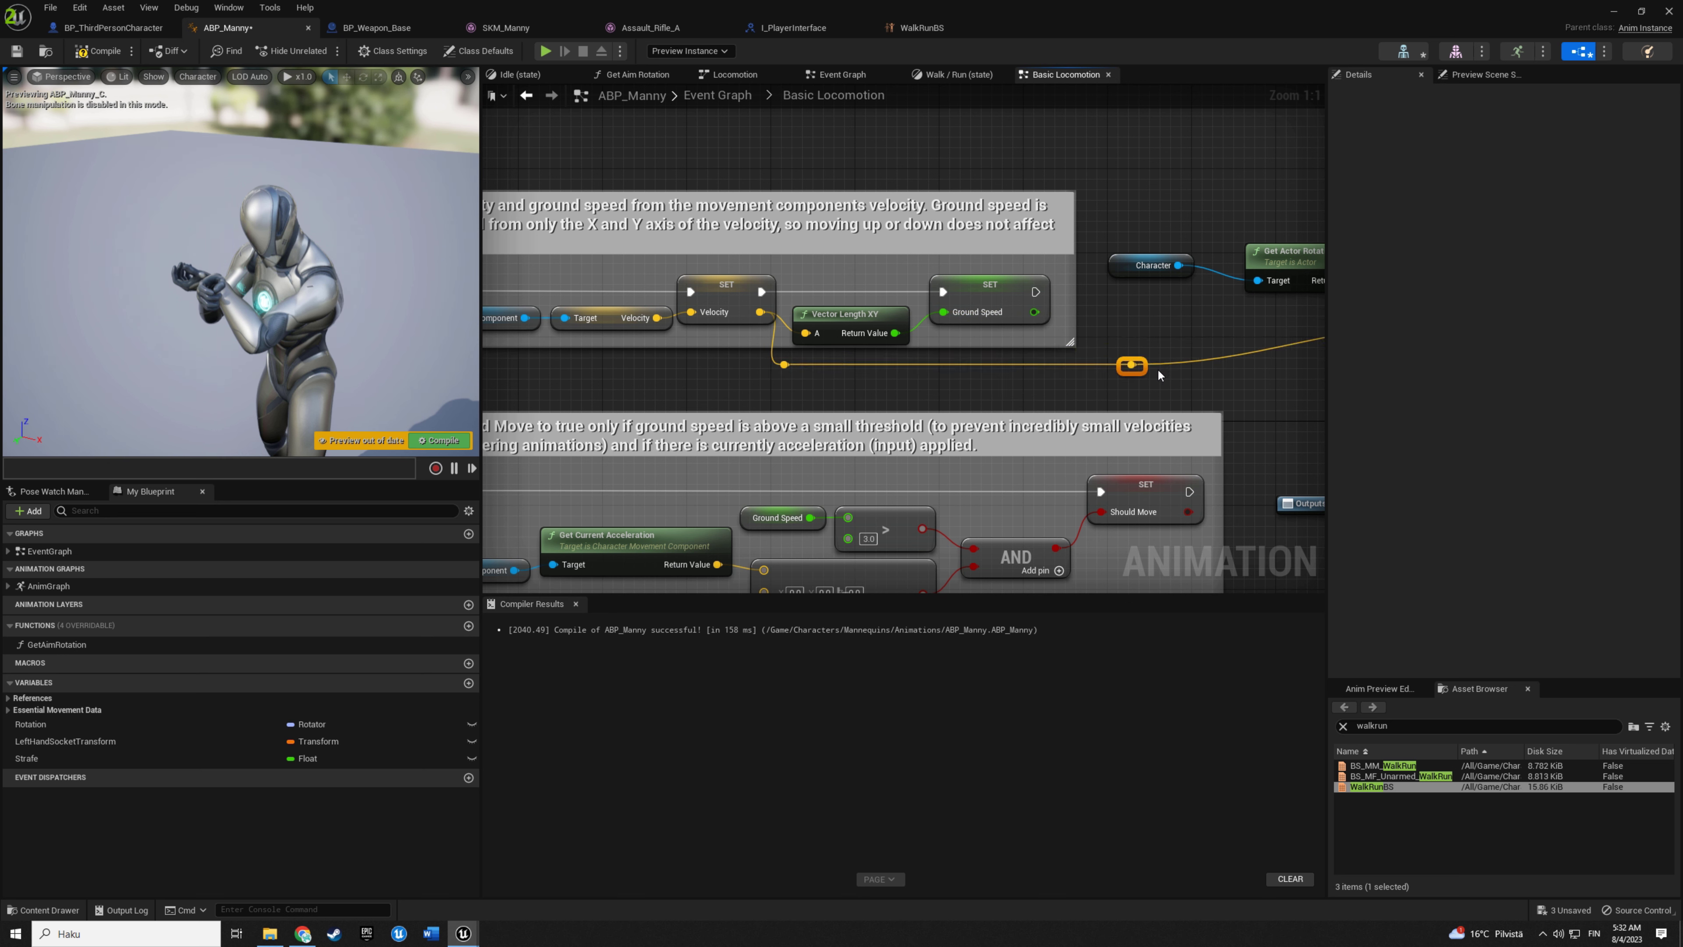
pyautogui.moveTo(1258, 389); pyautogui.dragTo(928, 390, button='right')
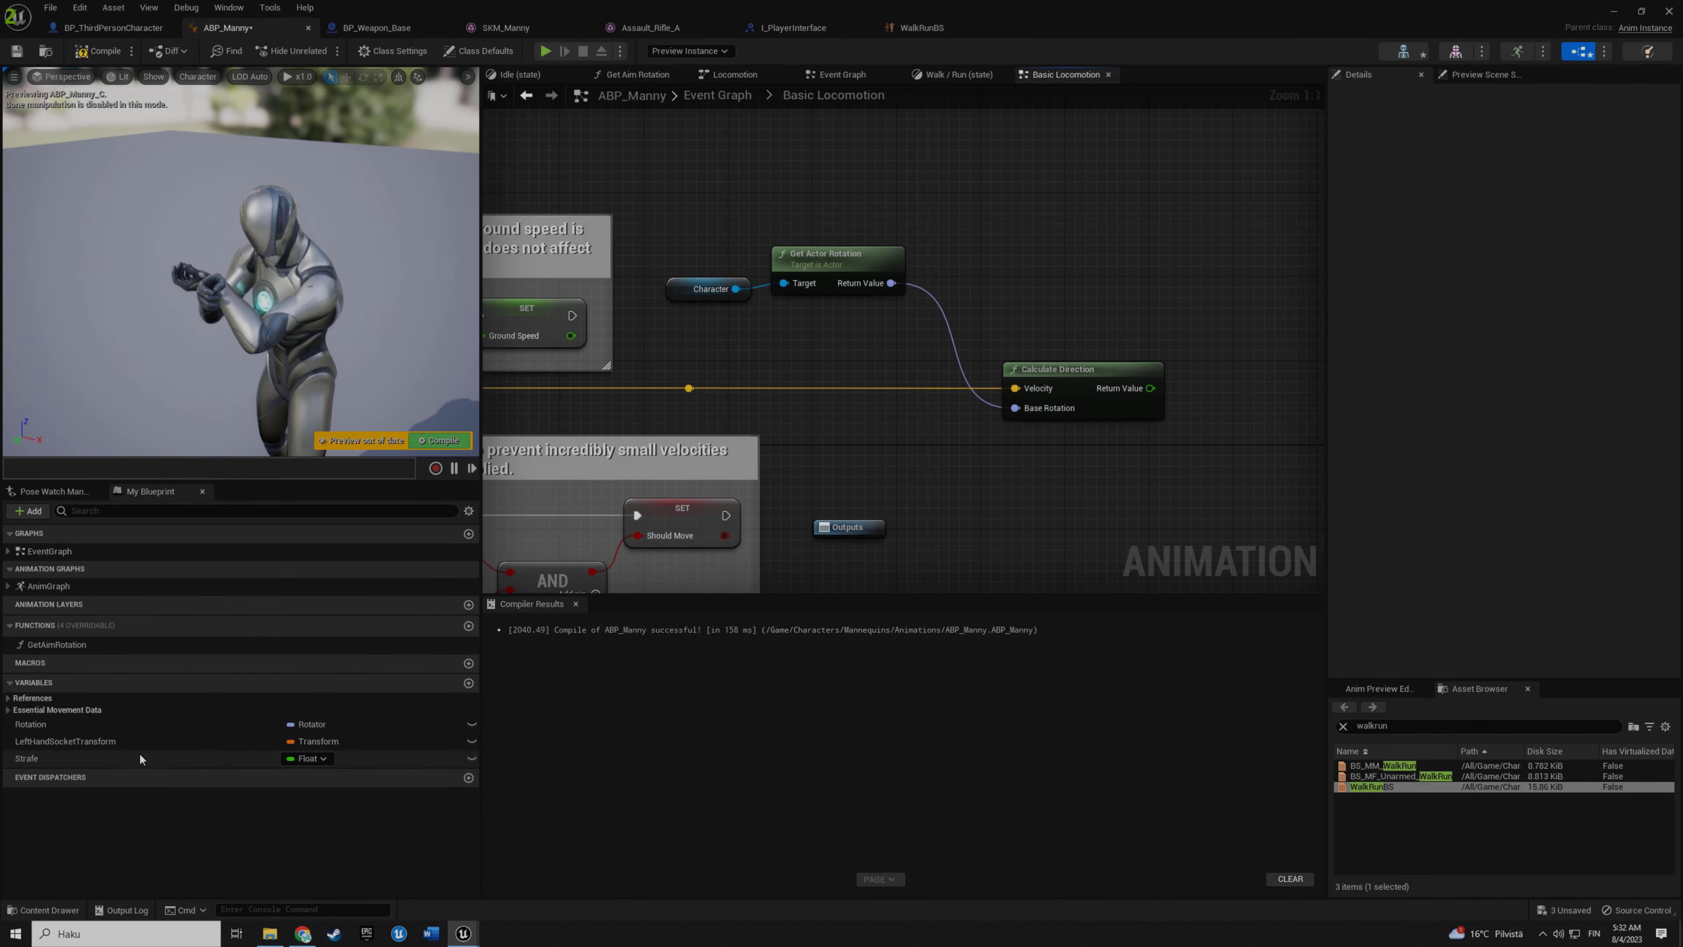
# Set Strafe from Calculate Direction's Return Value, executed after SET Ground Speed.
pyautogui.click(157, 756)
pyautogui.moveTo(158, 756); pyautogui.dragTo(1195, 310)
pyautogui.moveTo(1150, 388)
pyautogui.mouseDown()
pyautogui.moveTo(1205, 336)
pyautogui.moveTo(580, 321)
pyautogui.mouseUp()
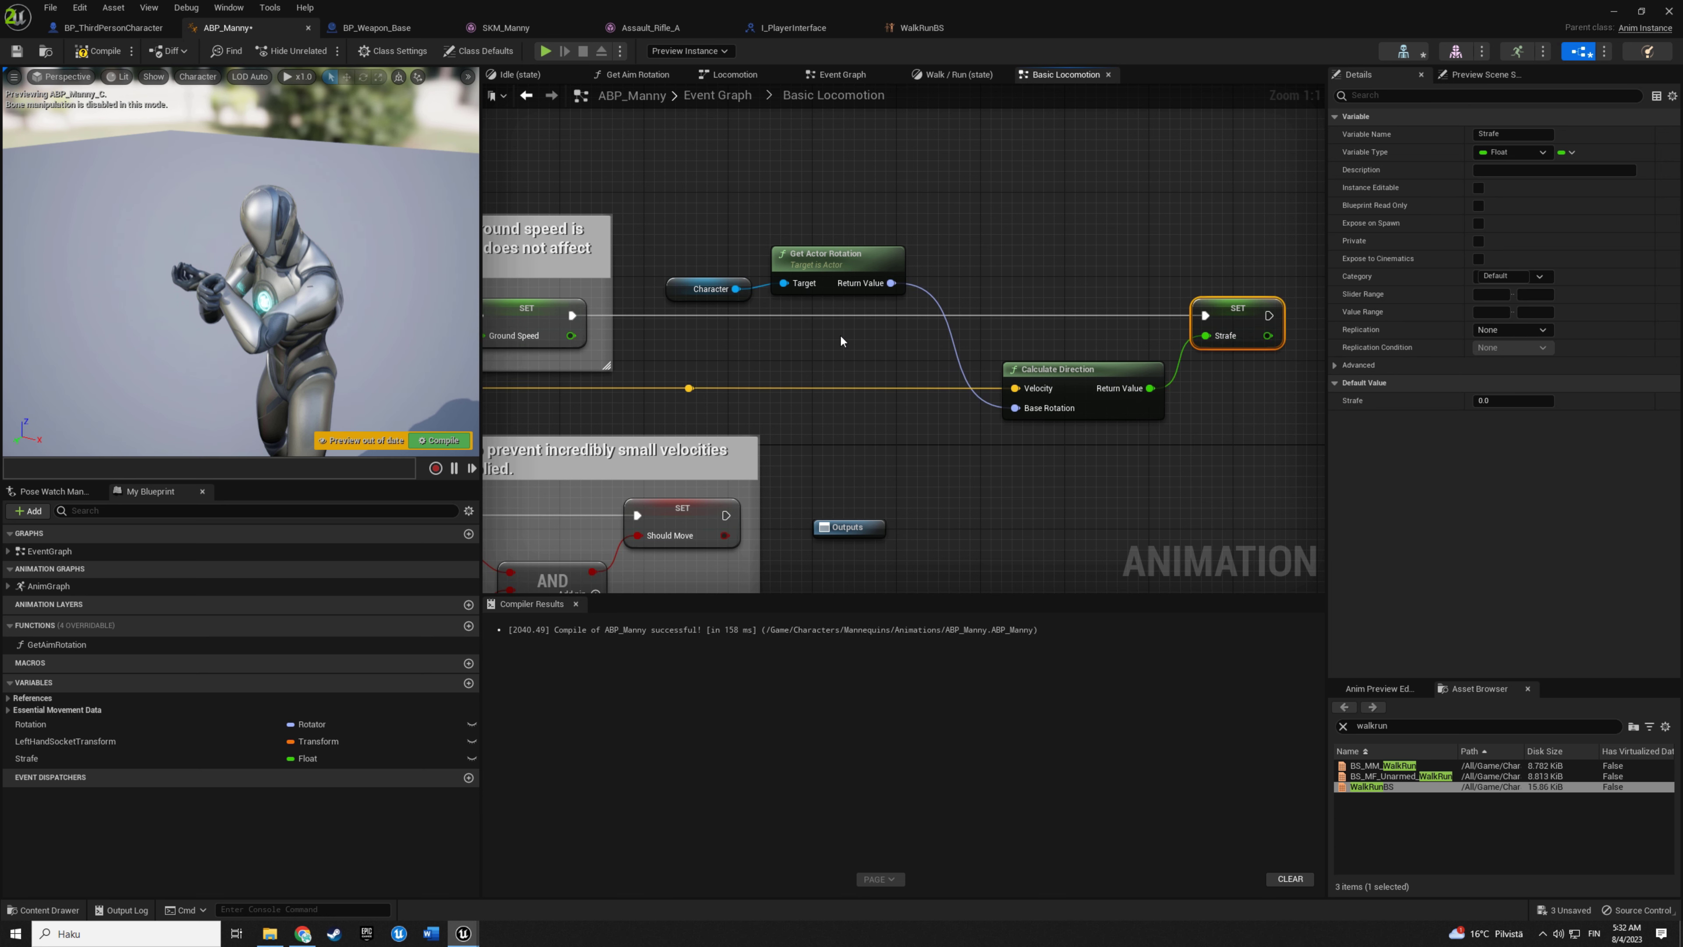
pyautogui.moveTo(1252, 321); pyautogui.dragTo(1262, 320)
pyautogui.click(1074, 331)
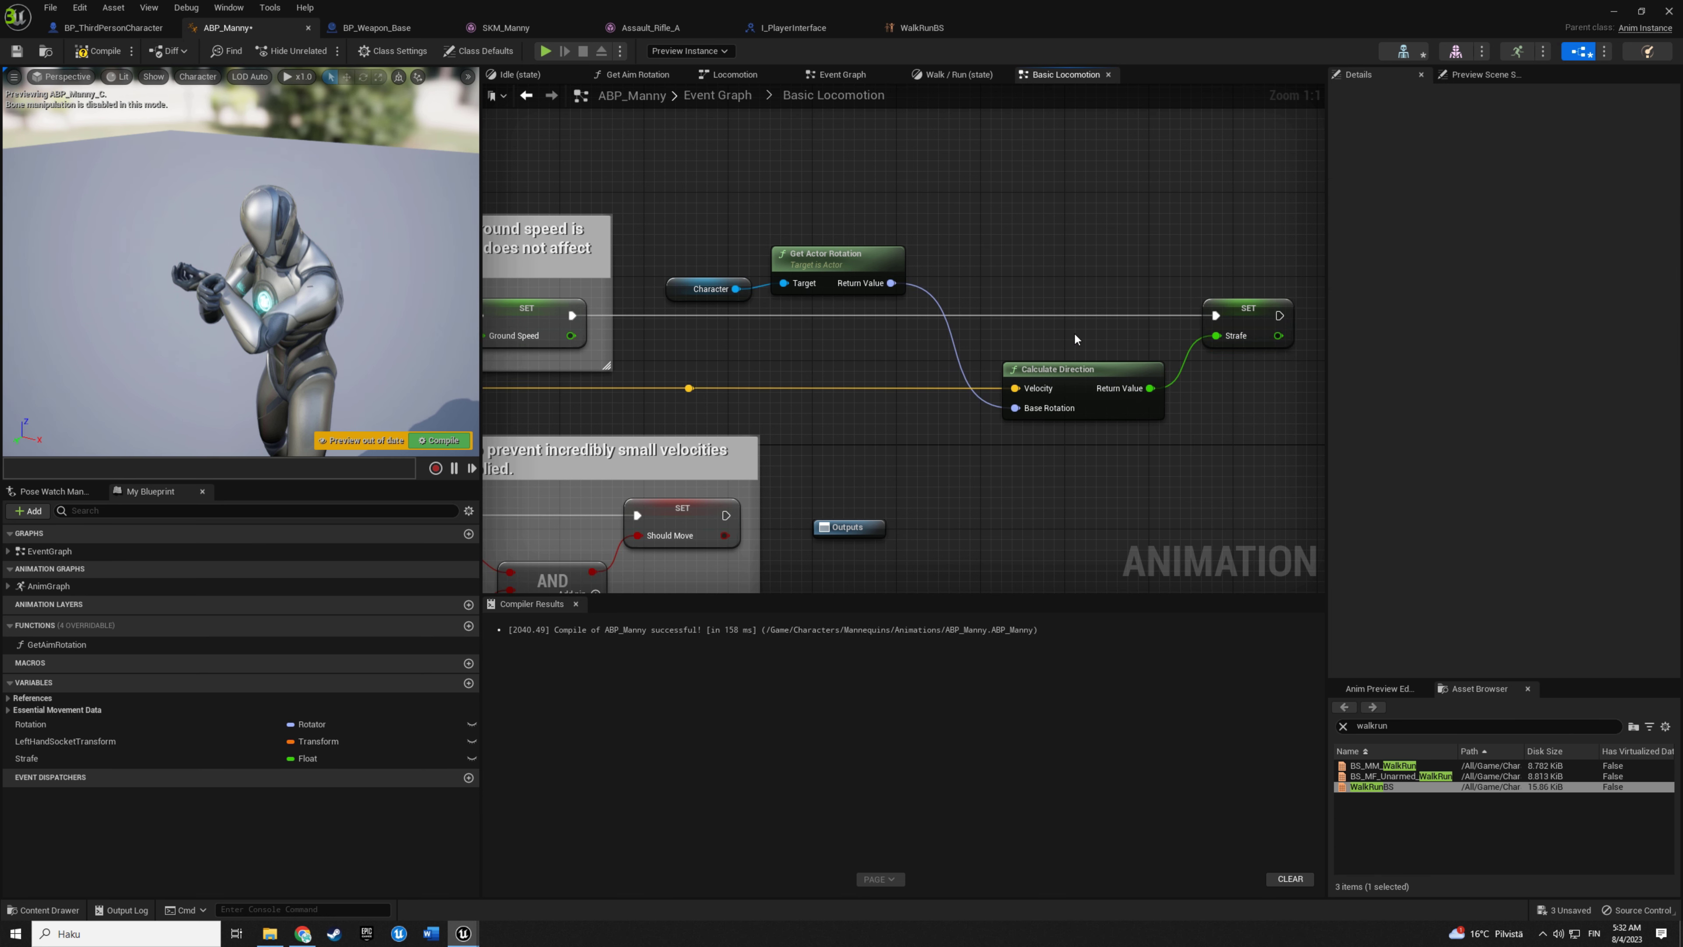
pyautogui.scroll(-2, 1089, 338)
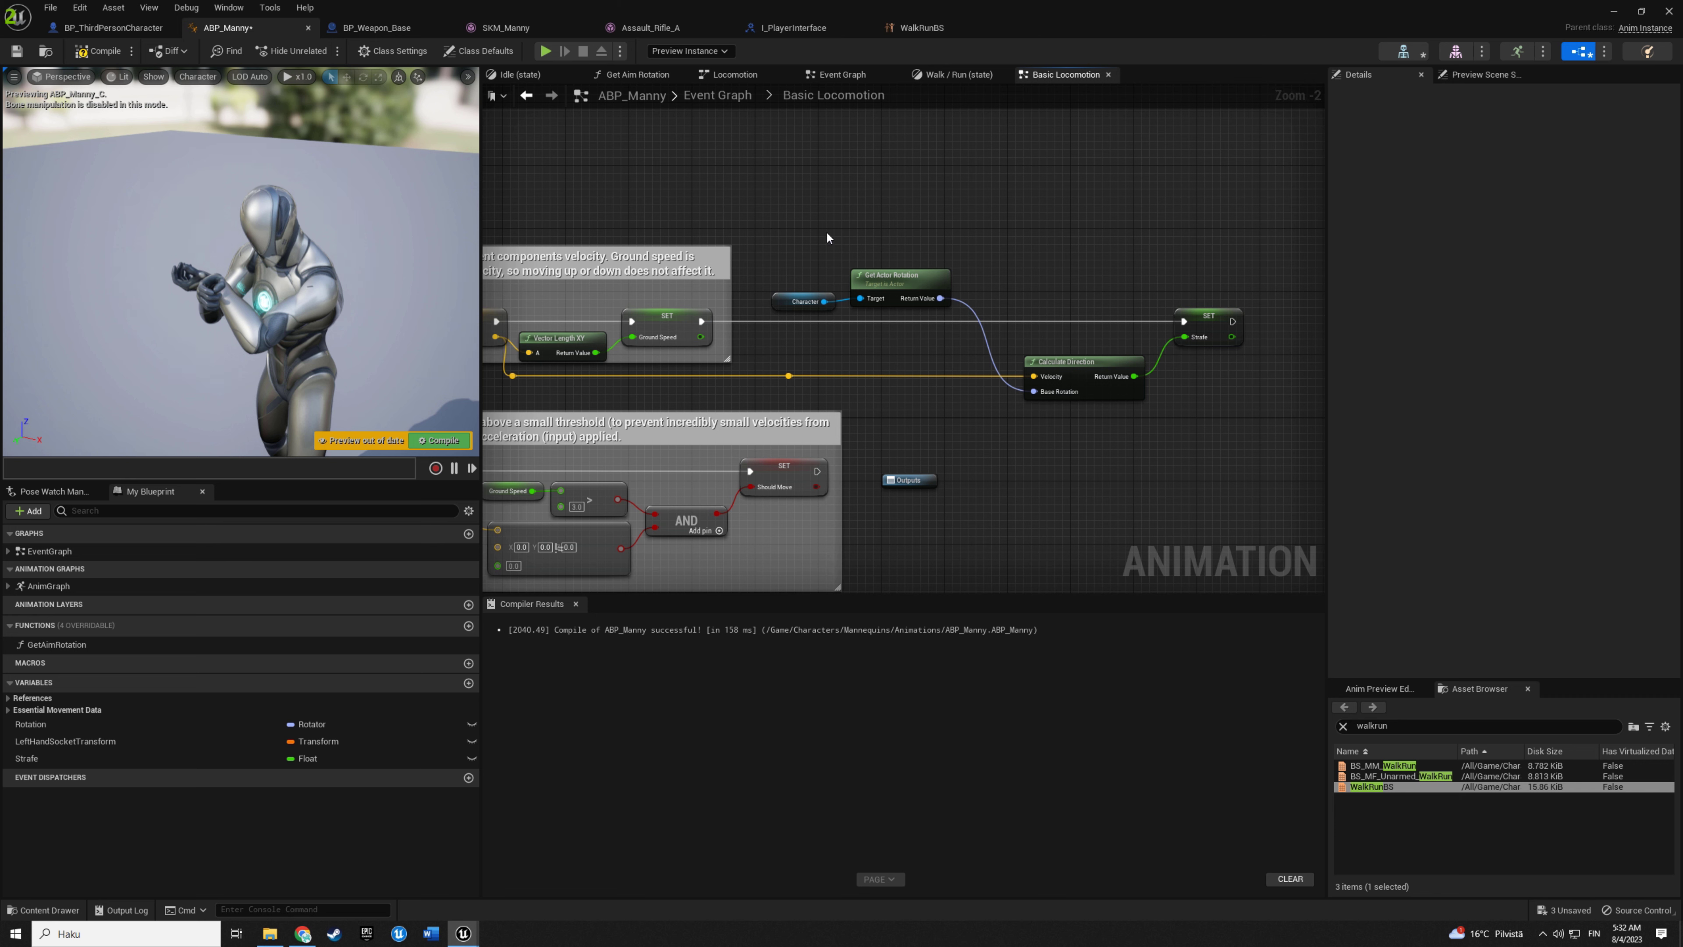
# Wrap the direction and Strafe nodes in a comment box titled GetPLayerStrafe.
pyautogui.moveTo(1233, 384); pyautogui.dragTo(1238, 385)
pyautogui.press('c')
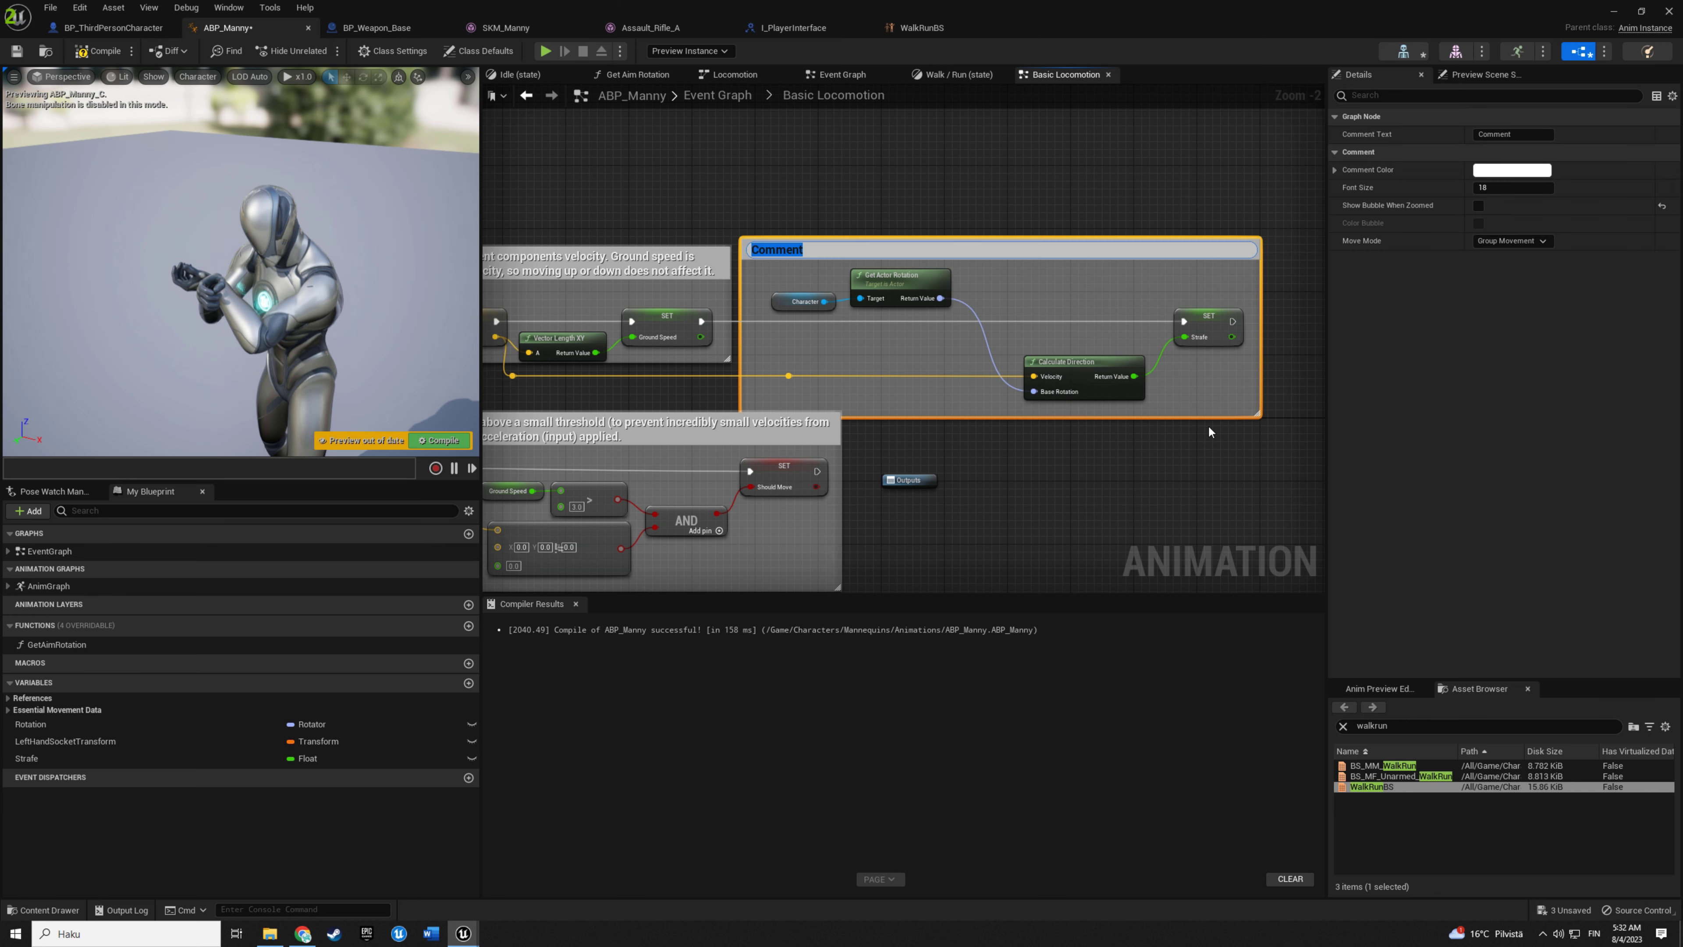
pyautogui.click(1180, 442)
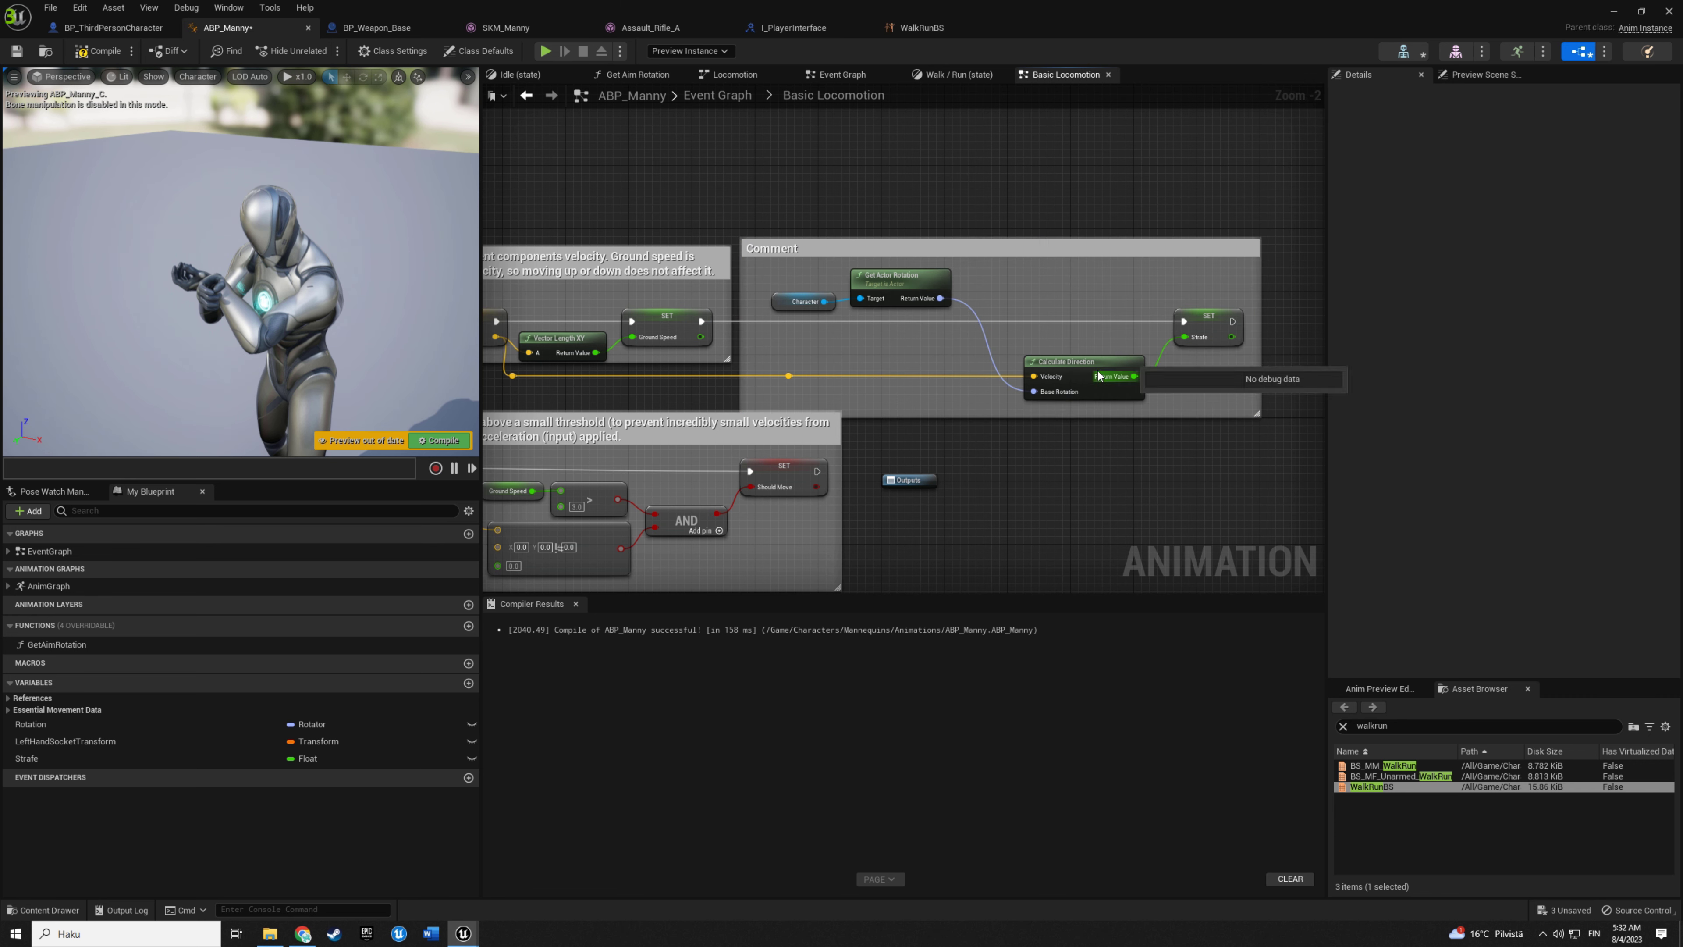
pyautogui.moveTo(1089, 361); pyautogui.dragTo(1089, 345)
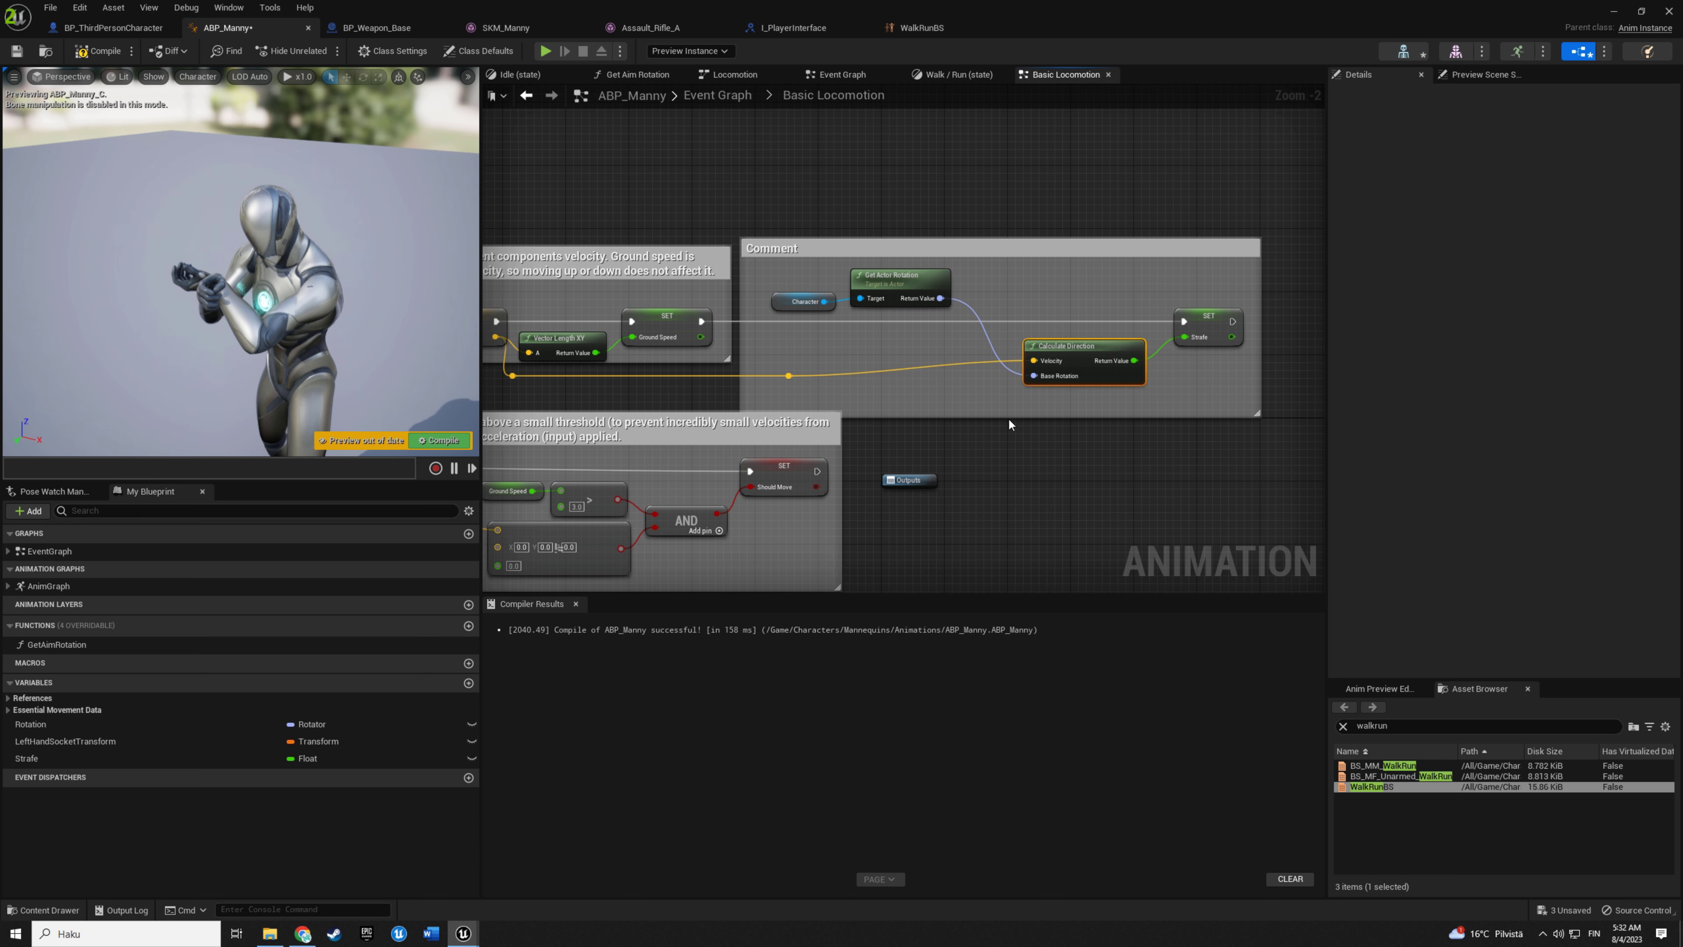
pyautogui.moveTo(1008, 416); pyautogui.dragTo(1009, 397)
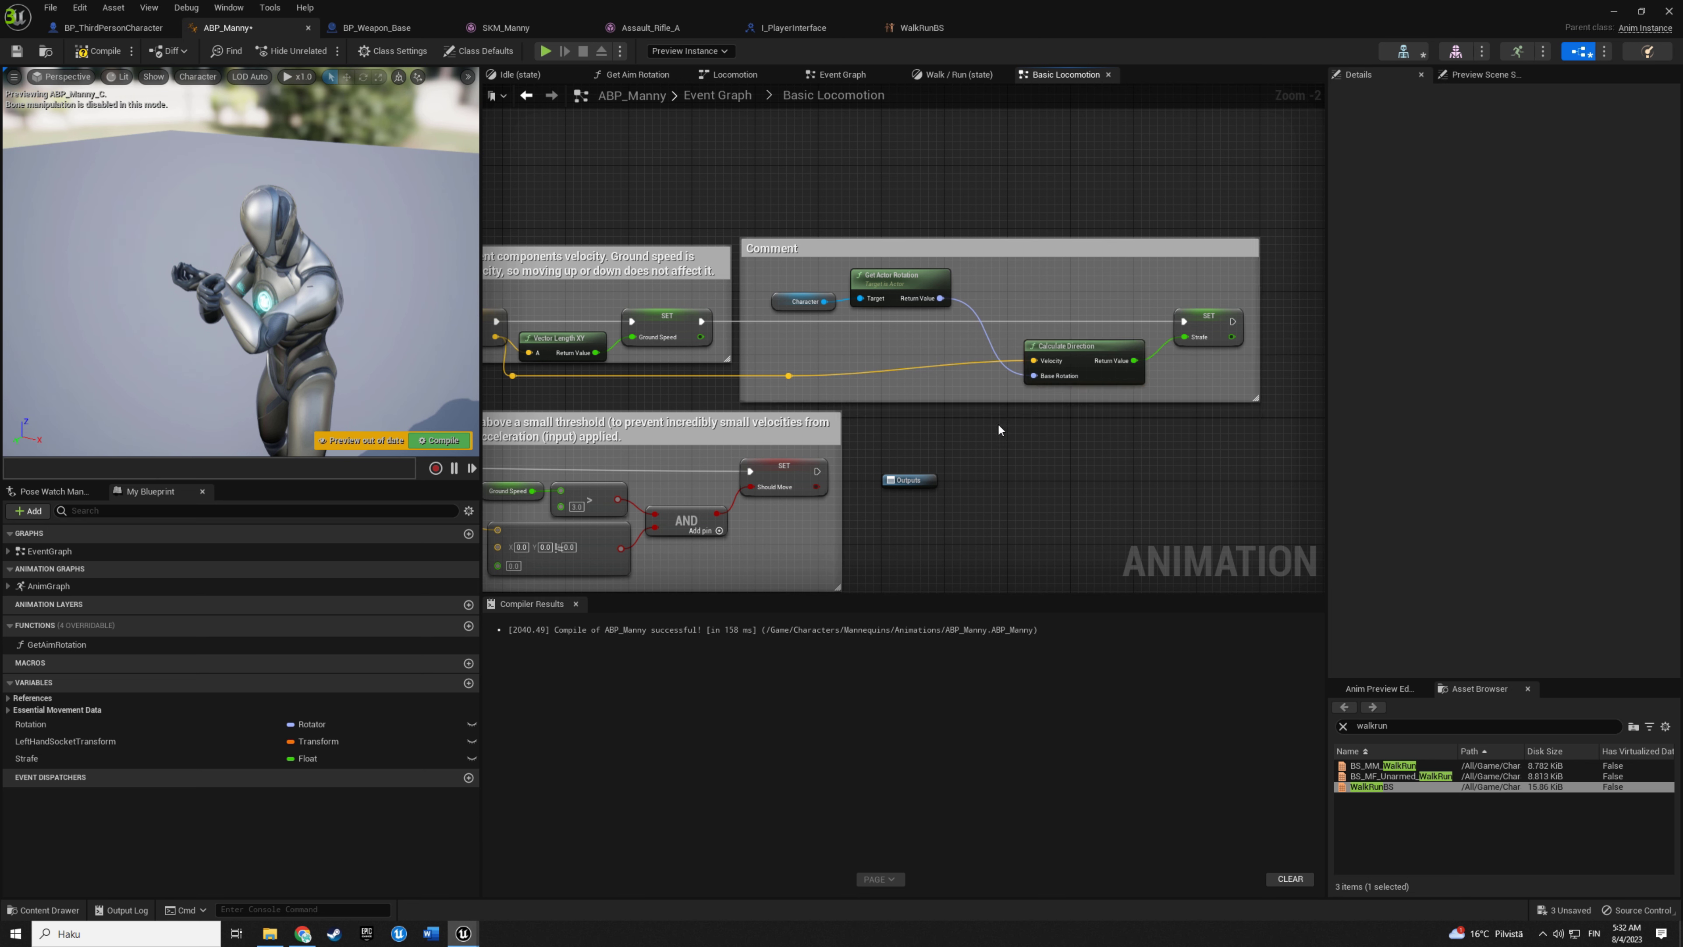
pyautogui.doubleClick(778, 247)
pyautogui.write('GetPLayerStrafe')
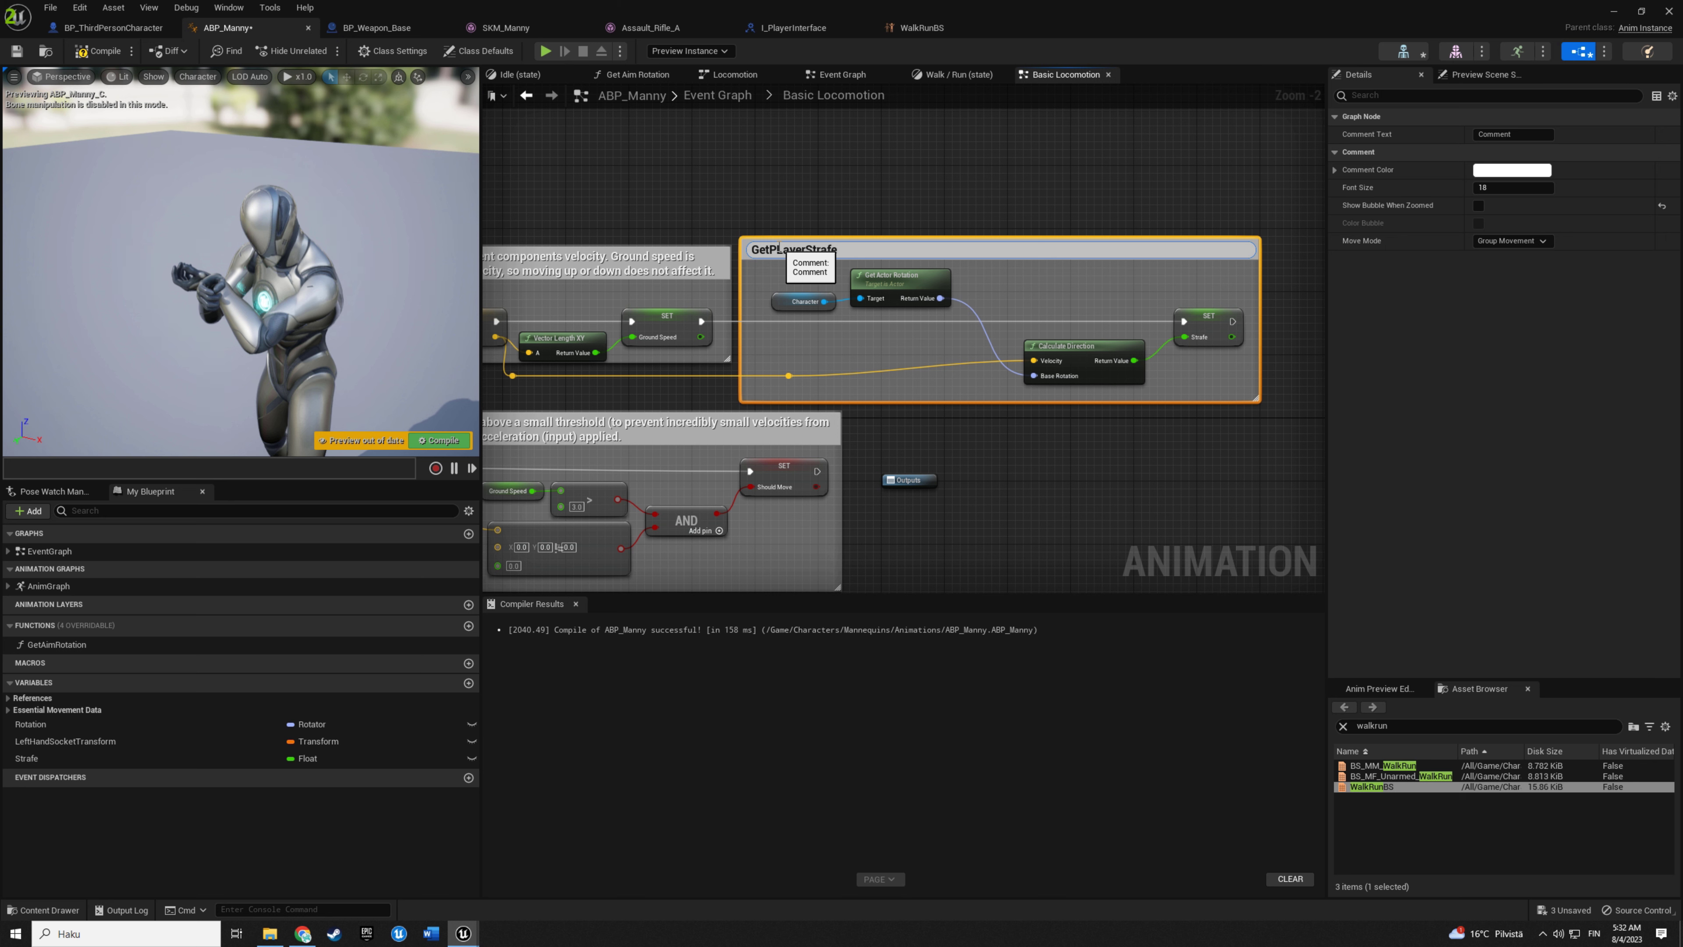
pyautogui.press('Return')
pyautogui.click(569, 172)
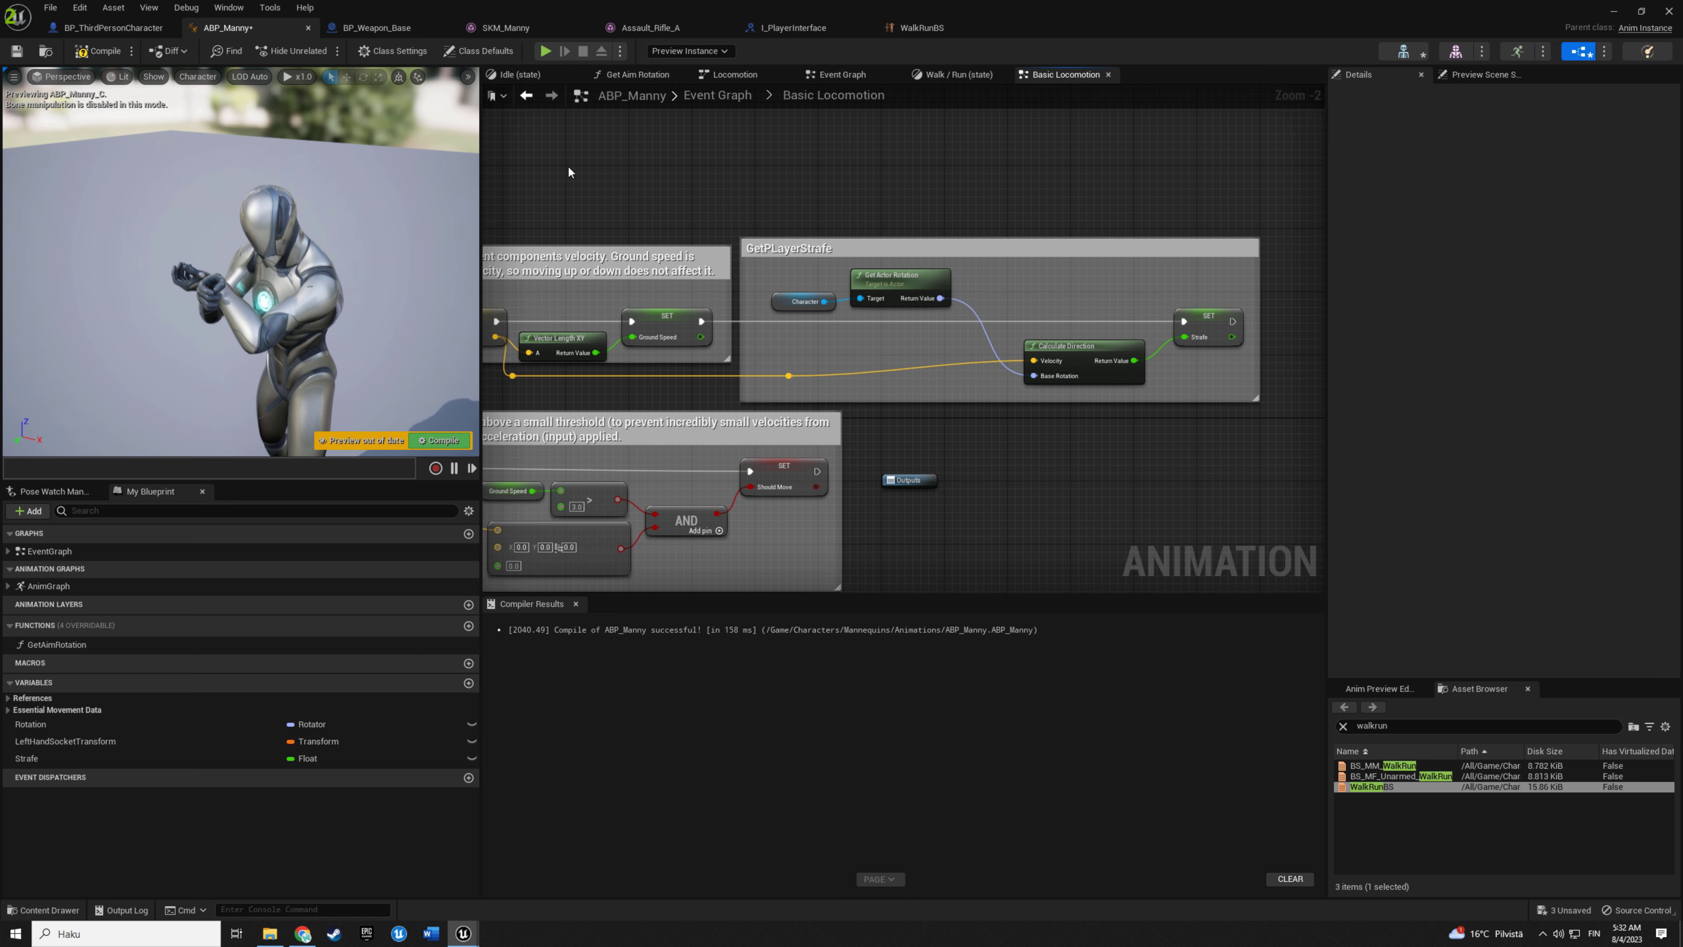
# Correct the comment title to GetPlayerStrafe, then compile and save ABP_Manny.
pyautogui.doubleClick(786, 250)
pyautogui.click(786, 251)
pyautogui.press('BackSpace')
pyautogui.write('l')
pyautogui.press('Return')
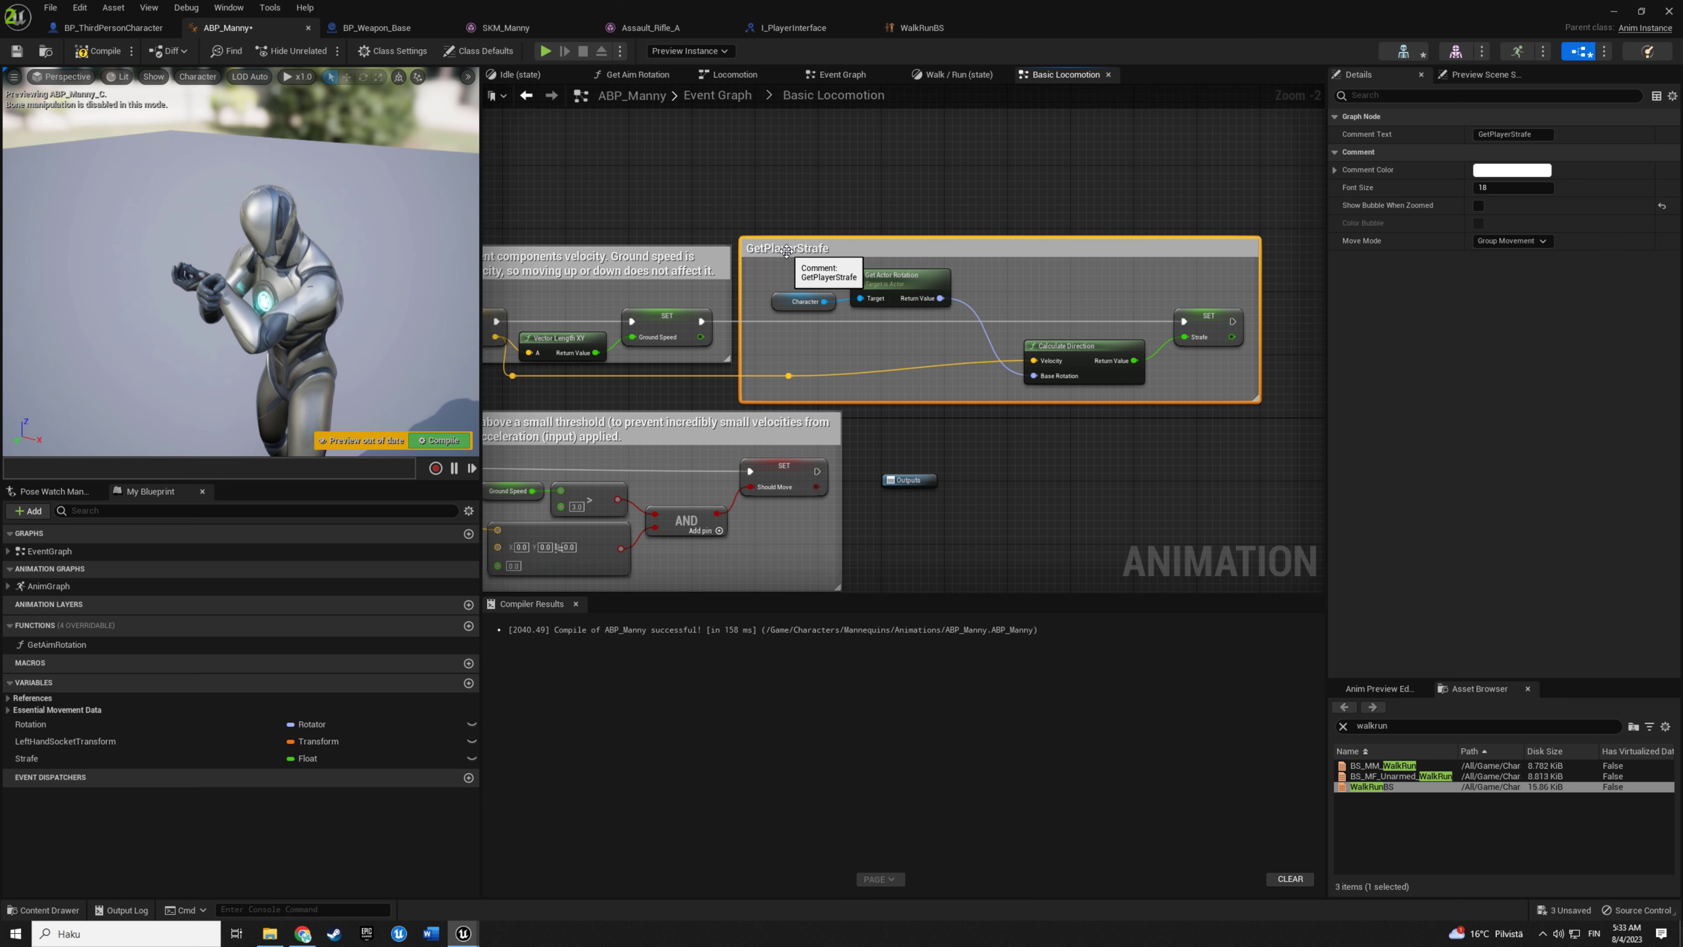
pyautogui.click(966, 200)
pyautogui.hotkey('ctrl', 's')
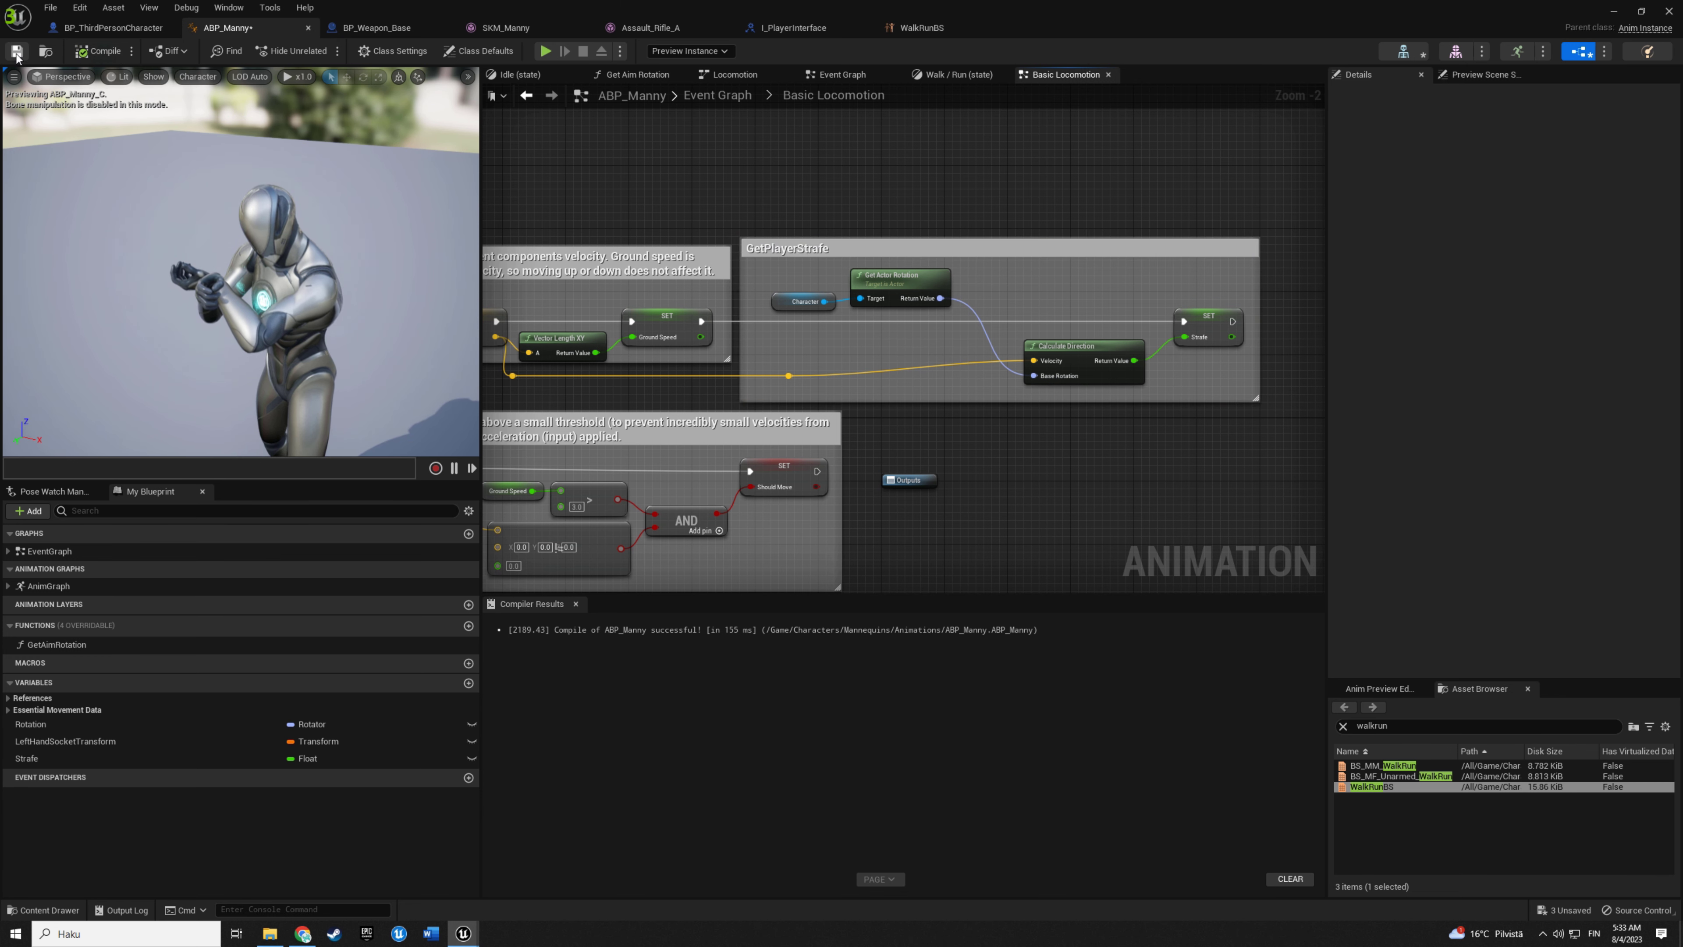
# Close ABP_Manny and play-test the level, walking the rifle character forward with W.
pyautogui.moveTo(717, 174); pyautogui.dragTo(755, 172, button='right')
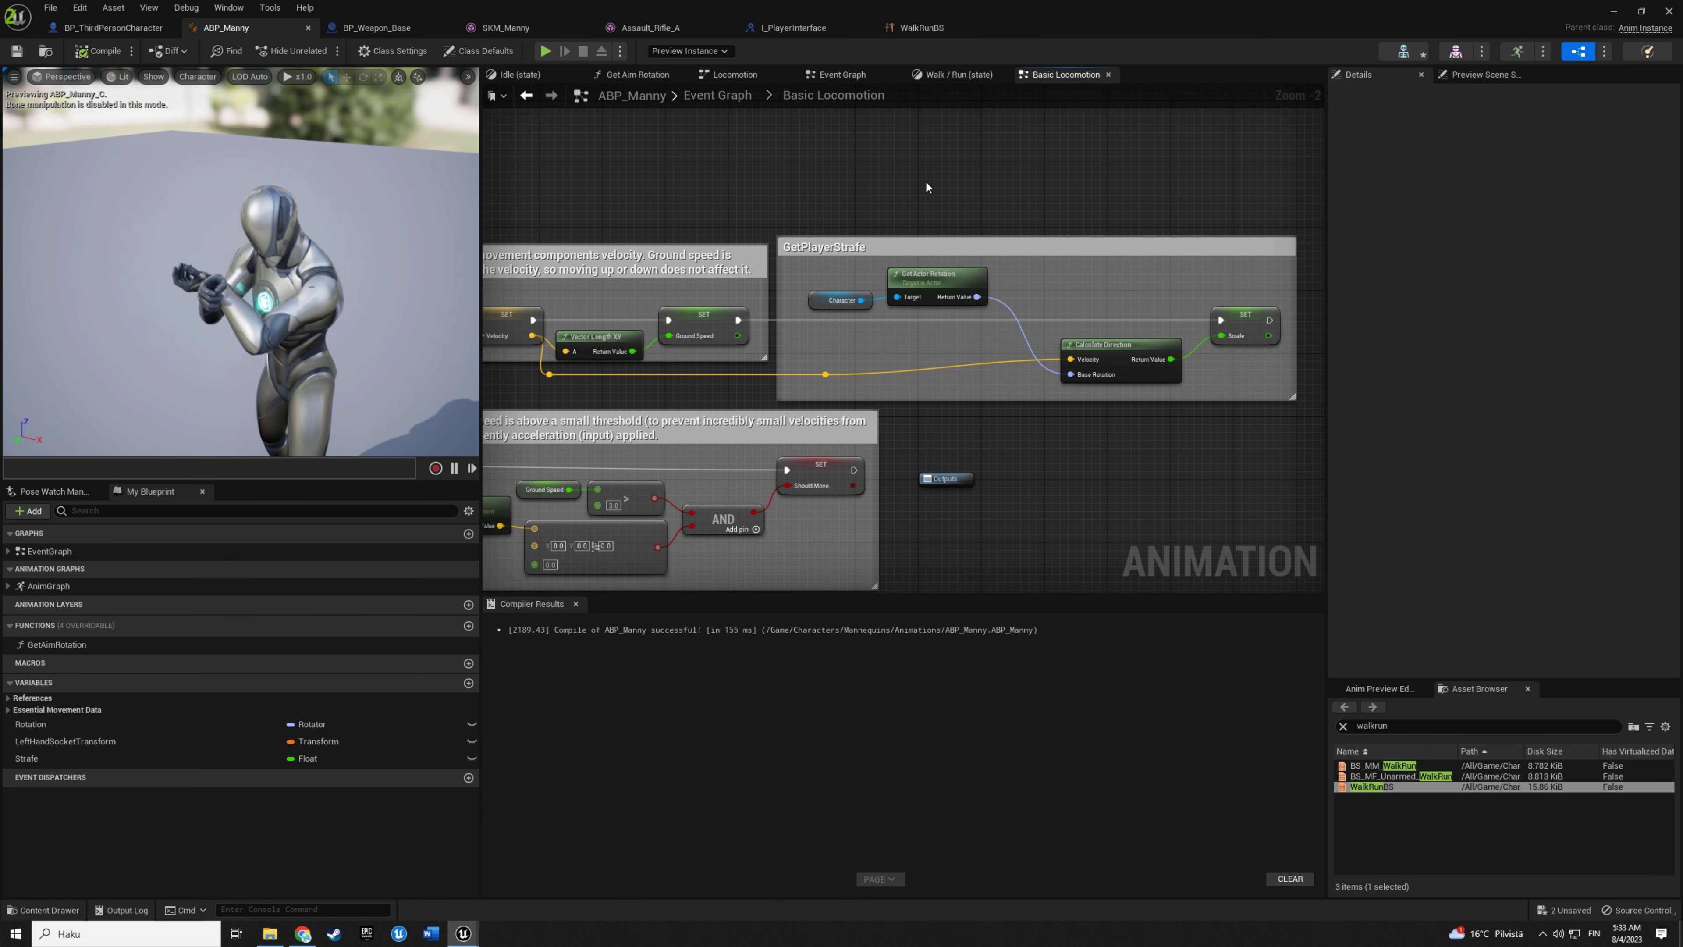
pyautogui.click(1614, 11)
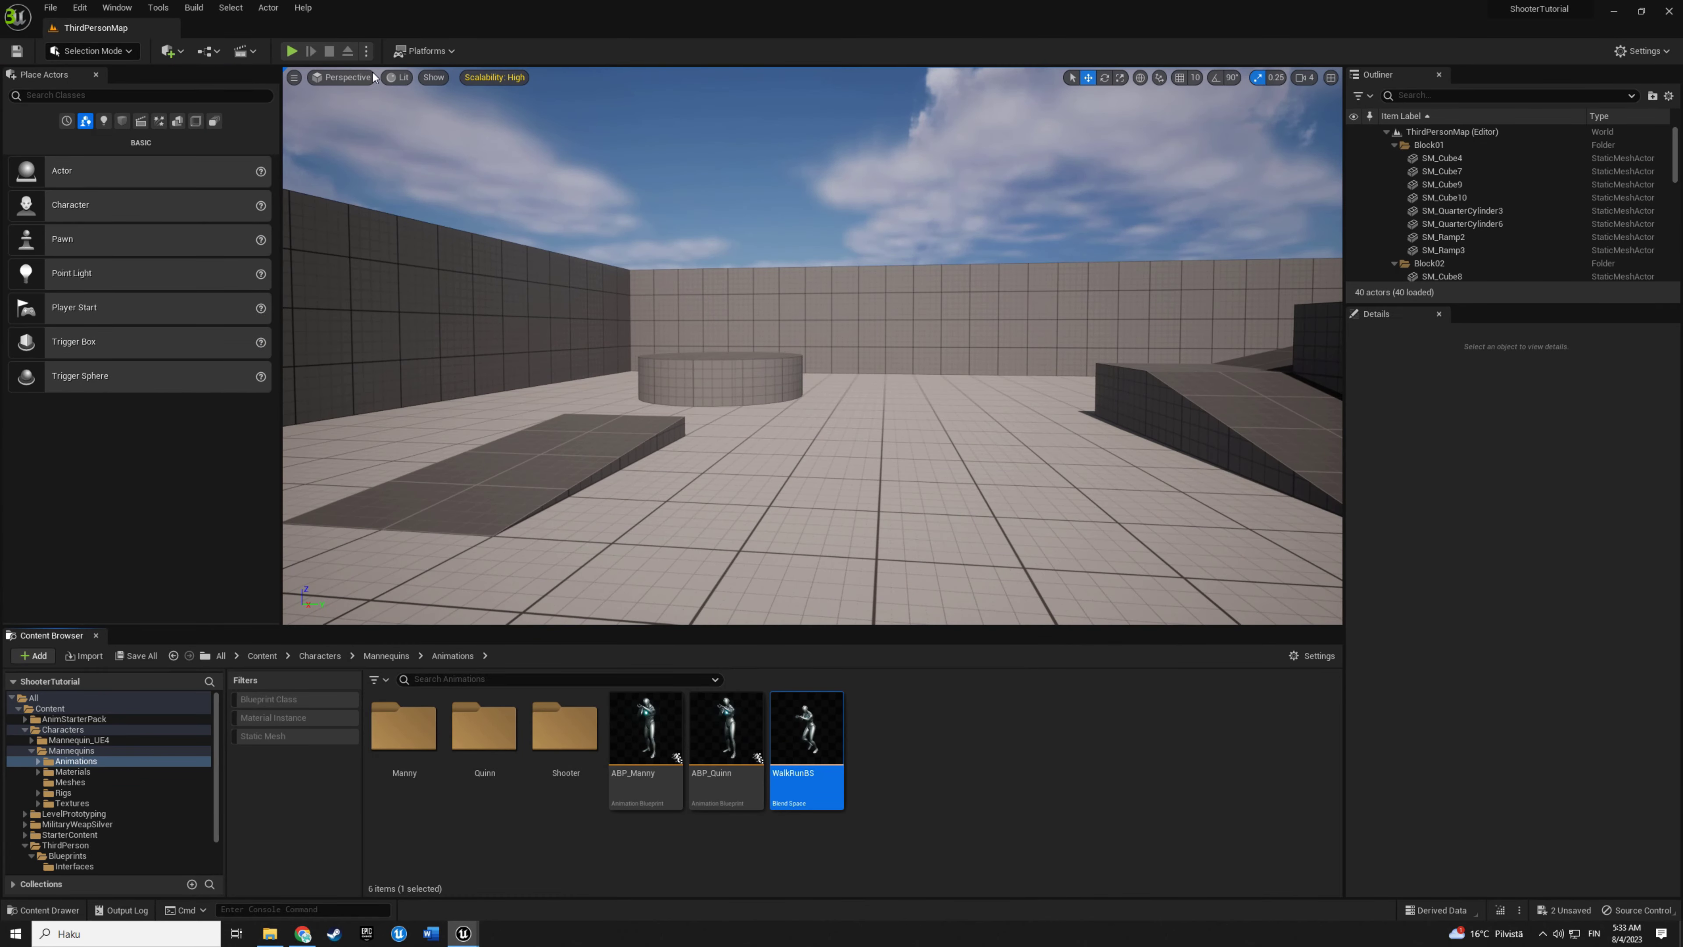
pyautogui.click(292, 51)
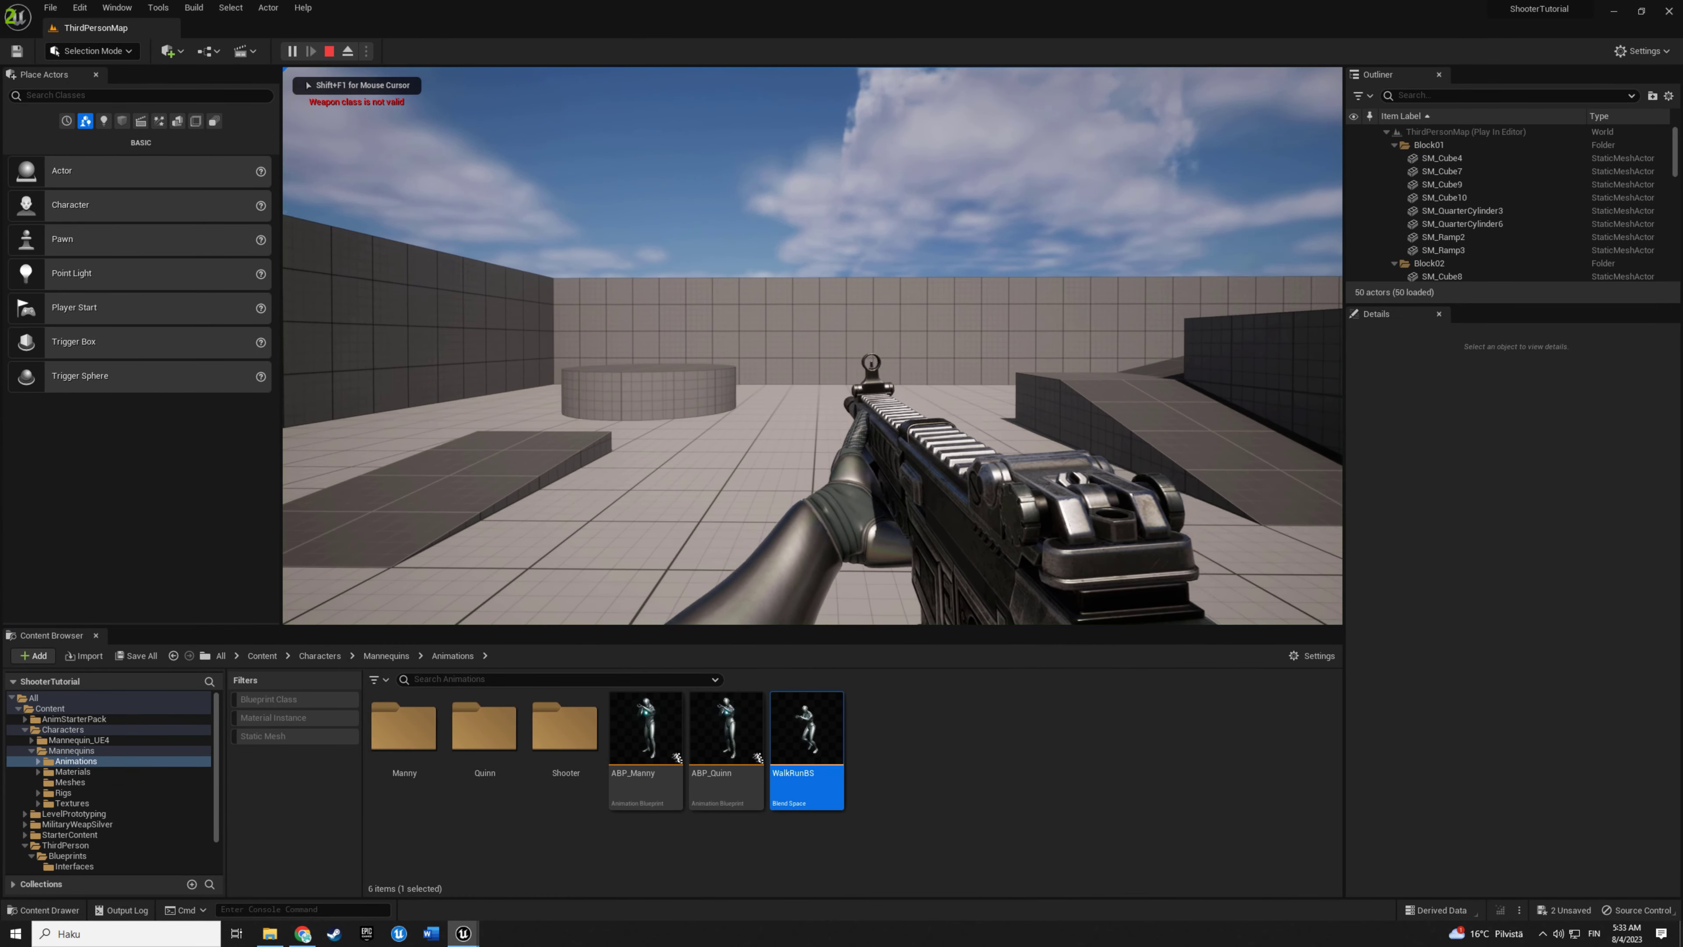
pyautogui.press('w')
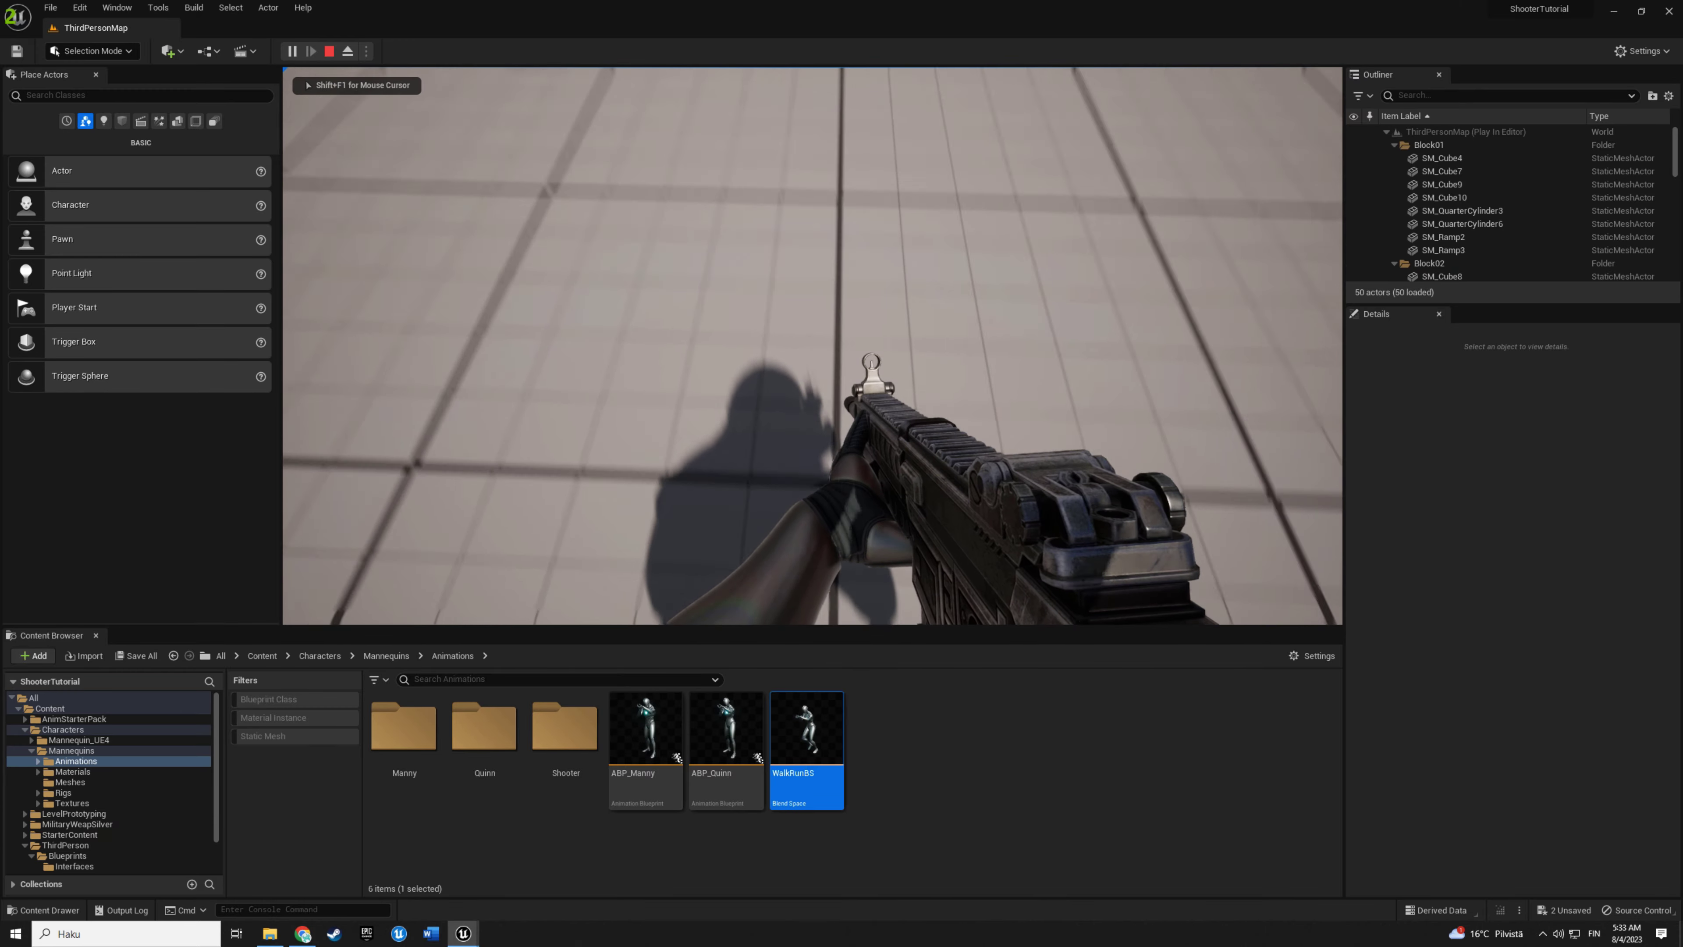
pyautogui.press('w')
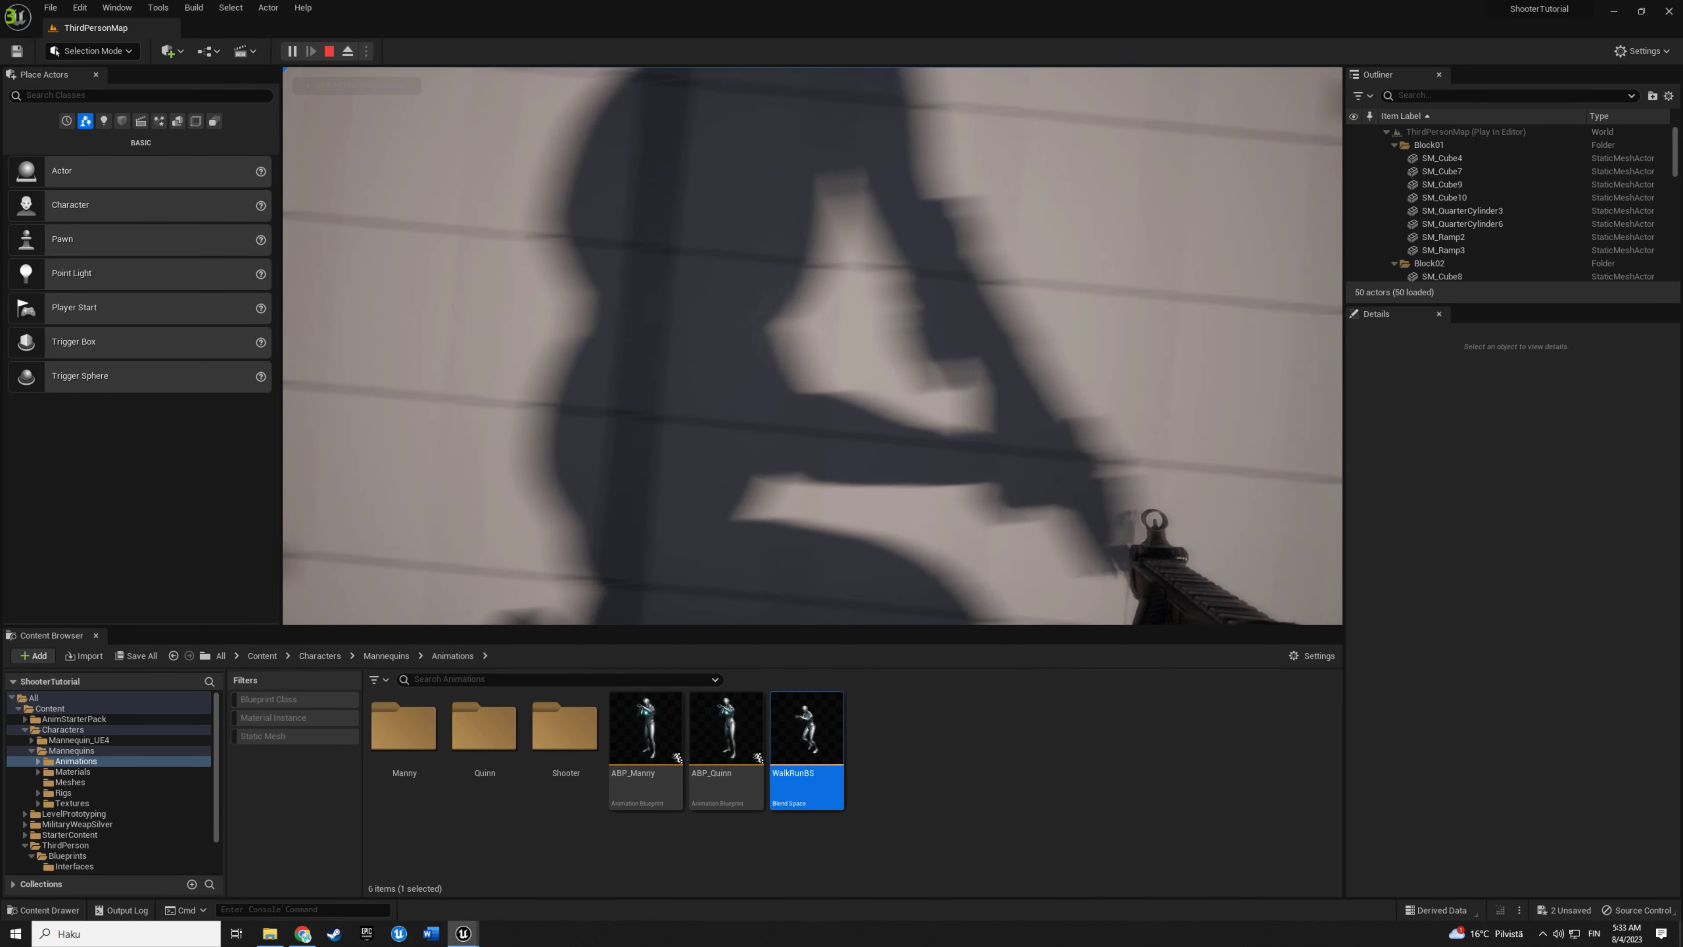
pyautogui.press('w')
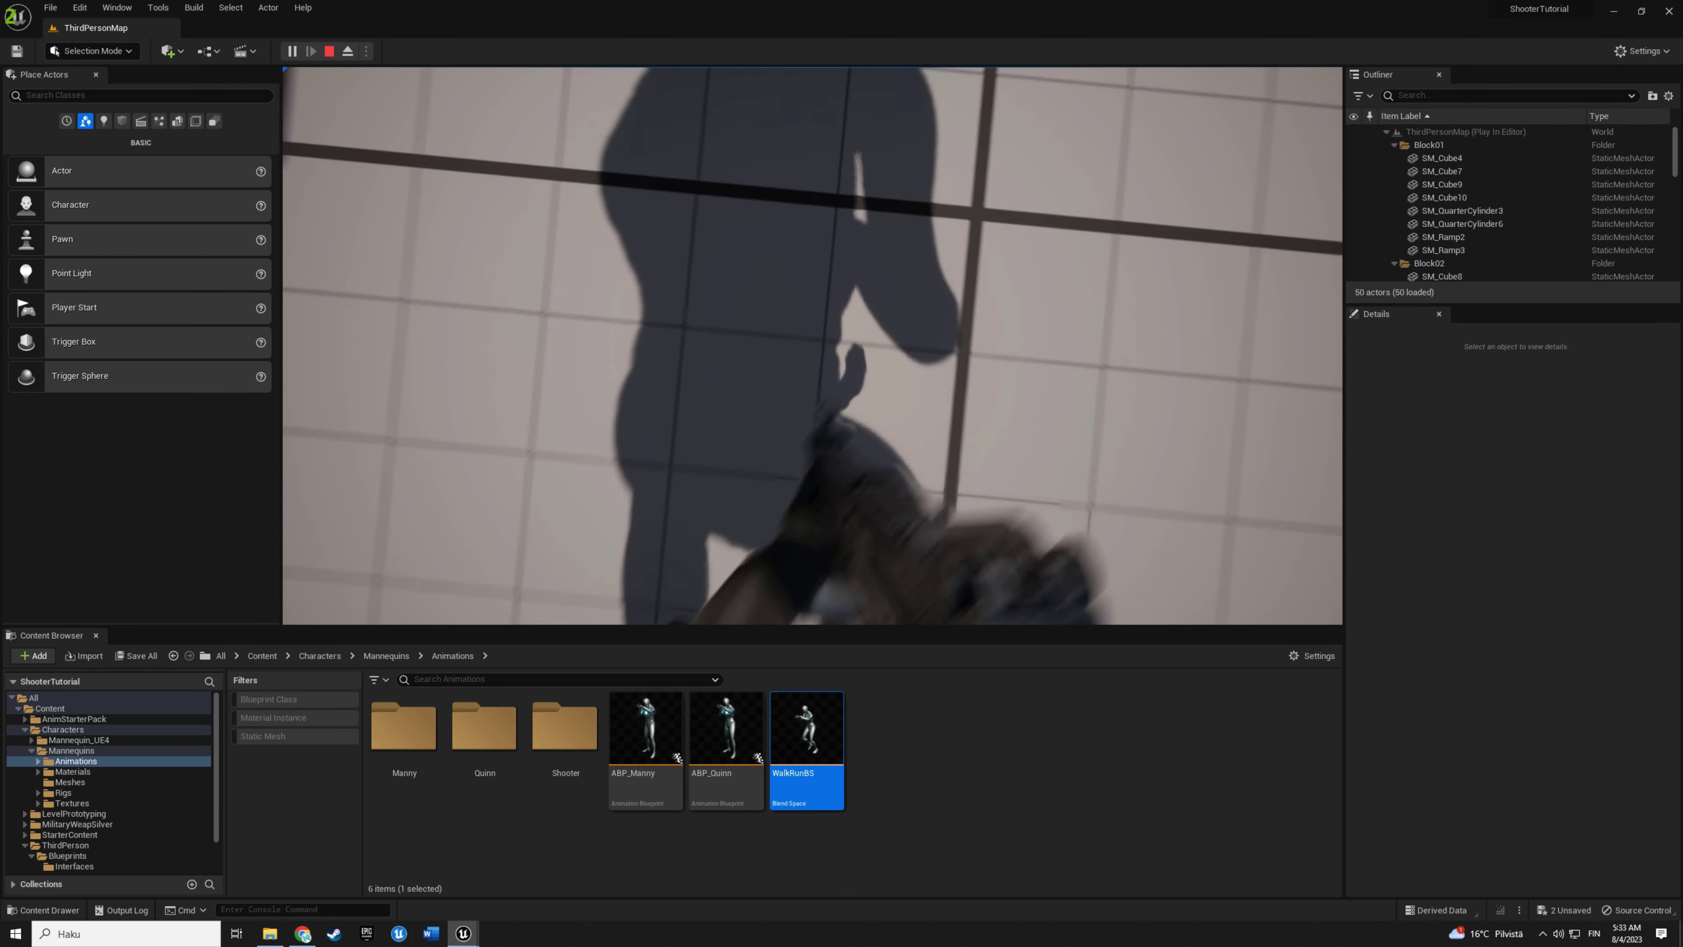
pyautogui.press('w')
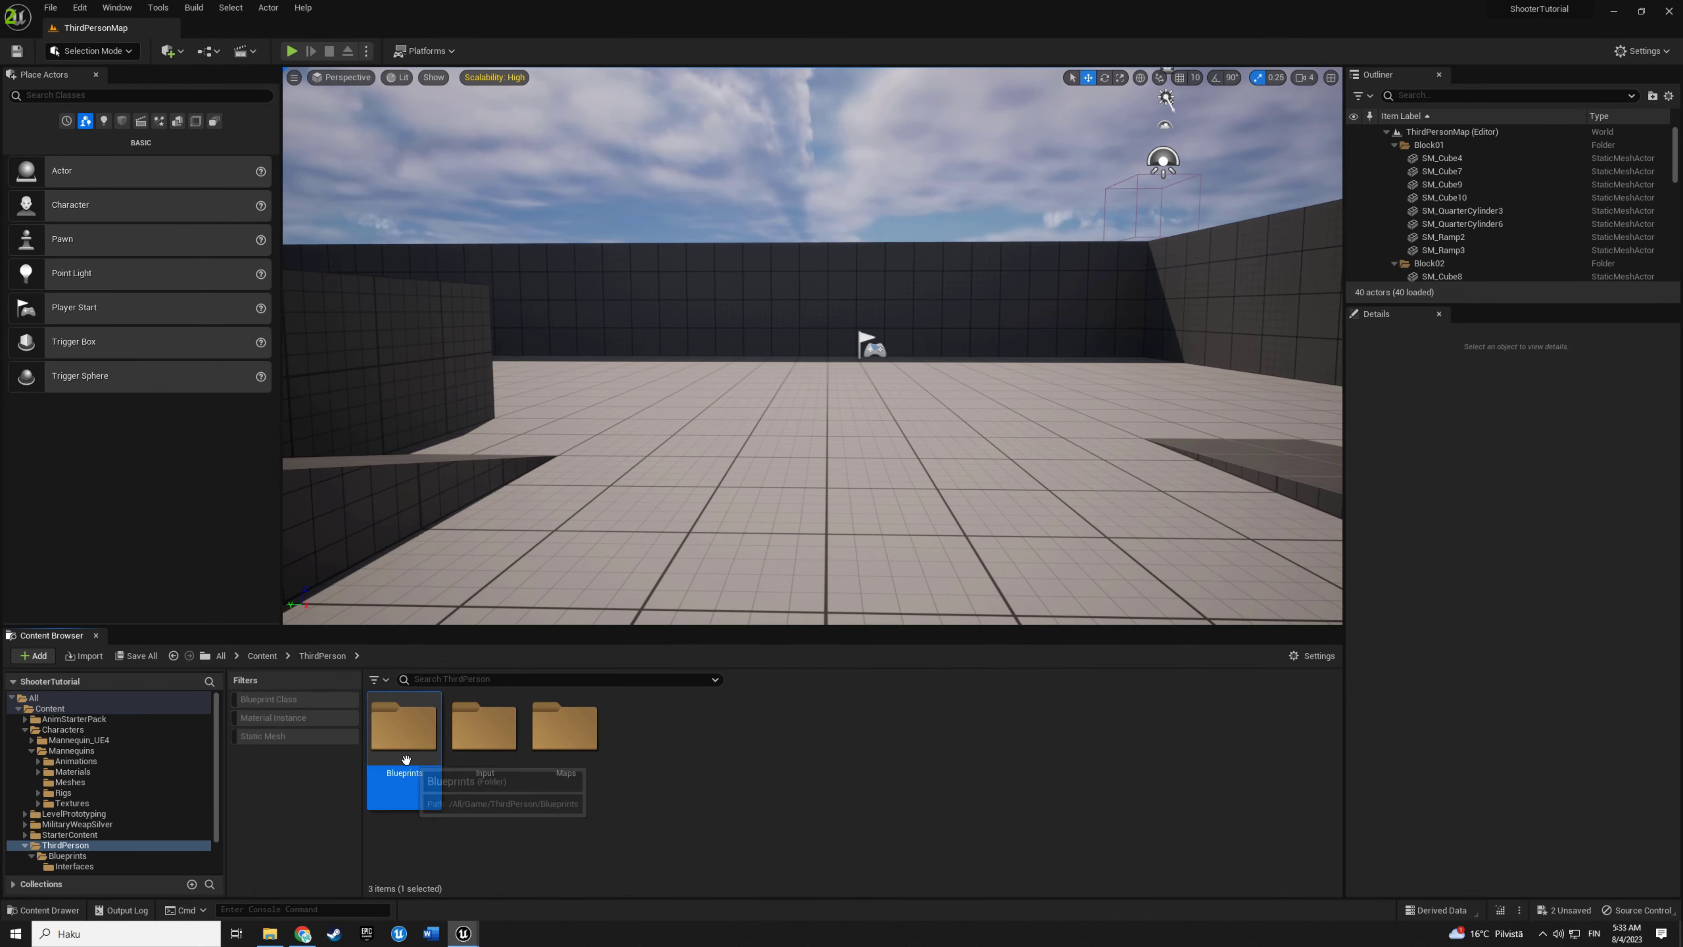
# Open BP_ThirdPersonCharacter and filter Character Movement's Details for the walk speed setting.
pyautogui.doubleClick(406, 759)
pyautogui.doubleClick(551, 786)
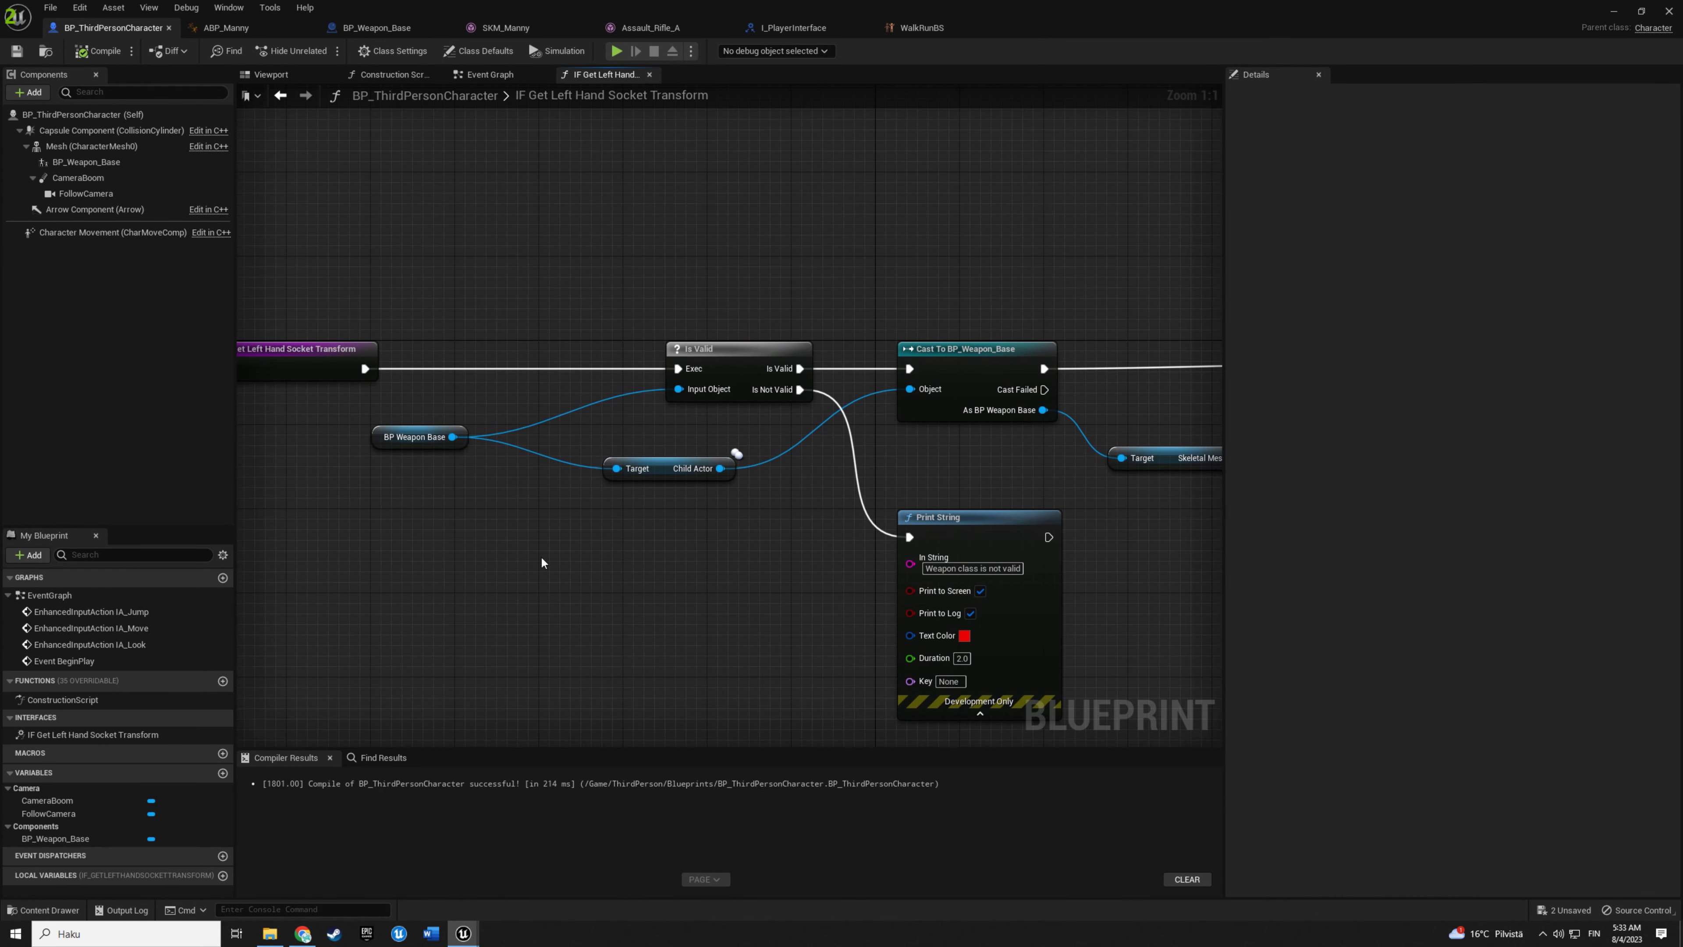
pyautogui.click(69, 234)
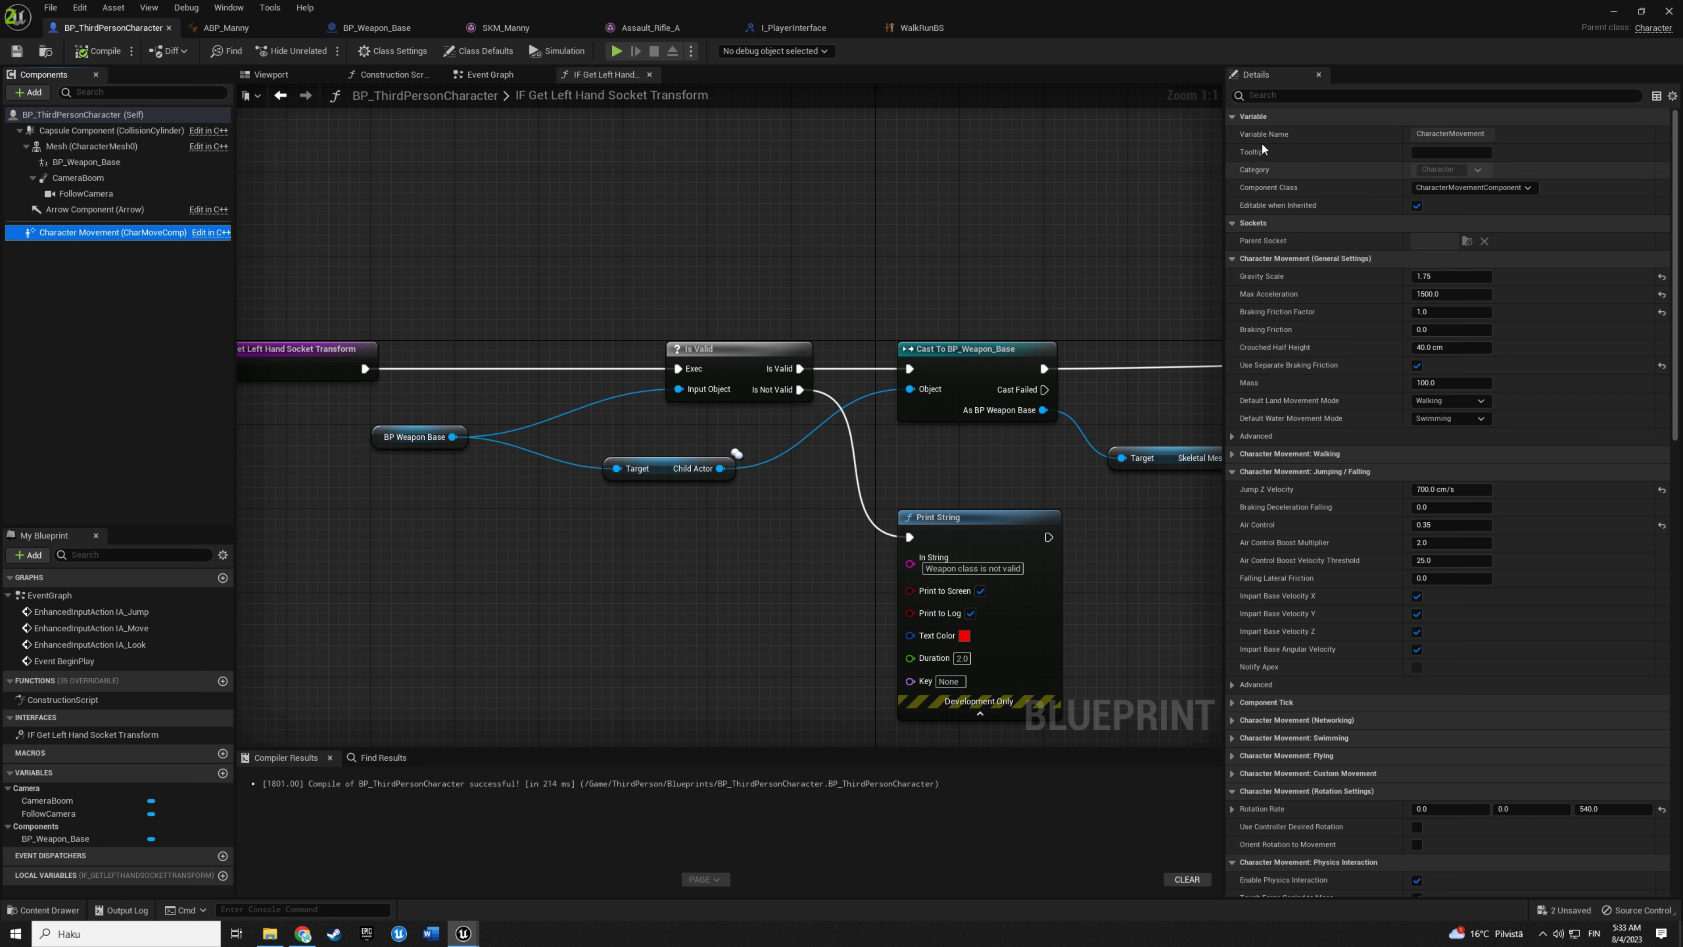
pyautogui.click(1271, 96)
pyautogui.write('walk s')
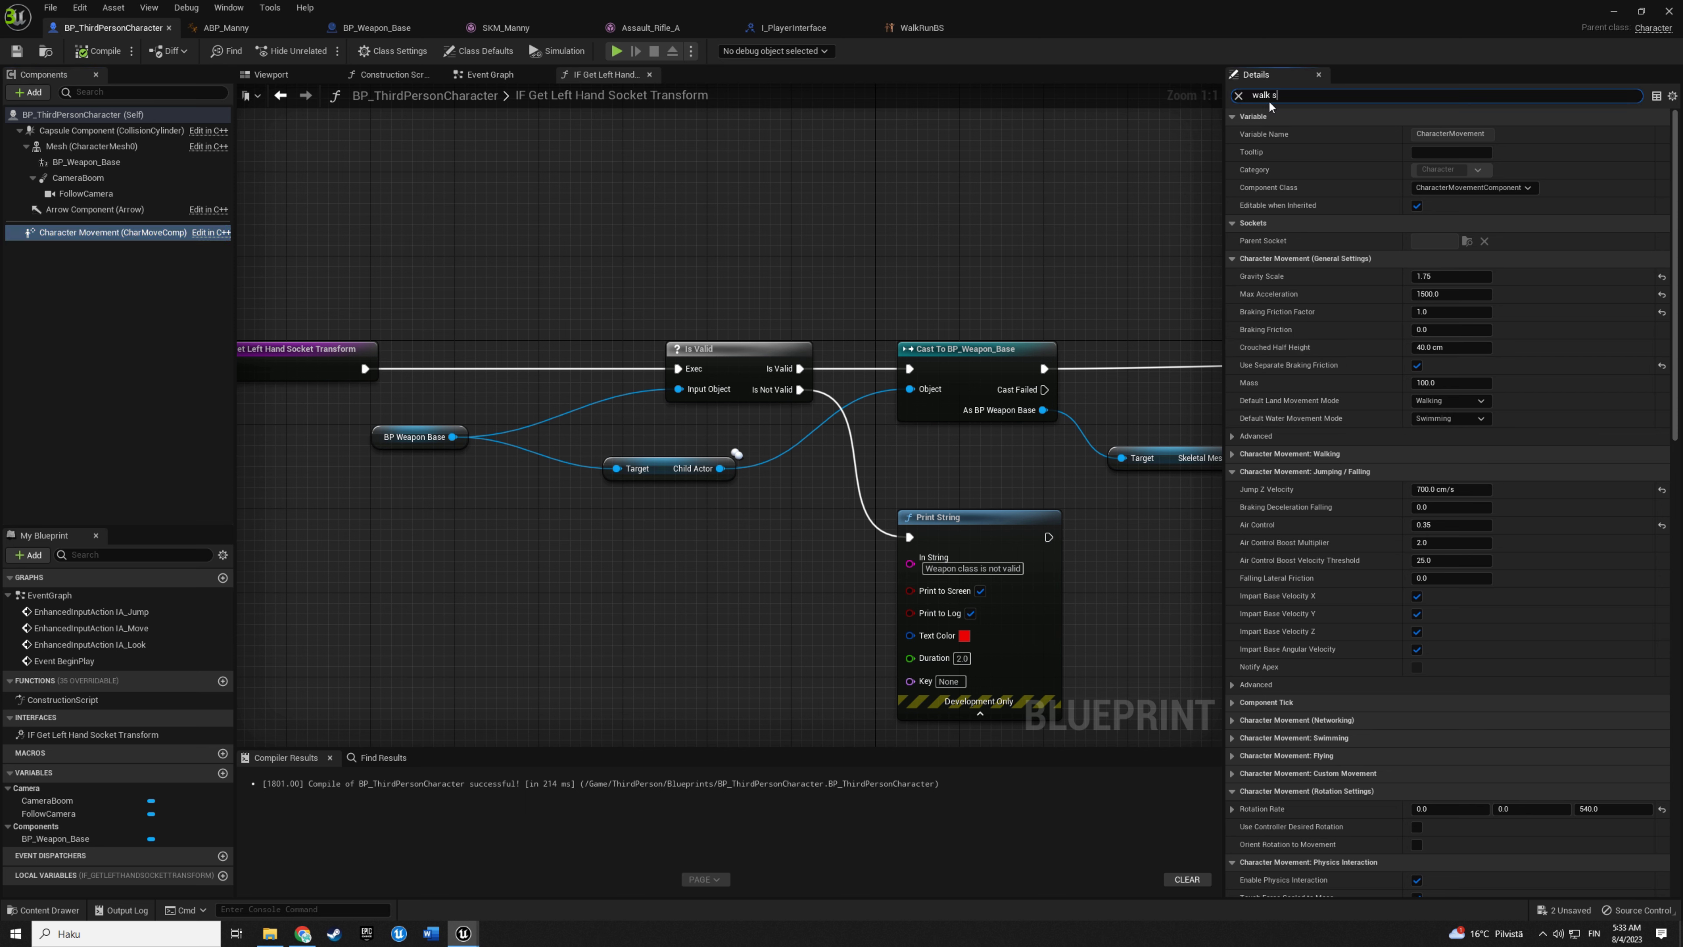
pyautogui.write('peed')
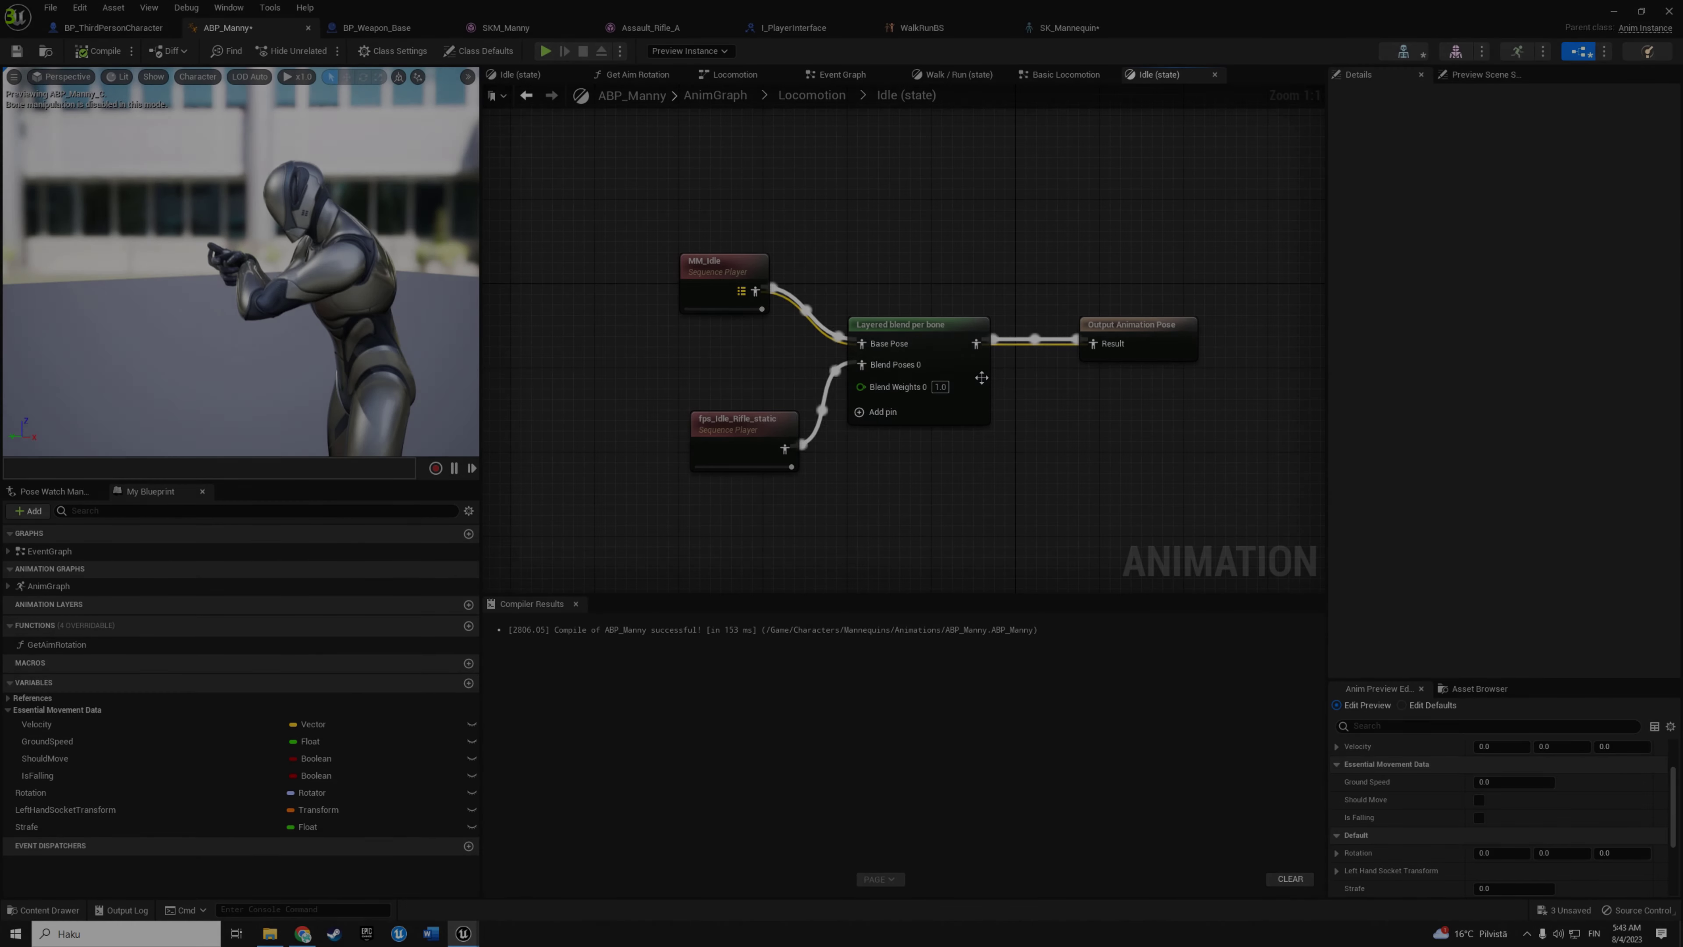
# Enable Mesh Space Rotation Blend on the Walk/Run state's Layered blend per bone node.
pyautogui.click(964, 360)
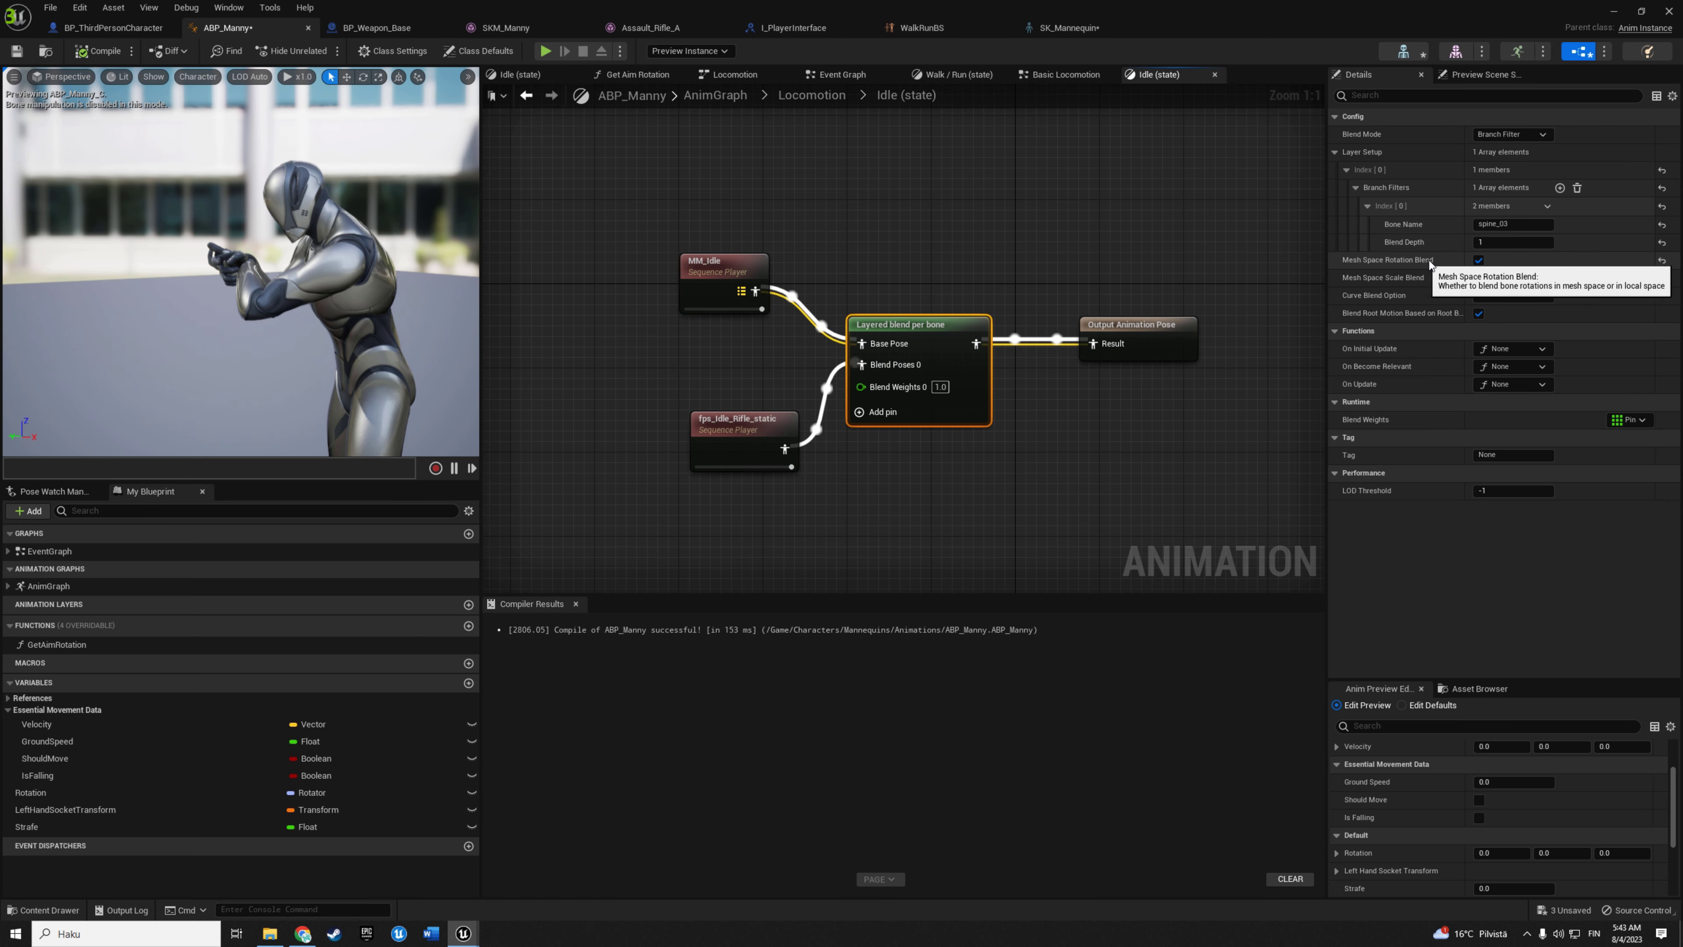
pyautogui.moveTo(1015, 247); pyautogui.dragTo(930, 242, button='right')
pyautogui.click(812, 95)
pyautogui.click(1085, 346)
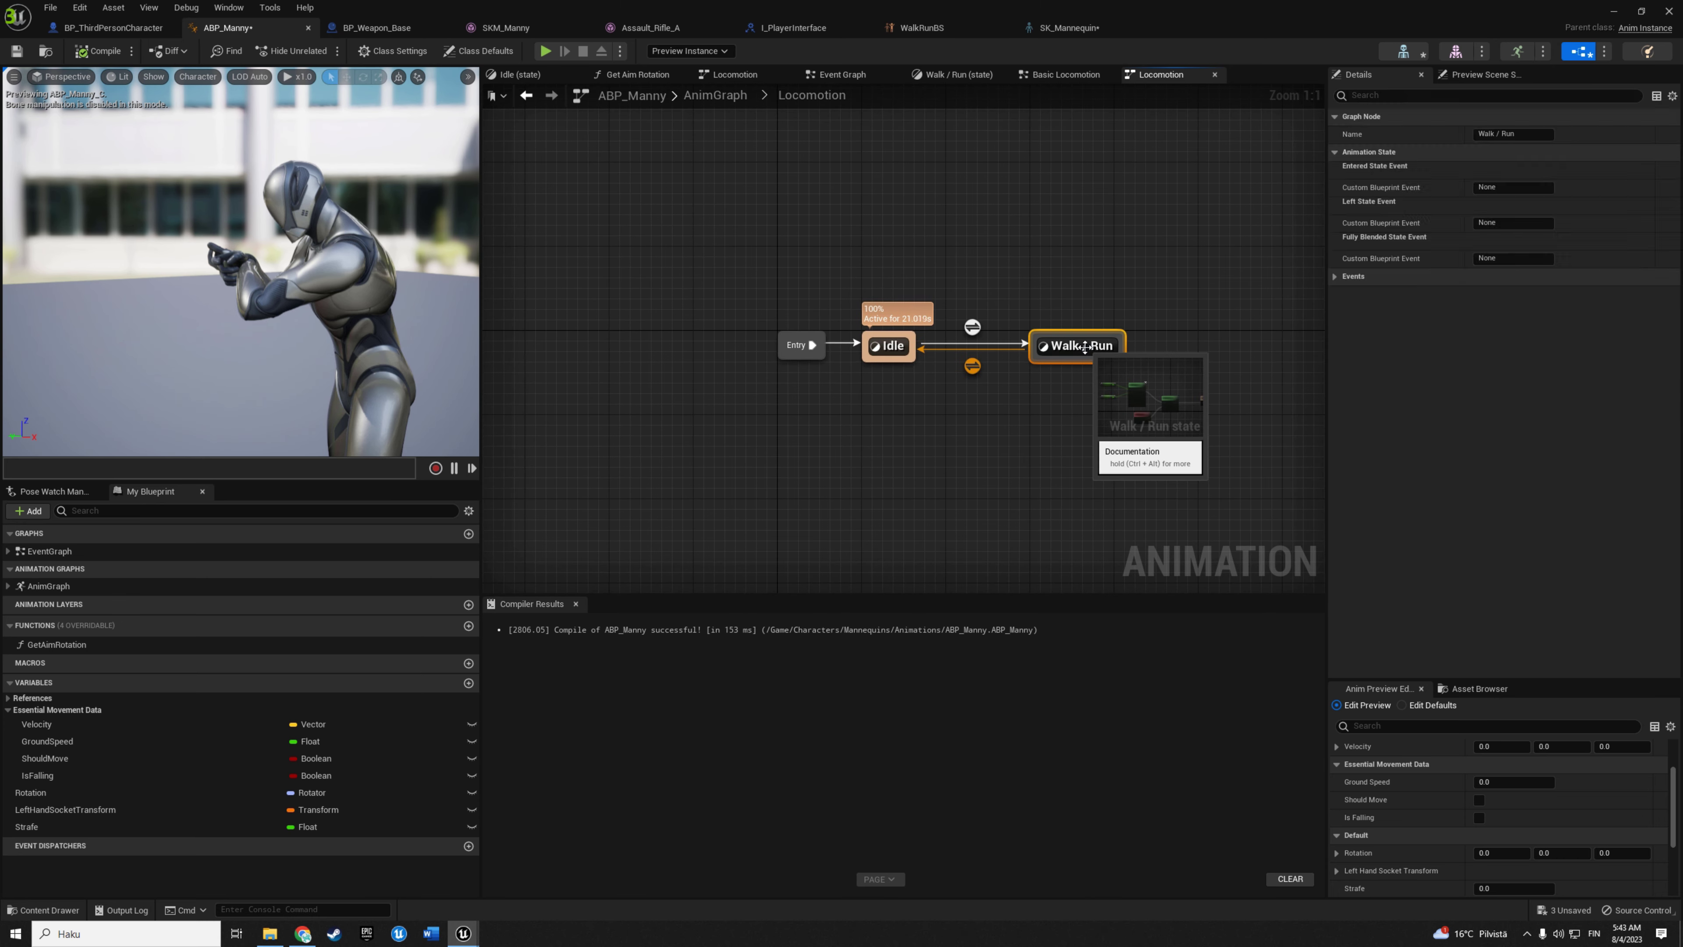
pyautogui.doubleClick(1085, 346)
pyautogui.click(1054, 348)
pyautogui.click(1478, 261)
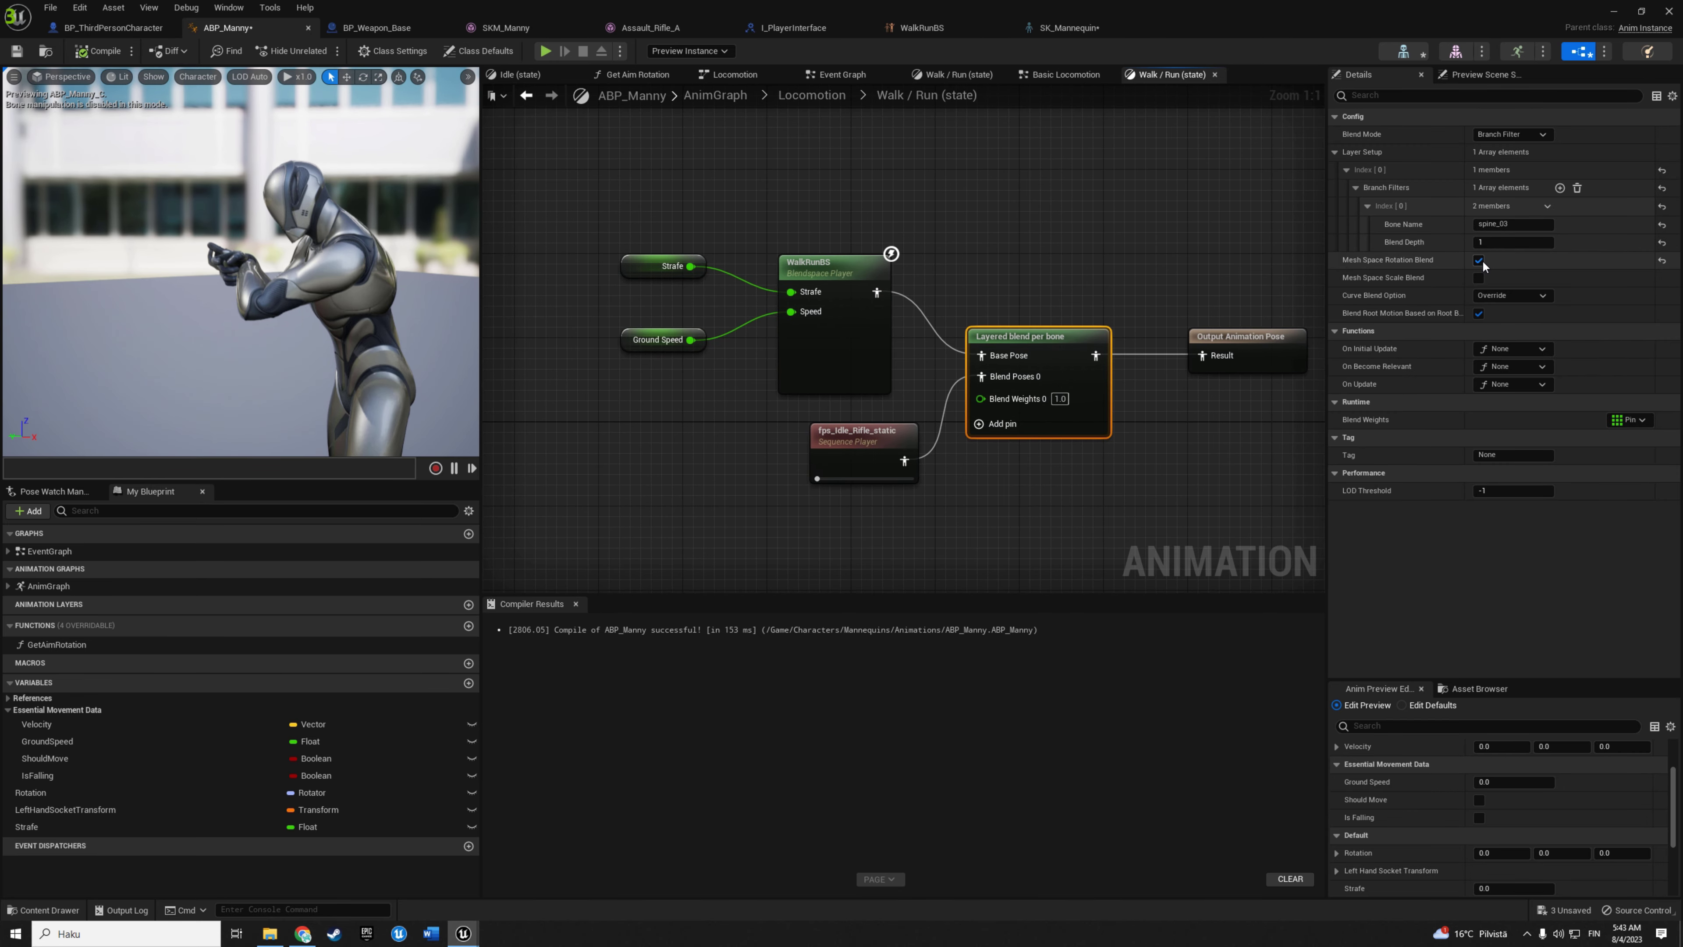
# Compile ABP_Manny and start a play test of the level.
pyautogui.click(98, 50)
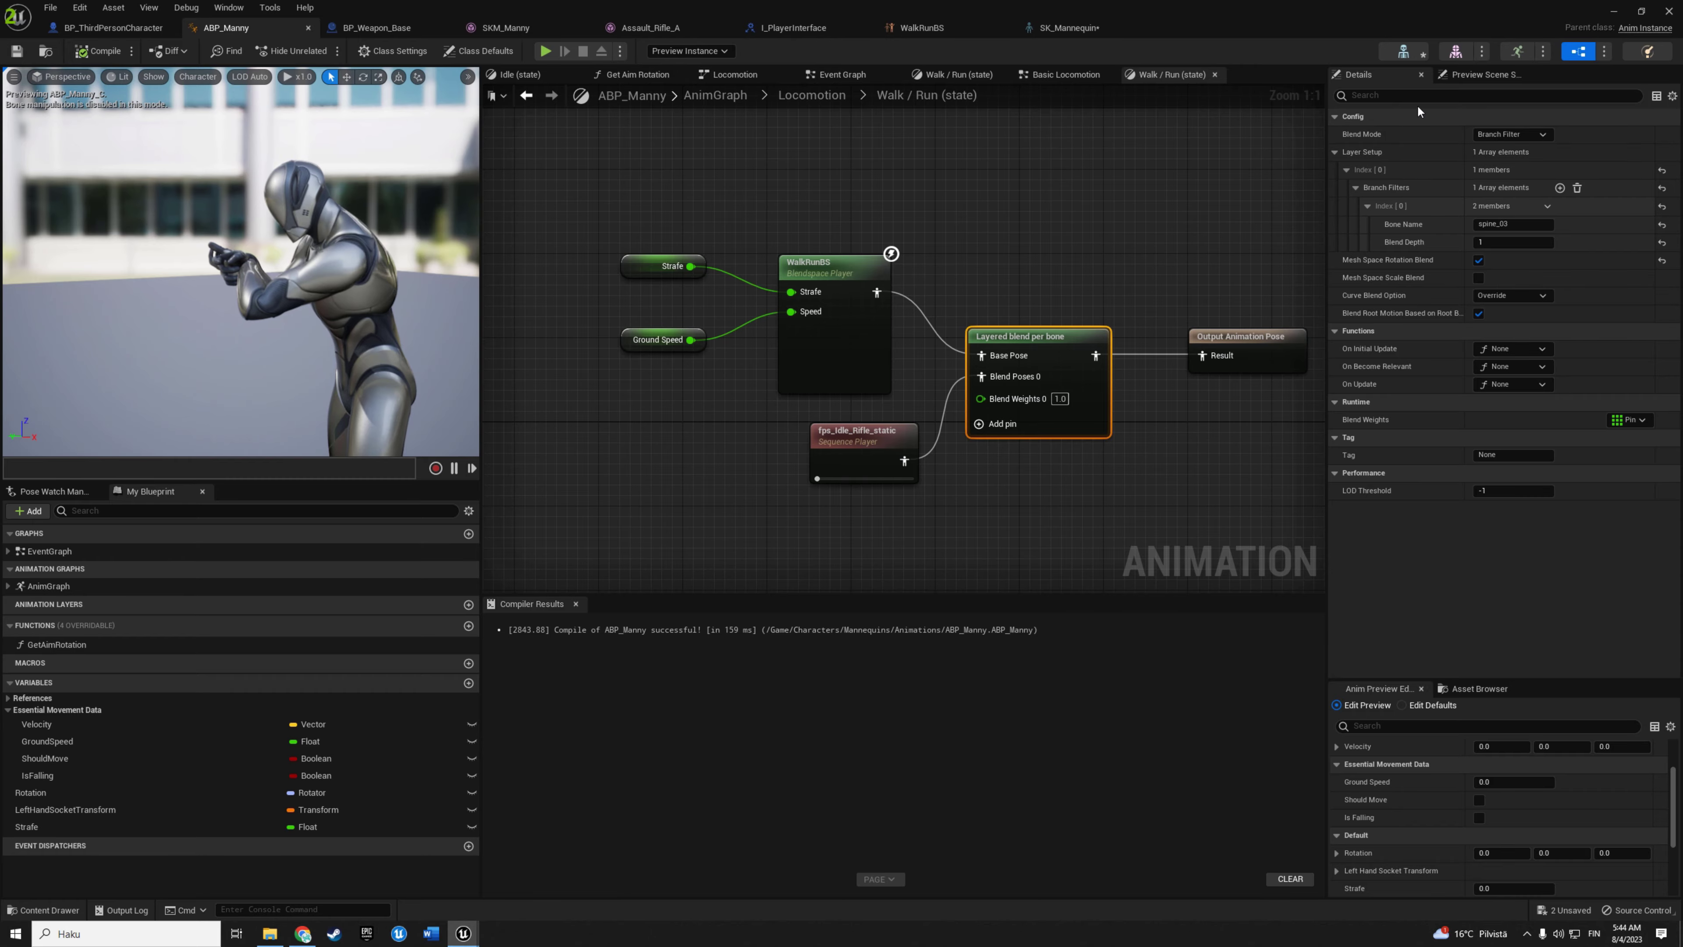
pyautogui.hotkey('alt', 'Tab')
pyautogui.click(290, 52)
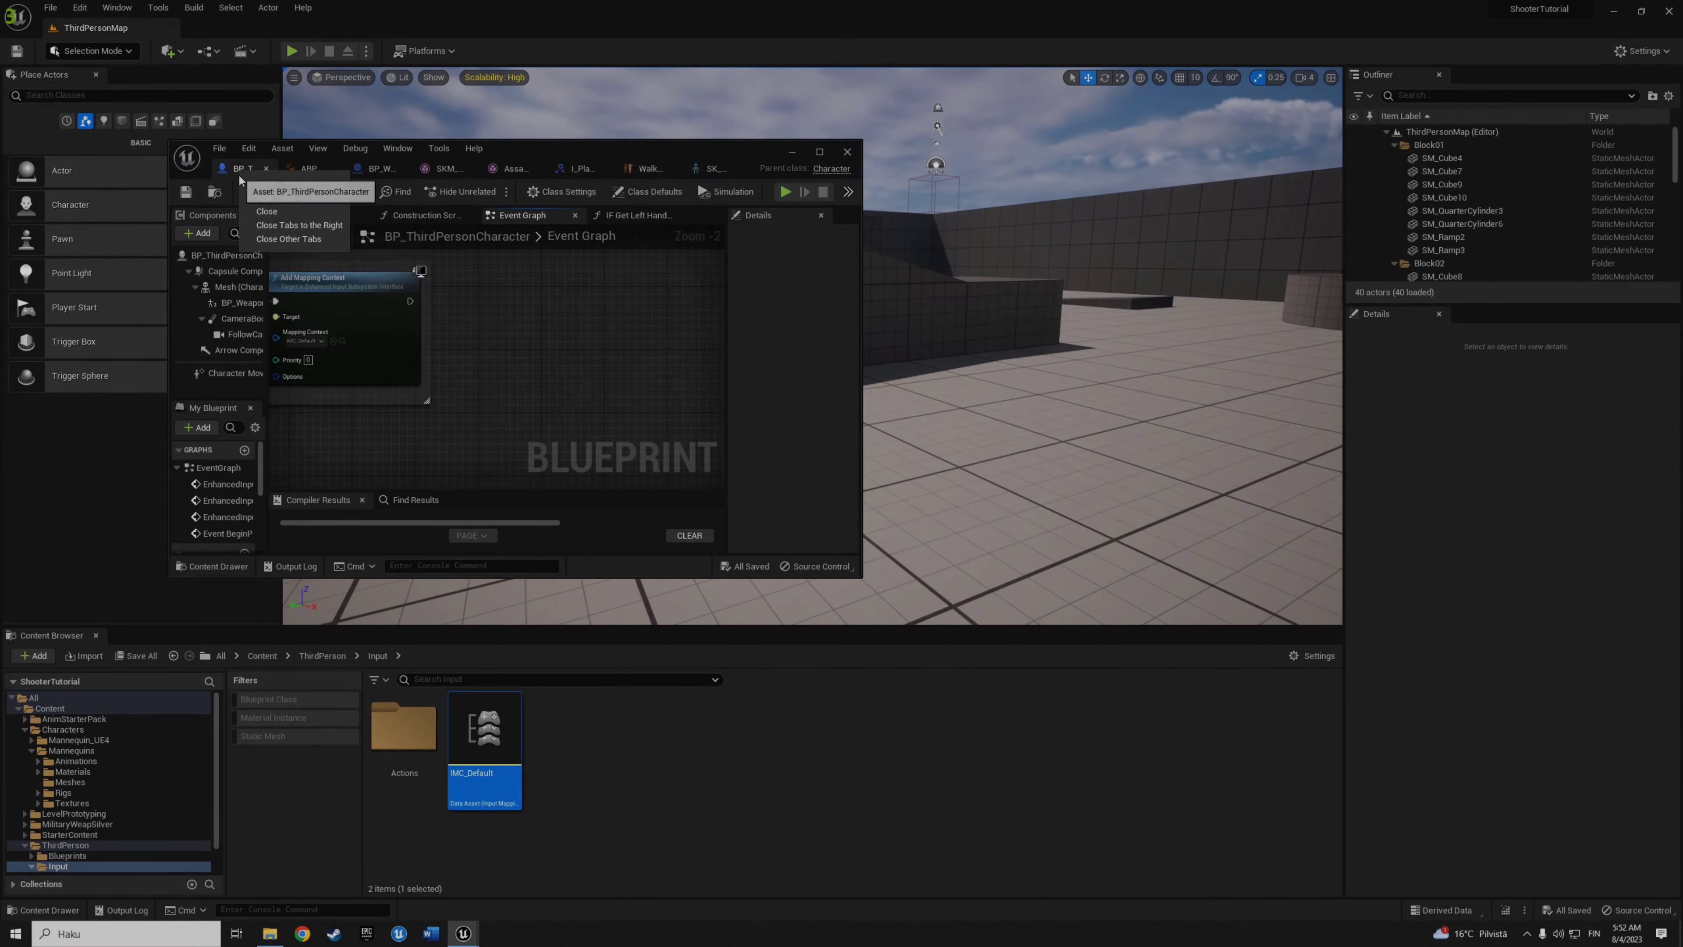
# Close the other blueprint tabs and open ThirdPerson/Input/IMC_Default.
pyautogui.rightClick(241, 173)
pyautogui.click(284, 226)
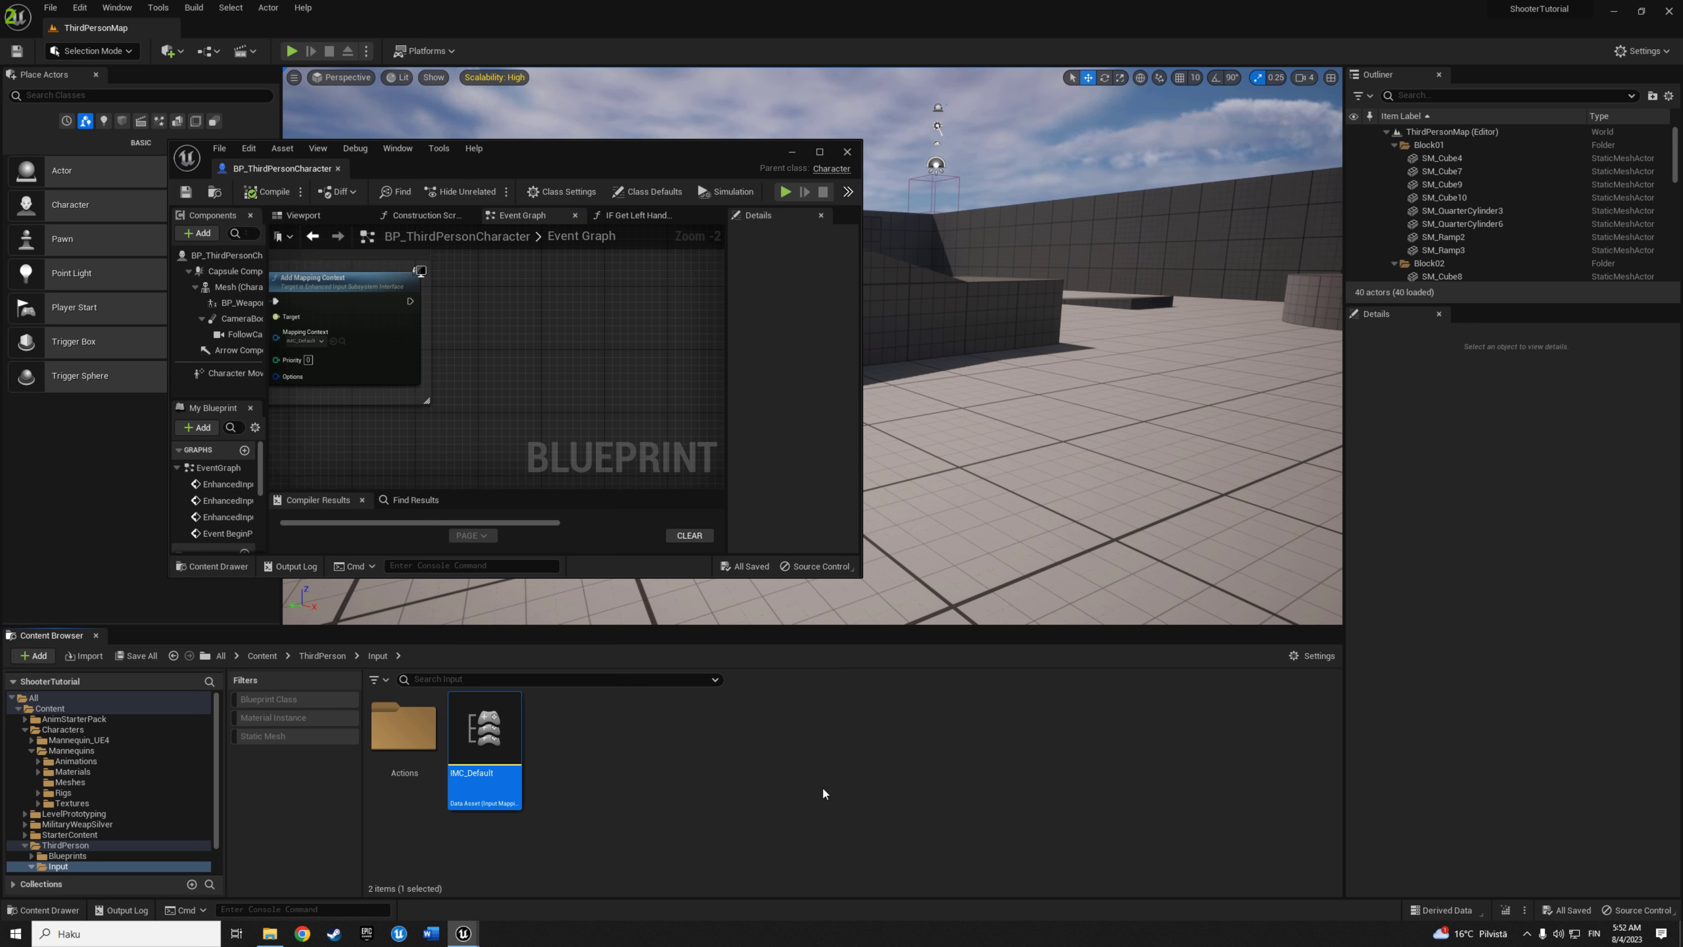
pyautogui.click(750, 805)
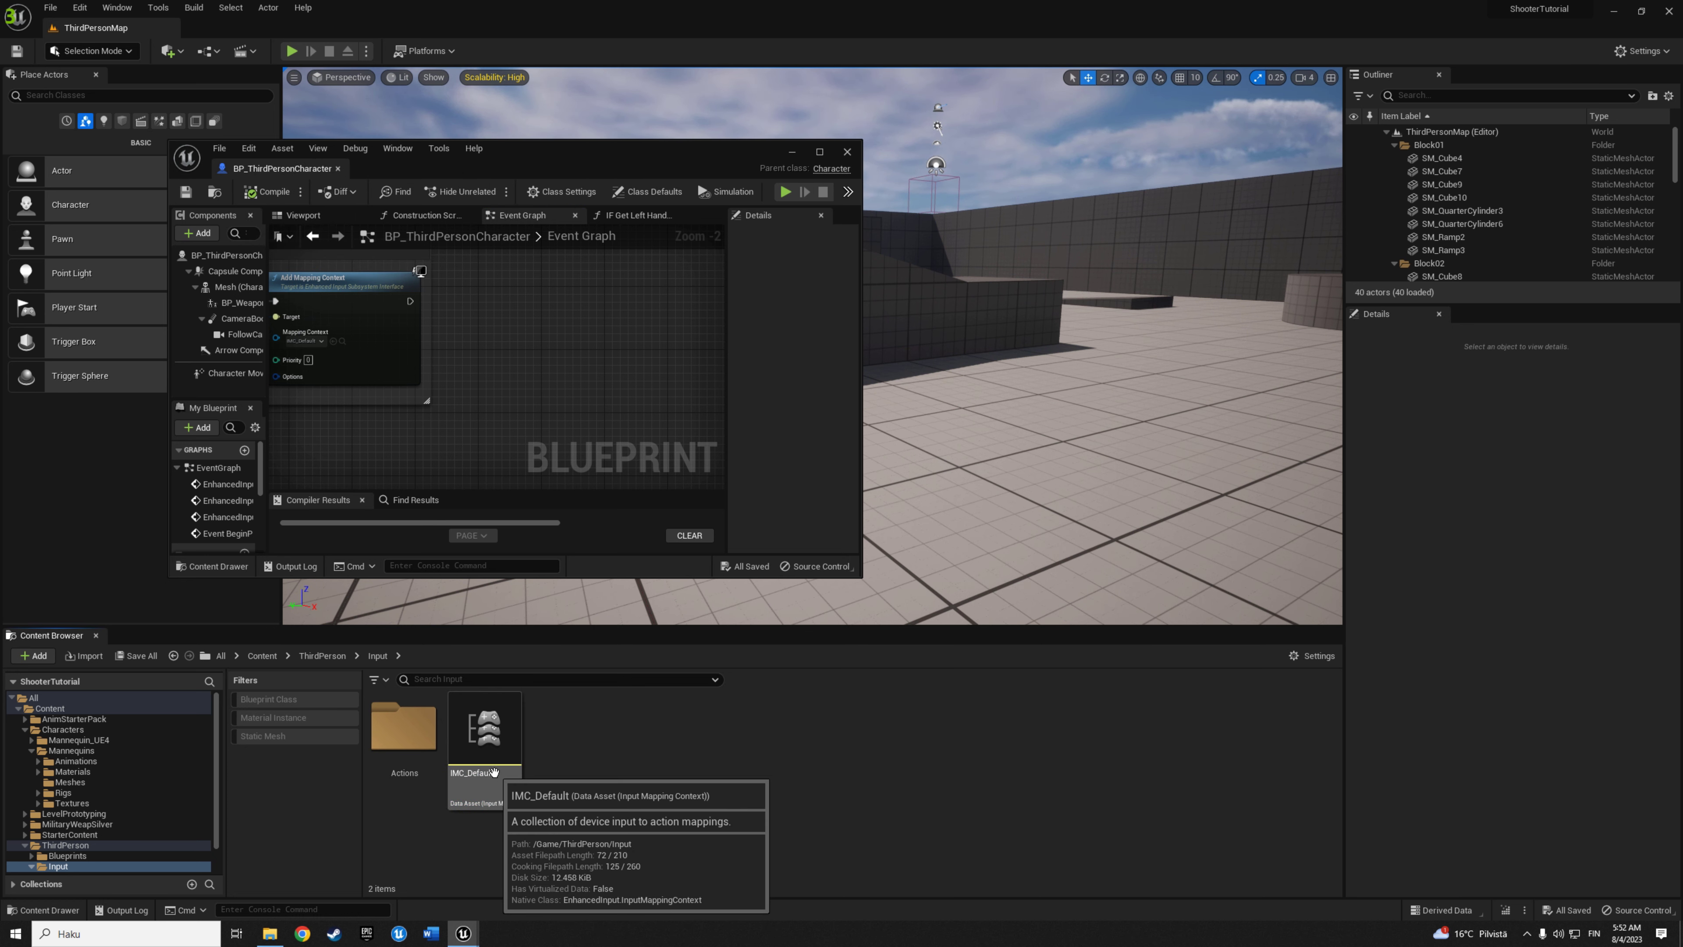
pyautogui.click(262, 655)
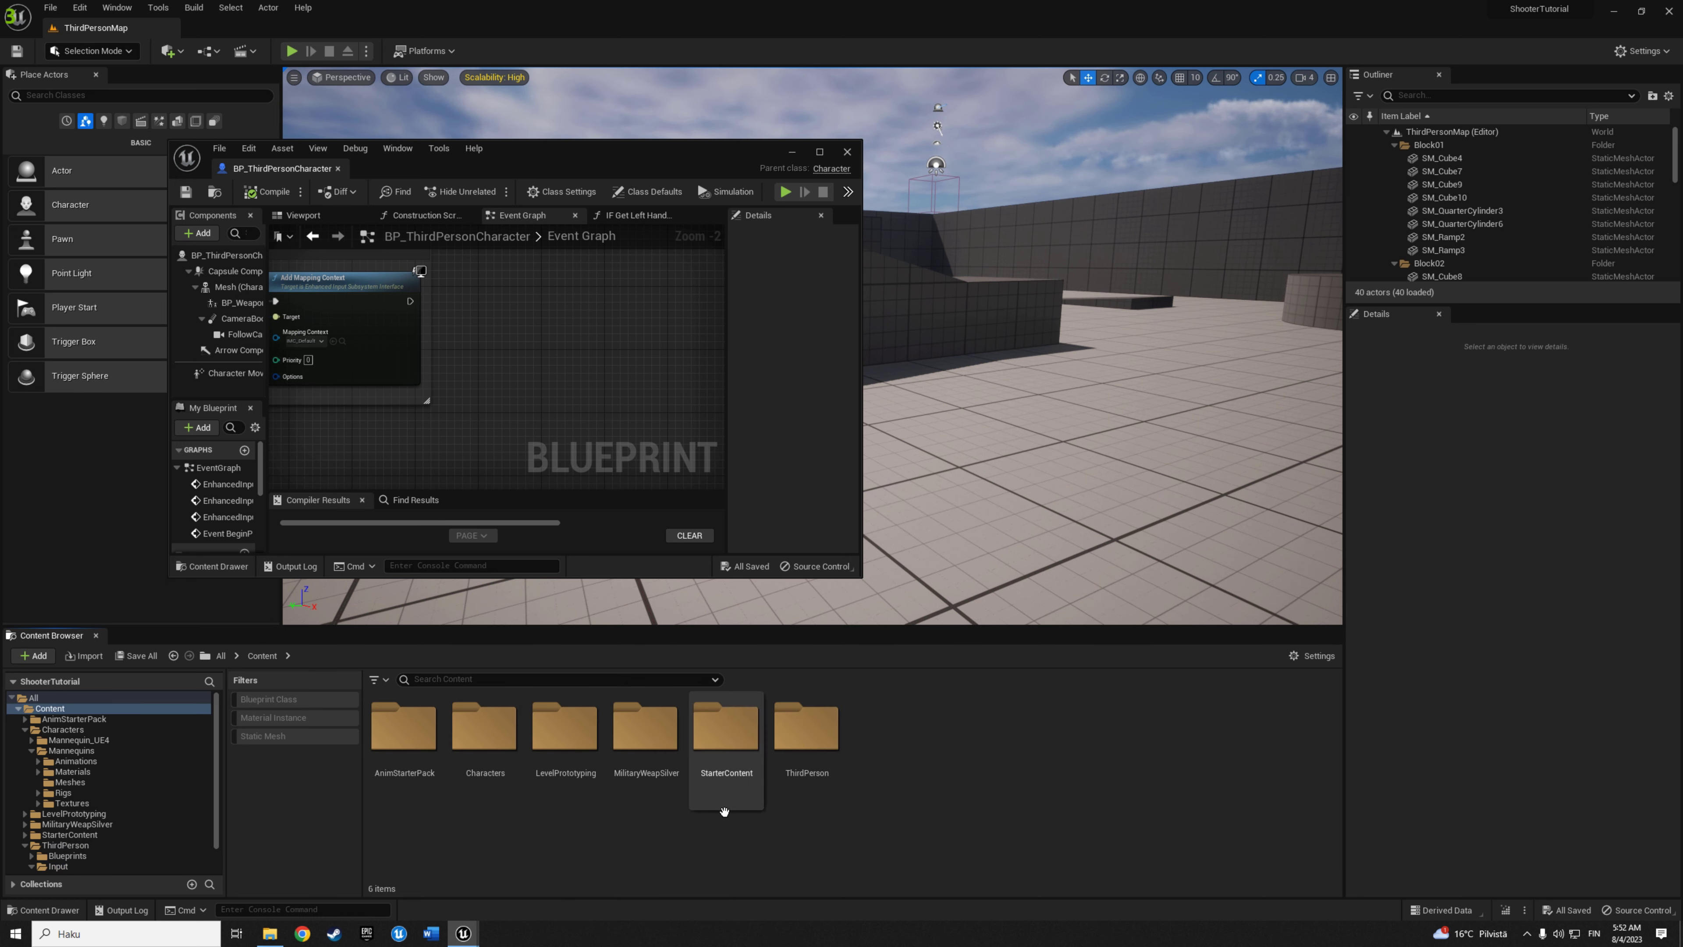
pyautogui.doubleClick(802, 769)
pyautogui.doubleClick(487, 766)
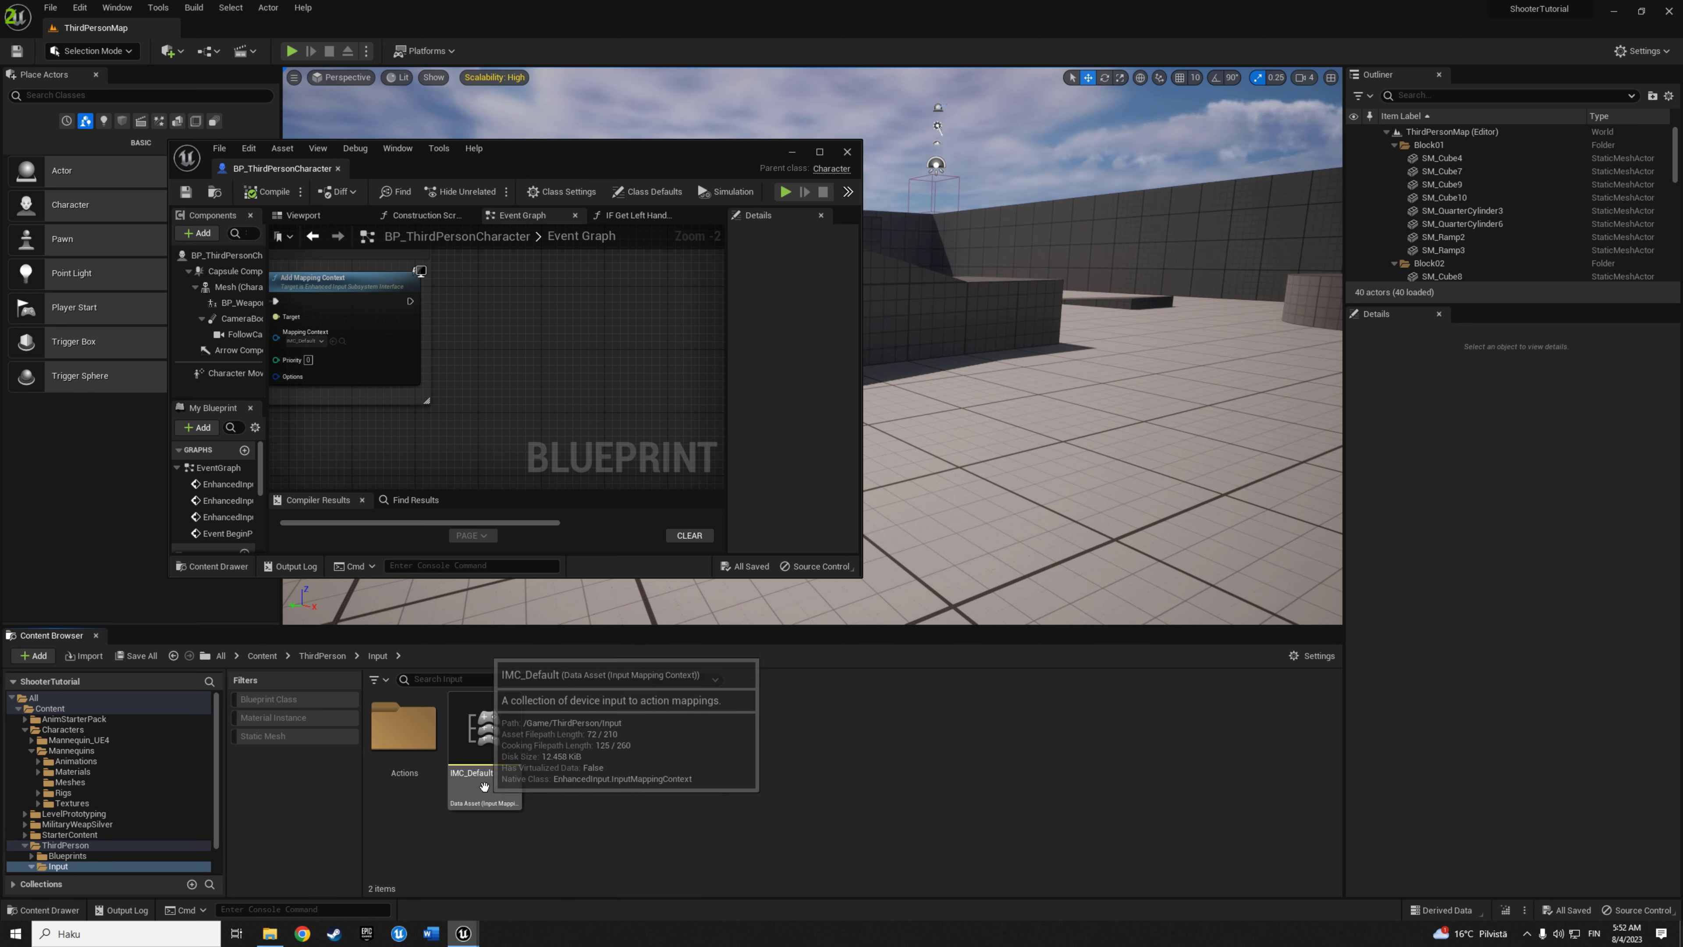
pyautogui.doubleClick(489, 769)
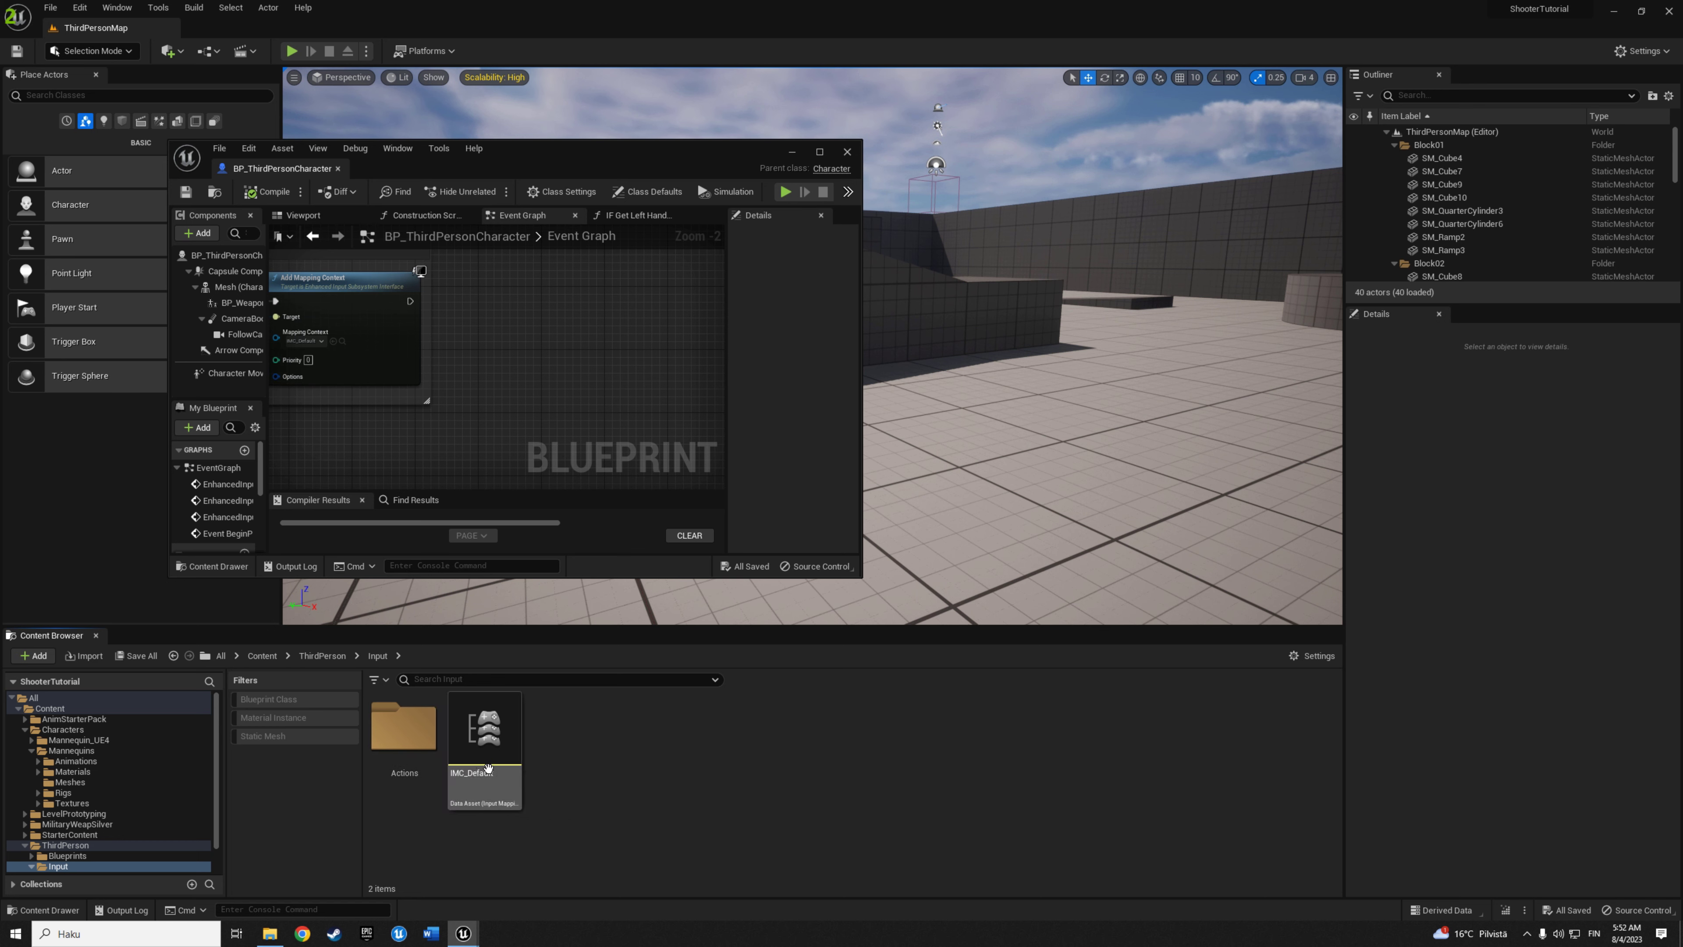
# Duplicate IA_Jump in the Actions folder as IA_Sprint.
pyautogui.doubleClick(407, 752)
pyautogui.rightClick(408, 754)
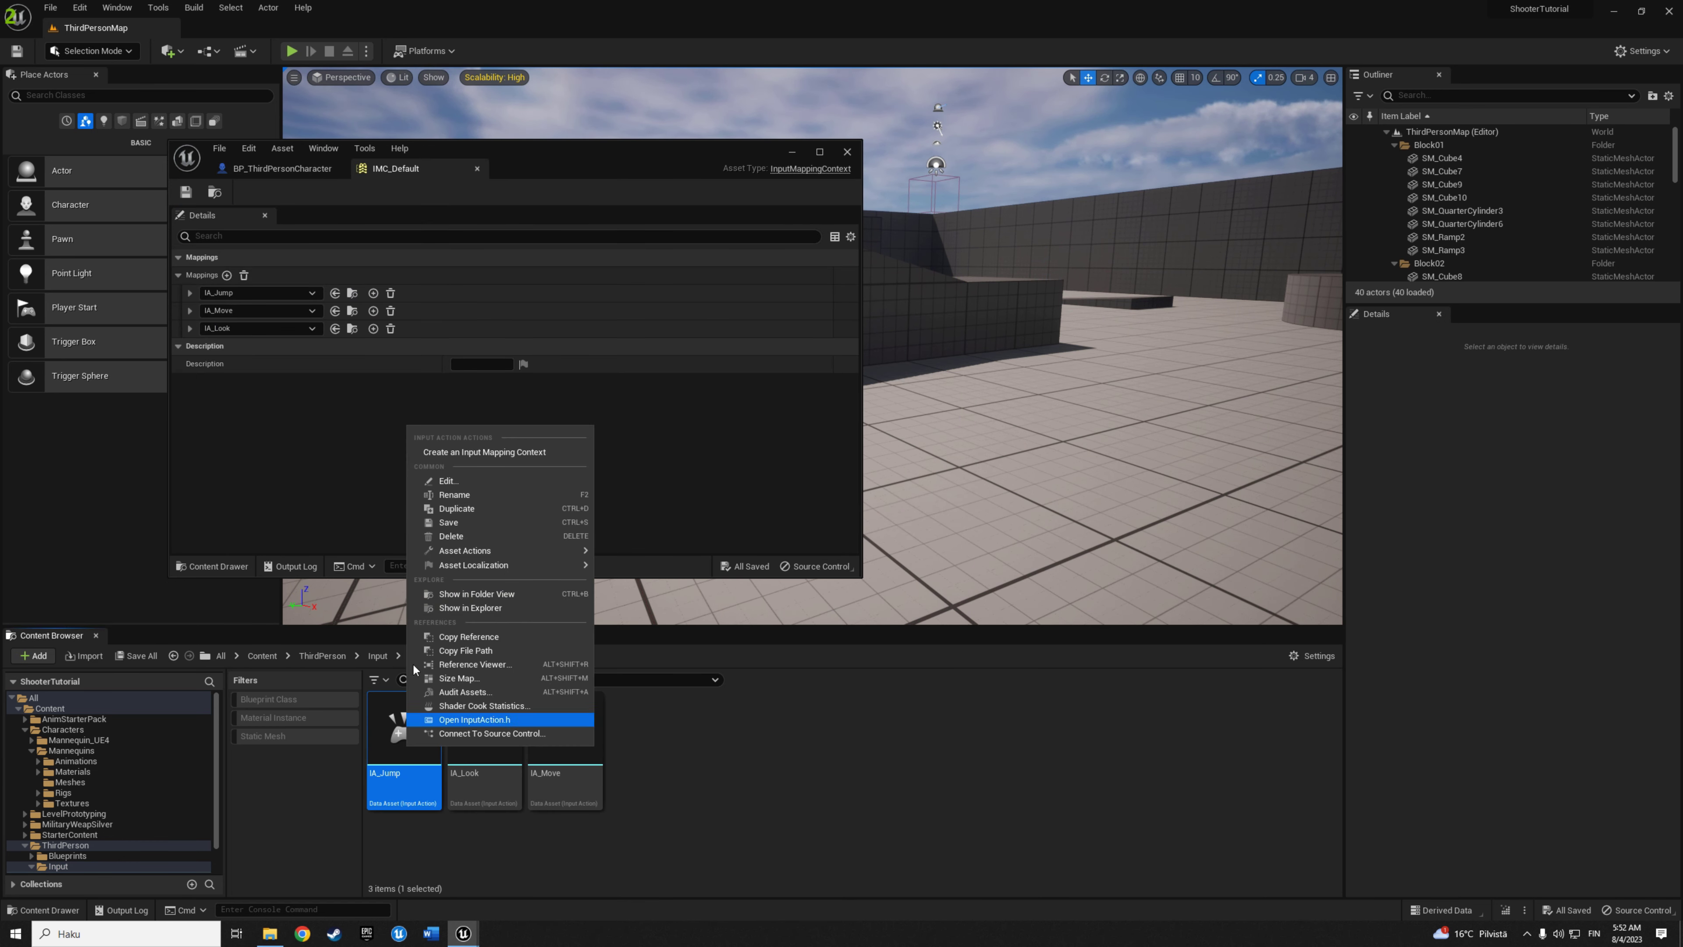
pyautogui.click(457, 524)
pyautogui.write('IA_Jump1')
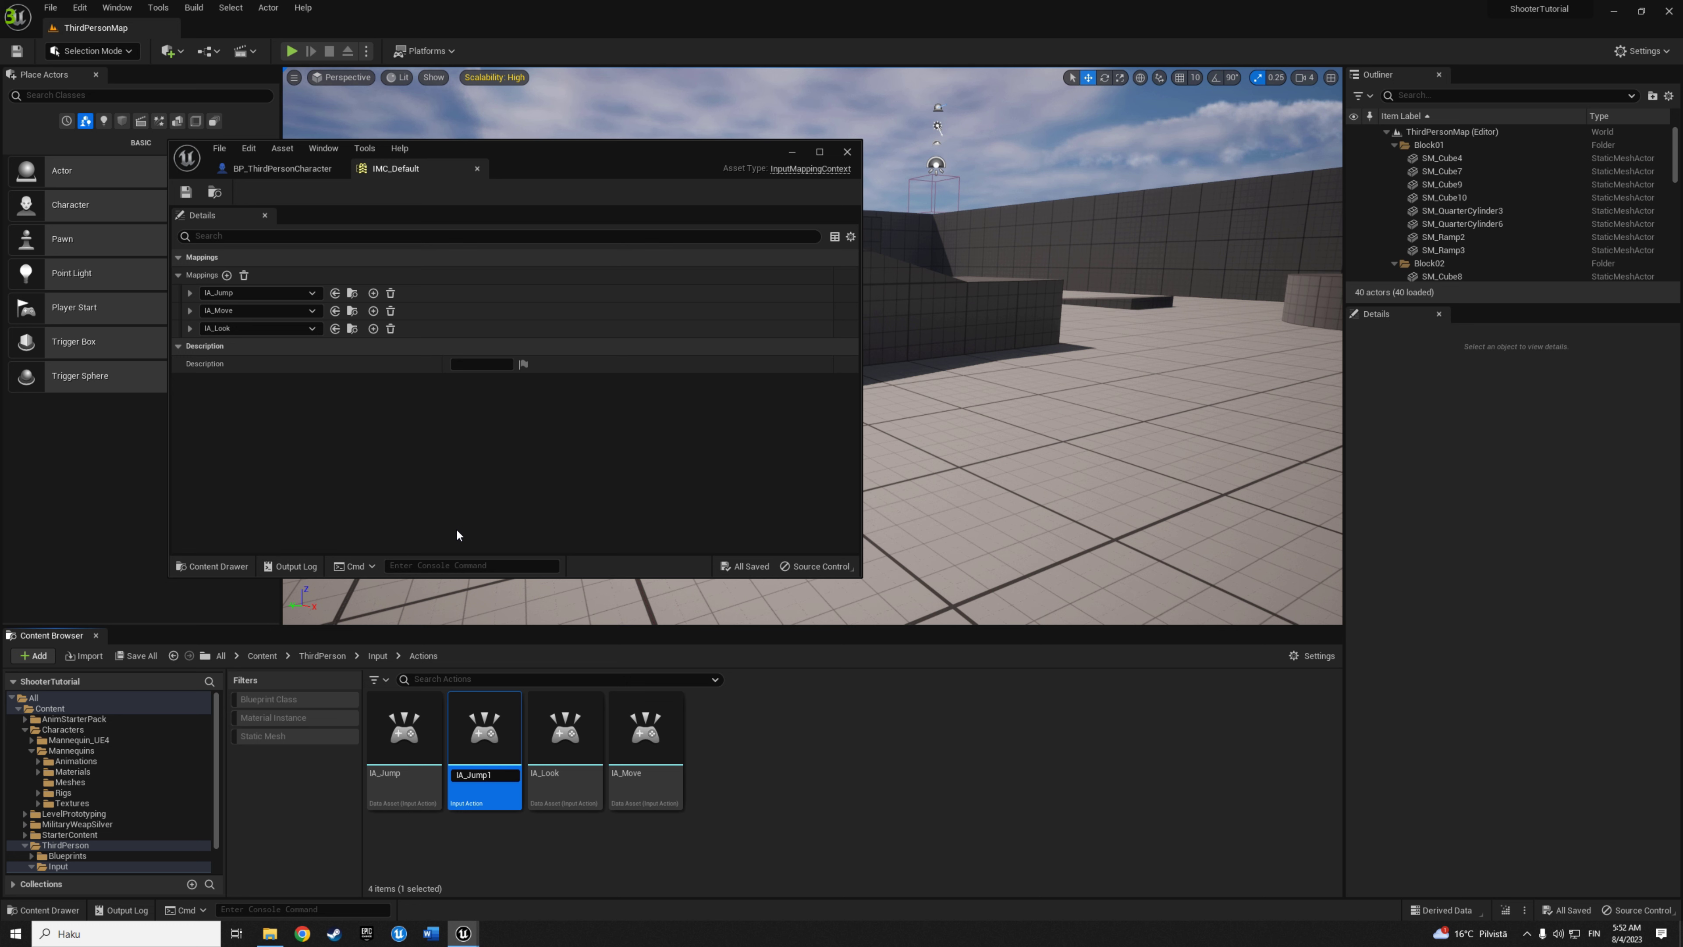
pyautogui.write('Jrint')
pyautogui.press('Return')
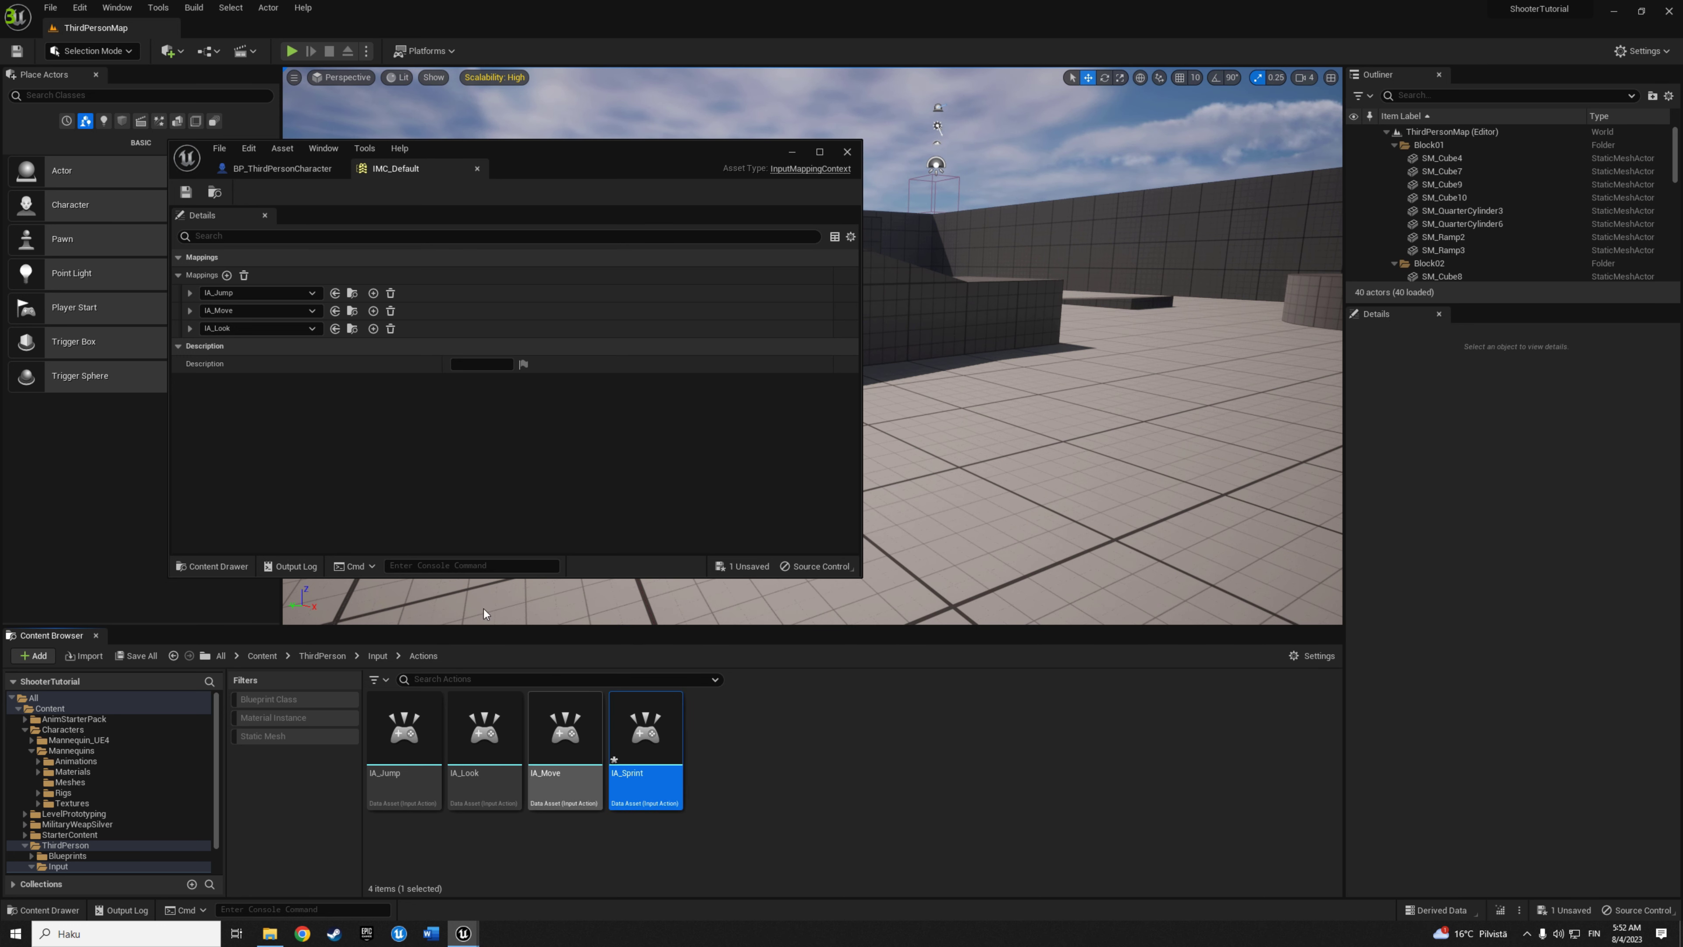
# Map IA_Sprint to Left Shift in IMC_Default, save it, and return to BP_ThirdPersonCharacter.
pyautogui.click(227, 275)
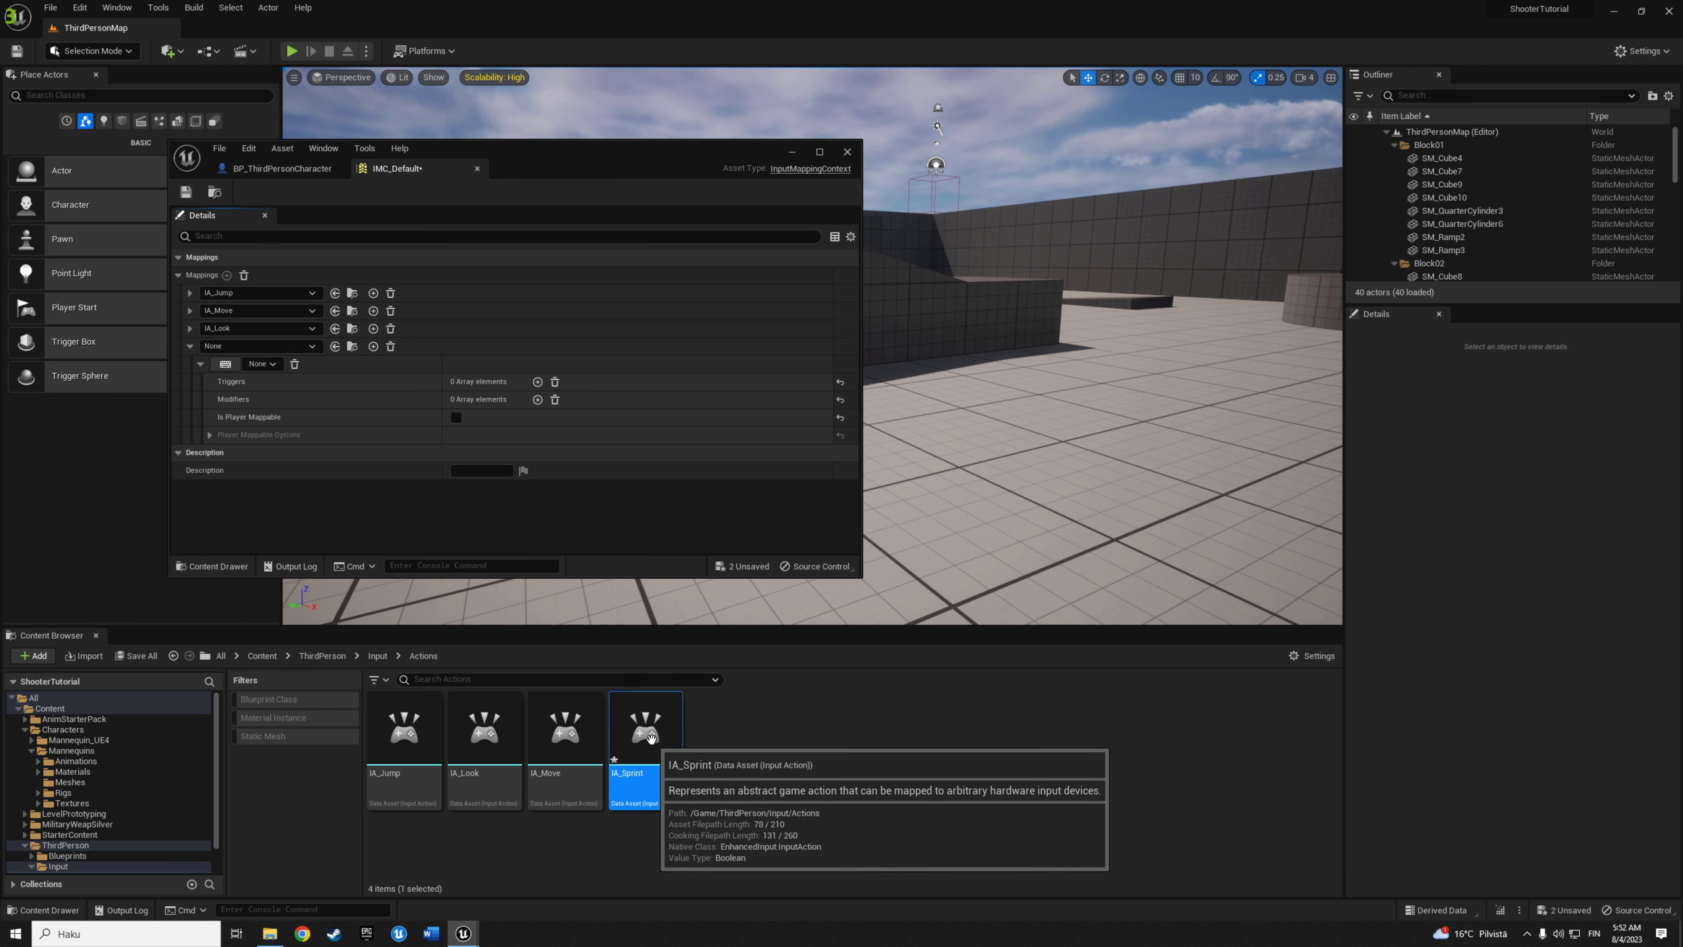
pyautogui.moveTo(646, 736); pyautogui.dragTo(219, 347)
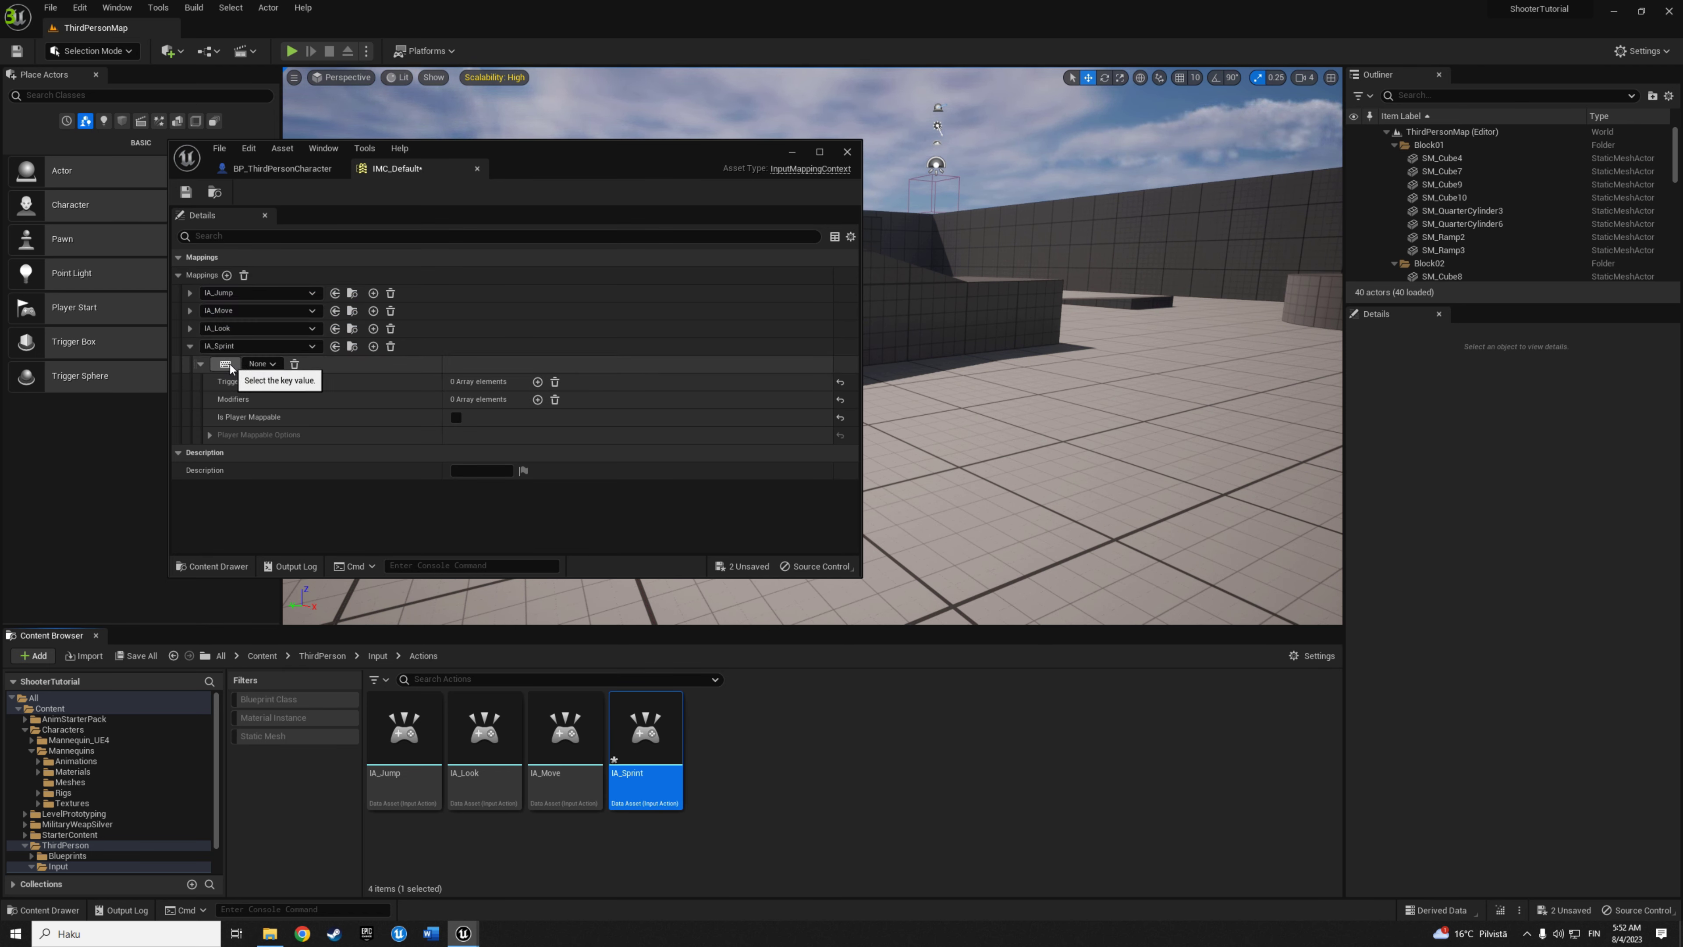
pyautogui.click(259, 364)
pyautogui.click(223, 368)
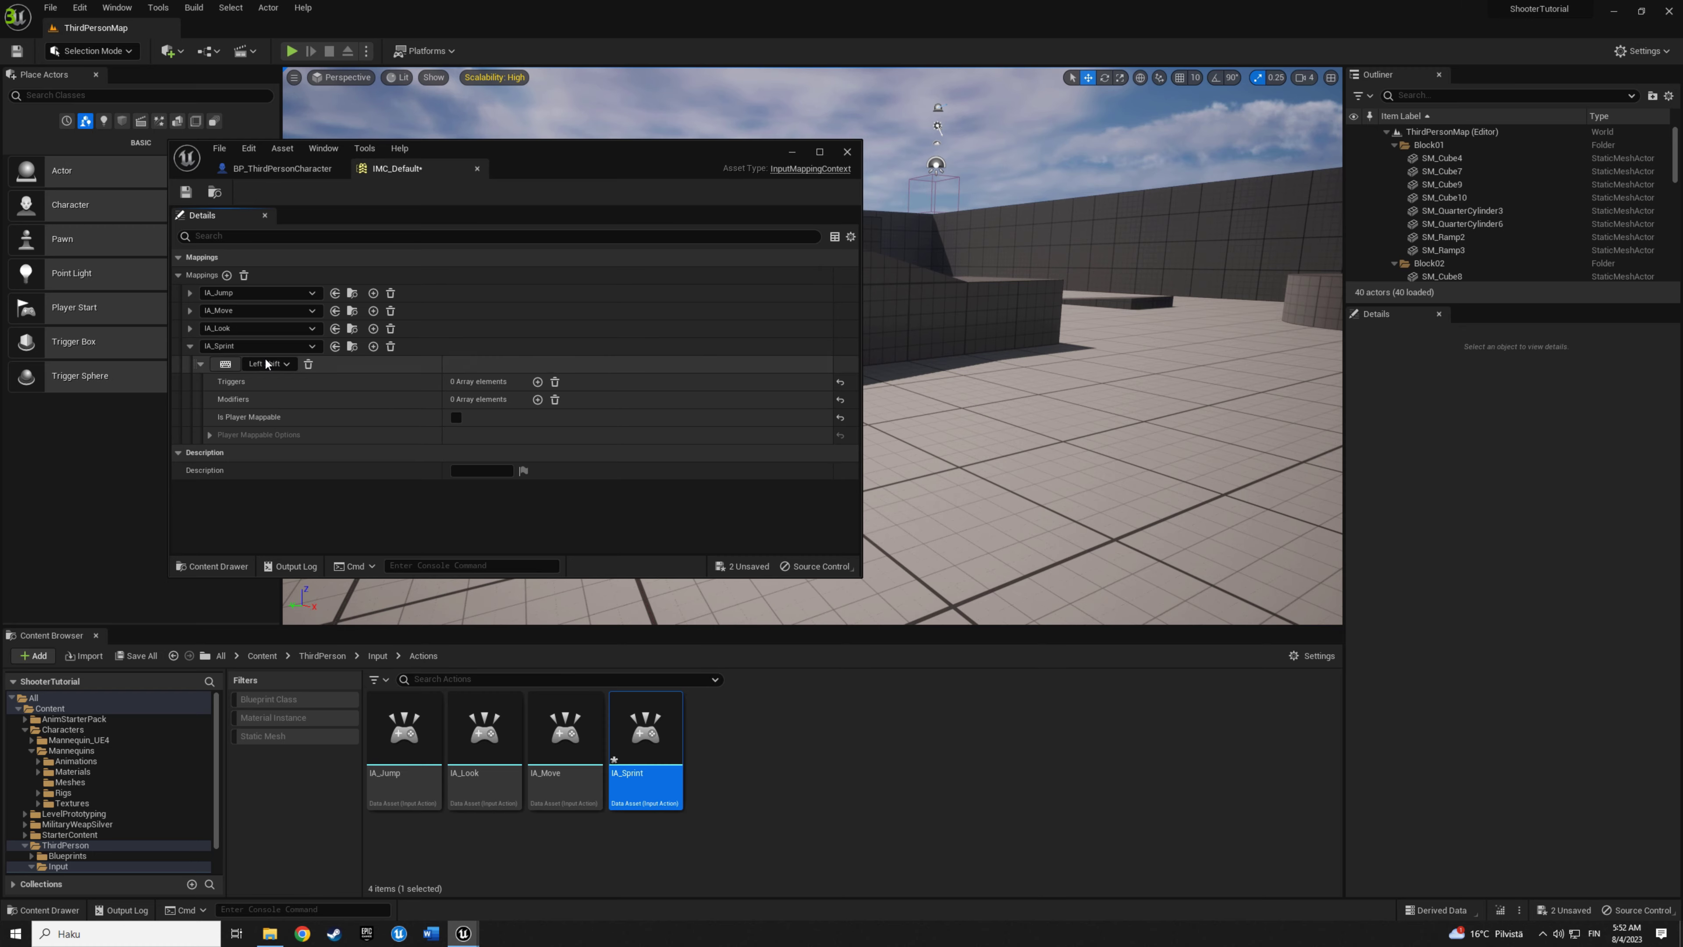
pyautogui.hotkey('ctrl', 's')
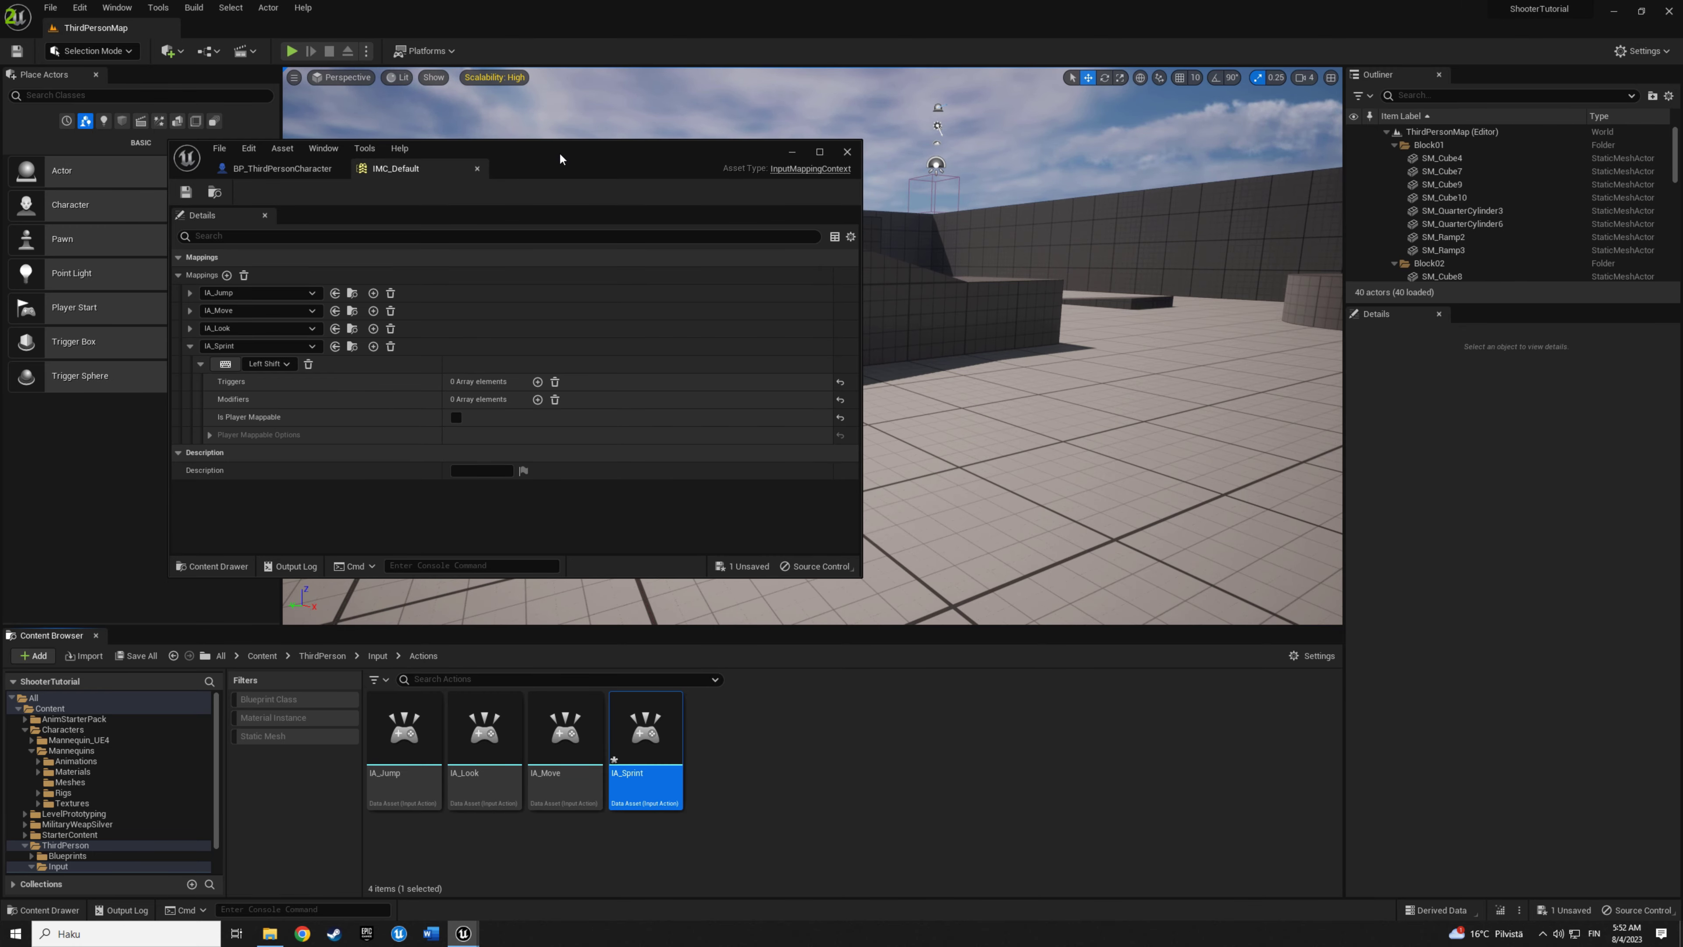
pyautogui.click(276, 170)
# Maximize the Blueprint editor and place an IA_Sprint input event in the Event Graph.
pyautogui.doubleClick(555, 154)
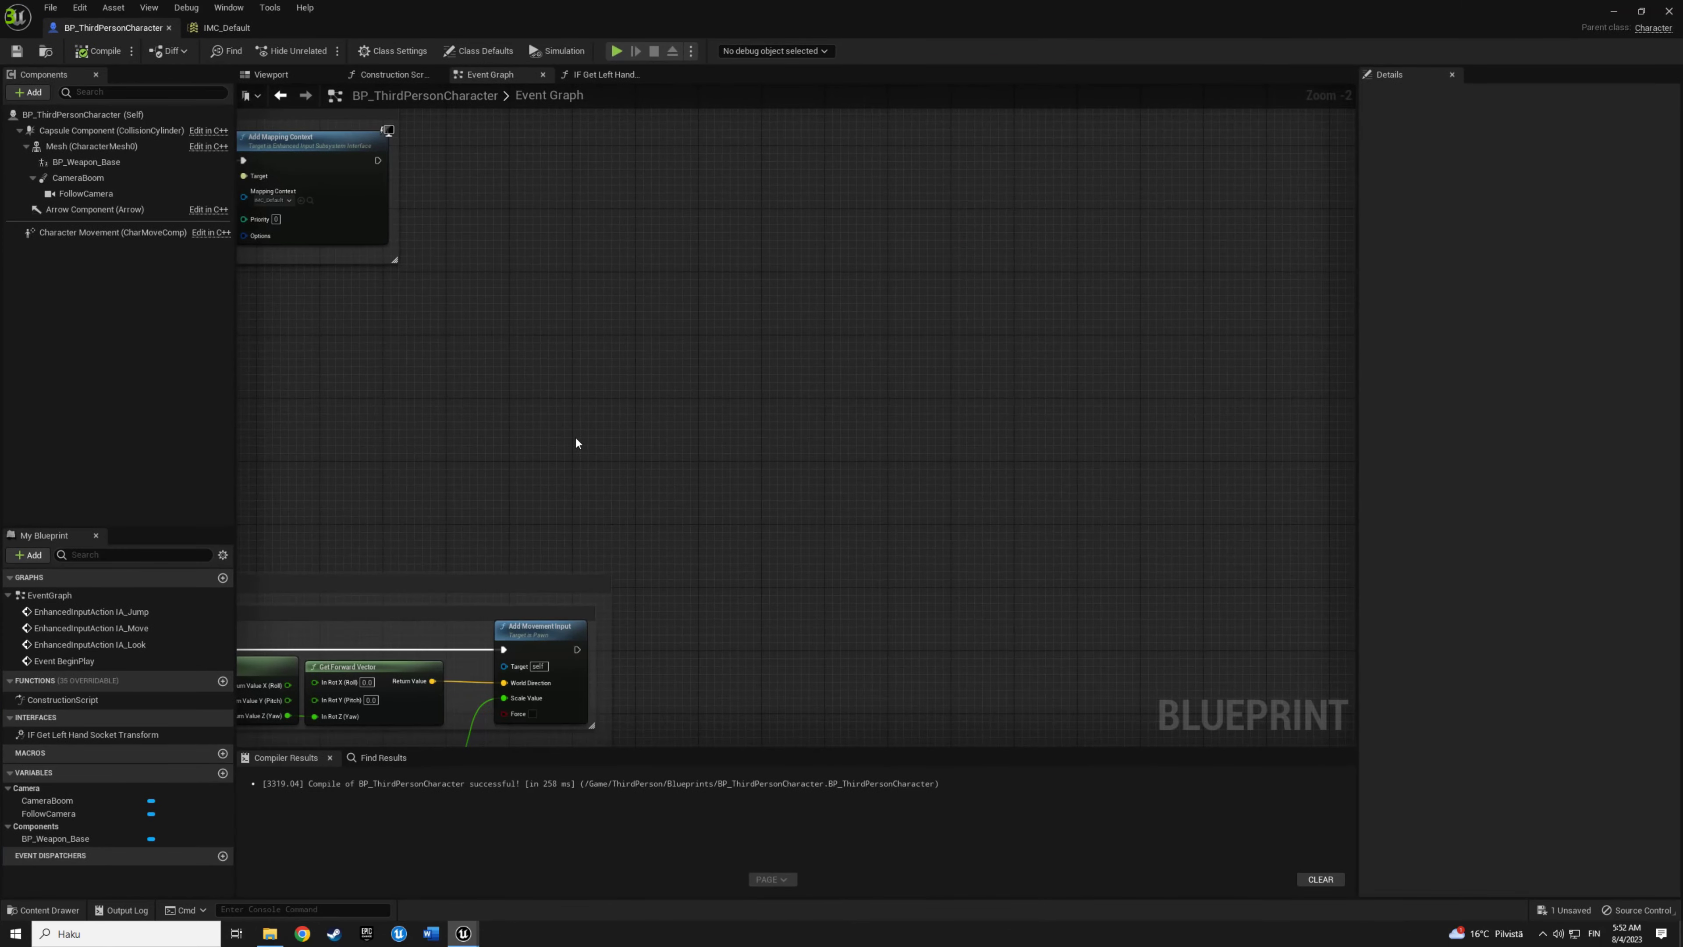
pyautogui.scroll(-5, 966, 410)
pyautogui.scroll(4, 789, 406)
pyautogui.moveTo(789, 406)
pyautogui.mouseDown(button='right')
pyautogui.moveTo(1085, 398)
pyautogui.moveTo(920, 368)
pyautogui.mouseUp(button='right')
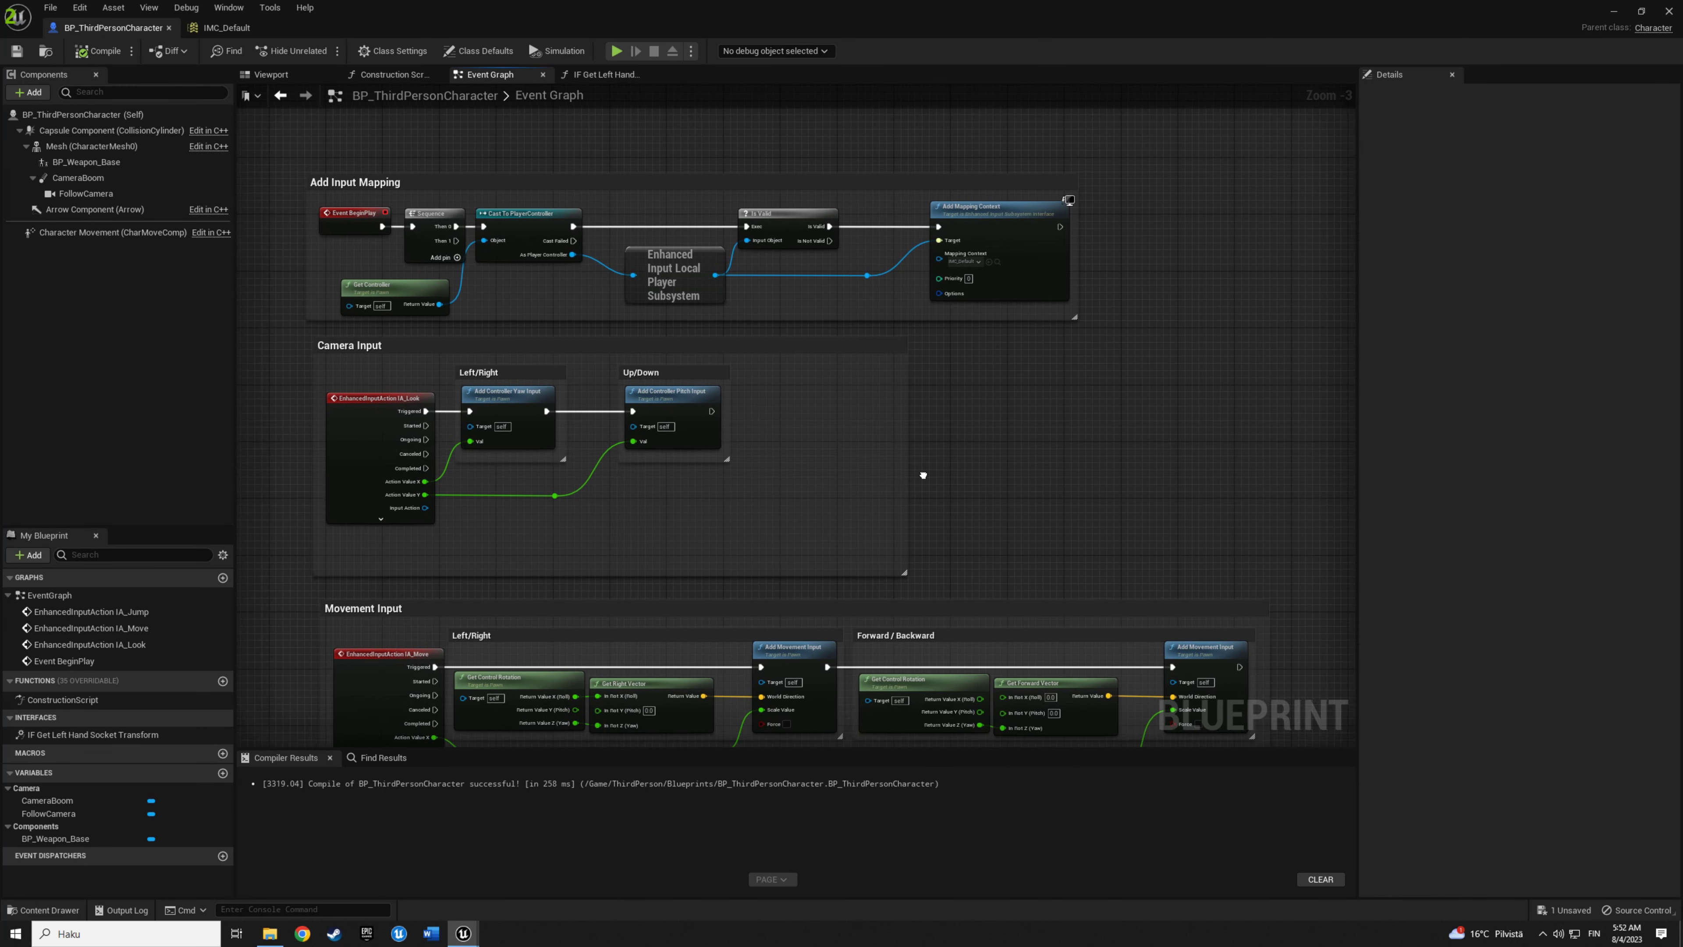
pyautogui.rightClick(922, 375)
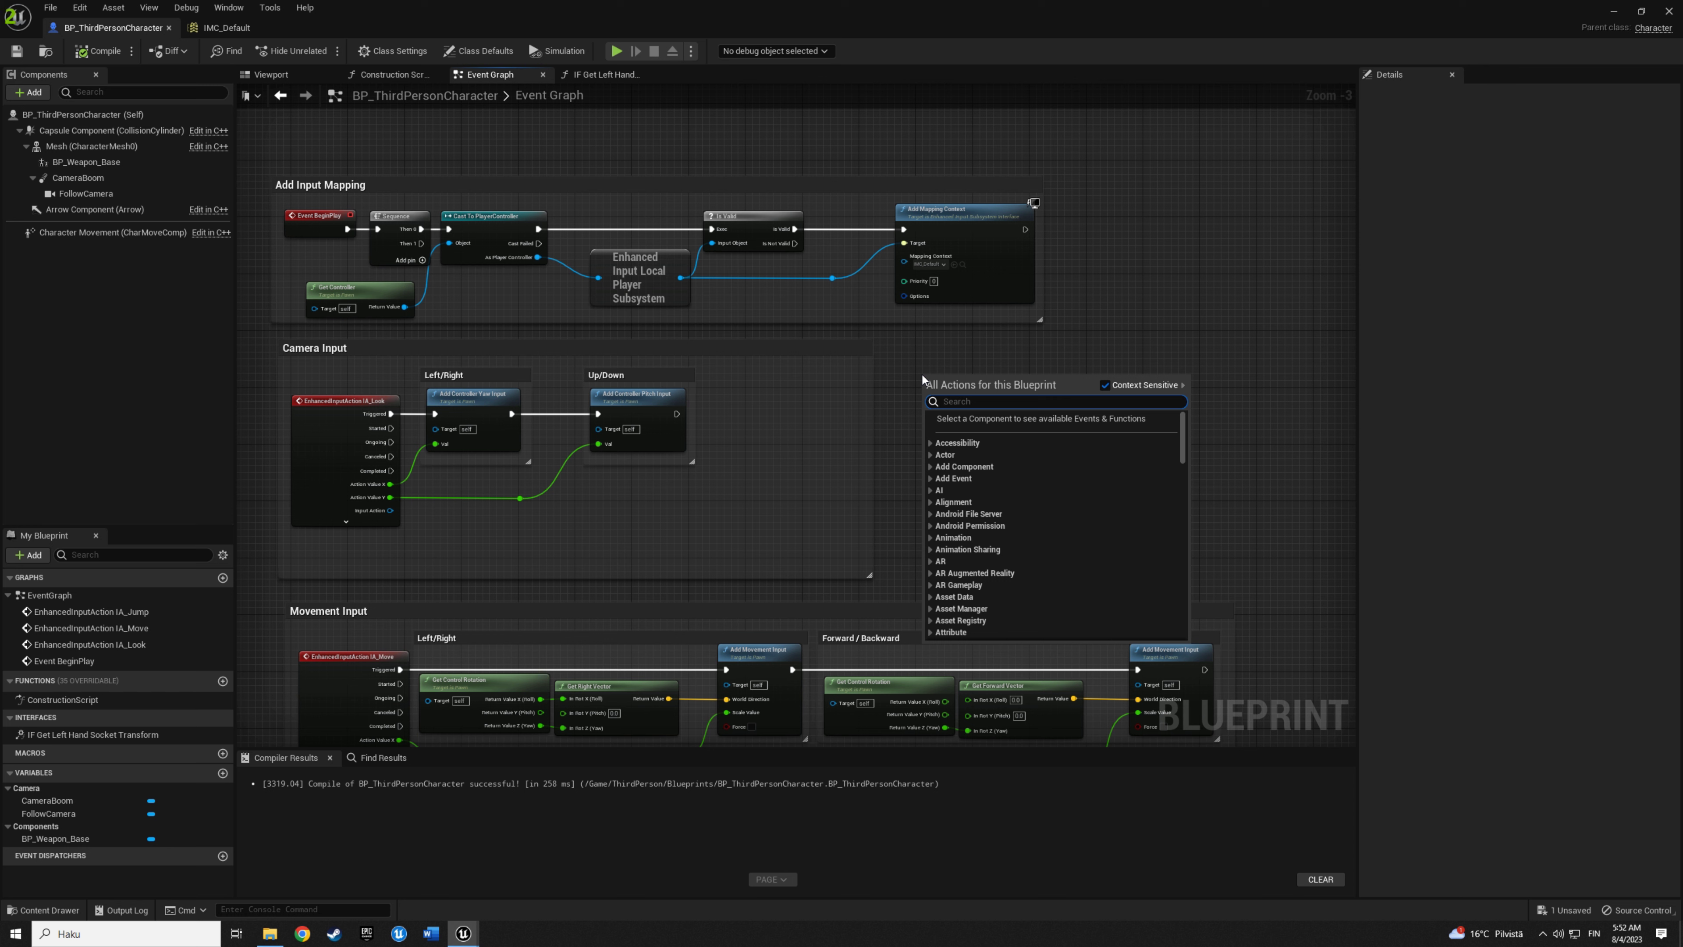
pyautogui.write('sprint')
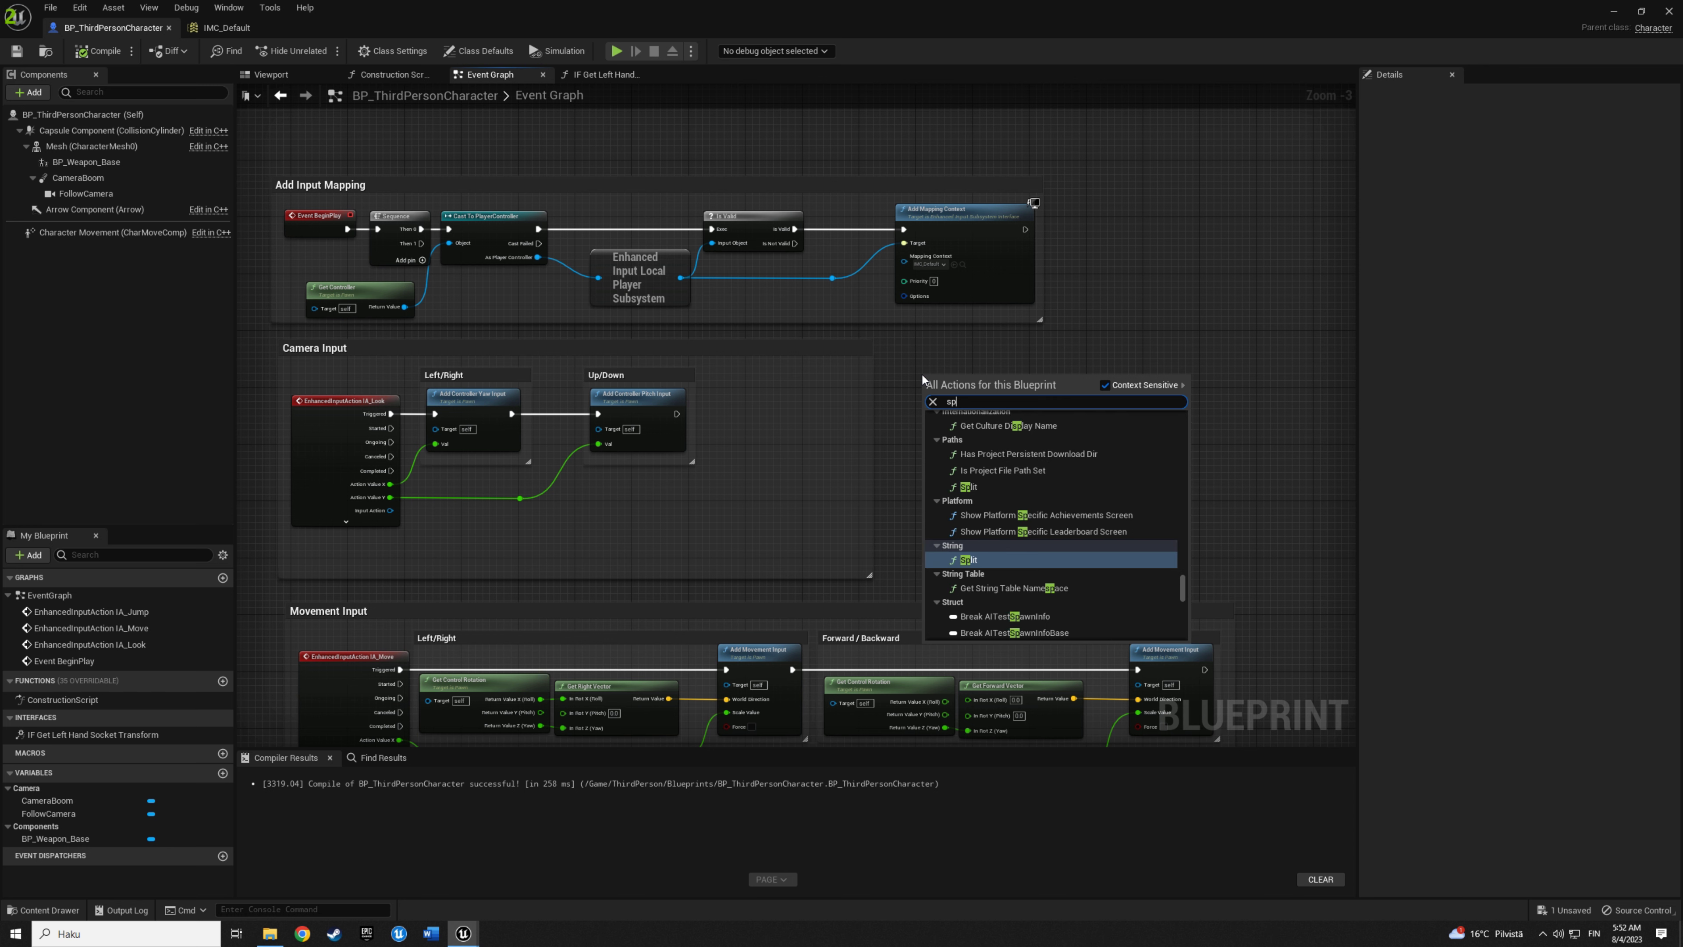
pyautogui.press('Return')
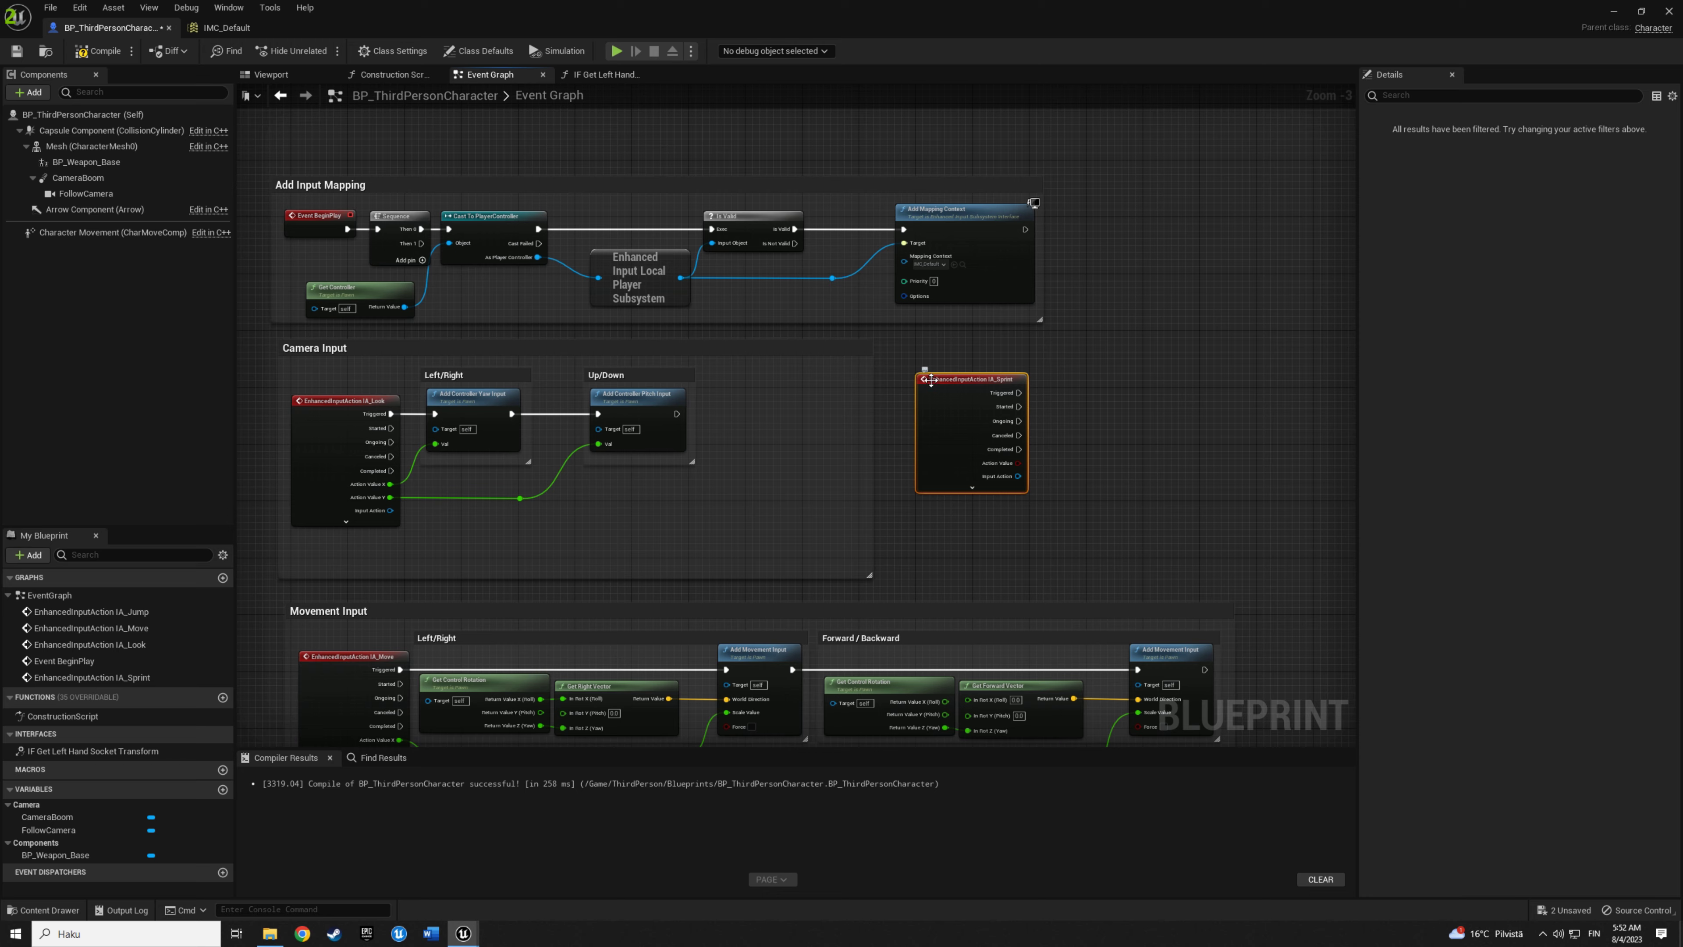
# Move and frame the IA_Sprint node, then drag a wire from its Triggered pin.
pyautogui.moveTo(922, 375); pyautogui.dragTo(943, 345)
pyautogui.scroll(1, 887, 387)
pyautogui.moveTo(1110, 391)
pyautogui.mouseDown(button='right')
pyautogui.moveTo(887, 387)
pyautogui.moveTo(830, 408)
pyautogui.mouseUp(button='right')
pyautogui.click(891, 384)
pyautogui.scroll(1, 830, 408)
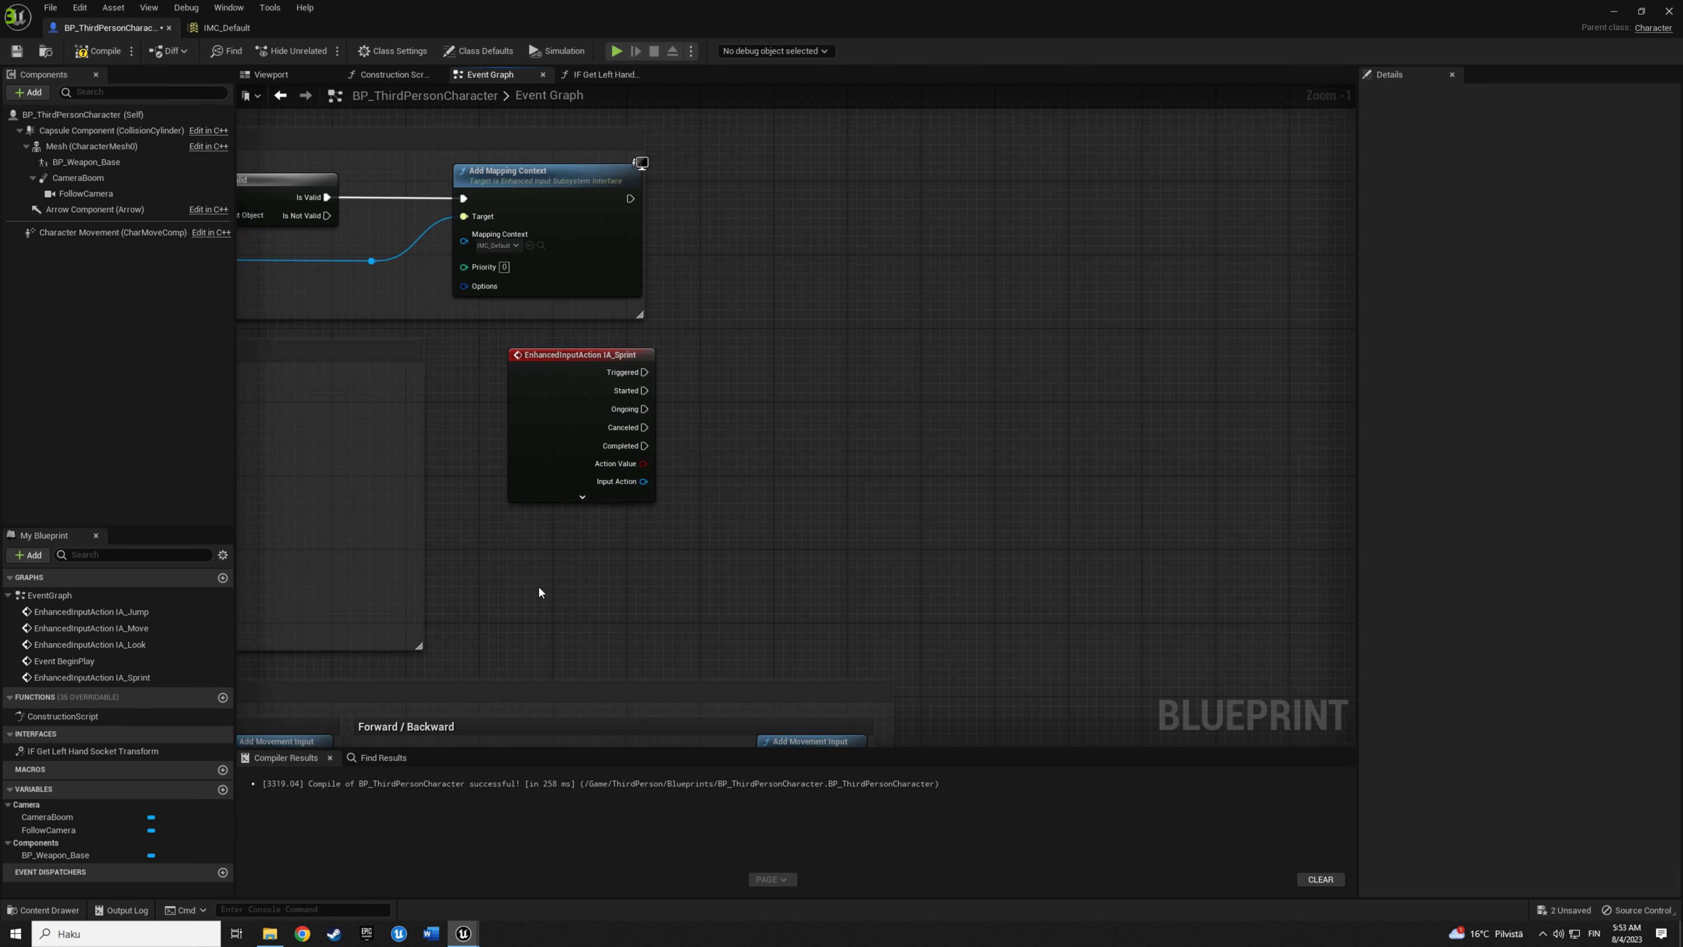
pyautogui.moveTo(565, 579); pyautogui.dragTo(497, 597, button='right')
pyautogui.scroll(1, 629, 575)
pyautogui.moveTo(629, 575); pyautogui.dragTo(804, 619, button='right')
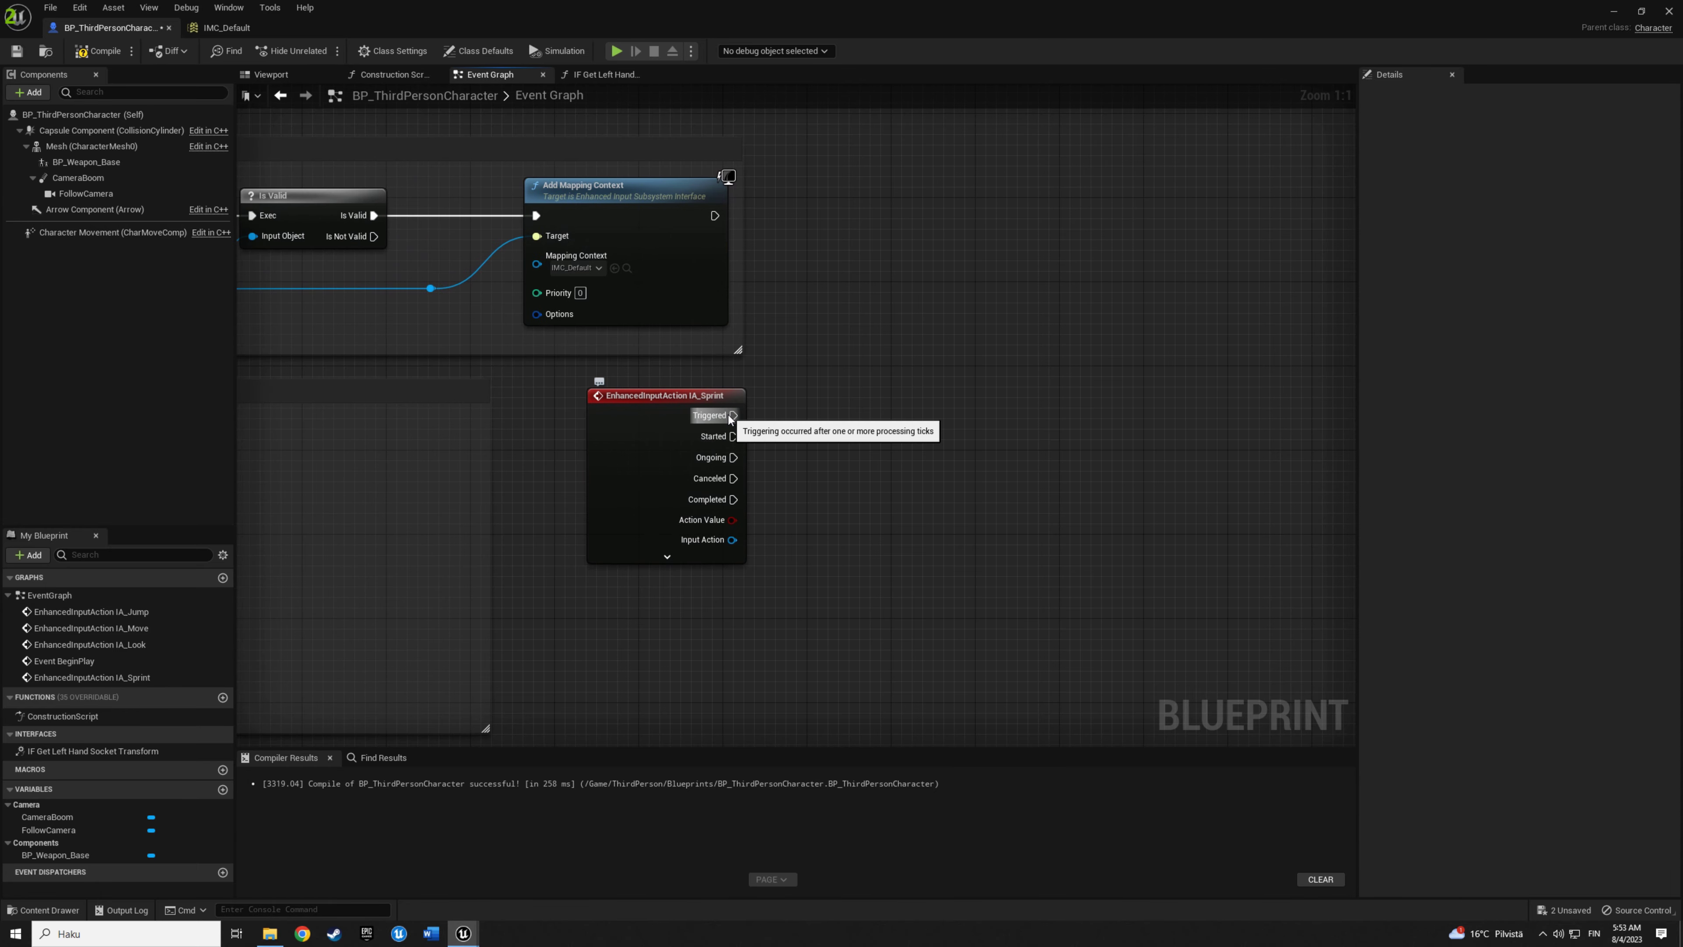
pyautogui.moveTo(731, 416); pyautogui.dragTo(906, 425)
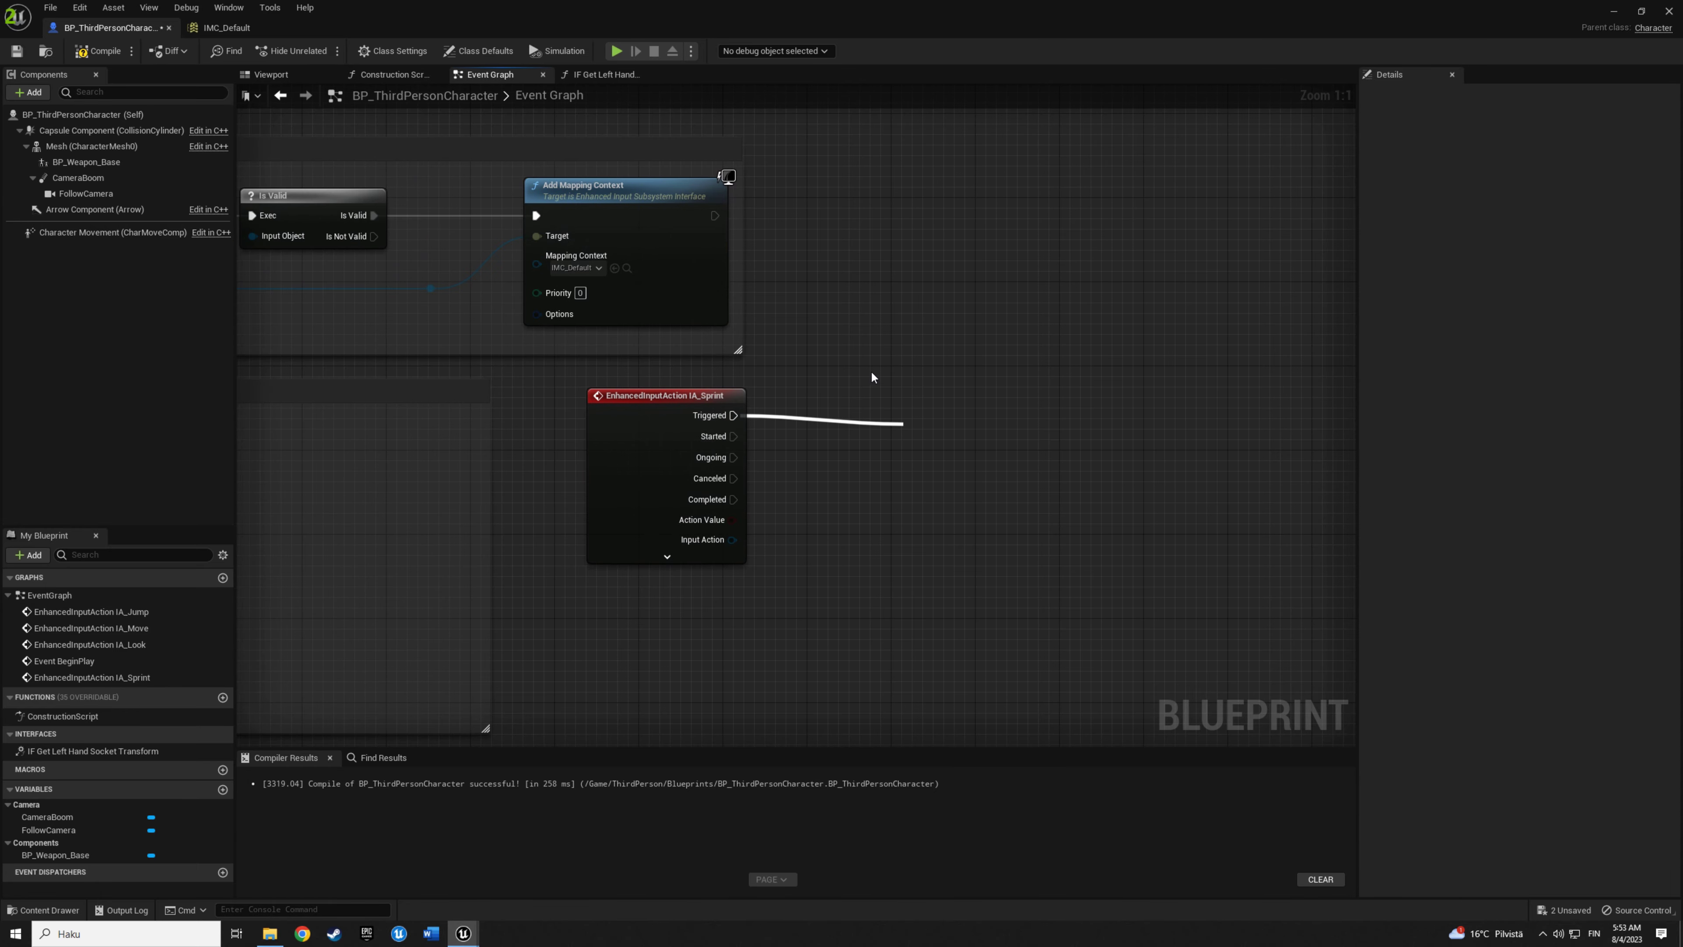
# Wire IA_Sprint Triggered to a Character Movement SET Max Walk Speed node set to 600.
pyautogui.click(113, 233)
pyautogui.moveTo(113, 234)
pyautogui.mouseDown()
pyautogui.moveTo(818, 556)
pyautogui.moveTo(829, 577)
pyautogui.moveTo(974, 520)
pyautogui.mouseUp()
pyautogui.write('set m')
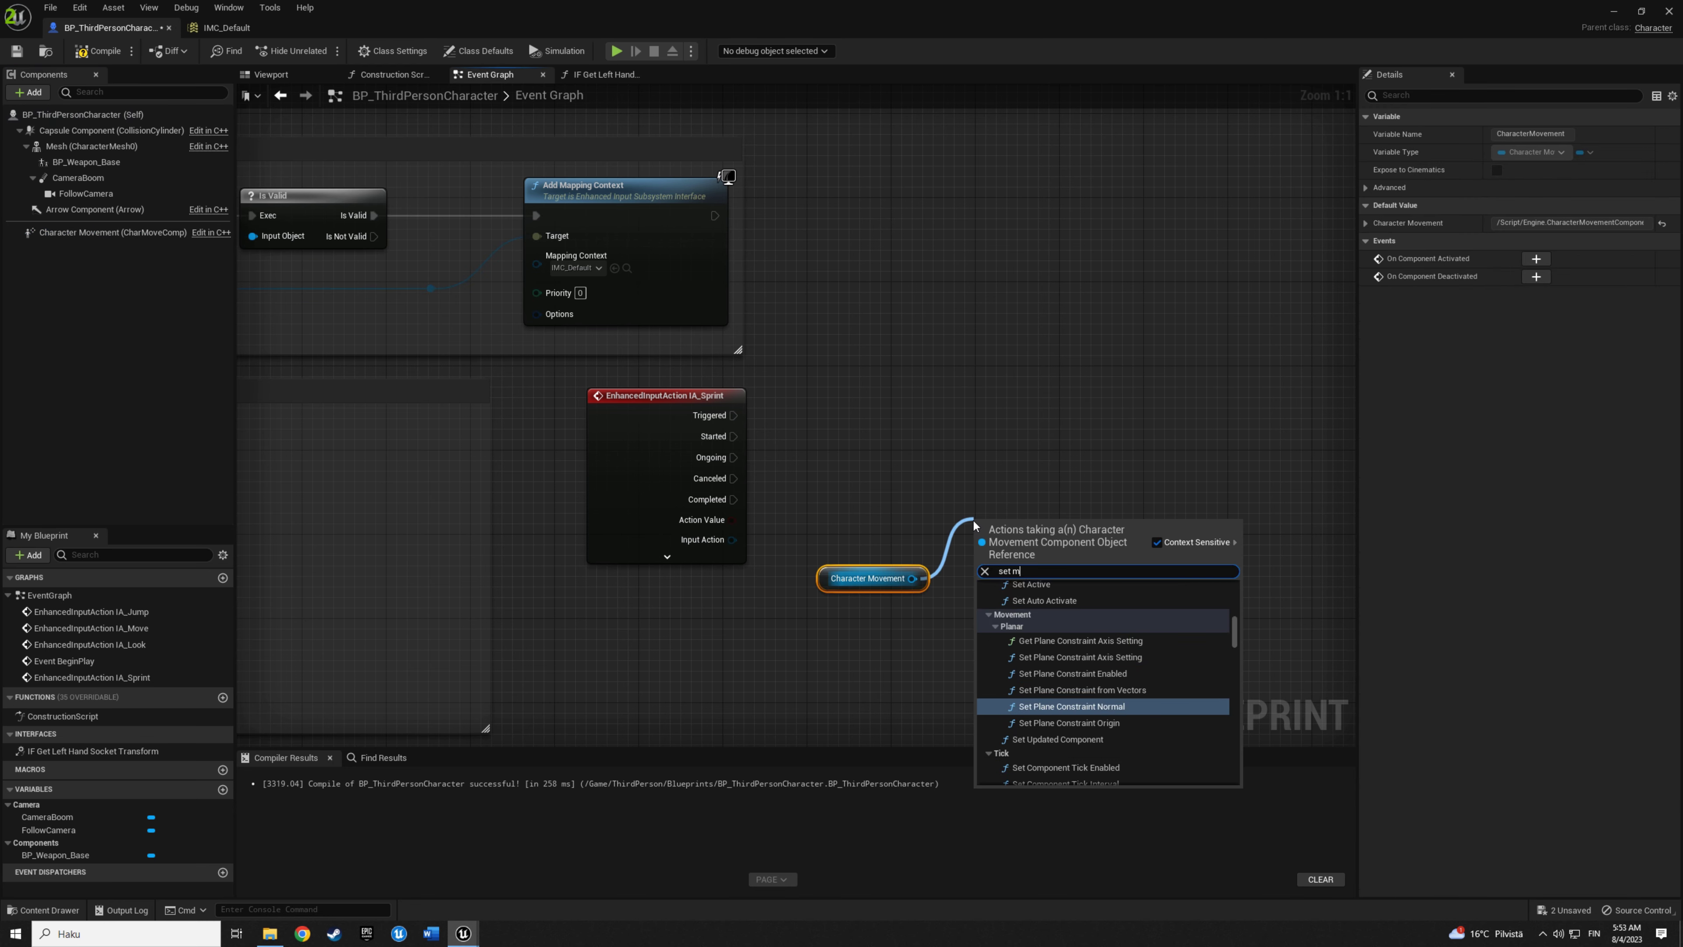
pyautogui.write('ax walk')
pyautogui.press('Return')
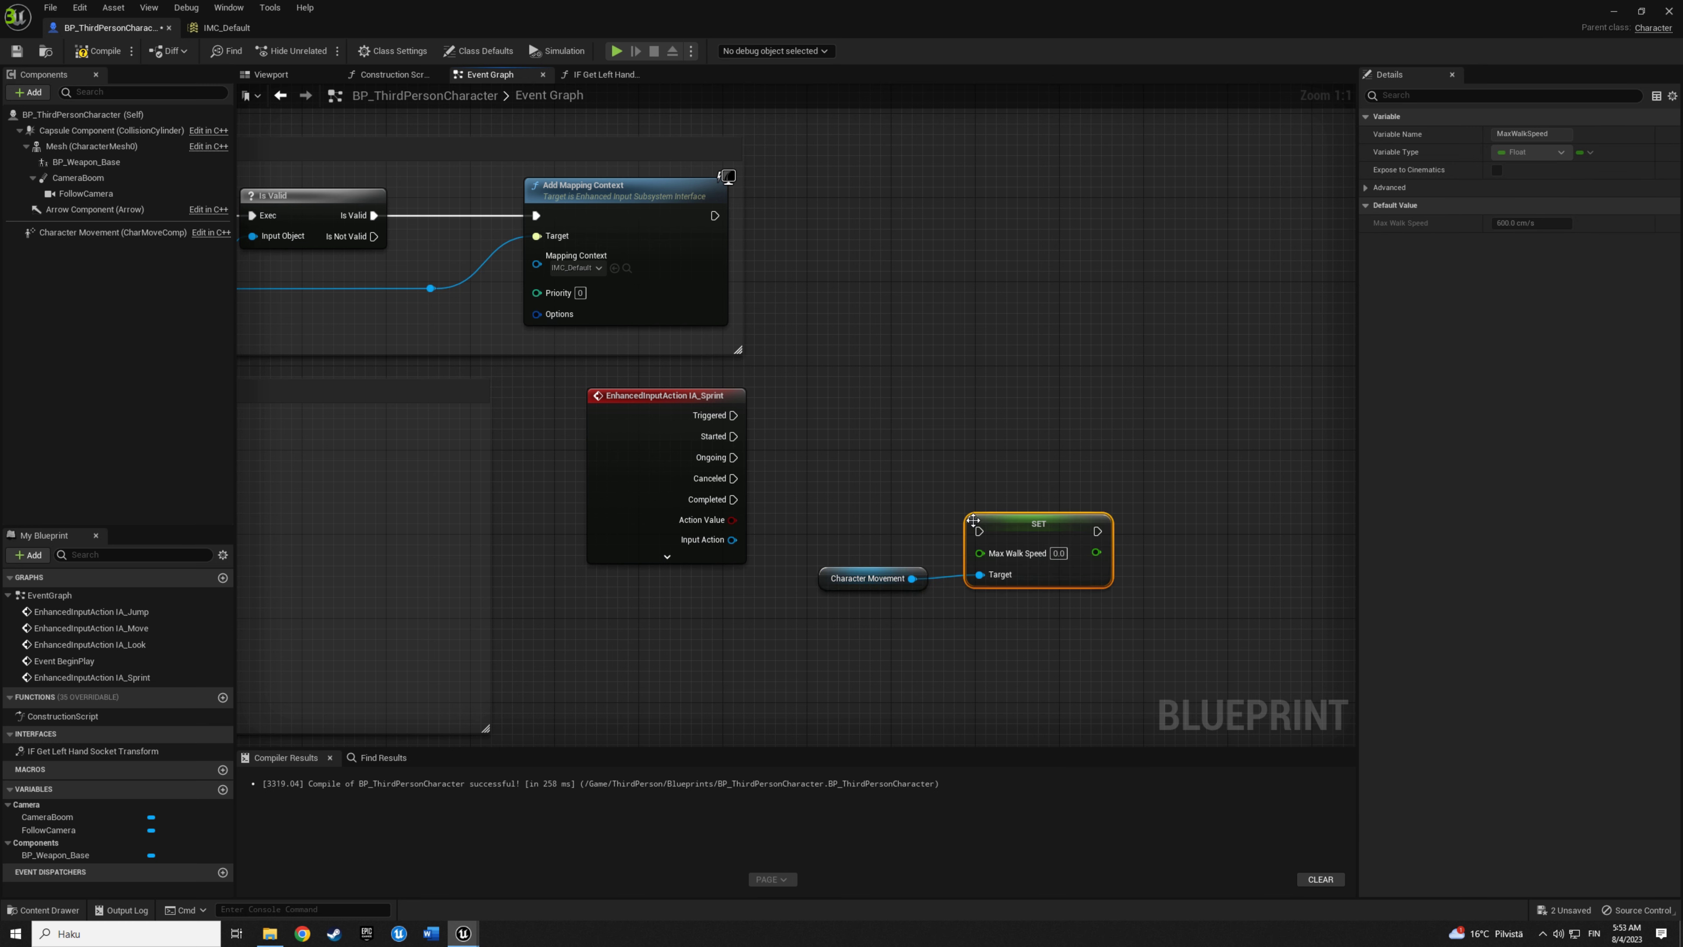
pyautogui.moveTo(1058, 527); pyautogui.dragTo(1079, 433)
pyautogui.moveTo(733, 415)
pyautogui.mouseDown()
pyautogui.moveTo(1001, 437)
pyautogui.moveTo(1081, 408)
pyautogui.mouseUp()
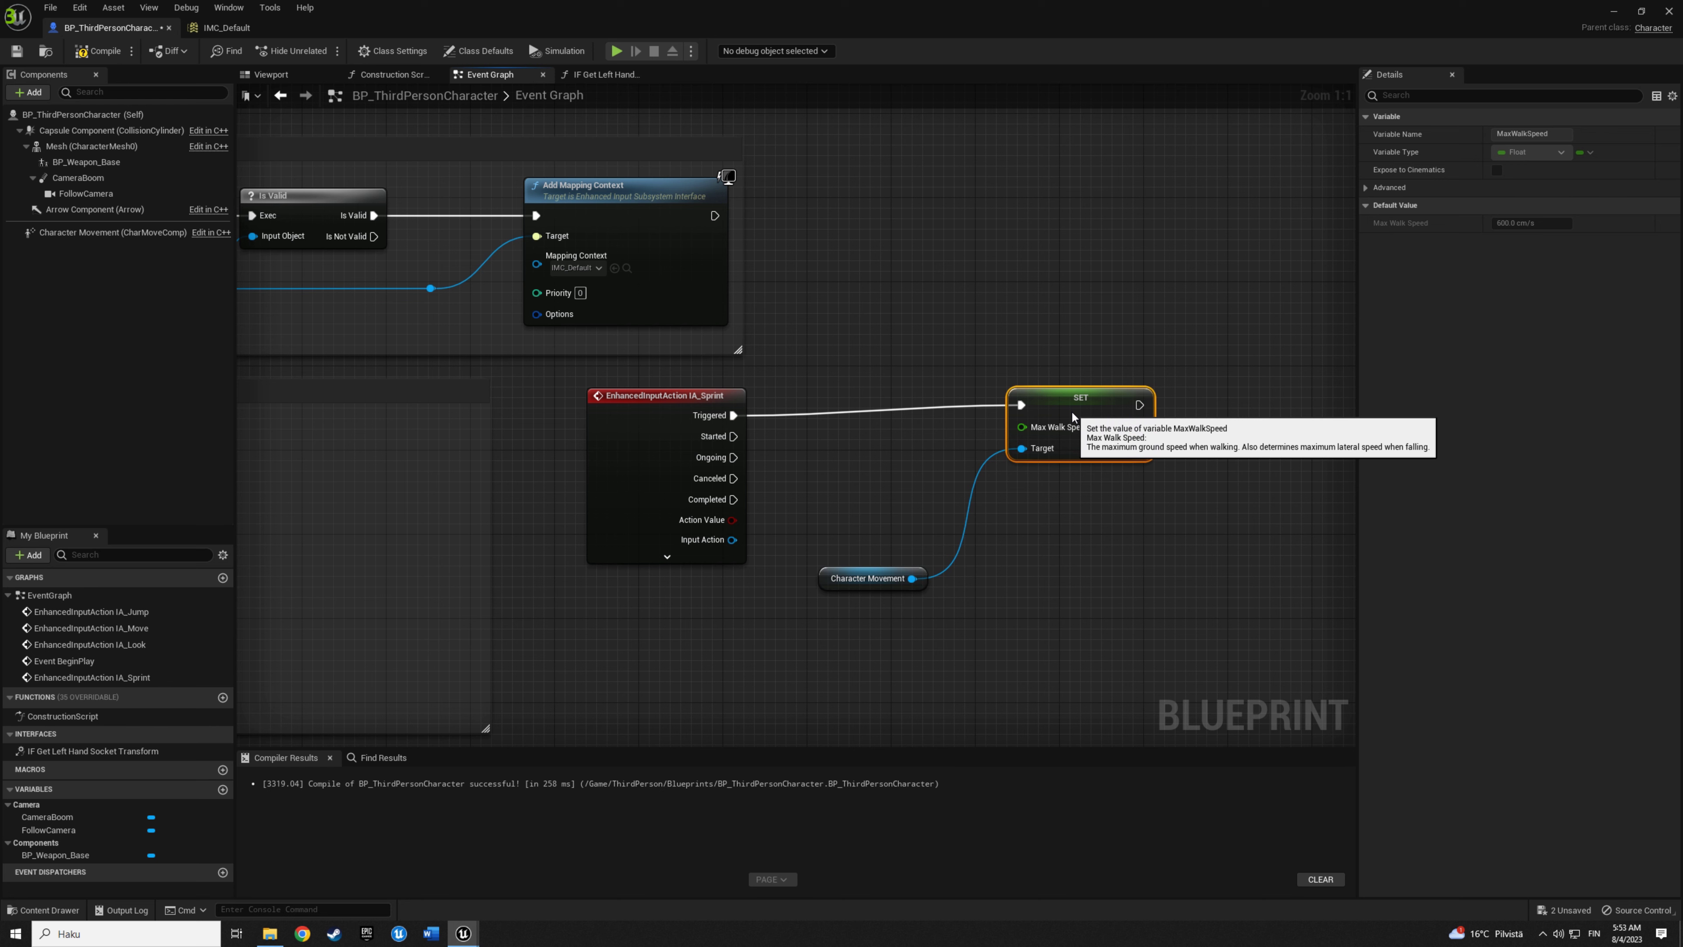
pyautogui.moveTo(828, 576); pyautogui.dragTo(847, 513)
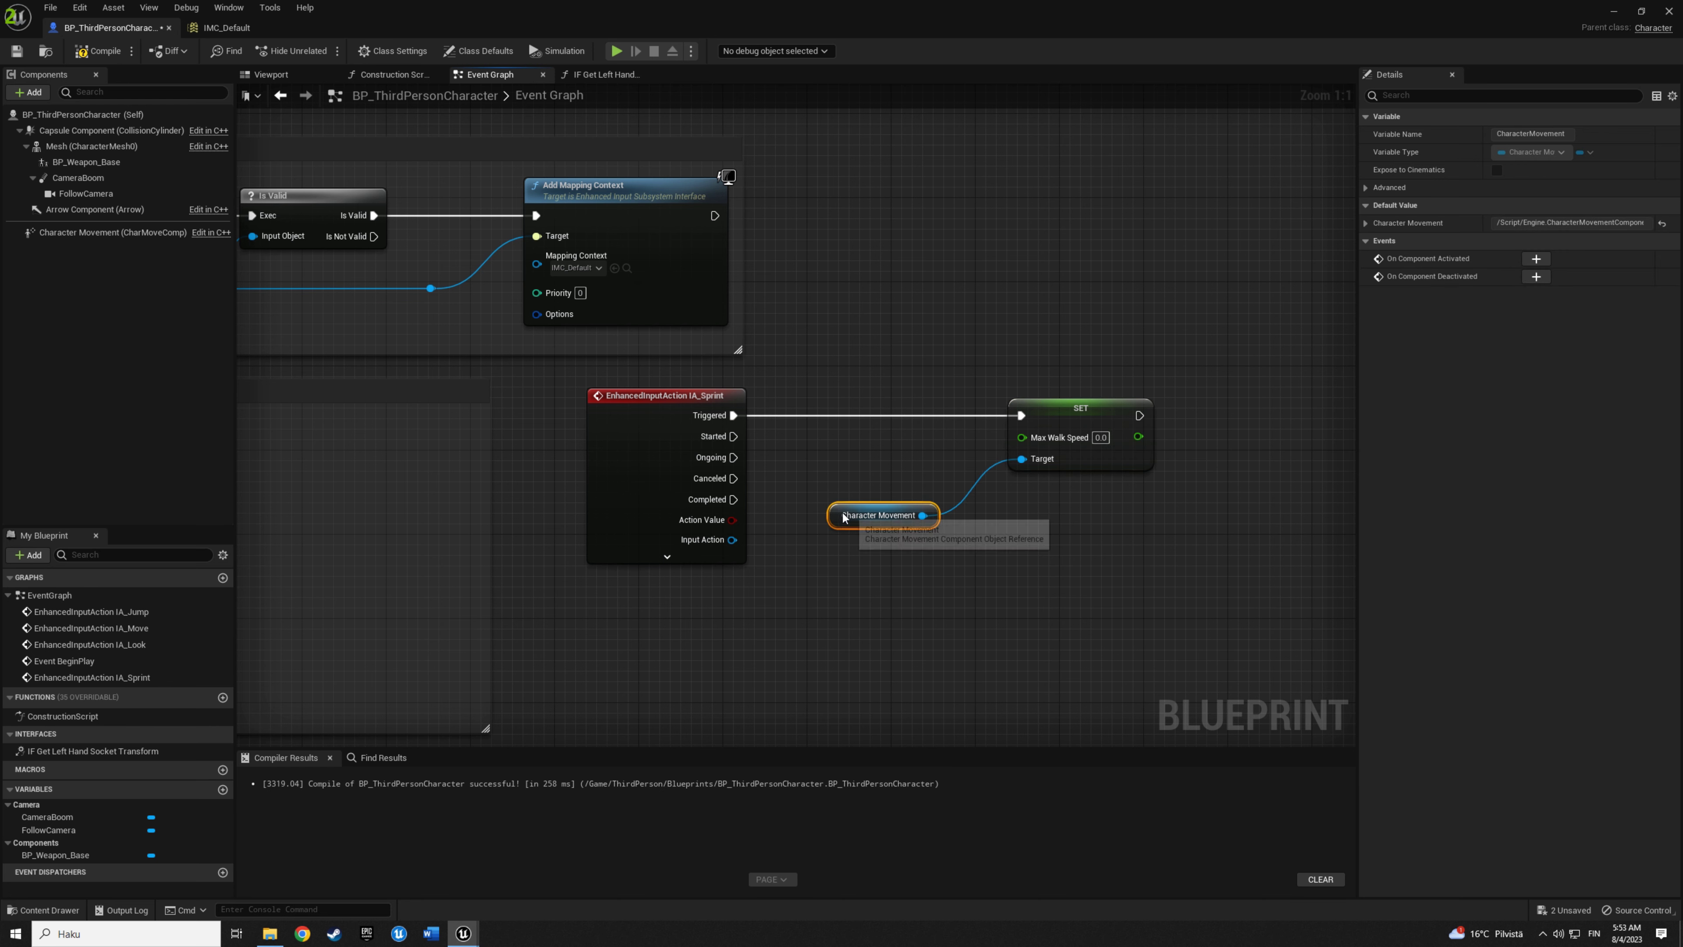
pyautogui.moveTo(1079, 532); pyautogui.dragTo(1019, 572, button='right')
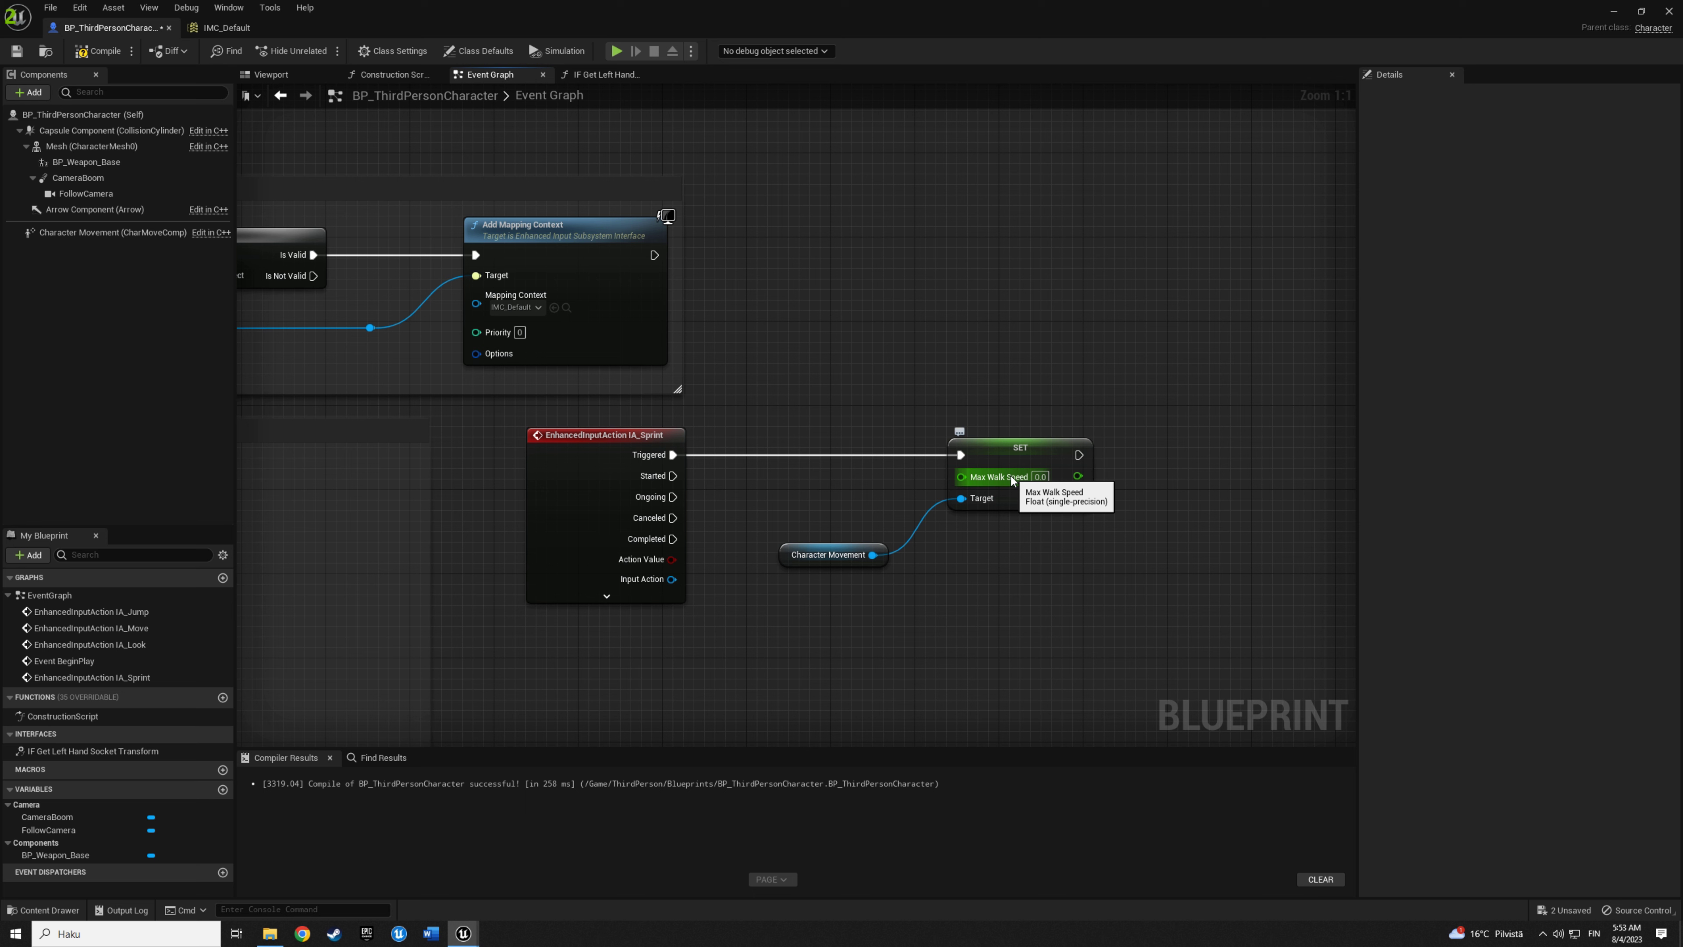
pyautogui.click(1041, 478)
pyautogui.write('600')
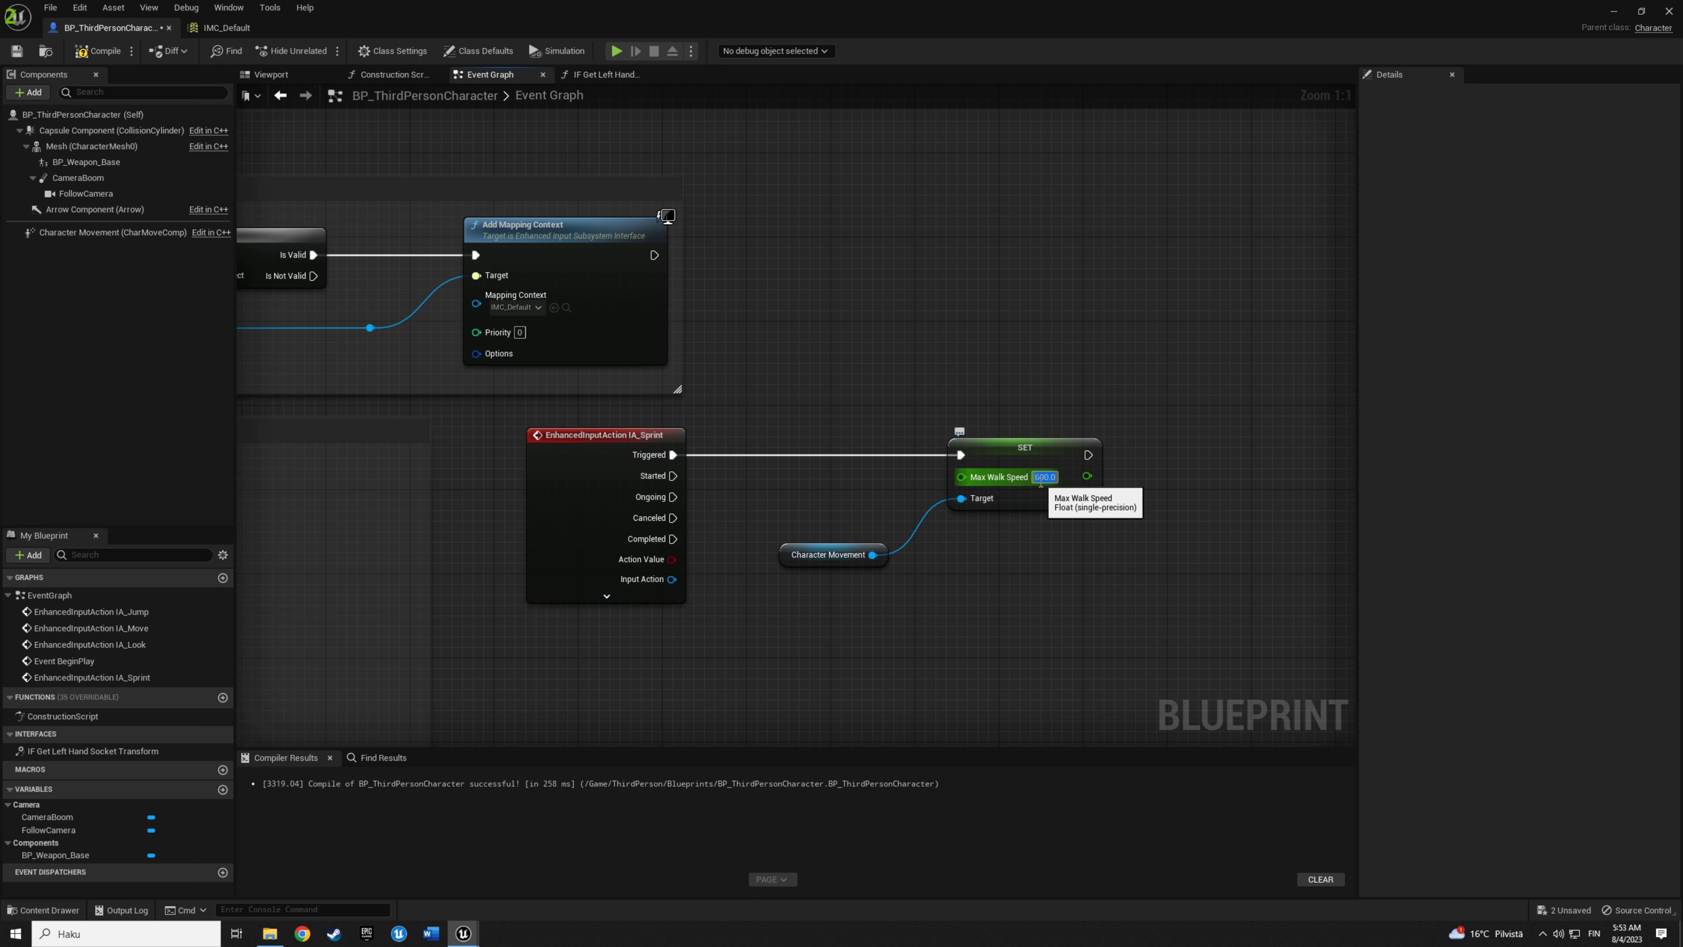
pyautogui.click(1050, 586)
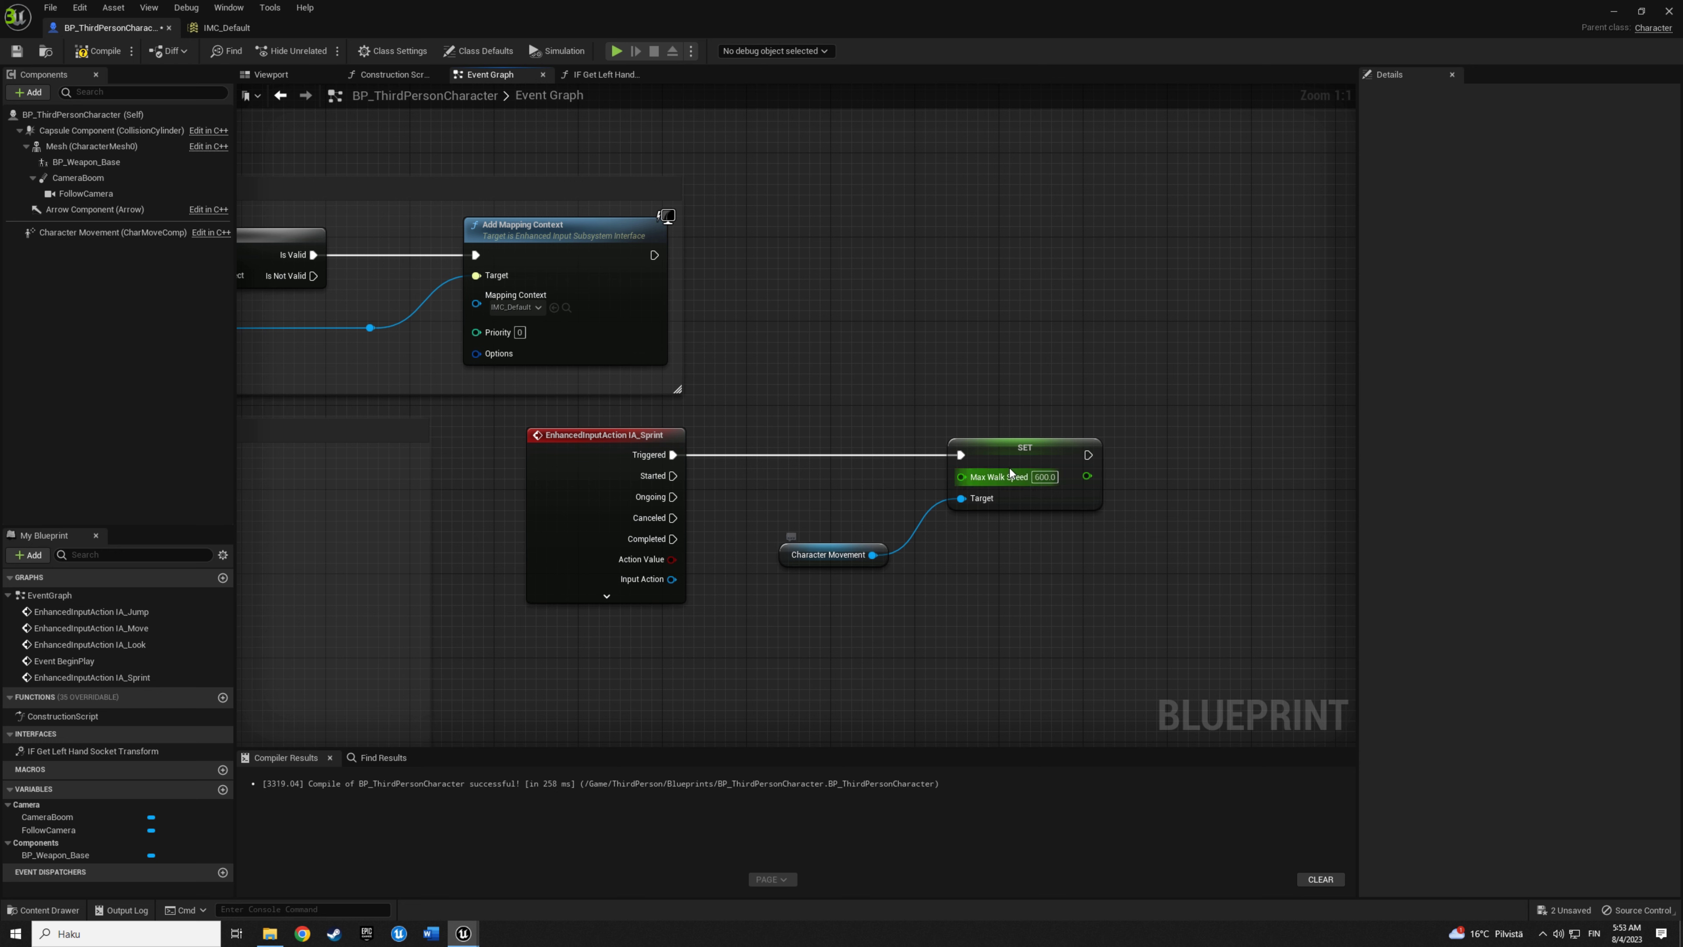
# Duplicate the setter for Completed with Max Walk Speed 100, then compile the blueprint.
pyautogui.click(1020, 444)
pyautogui.hotkey('ctrl', 'd')
pyautogui.moveTo(1003, 572)
pyautogui.mouseDown()
pyautogui.moveTo(873, 554)
pyautogui.moveTo(790, 567)
pyautogui.moveTo(673, 538)
pyautogui.mouseUp()
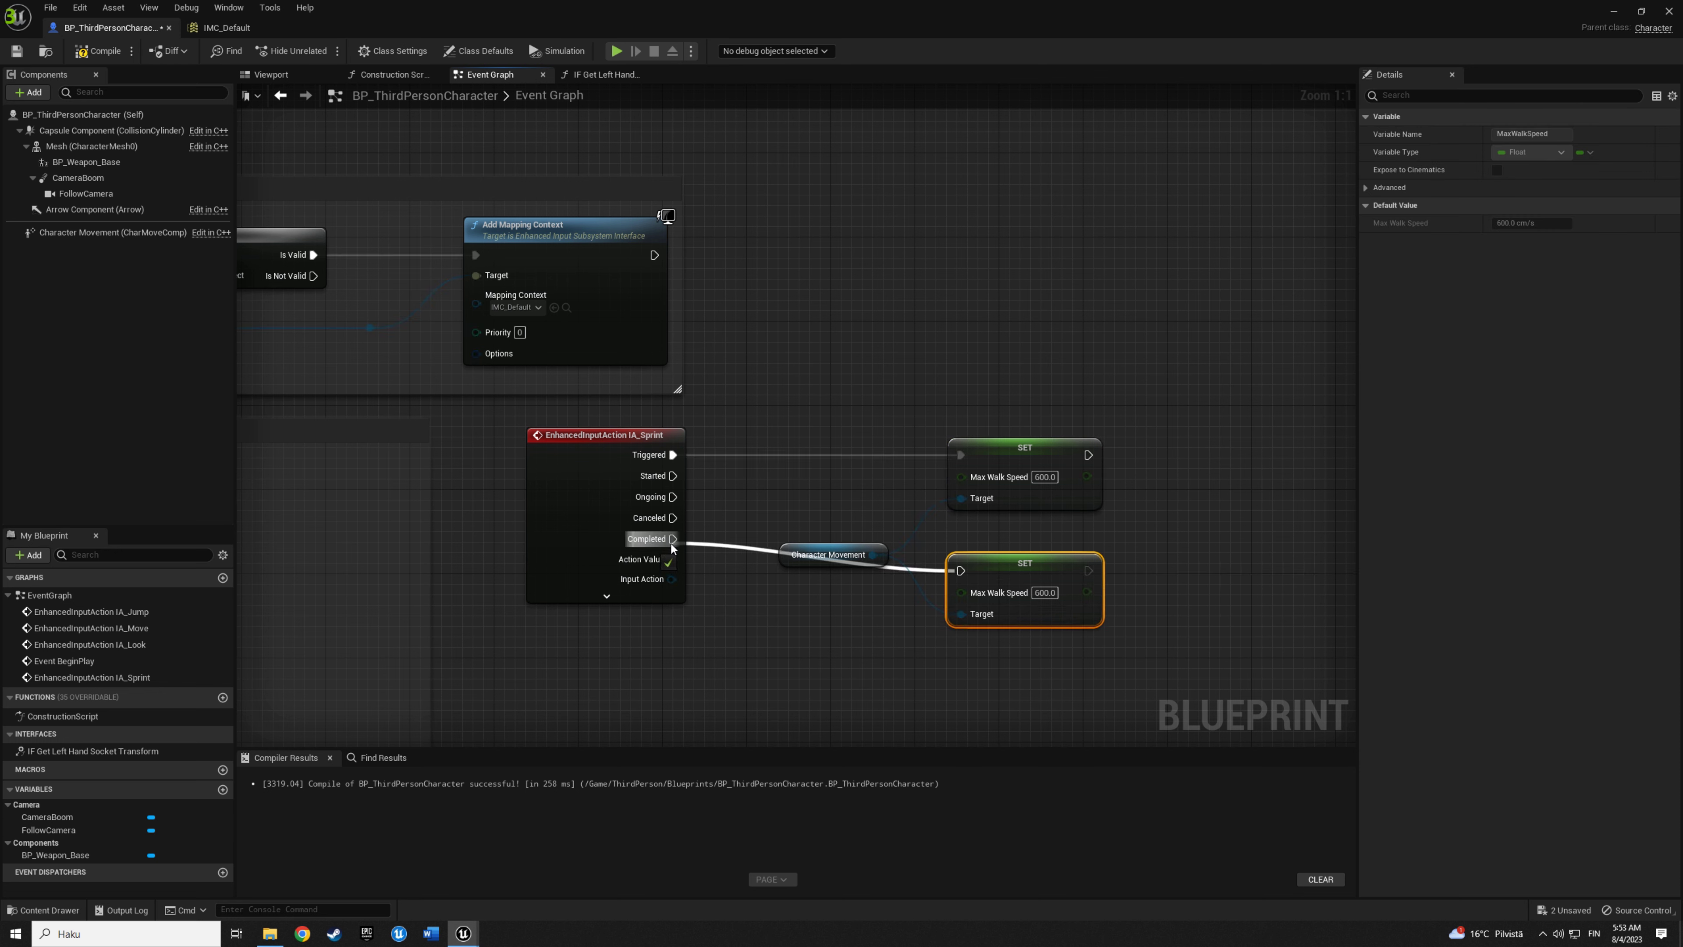
pyautogui.moveTo(828, 554); pyautogui.dragTo(828, 512)
pyautogui.click(928, 548)
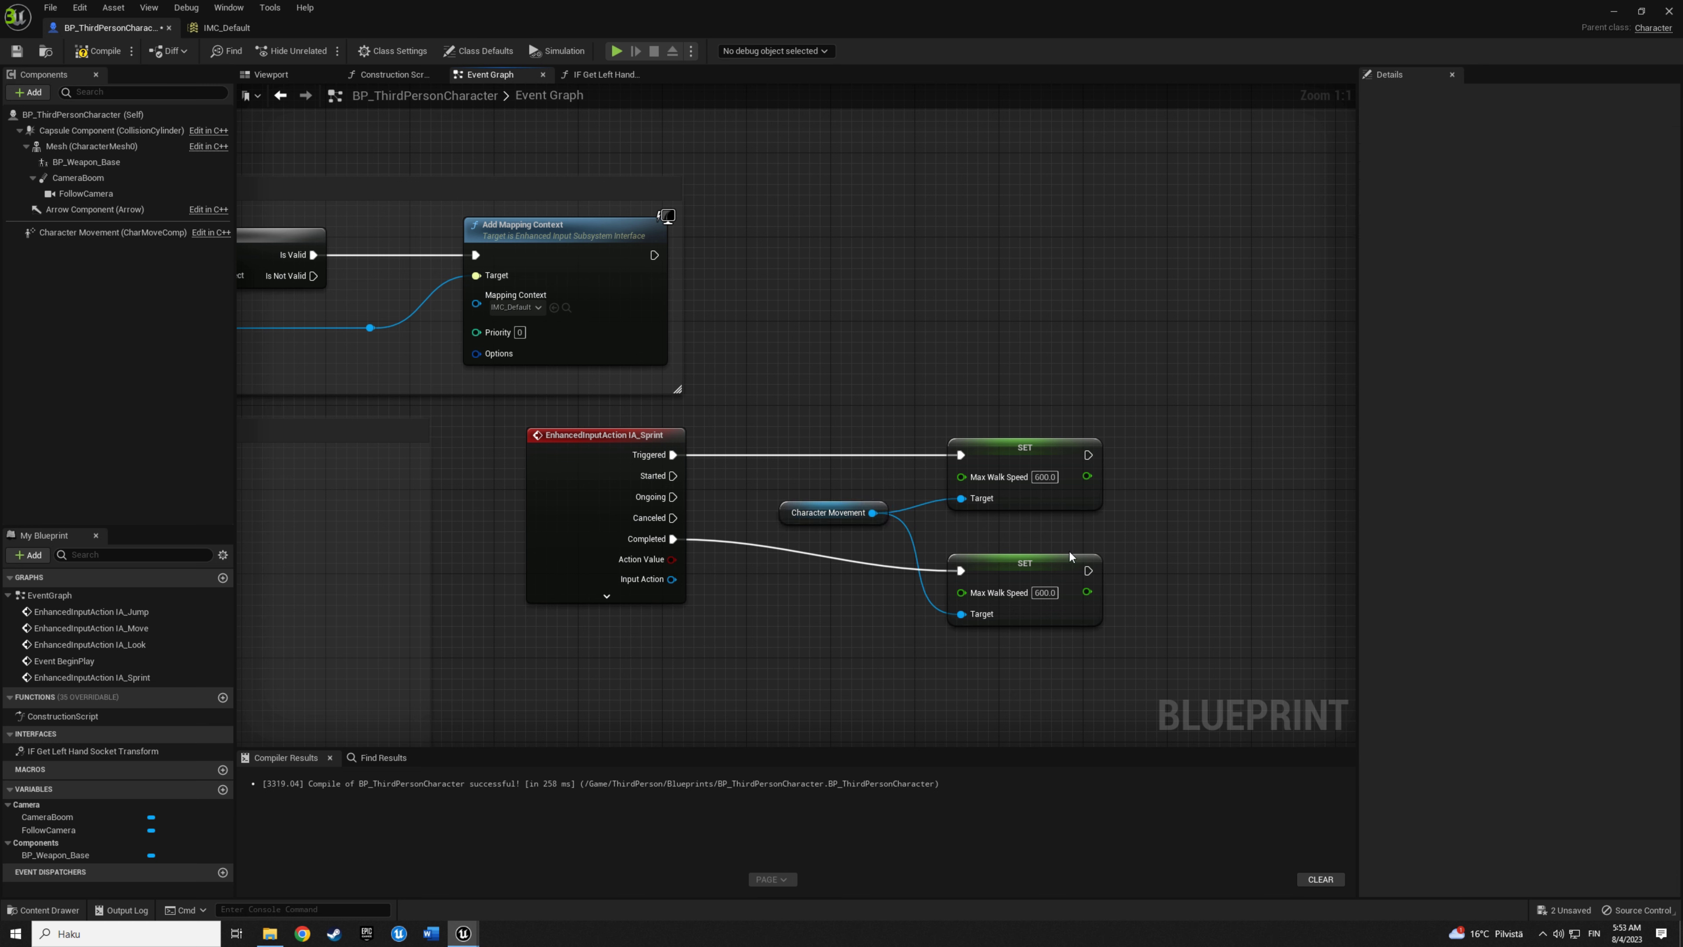
pyautogui.click(1045, 592)
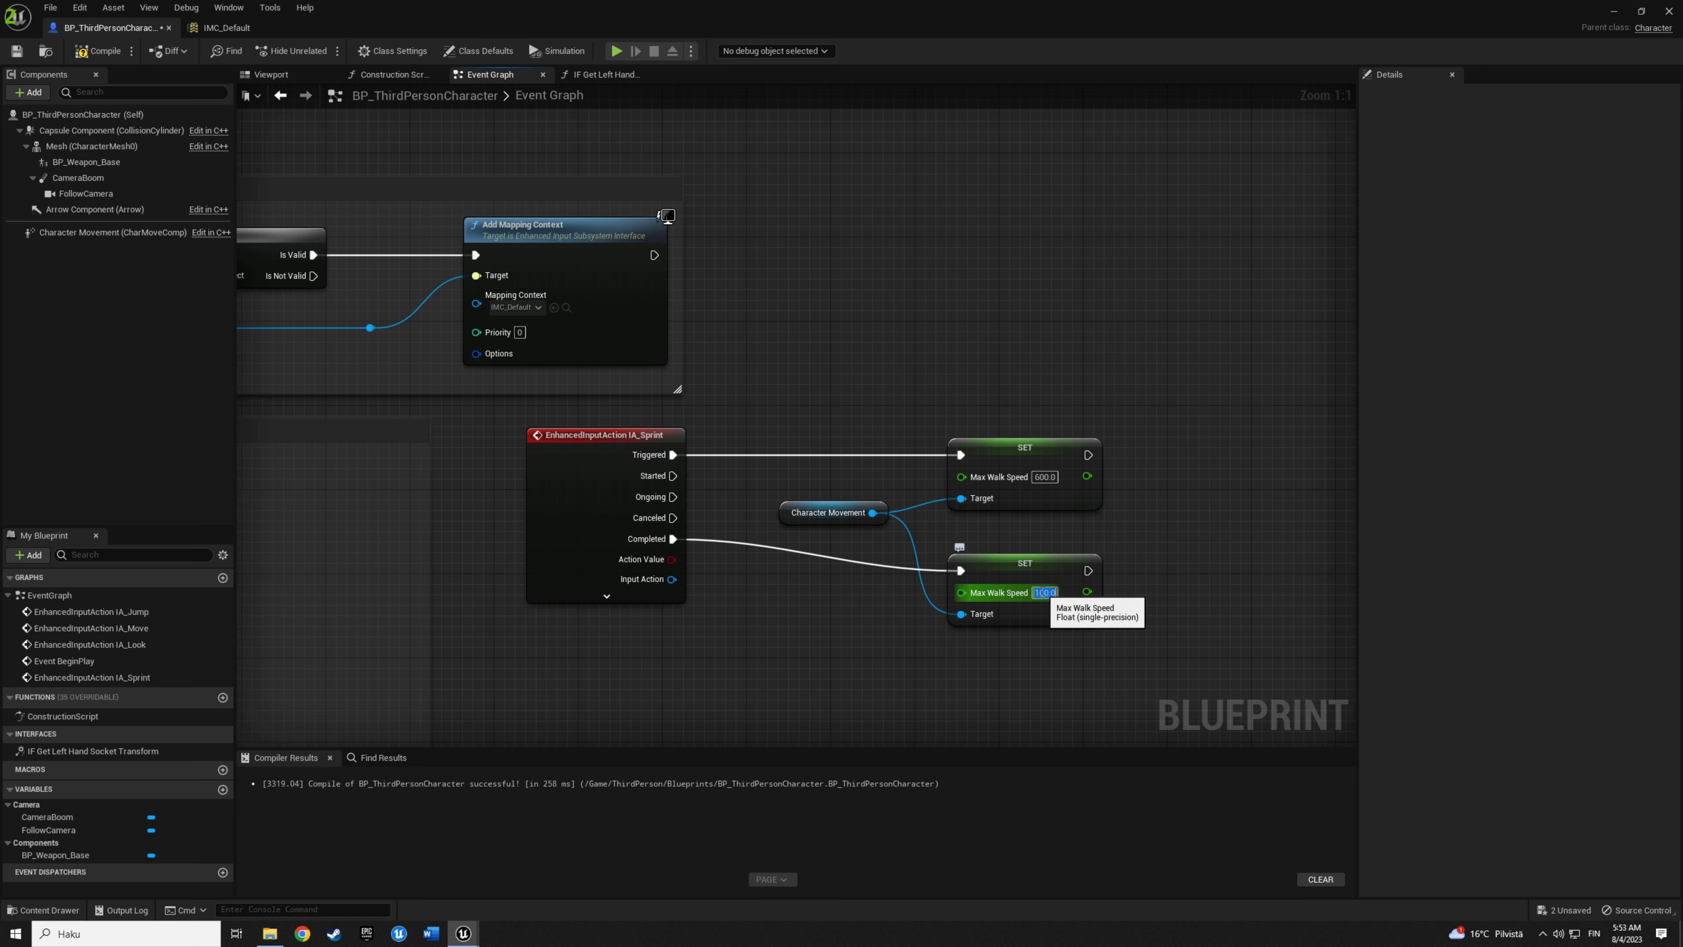
pyautogui.click(1131, 603)
pyautogui.click(90, 51)
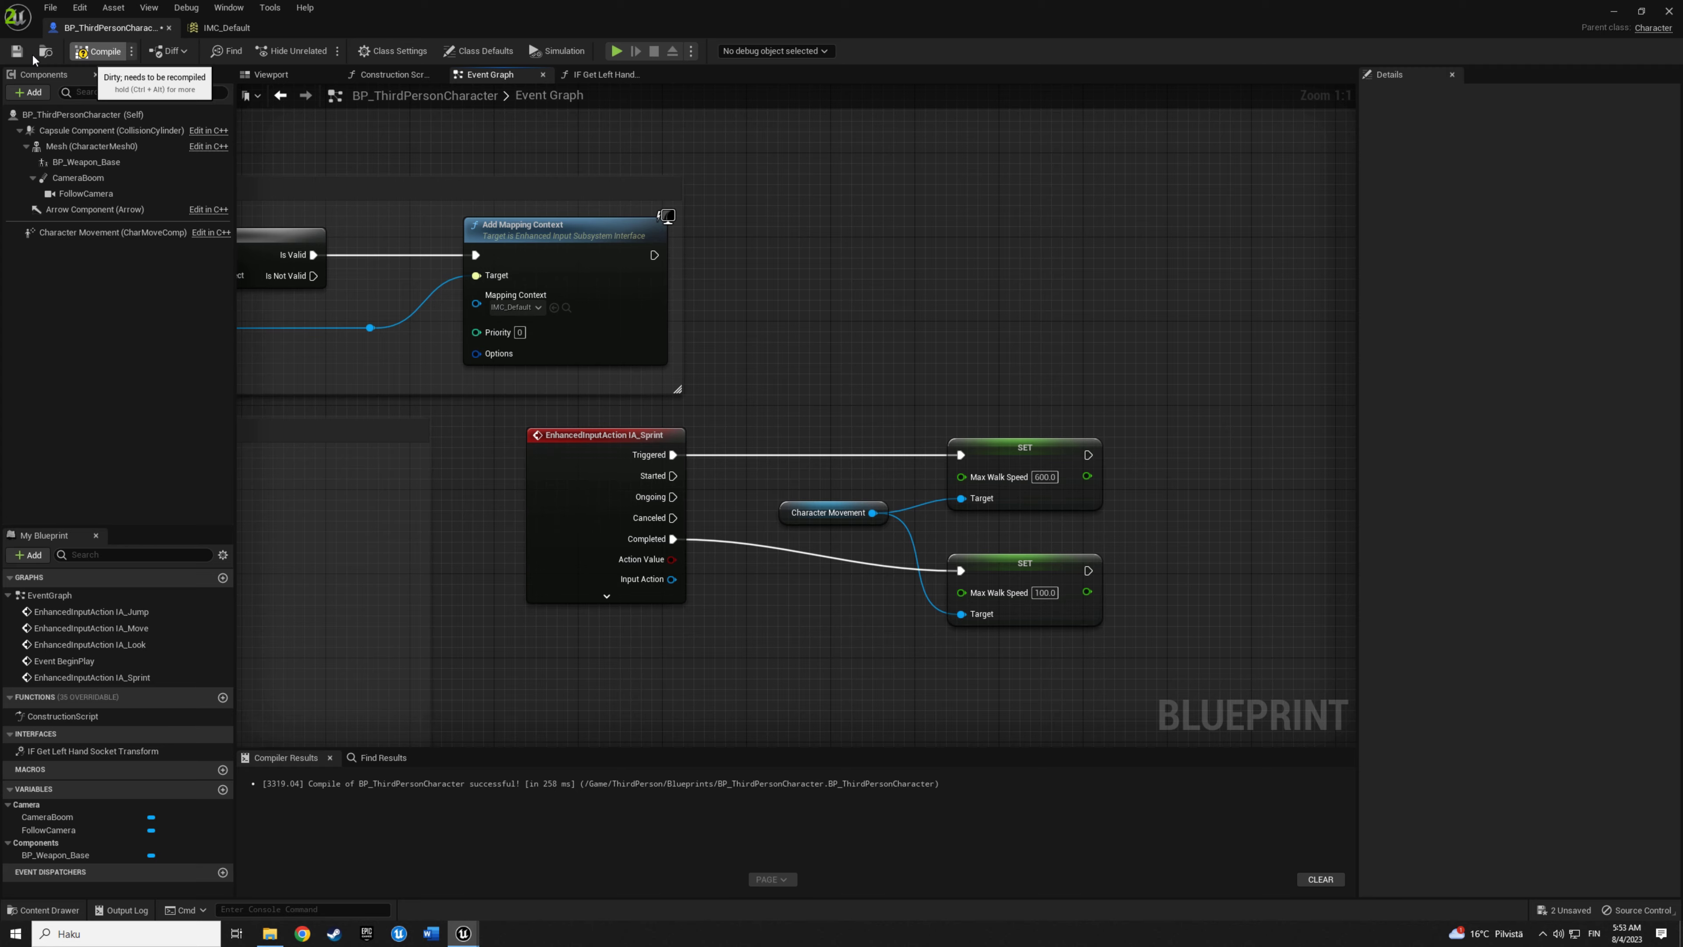
pyautogui.moveTo(890, 652); pyautogui.dragTo(855, 534, button='right')
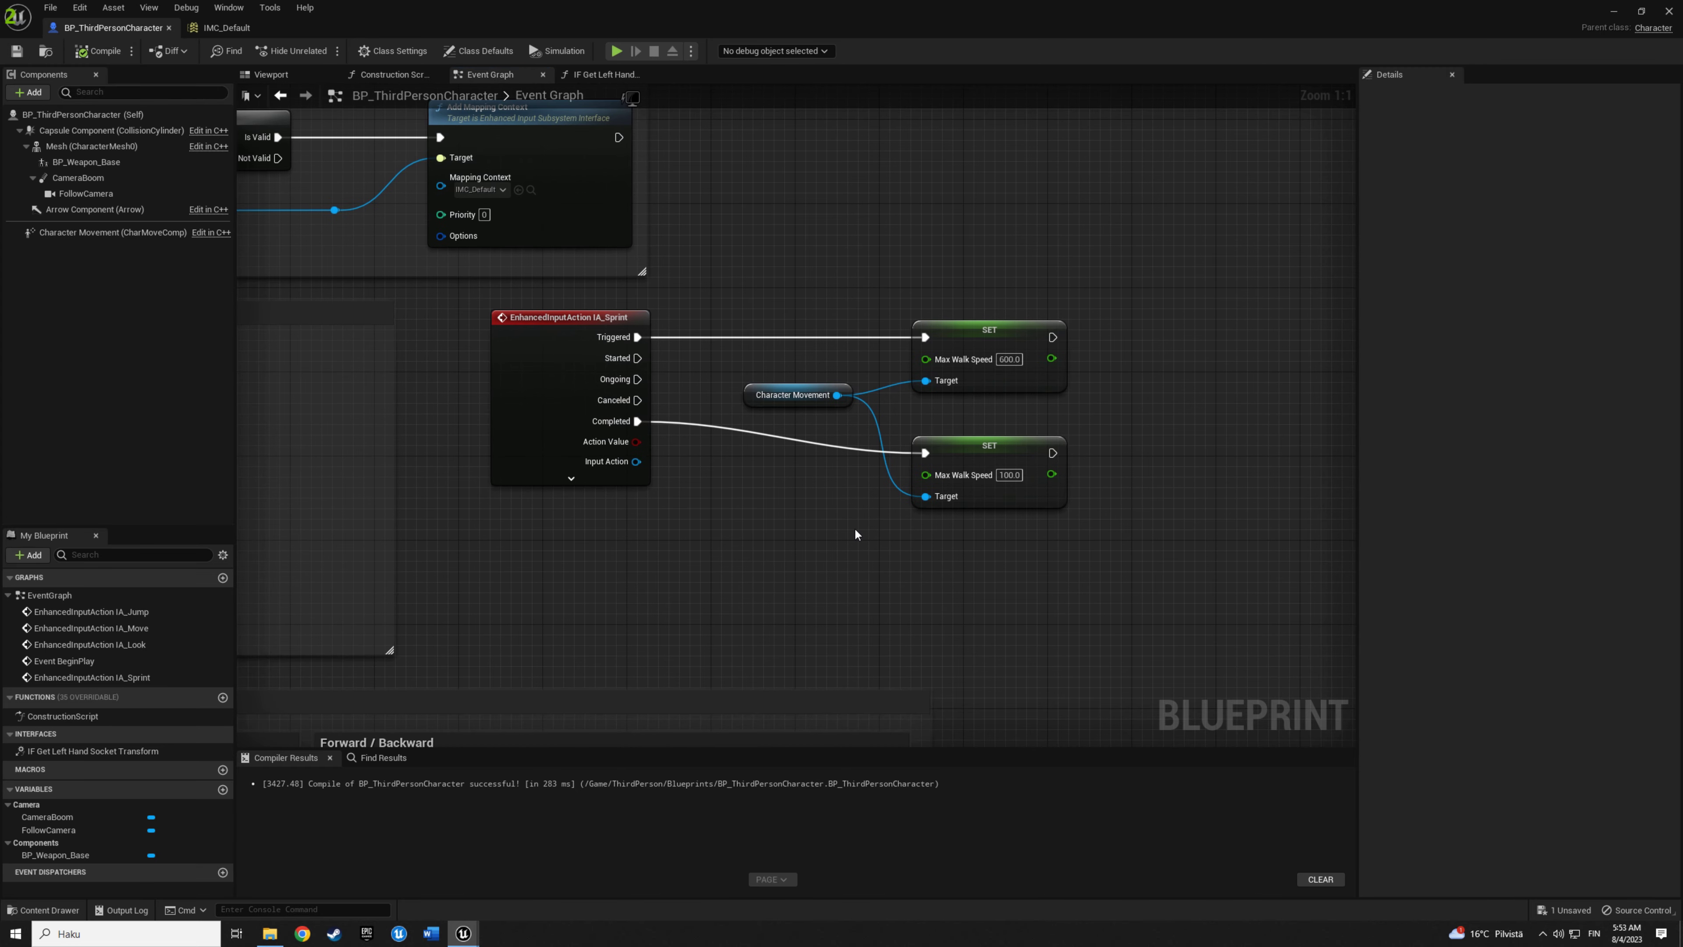
# Return to the level, start Play in Editor, and walk the rifle character forward with W.
pyautogui.click(1615, 13)
pyautogui.click(292, 55)
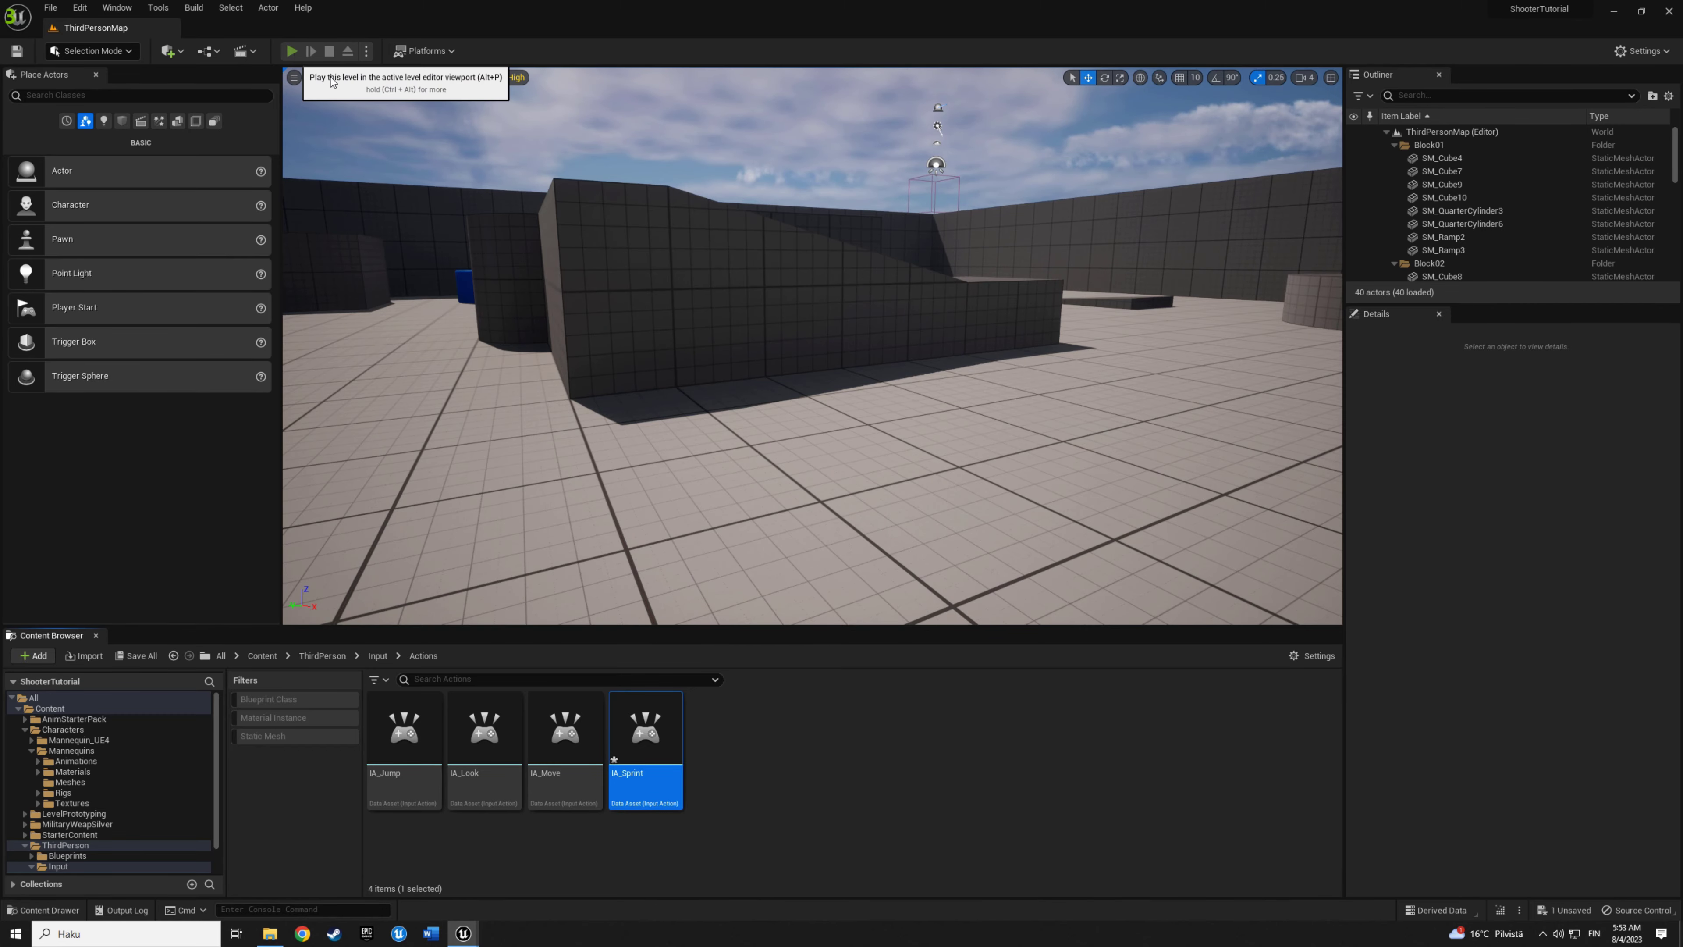
pyautogui.press('w')
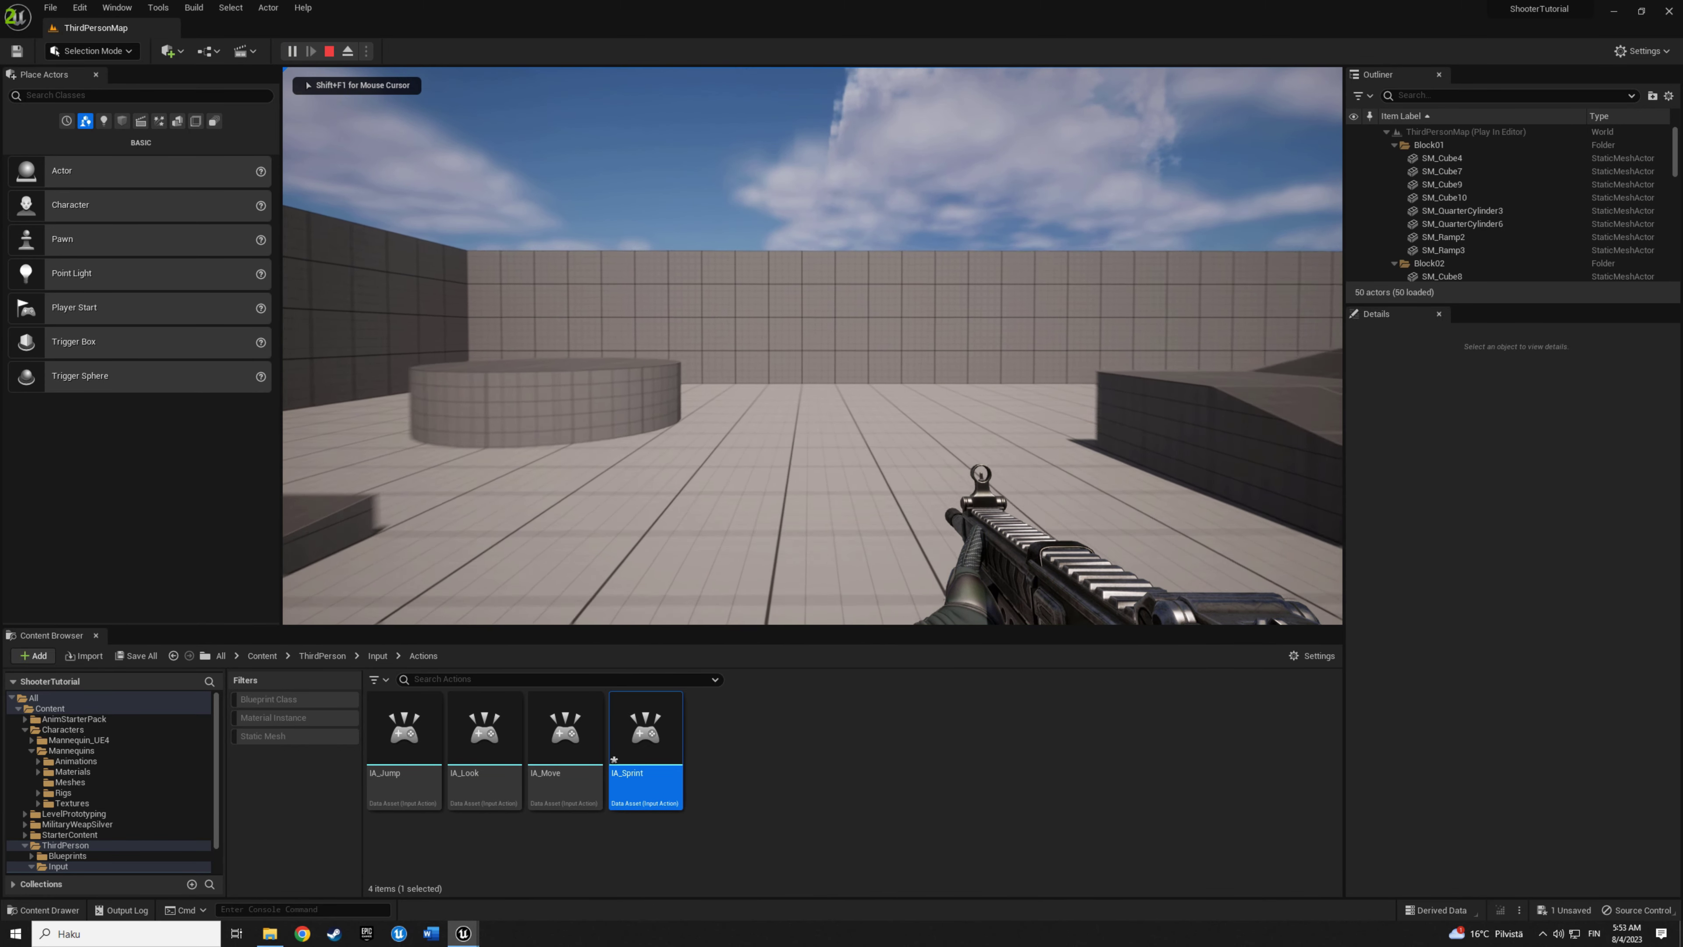
pyautogui.press('w')
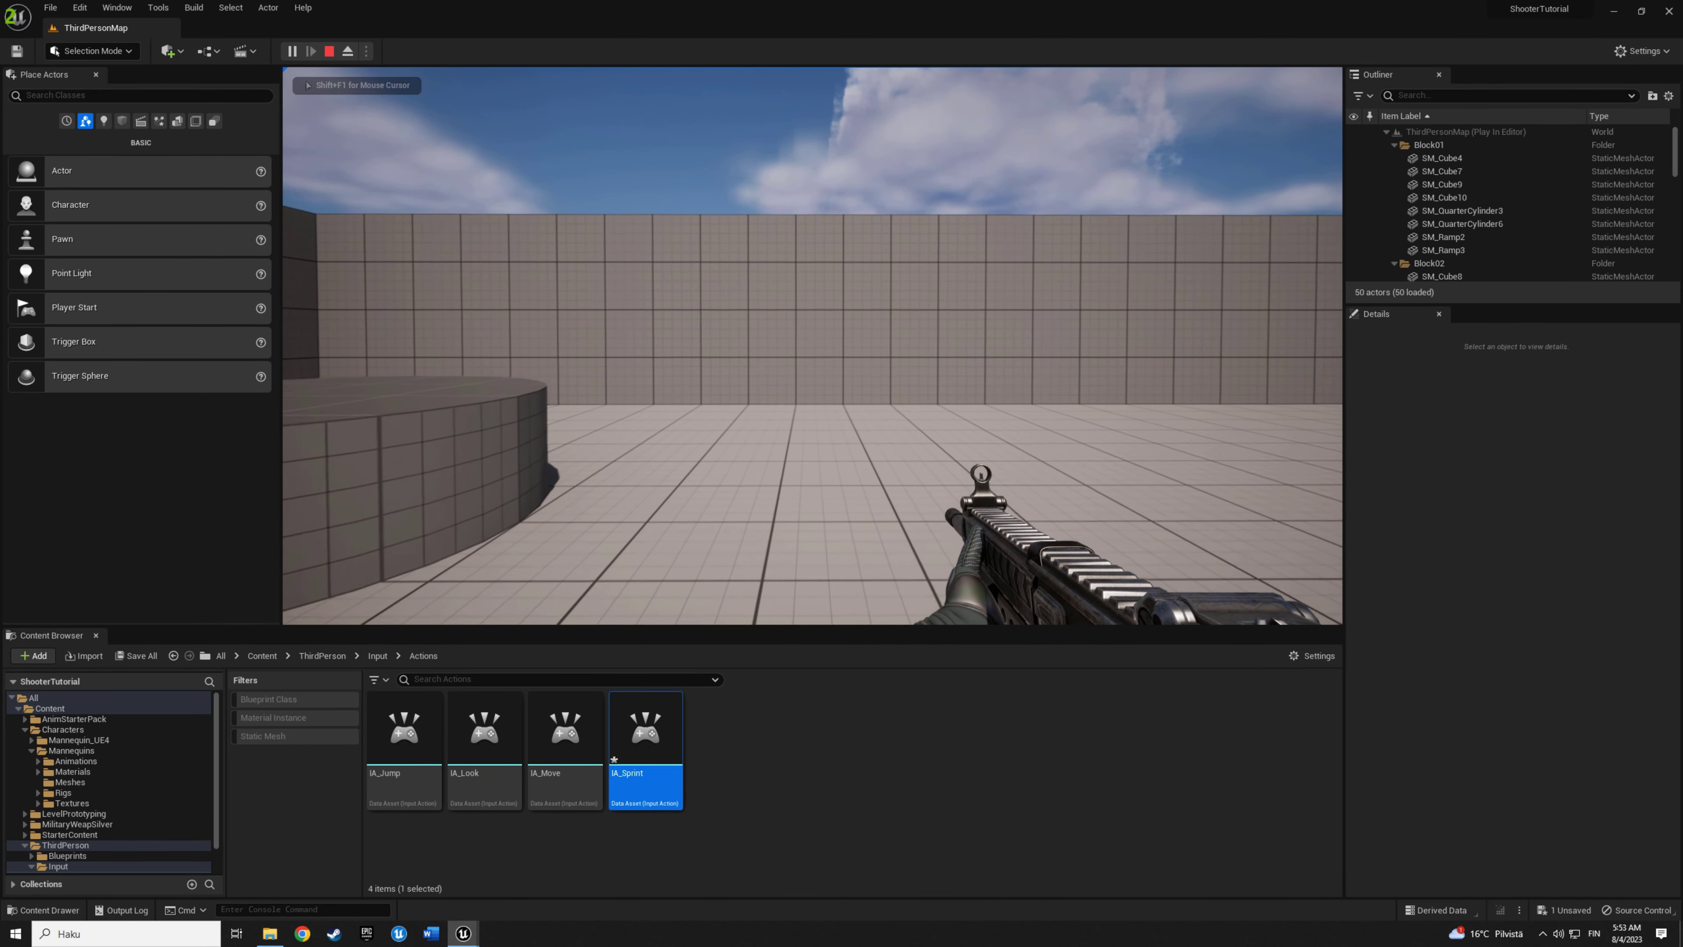
pyautogui.press('w')
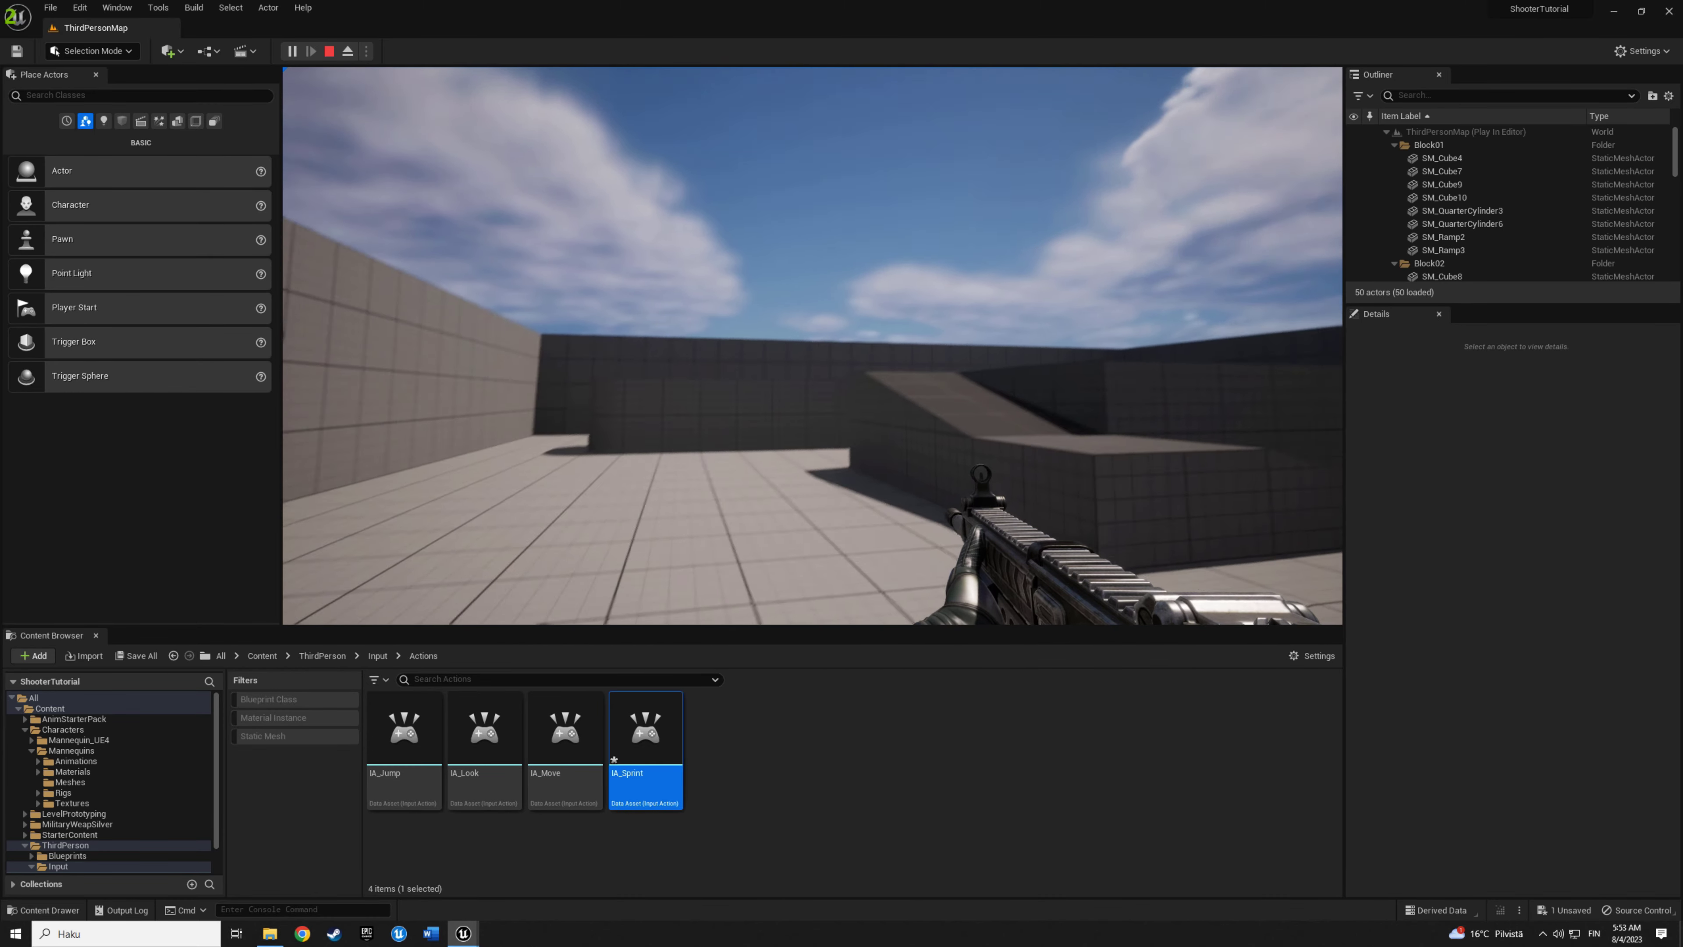